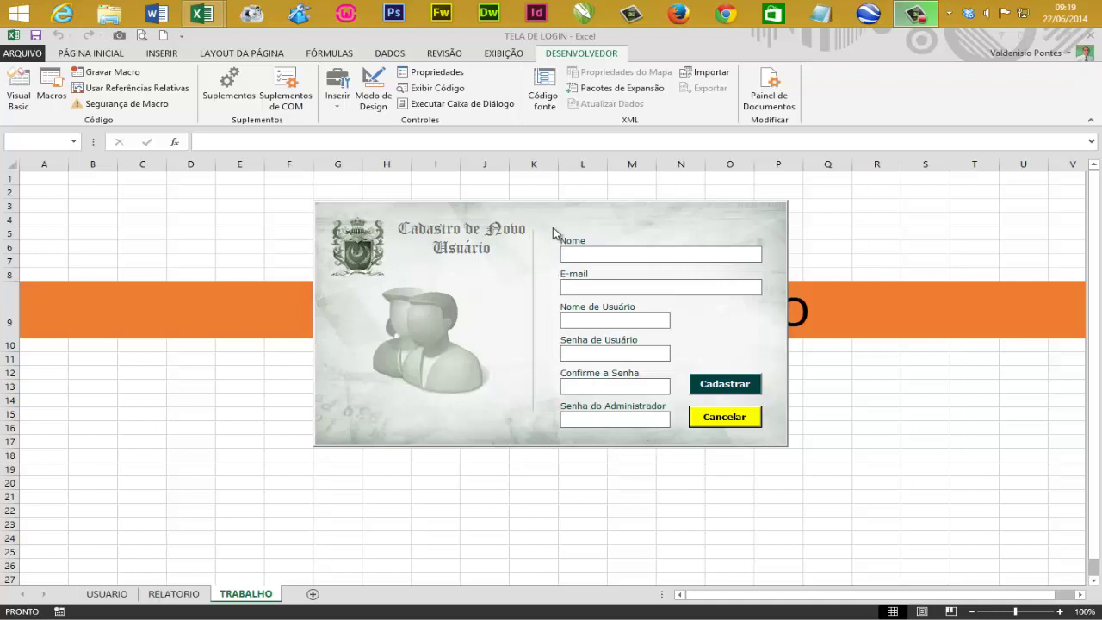
- Close the running form and move all labels and text boxes up slightly in the designer
click(720, 422)
key(alt+F11)
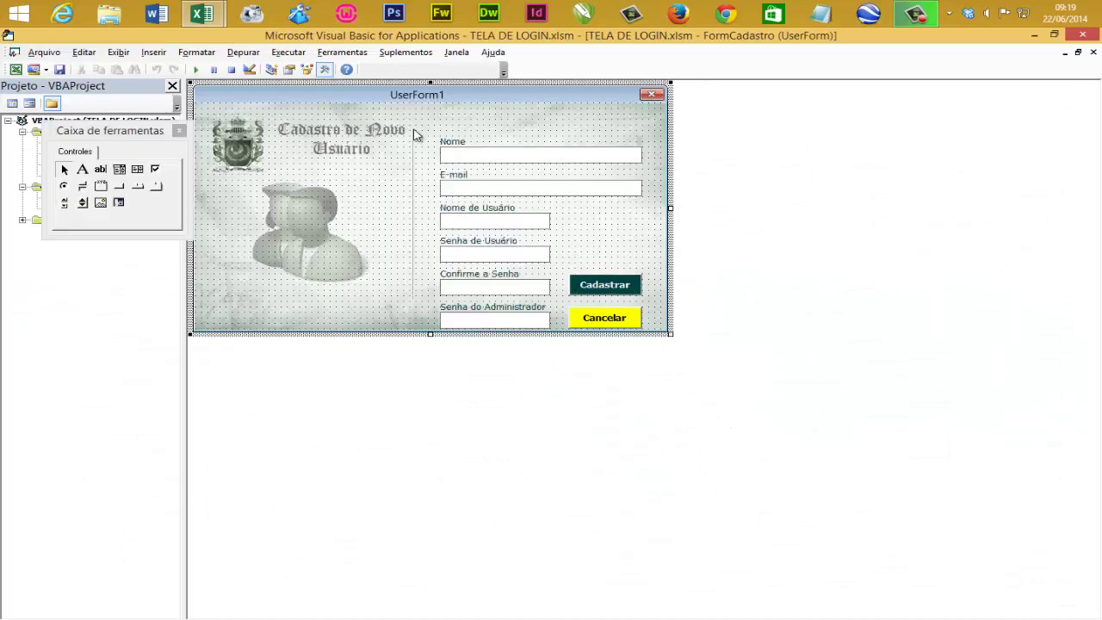
drag(431, 131, 491, 340)
click(464, 133)
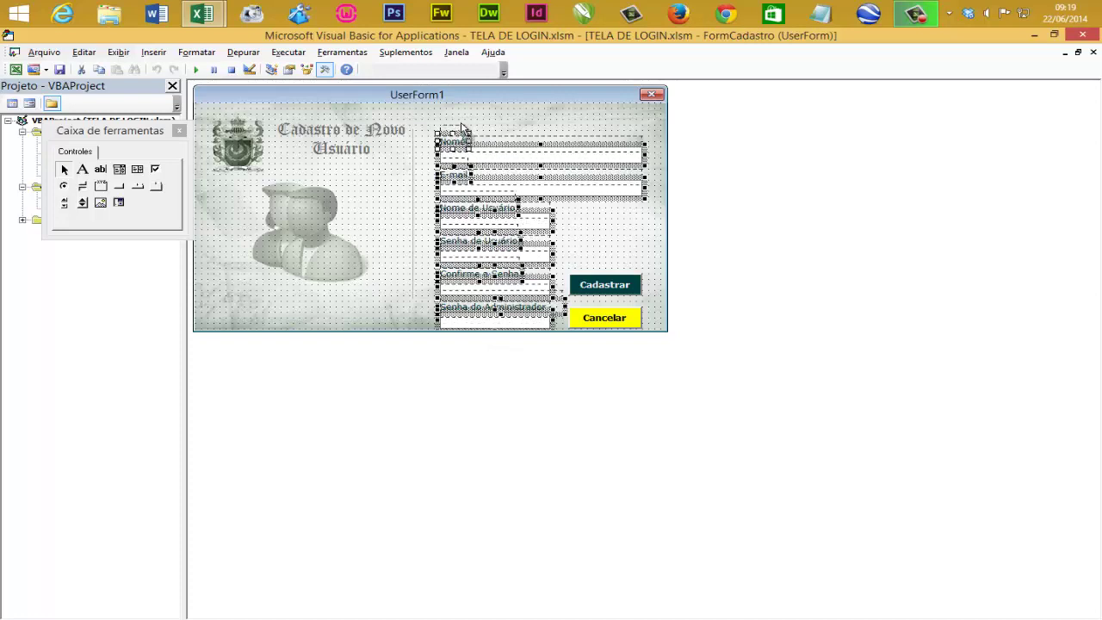
drag(464, 134, 460, 122)
click(519, 118)
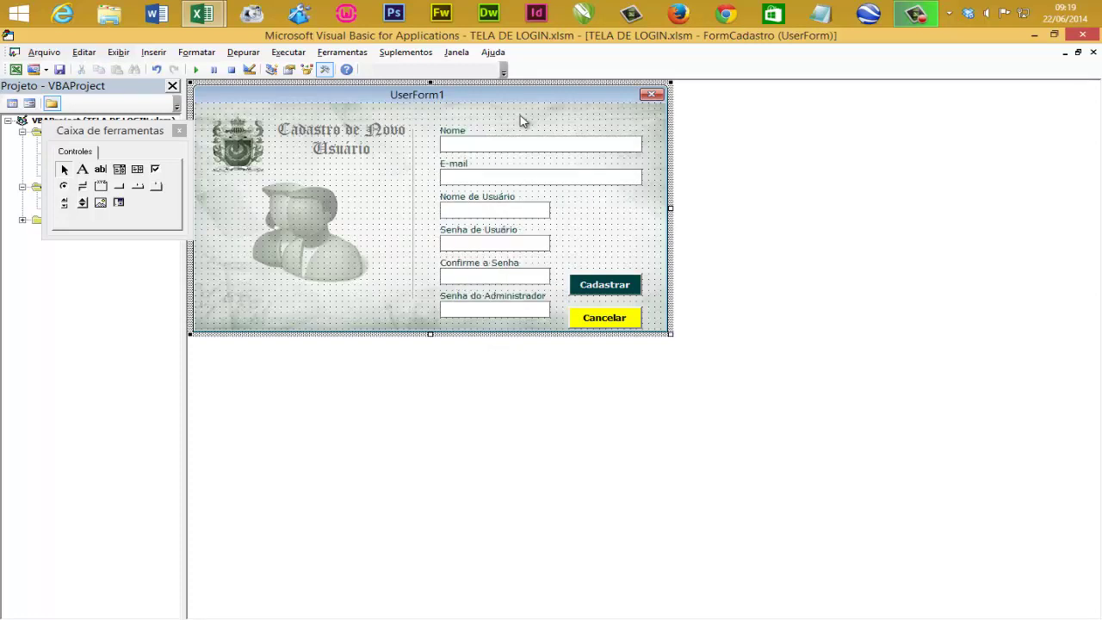
- Move the Cadastrar and Cancelar buttons up, shorten the form, and run it to preview
drag(627, 326, 630, 258)
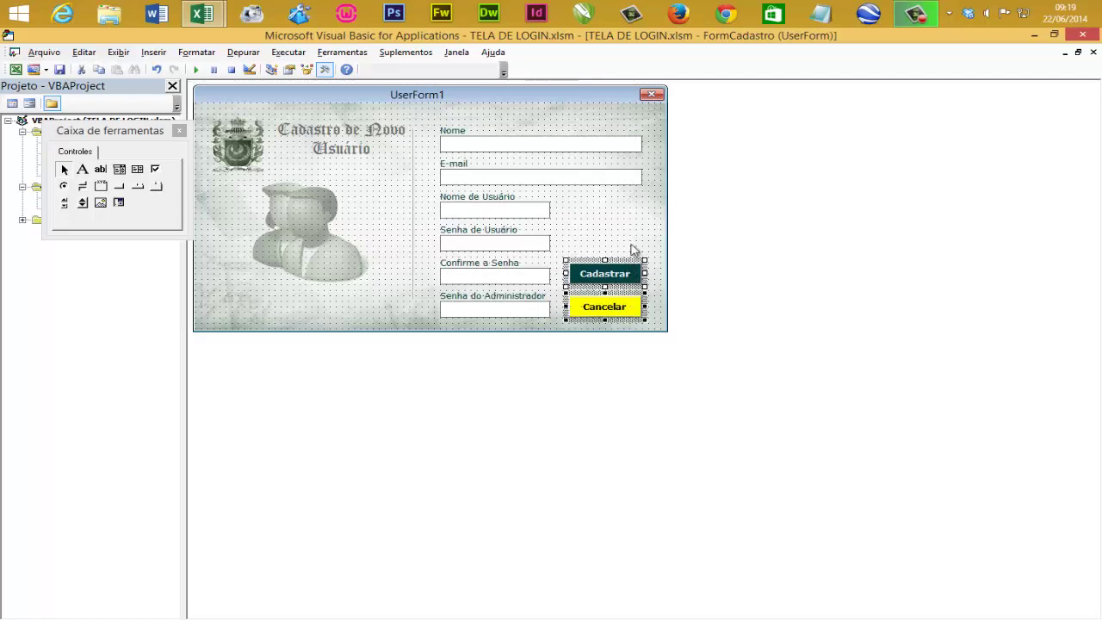
click(614, 231)
drag(430, 334, 432, 321)
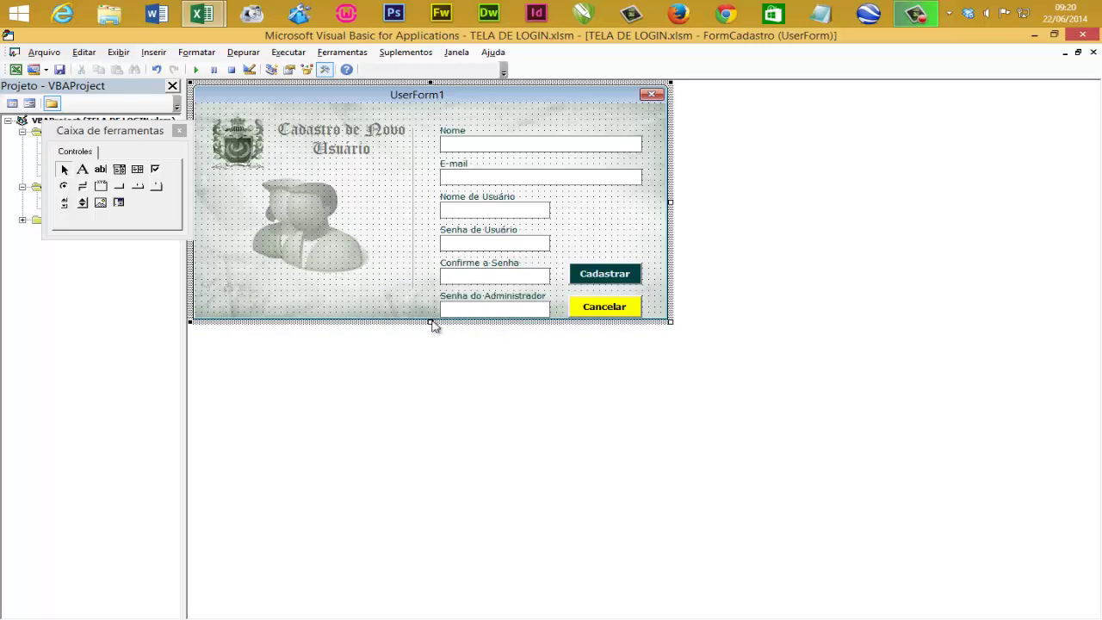
click(196, 69)
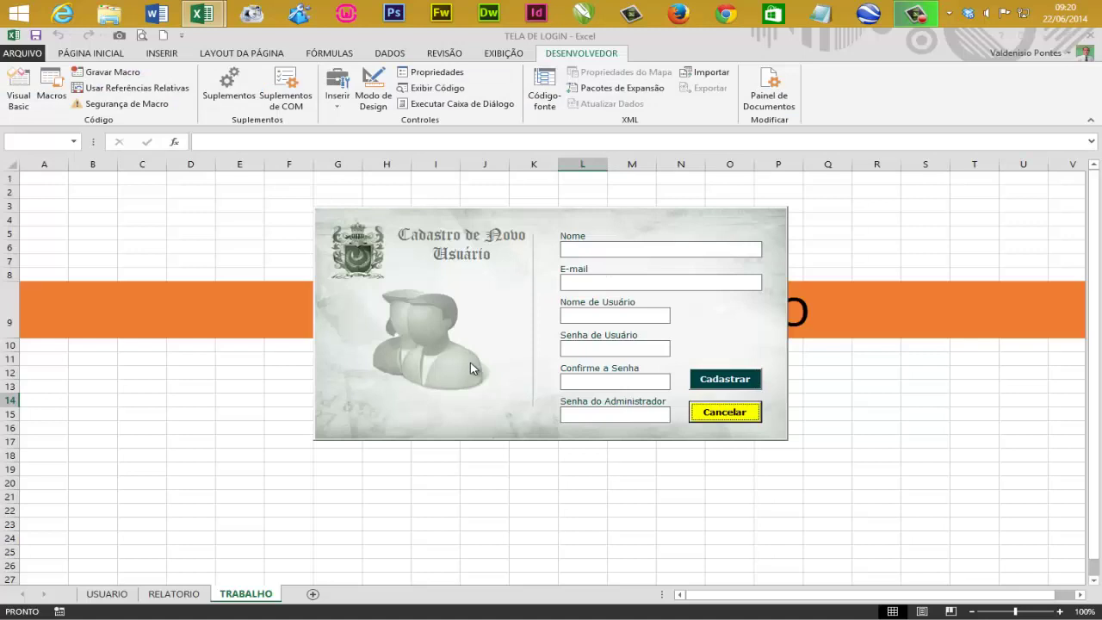
- Close the preview, park the Toolbox on the right side, and reselect the form design
click(723, 413)
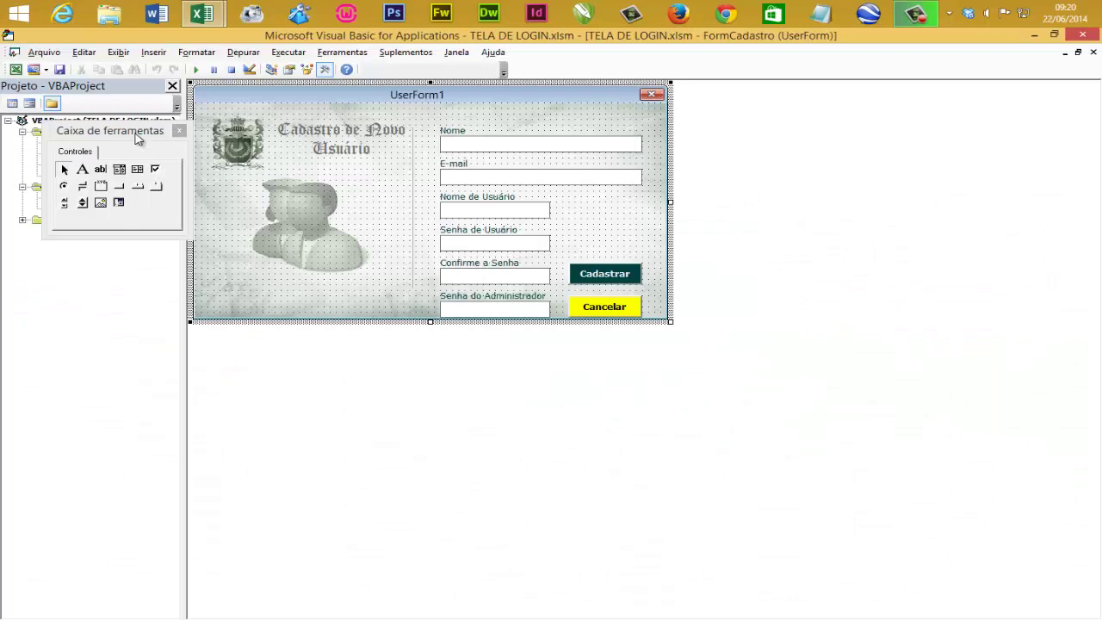
drag(135, 139, 814, 160)
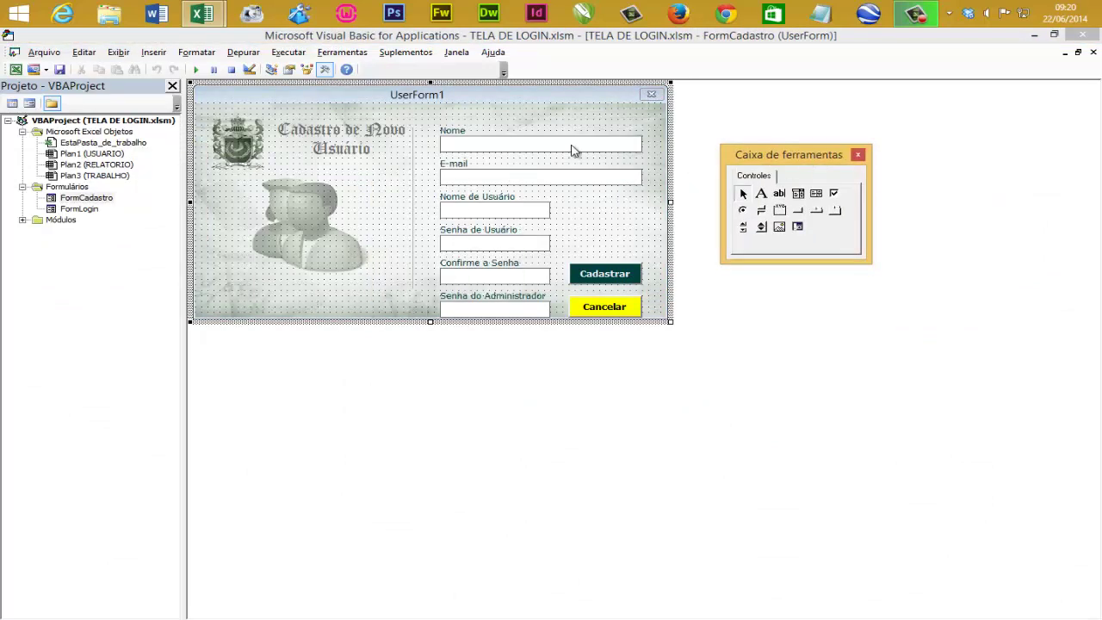
click(524, 131)
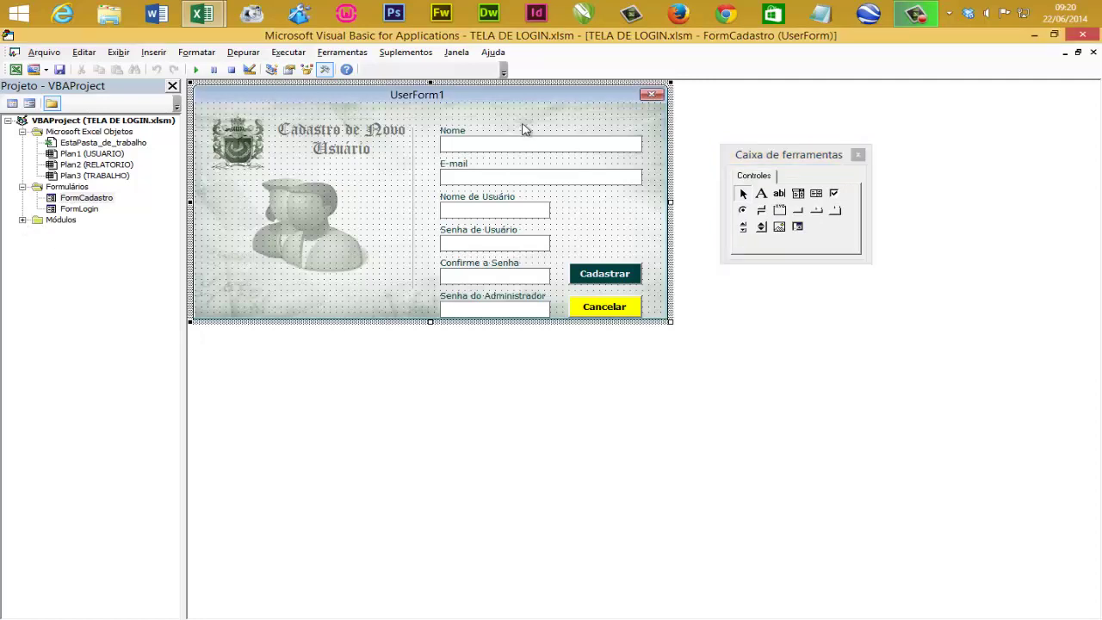
- In the Properties window, change the Nome text box's (Name) from TextBox1 to TextNome
click(288, 72)
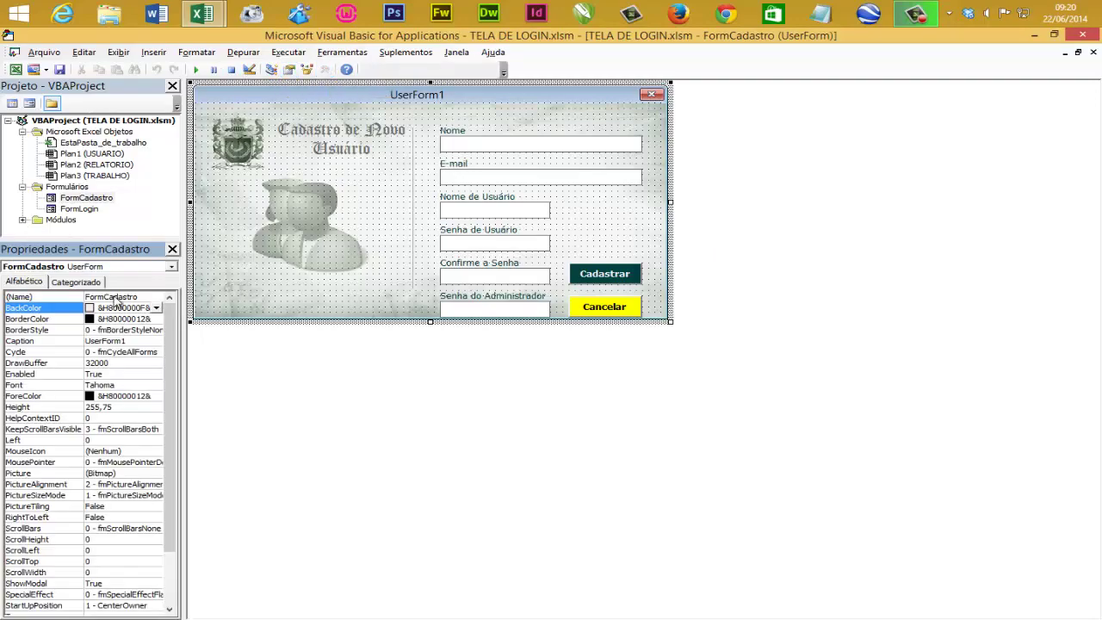
click(520, 146)
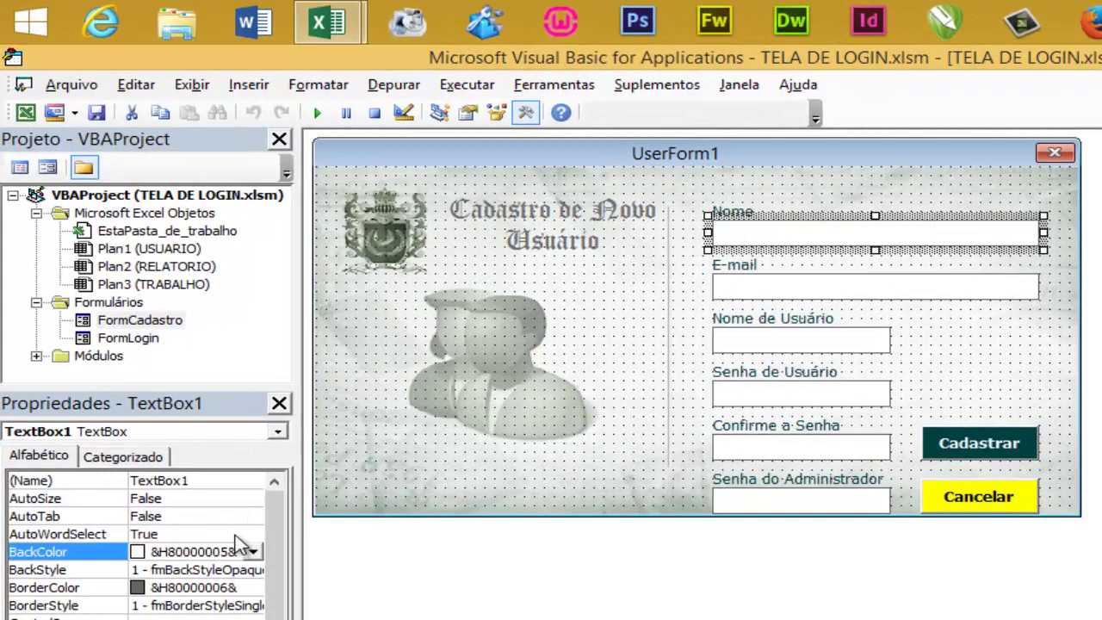
click(792, 293)
click(809, 344)
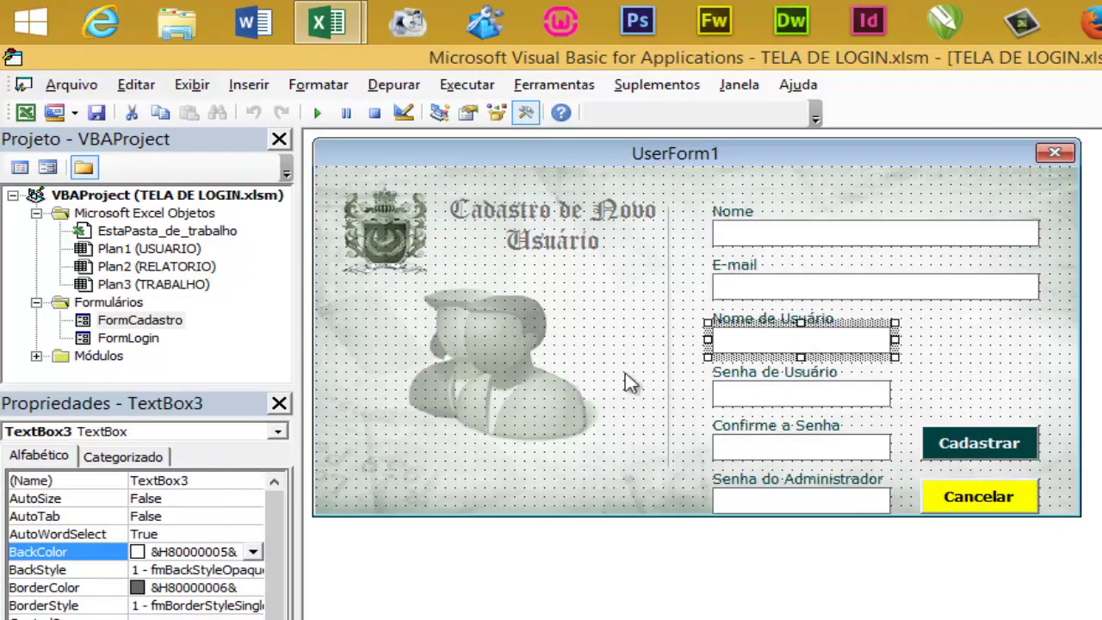
click(892, 245)
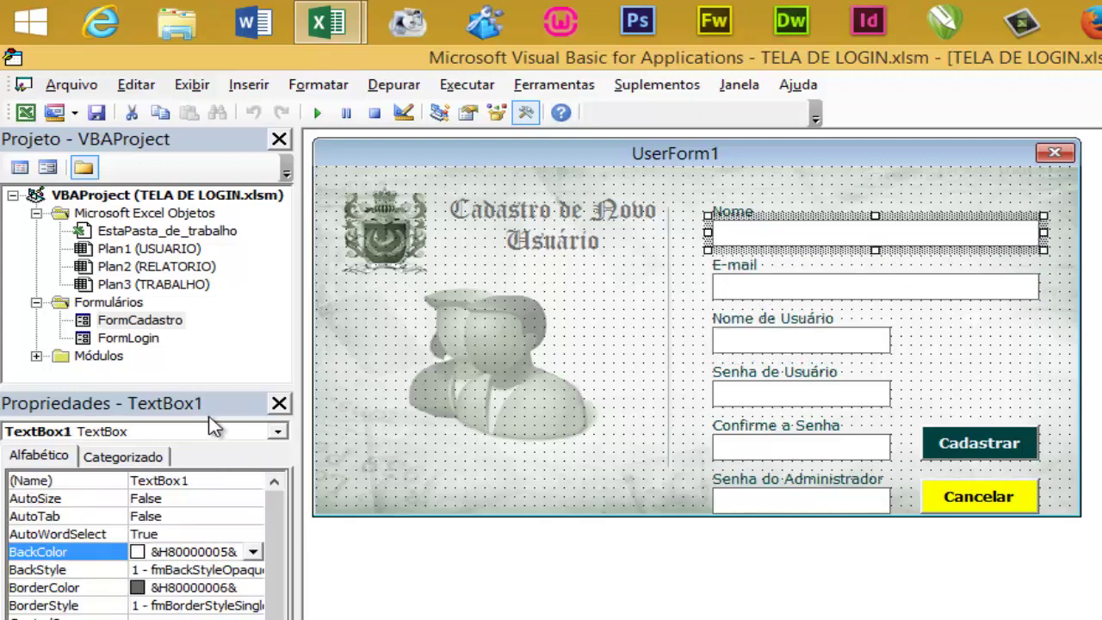
click(214, 480)
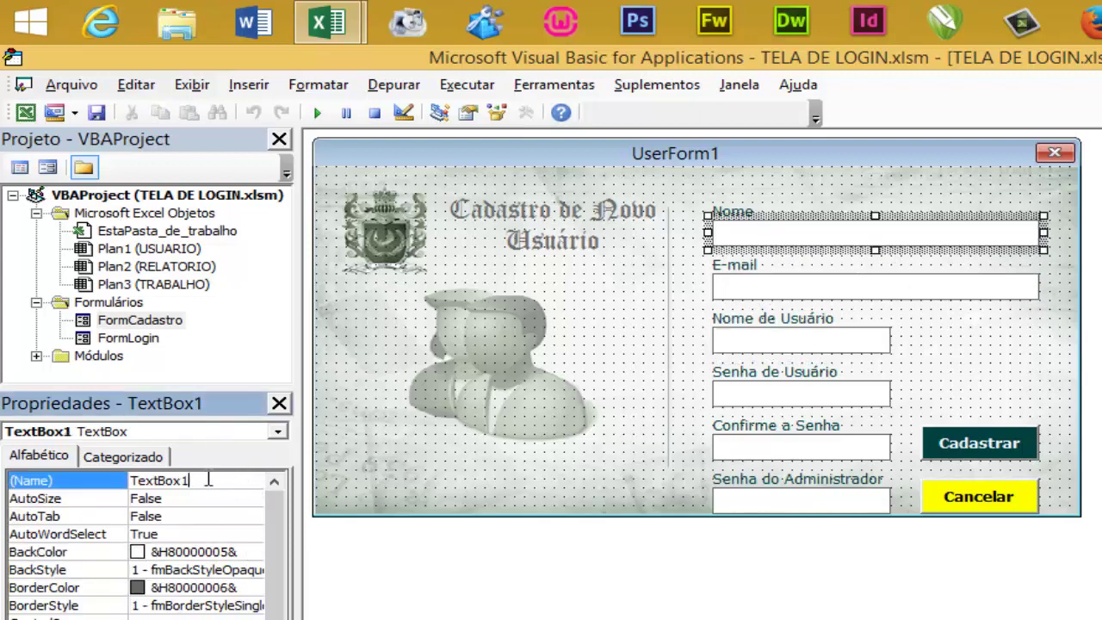
key(BackSpace)
key(BackSpace)
key(BackSpace)
text(me)
key(Return)
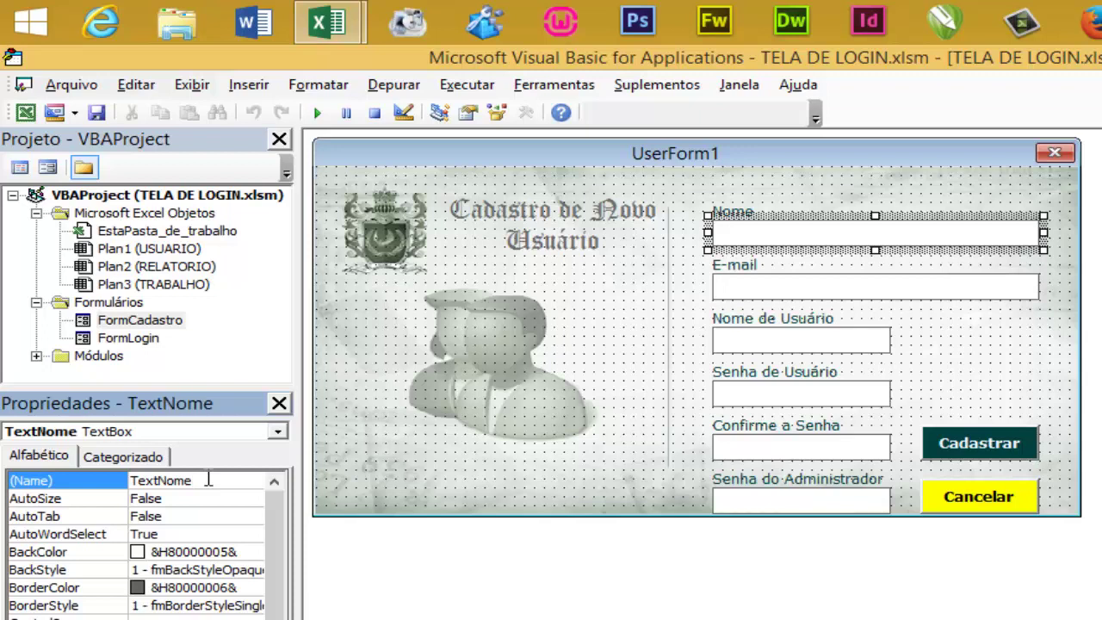
- Rename the E-mail text box to TextEmail
click(730, 289)
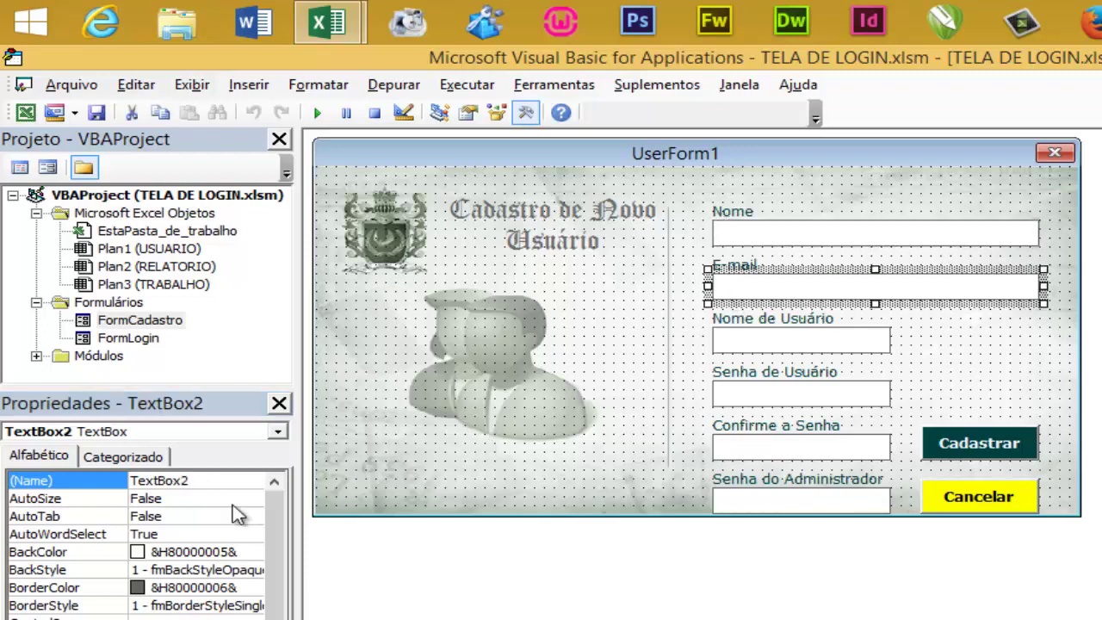
click(228, 479)
key(BackSpace)
key(BackSpace)
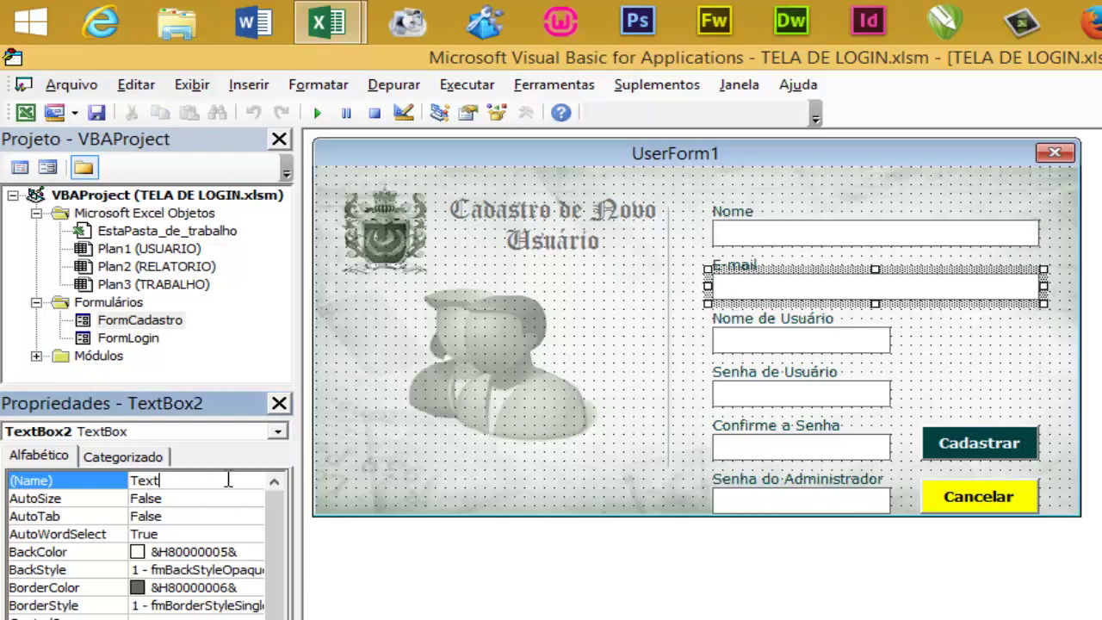
text(Email)
- Rename the Nome de Usuário text box to TextNovoUsuario
click(740, 351)
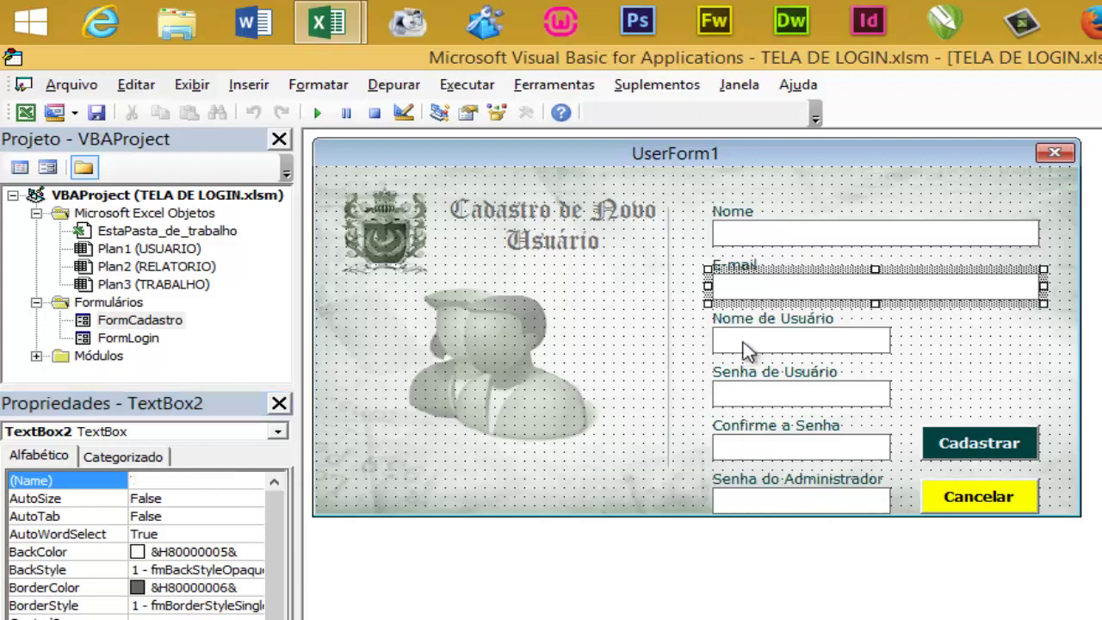
click(226, 481)
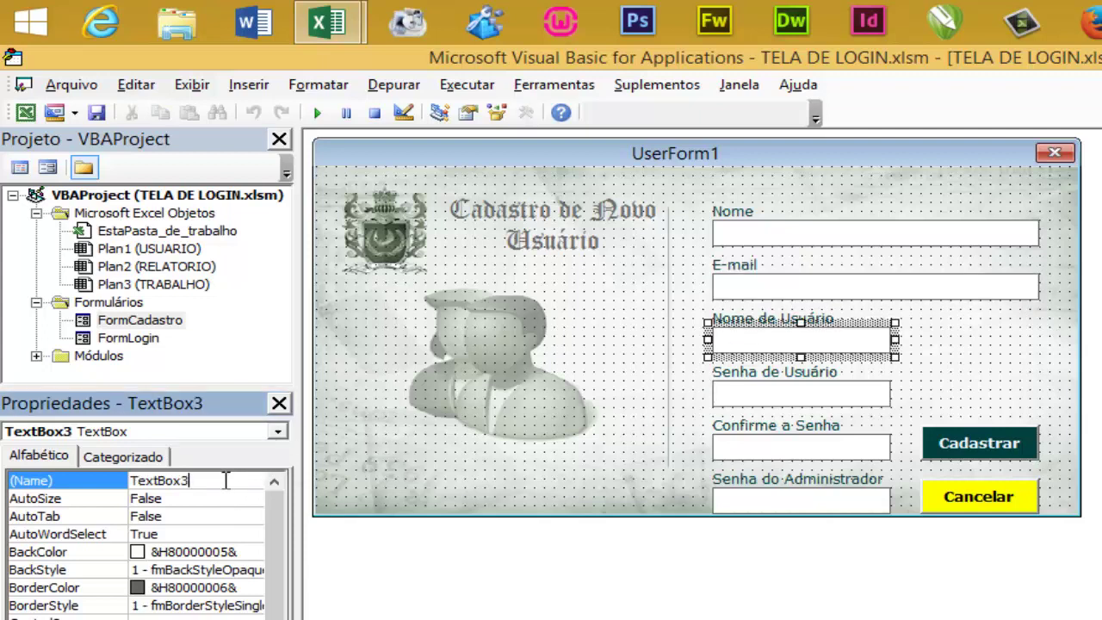
key(BackSpace)
key(BackSpace)
text(ovoUs)
text(uario)
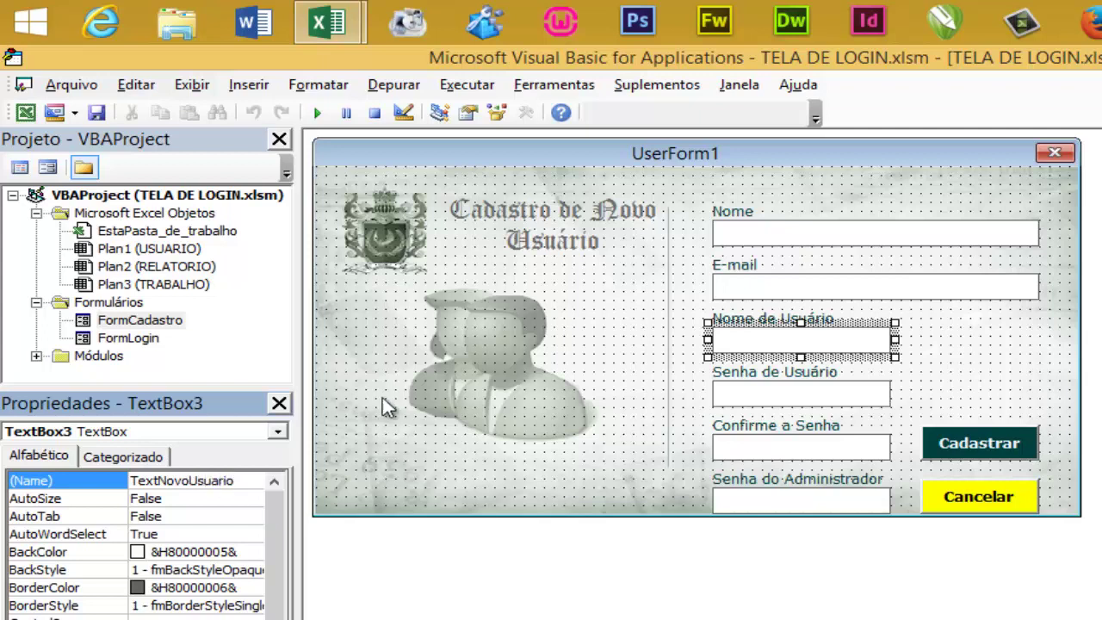
- Change the Nome de Usuário text box's name to TextNome_Usuario
click(801, 396)
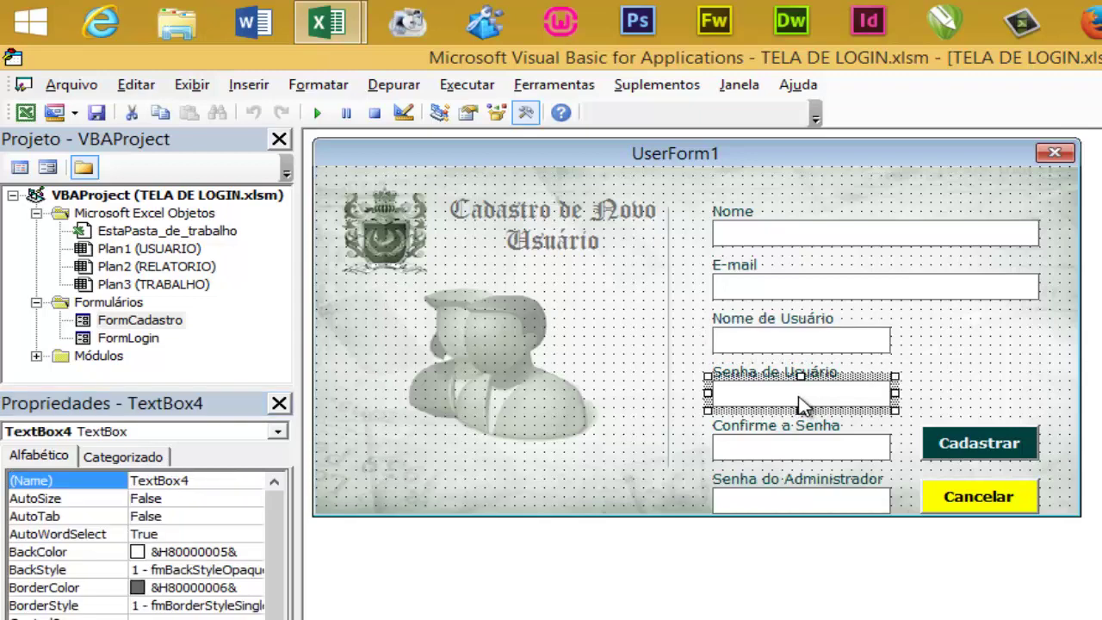
click(799, 343)
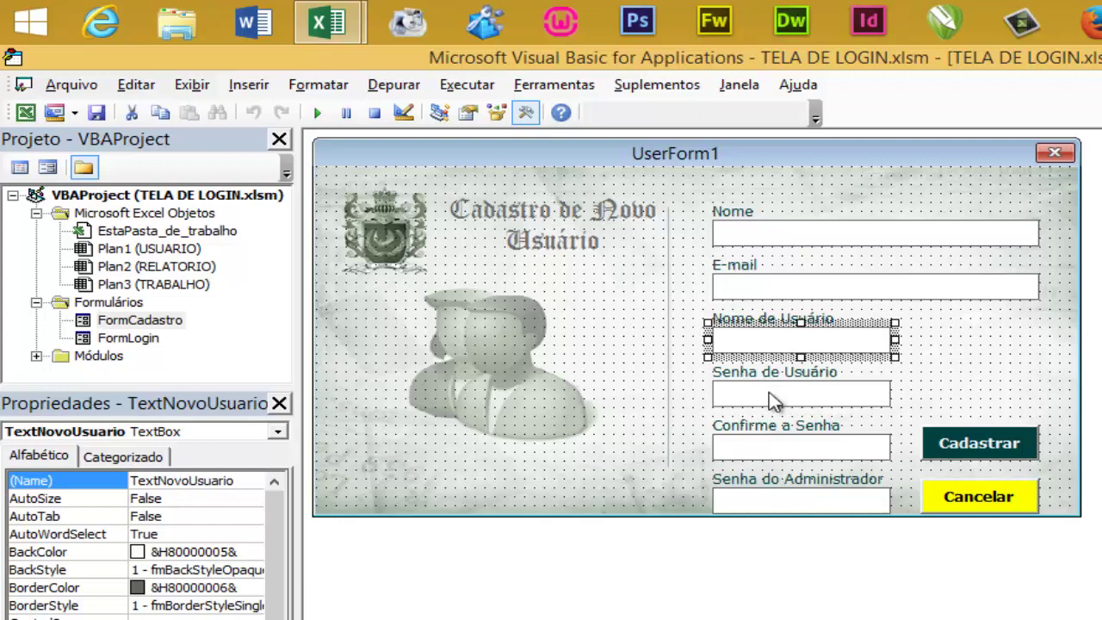
click(191, 482)
key(BackSpace)
key(BackSpace)
key(BackSpace)
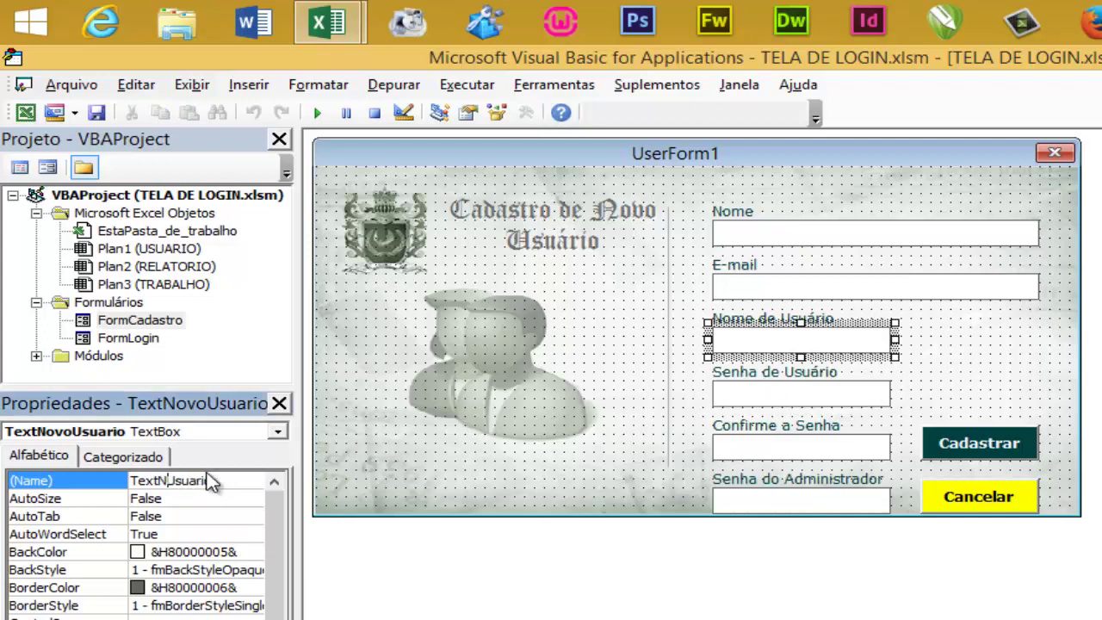
text(ome_)
- Rename the Senha de Usuário text box from TextBox4 to TextSenhaNovo
click(801, 398)
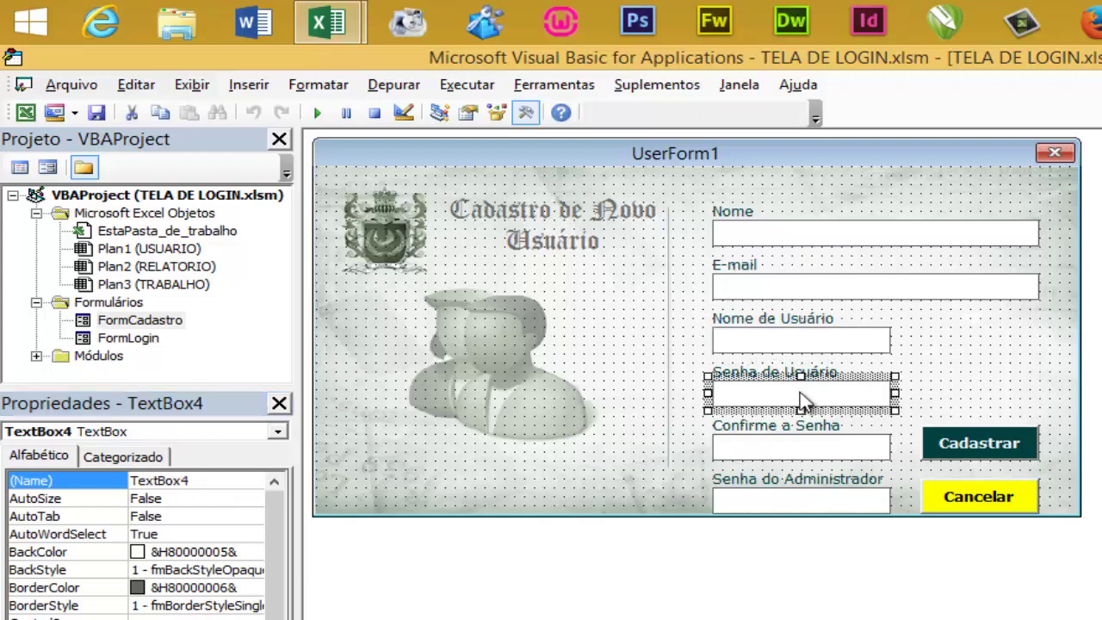
click(212, 480)
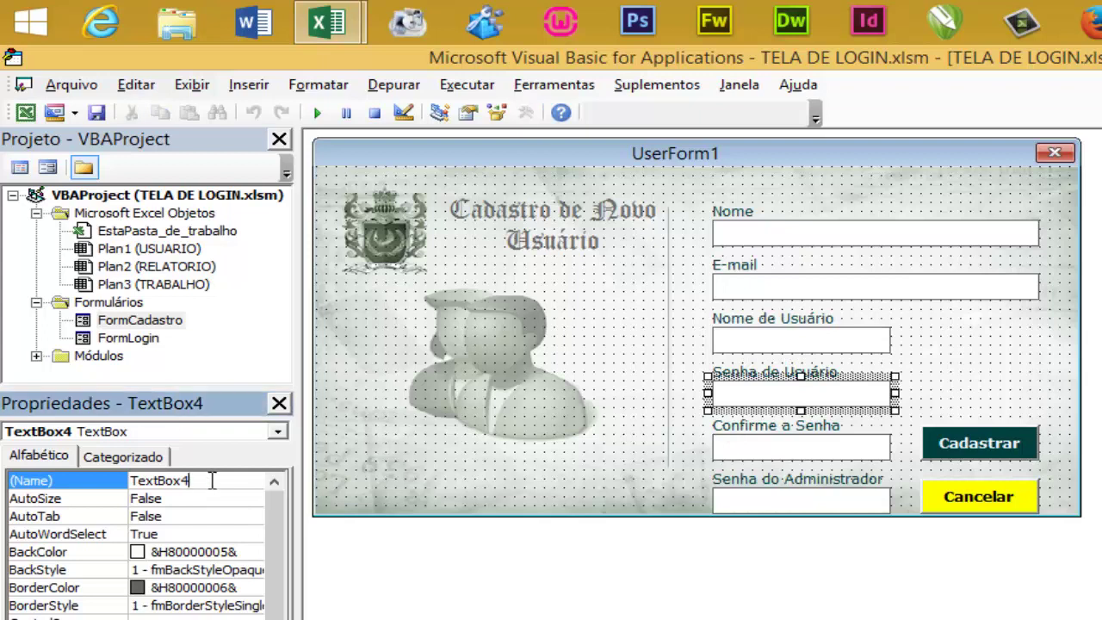
key(BackSpace)
key(BackSpace)
key(BackSpace)
text(nha)
text(Novo)
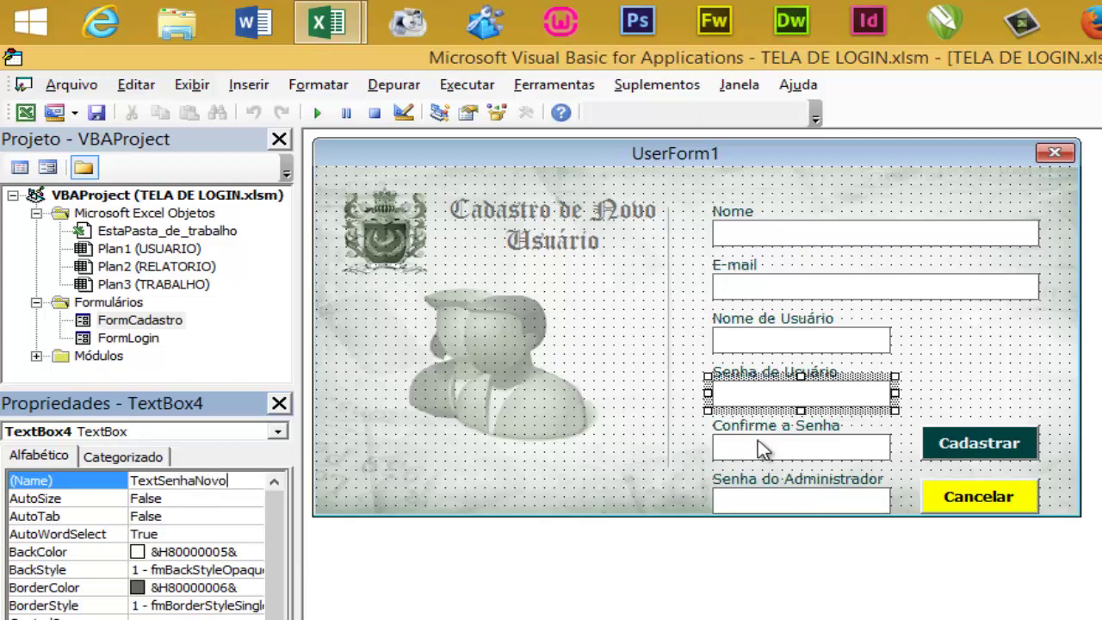
text(User)
- Rename the Confirme a Senha text box to a name beginning TextConfSenh
click(792, 449)
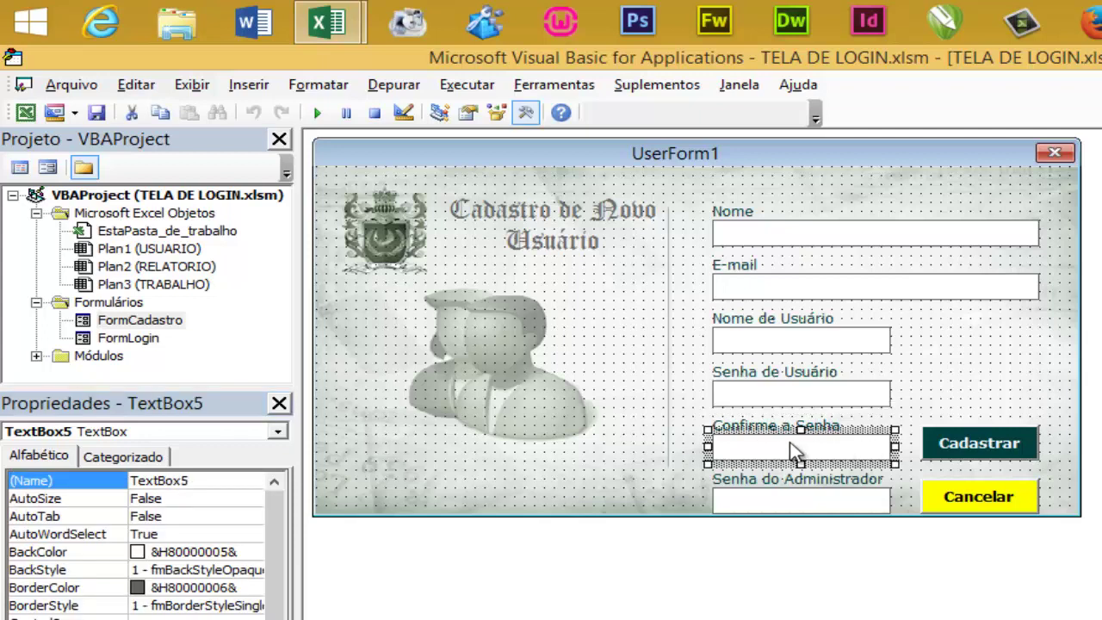
click(224, 482)
key(BackSpace)
key(BackSpace)
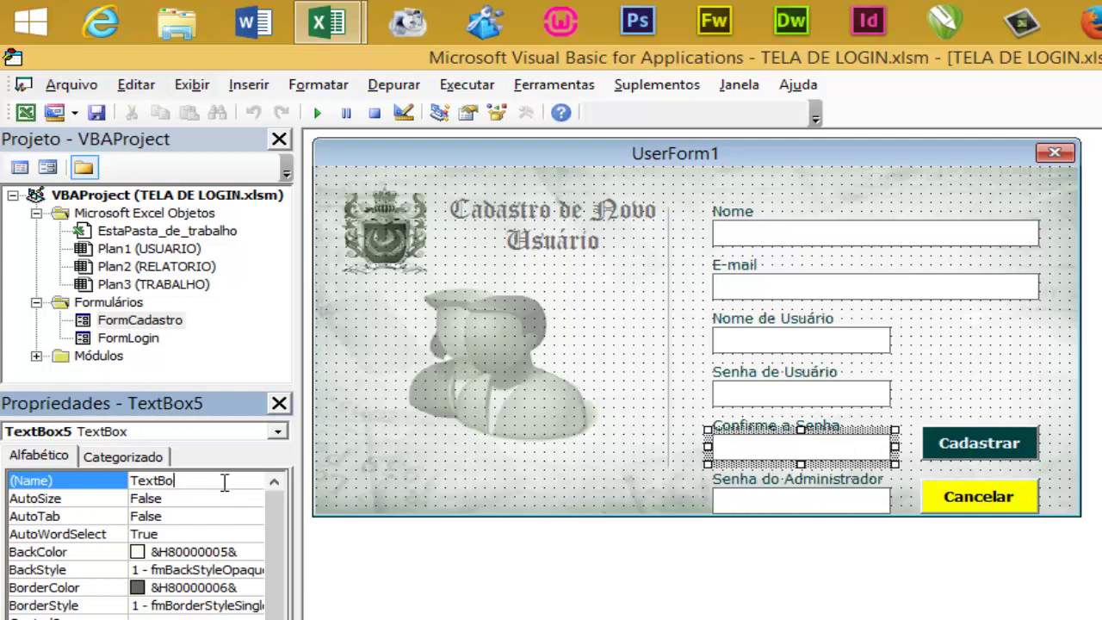
key(BackSpace)
key(BackSpace)
- Rename the Senha do Administrador text box to a name beginning TextSenhaAd
click(769, 503)
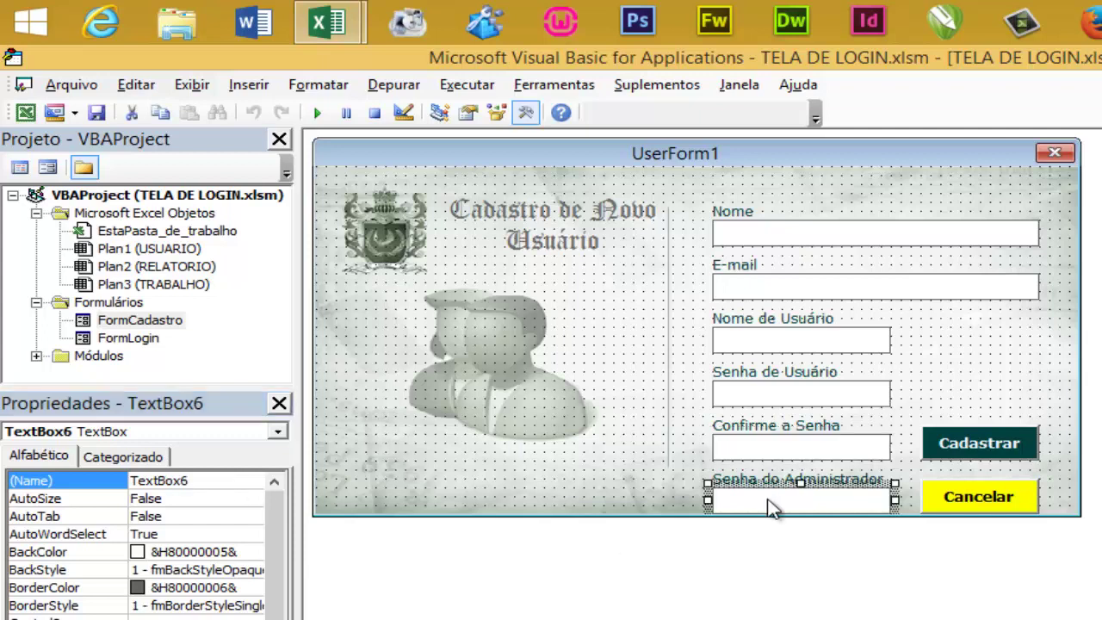
click(232, 481)
text(SenhaAdm)
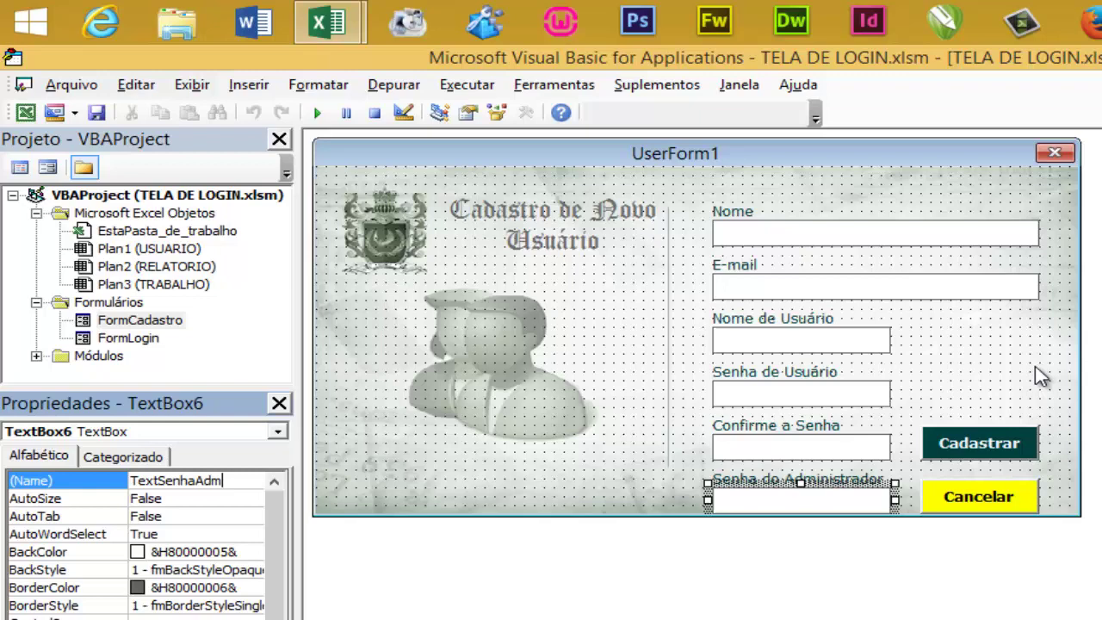
click(1044, 377)
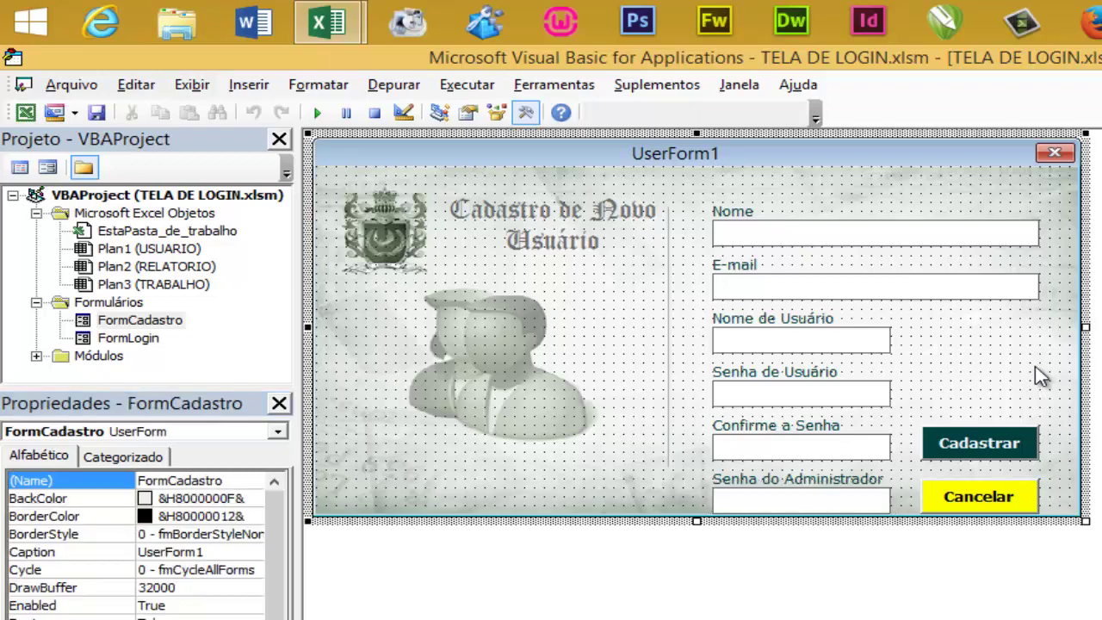
- Click through the Nome and E-mail text boxes and the form in the designer
click(277, 572)
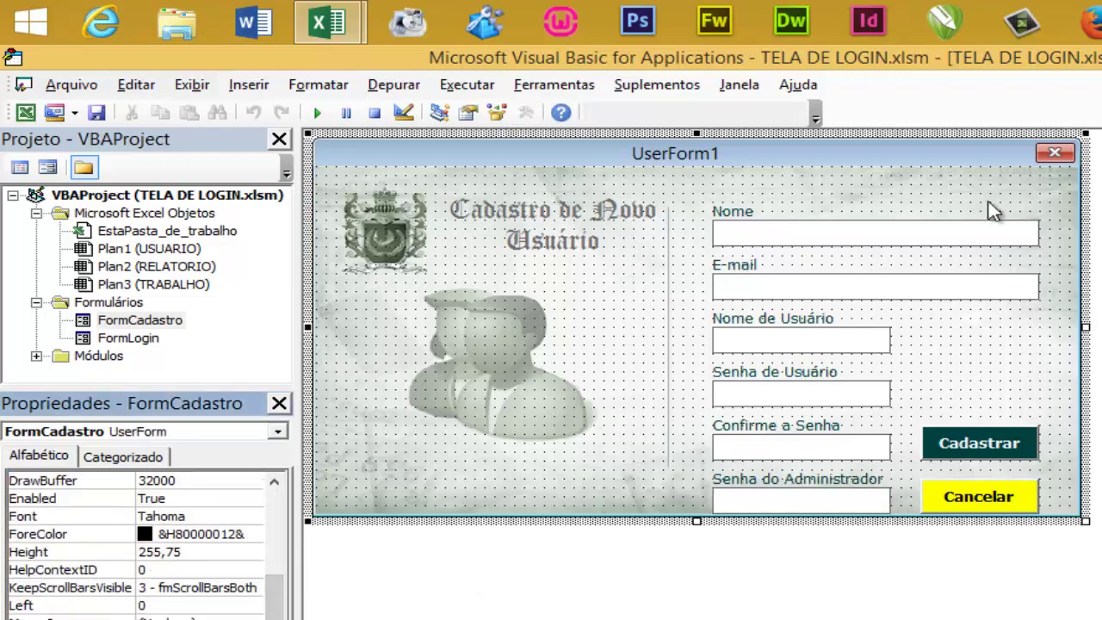
click(993, 209)
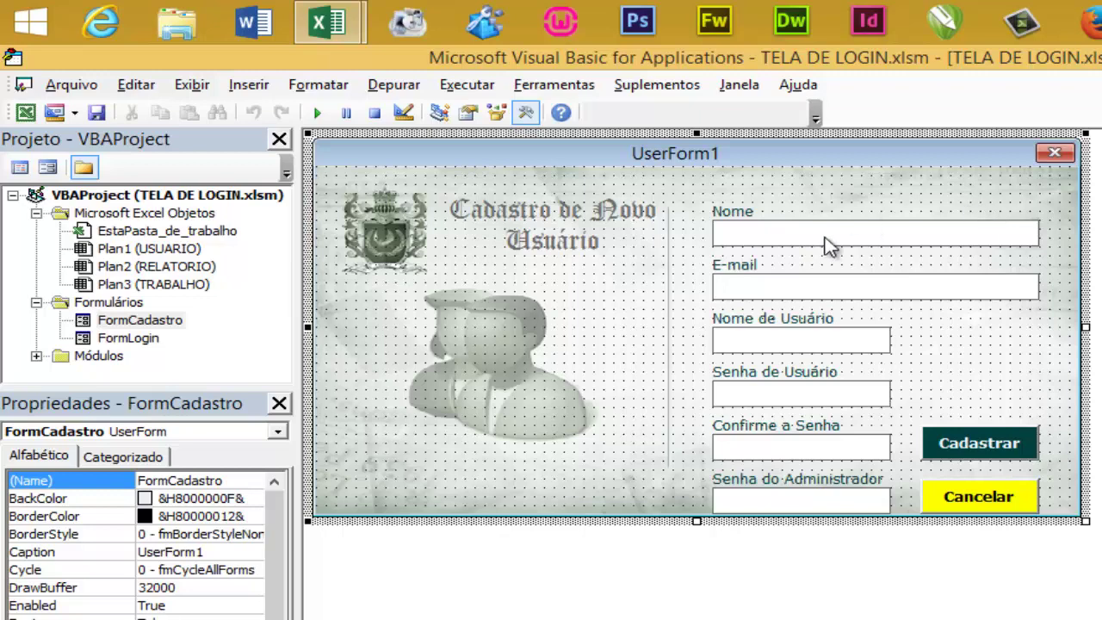
click(826, 246)
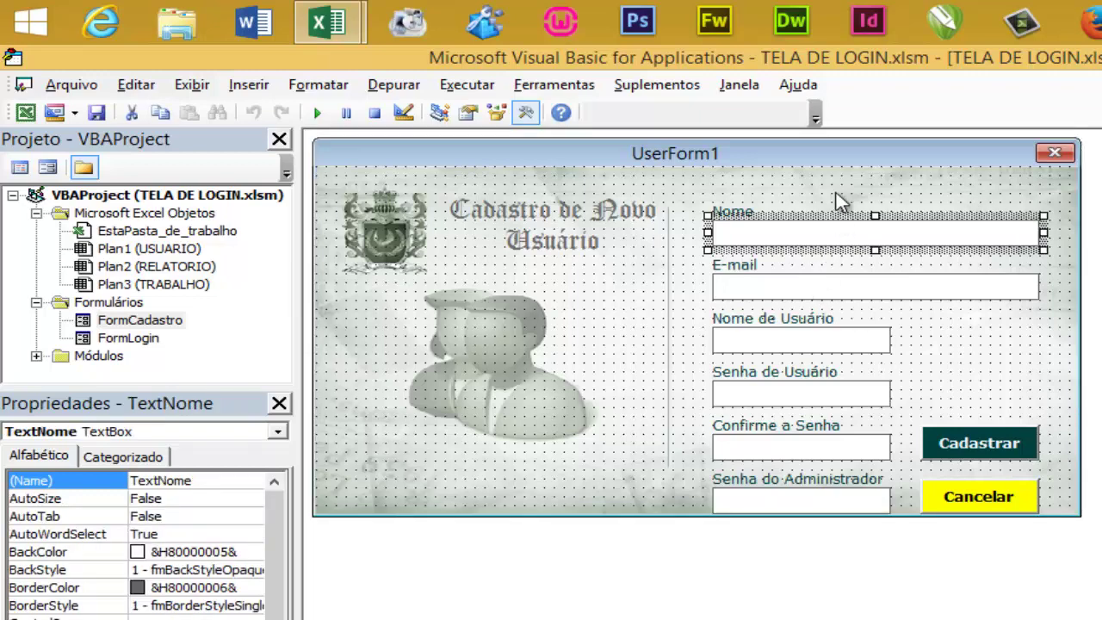
click(840, 200)
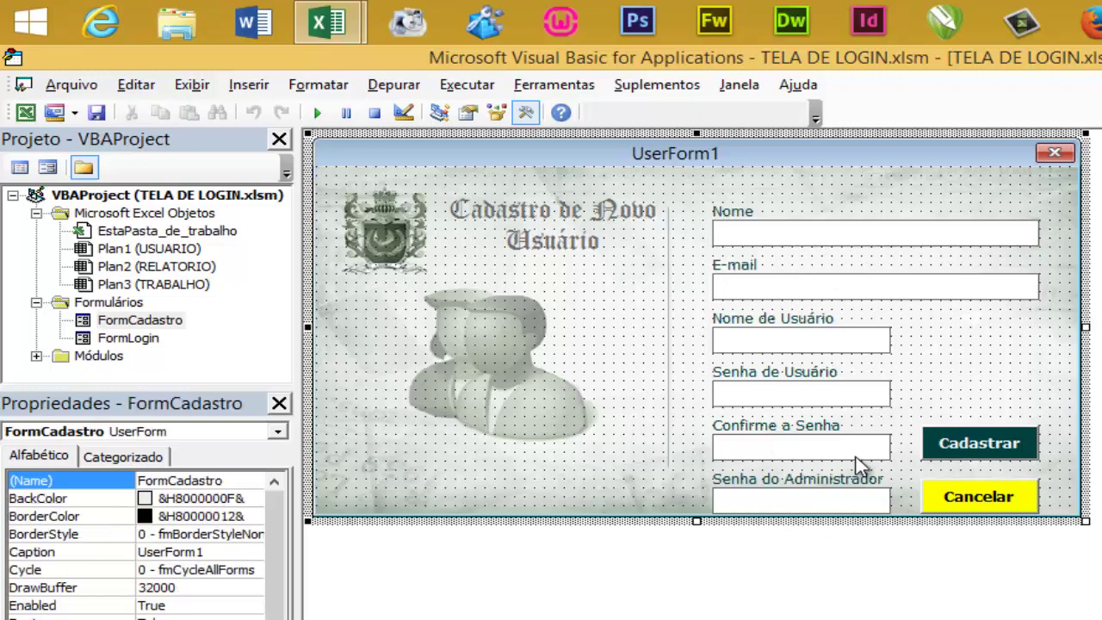
click(819, 239)
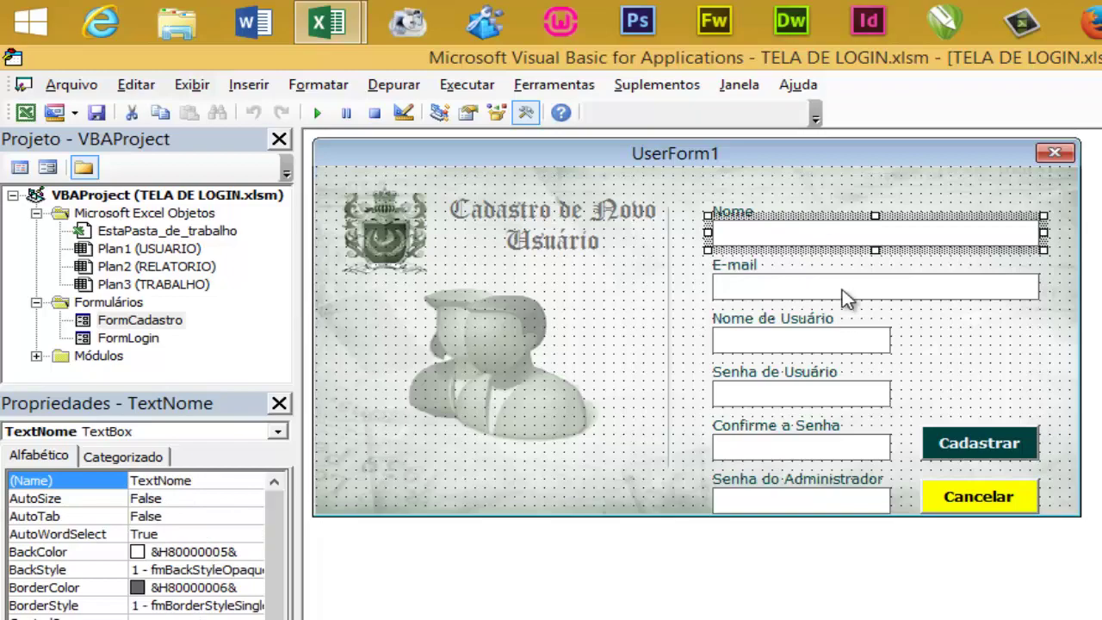
click(844, 292)
click(838, 348)
click(844, 204)
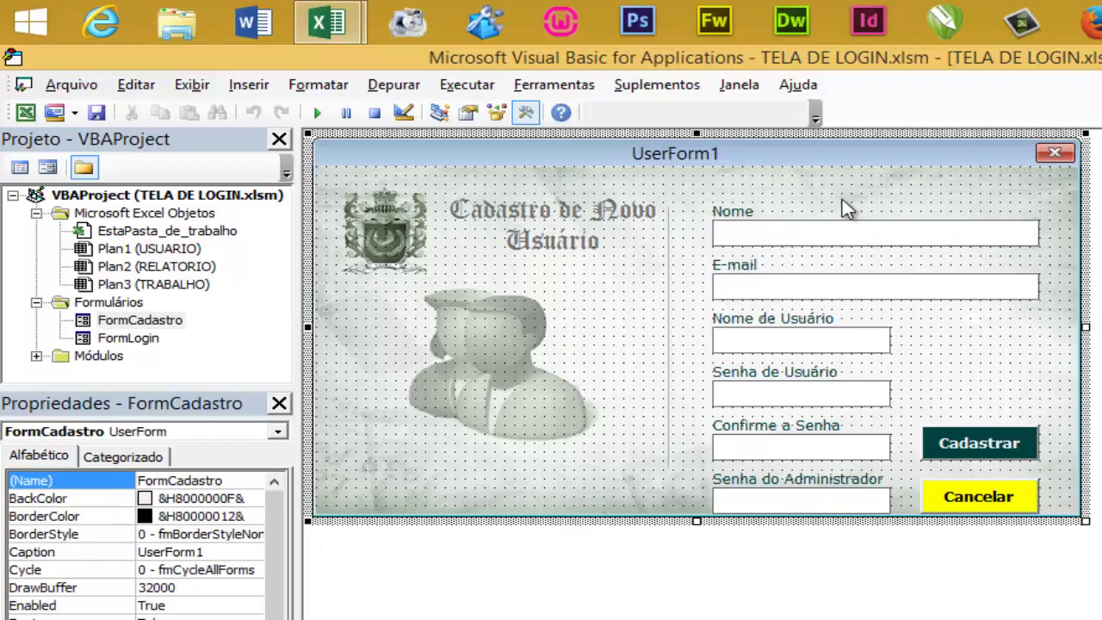
- Run FormCadastro over the TRABALHO sheet and Tab through its fields to check focus order
click(319, 115)
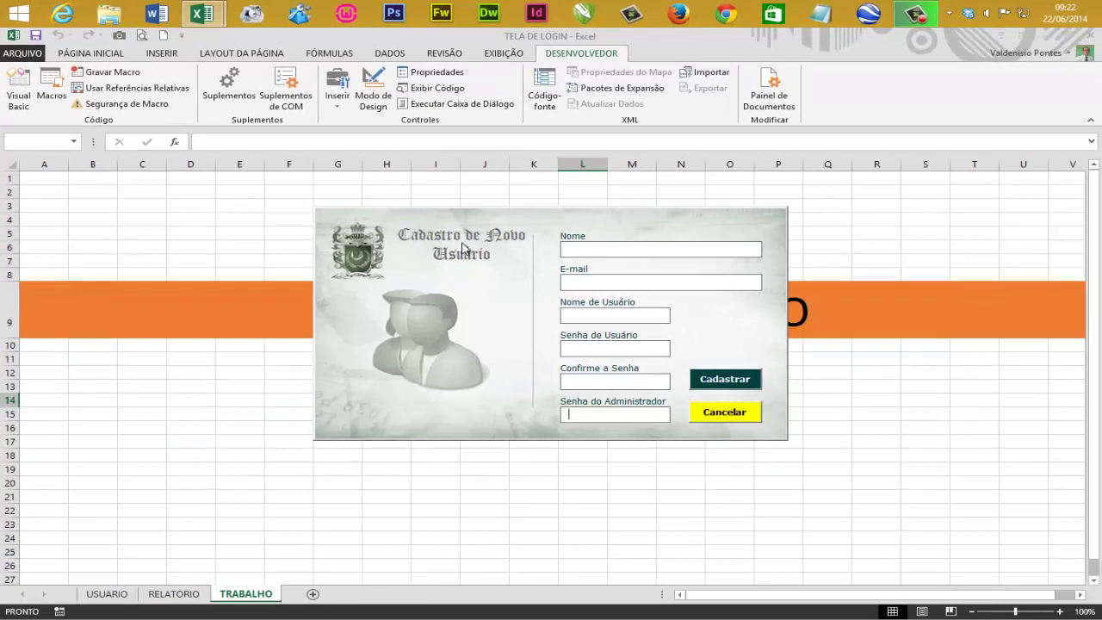
key(Tab)
key(Tab)
key(Tab)
key(Tab)
key(Tab)
key(Tab)
key(Tab)
key(Tab)
key(Tab)
key(Tab)
key(Tab)
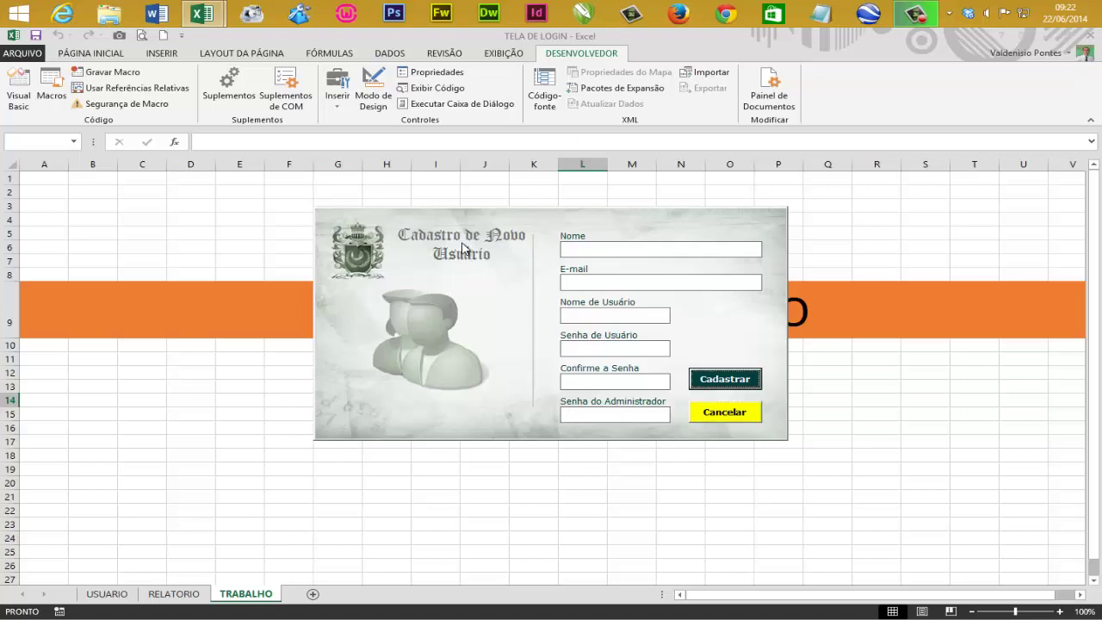
key(Tab)
key(Tab)
- Close the running form and set the Nome and E-mail text boxes' TabIndex to 1 and 2
click(756, 412)
key(alt+F11)
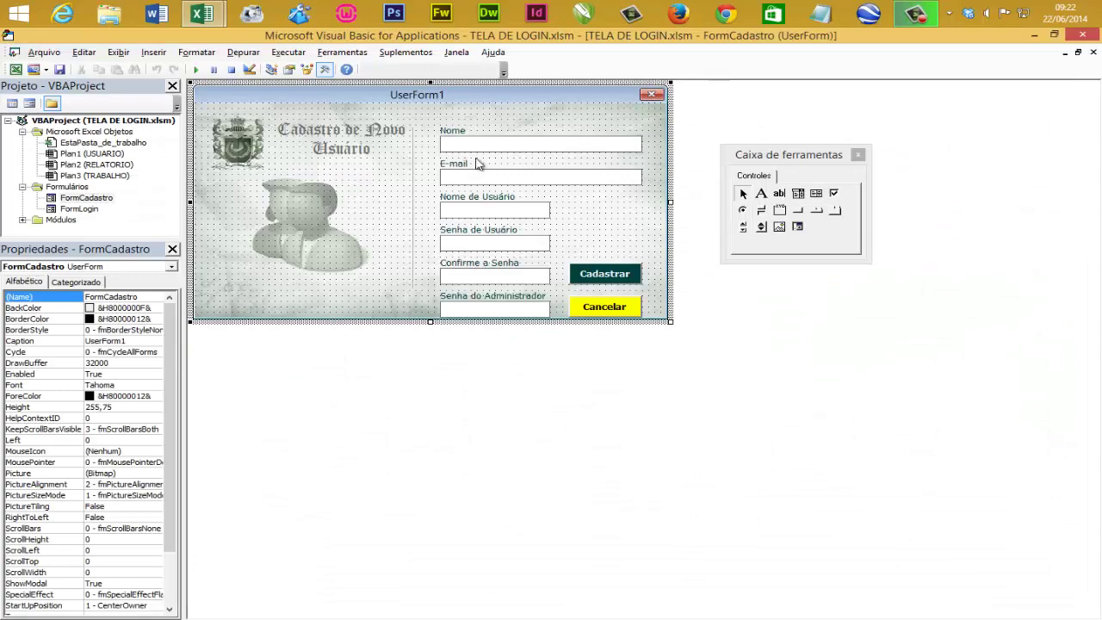
drag(165, 432, 159, 524)
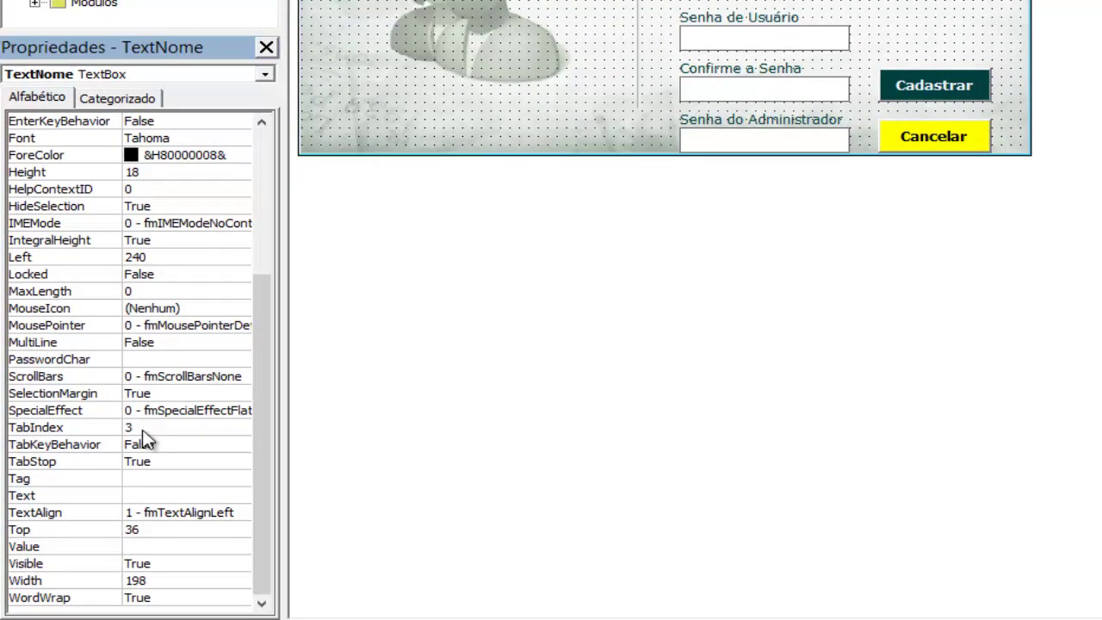
click(144, 427)
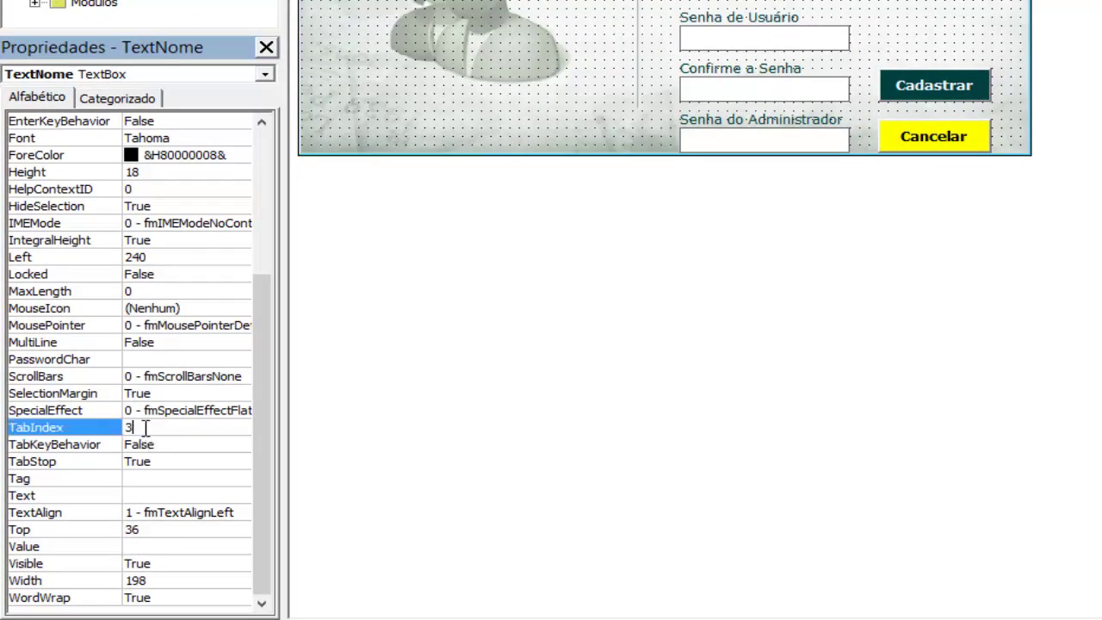
key(BackSpace)
text(1)
click(603, 7)
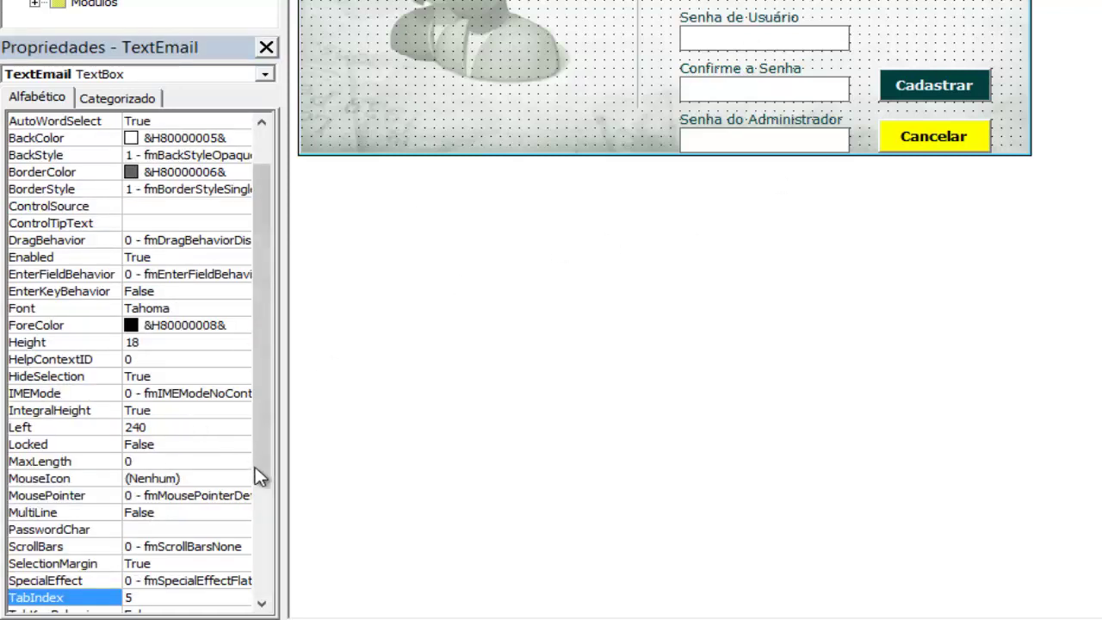
click(266, 567)
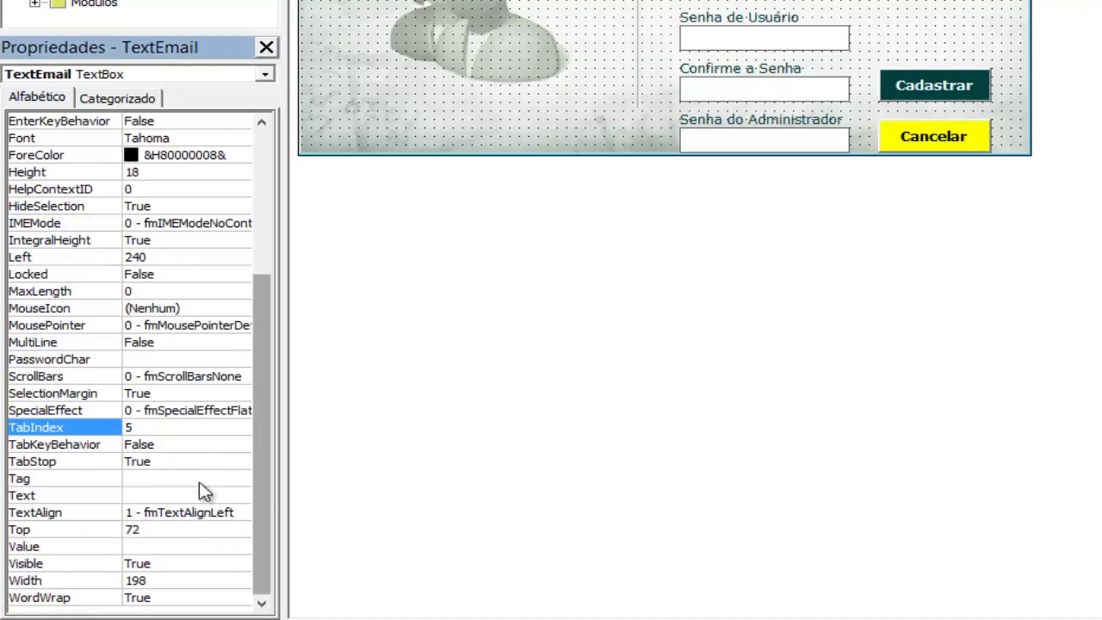
click(146, 425)
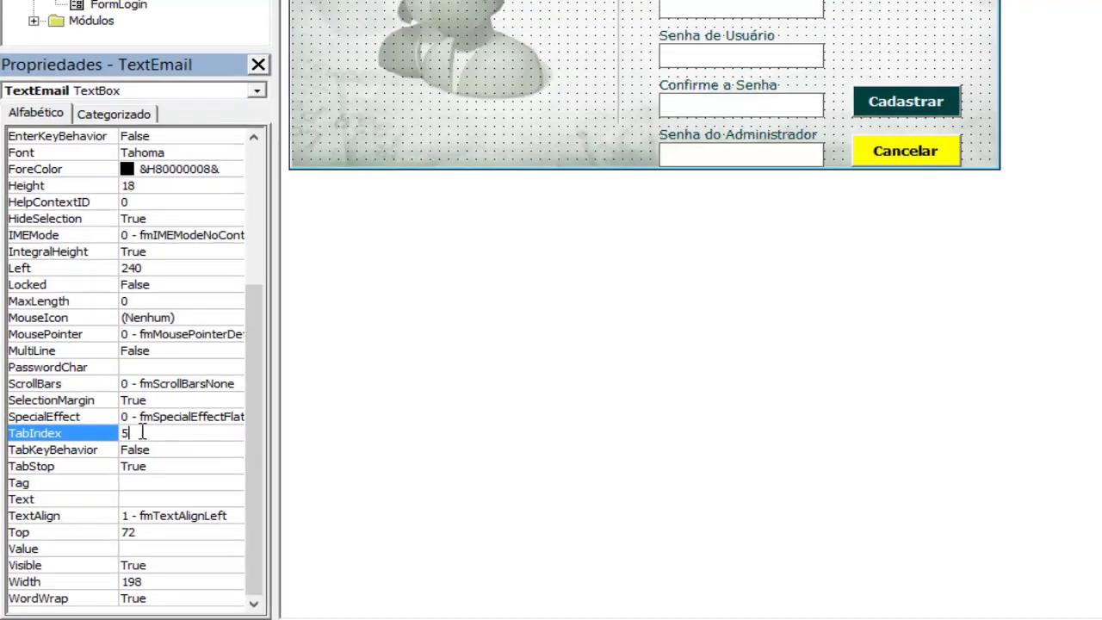
key(BackSpace)
text(2)
- Adjust the remaining text boxes' TabIndex, giving Nome de Usuário 3 and Senha do Administrador 5
click(608, 130)
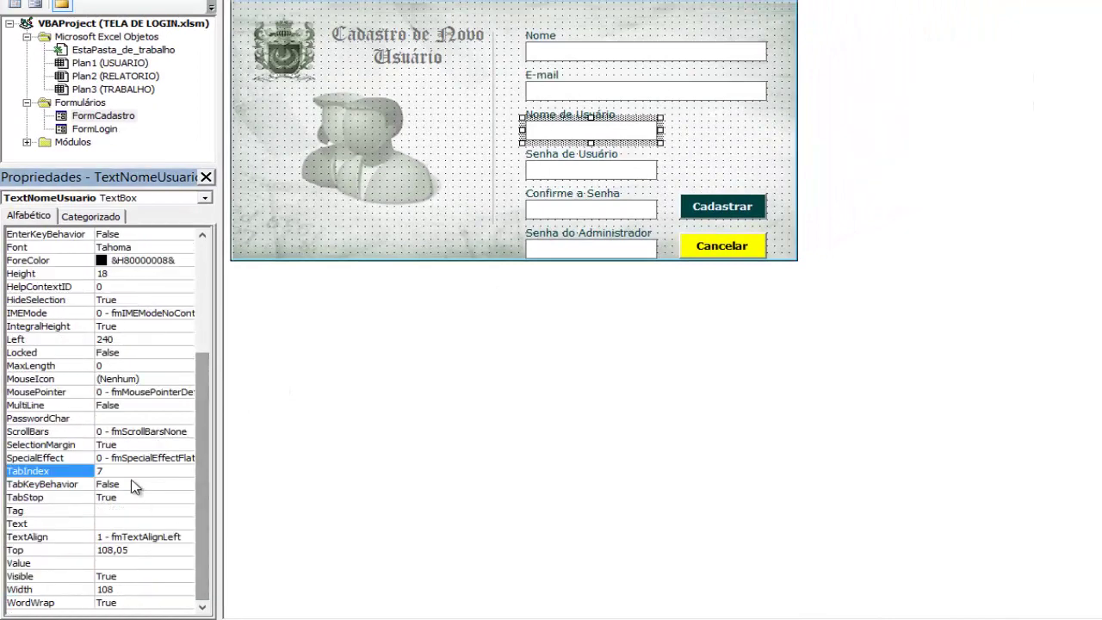
click(132, 471)
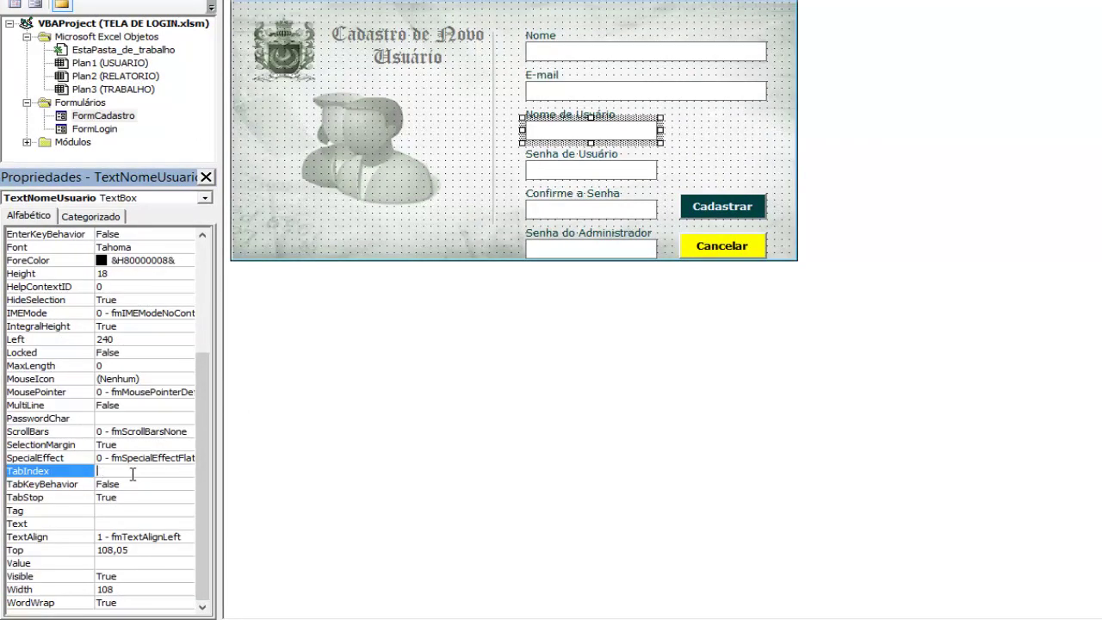
text(3)
click(570, 171)
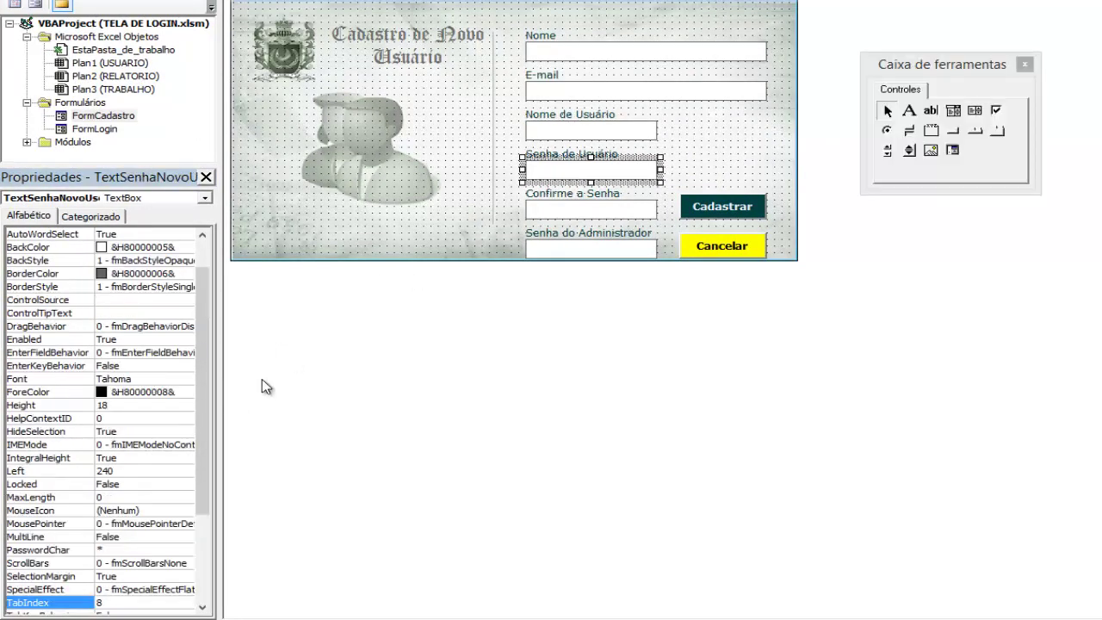
click(203, 542)
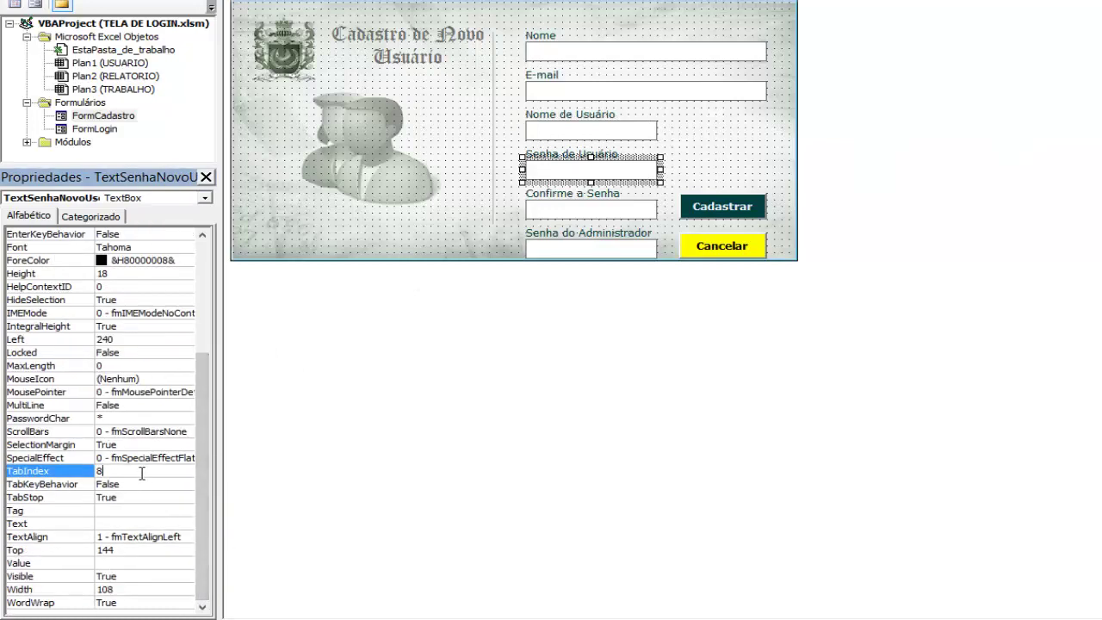
text(4)
click(577, 208)
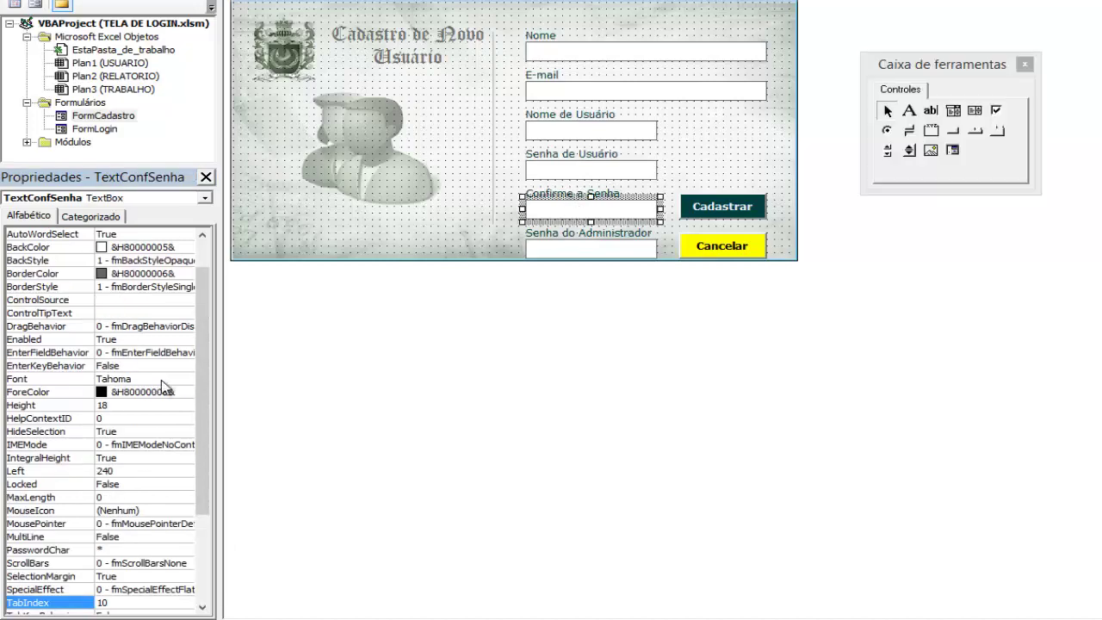
drag(205, 389, 205, 475)
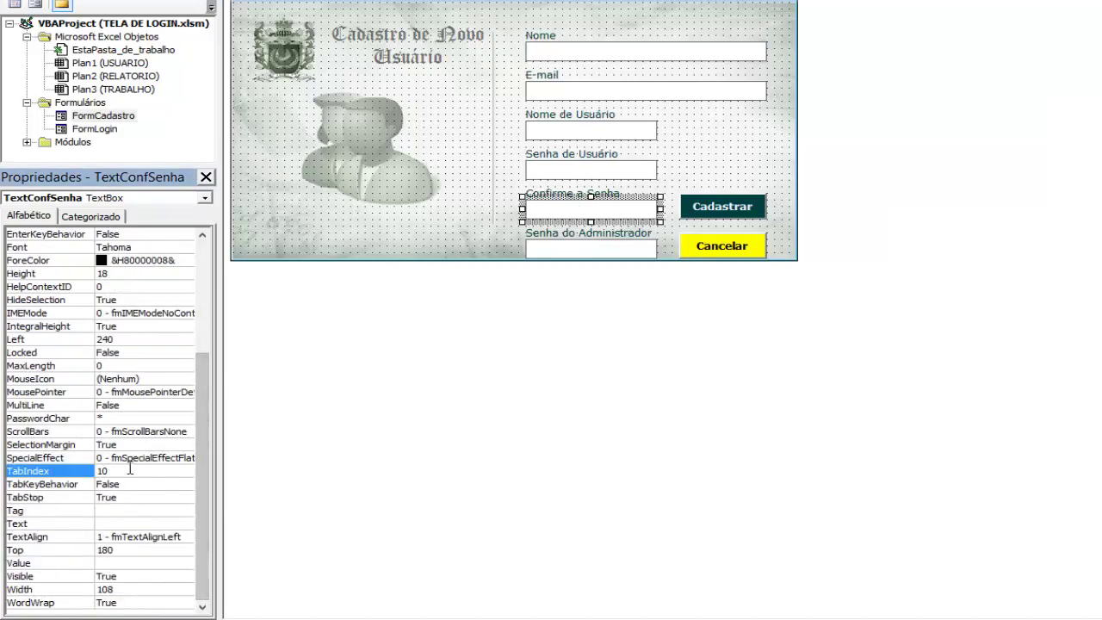
click(130, 469)
key(BackSpace)
click(550, 252)
drag(198, 394, 200, 479)
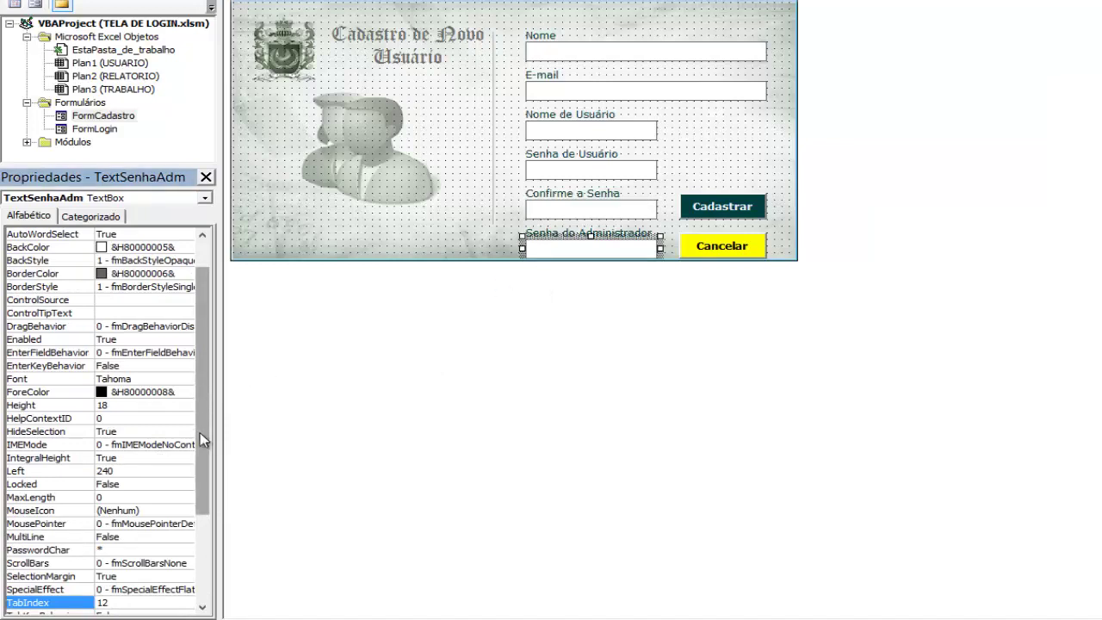
click(136, 472)
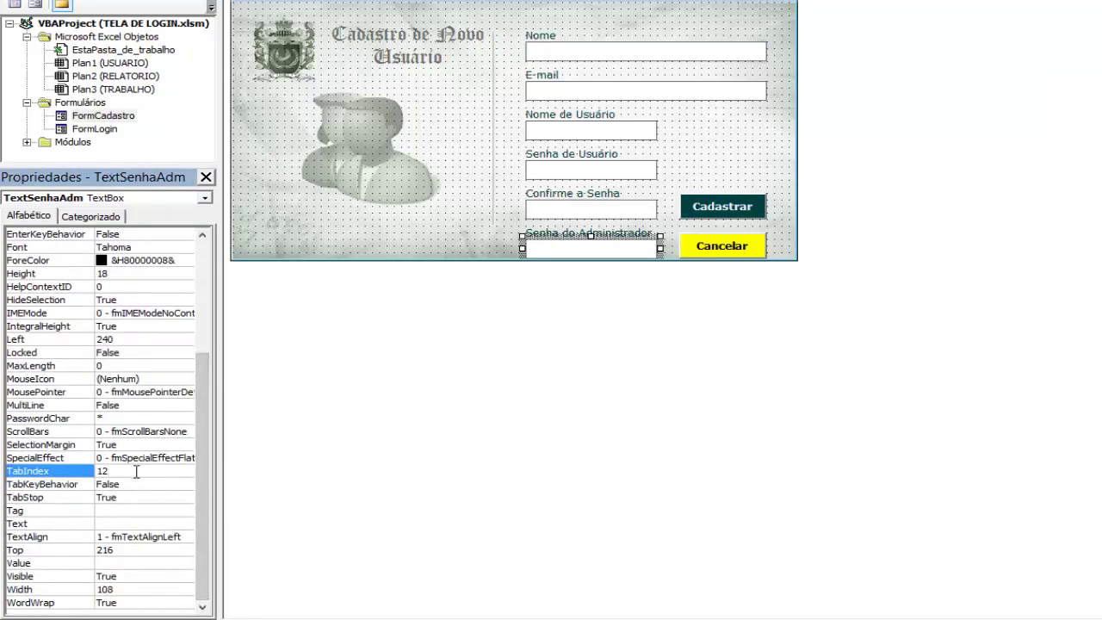
text(5)
- Give the Cadastrar button TabIndex 6 and the Cancelar button TabIndex 8
click(723, 205)
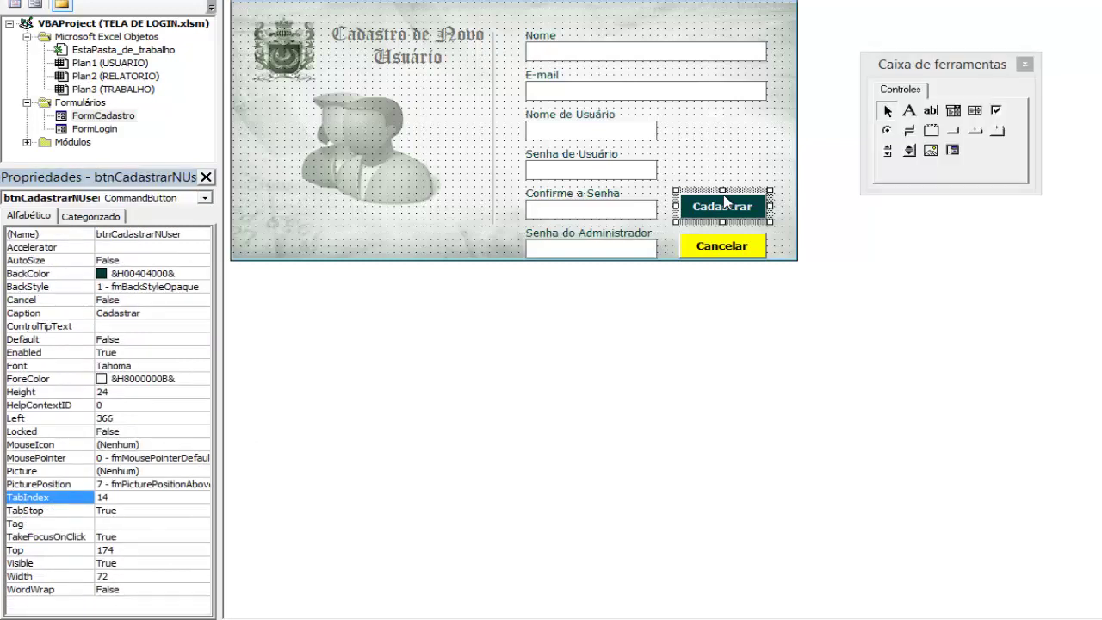
click(122, 497)
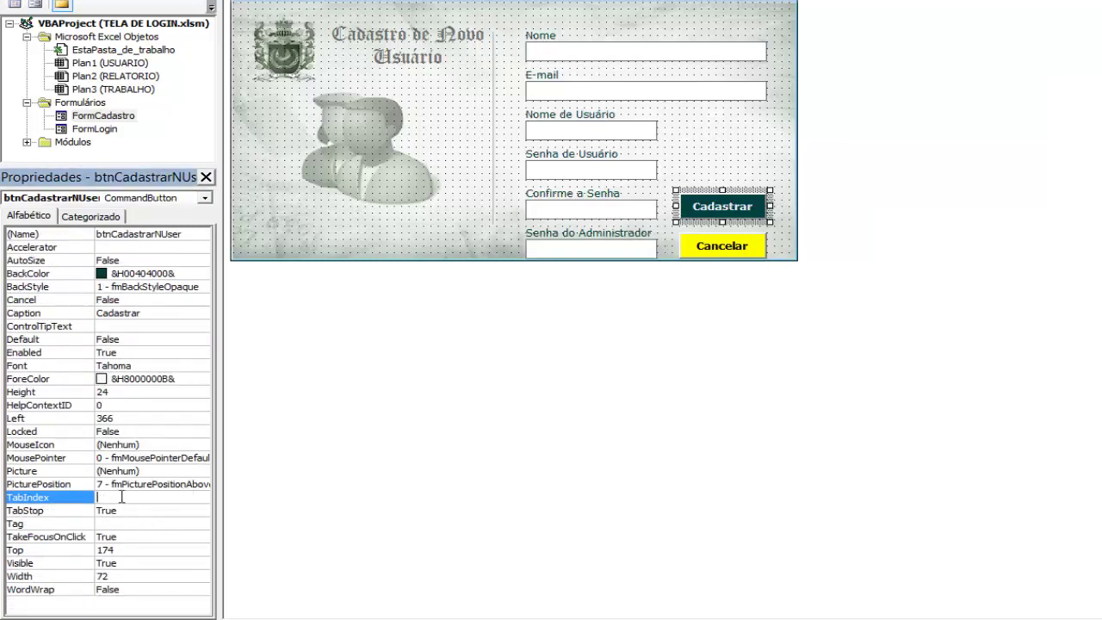
text(6)
click(765, 258)
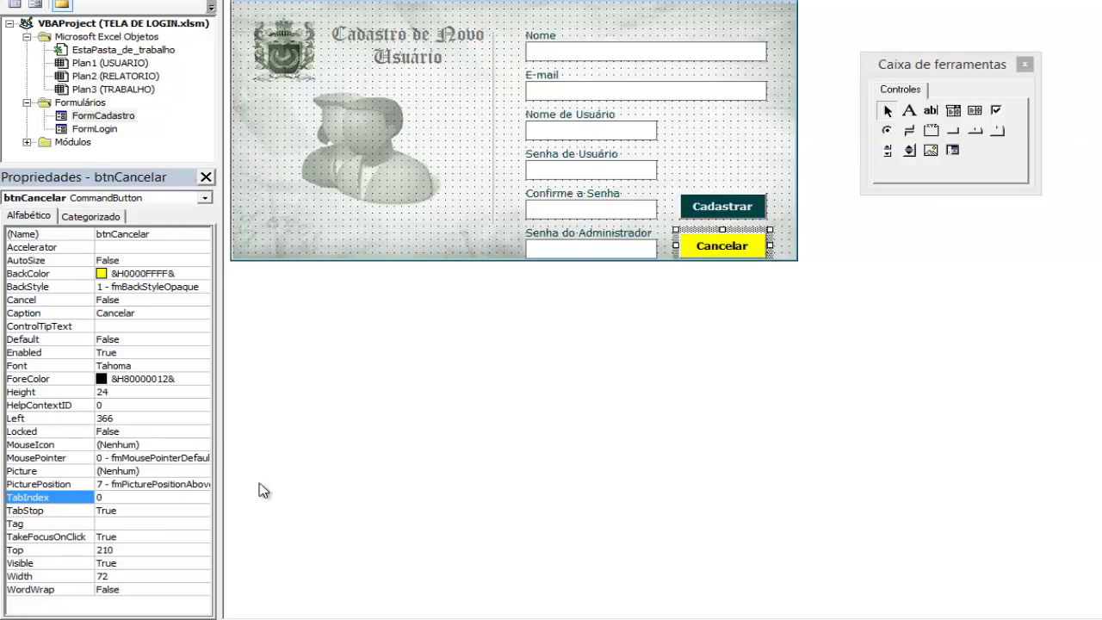
click(137, 498)
text(8)
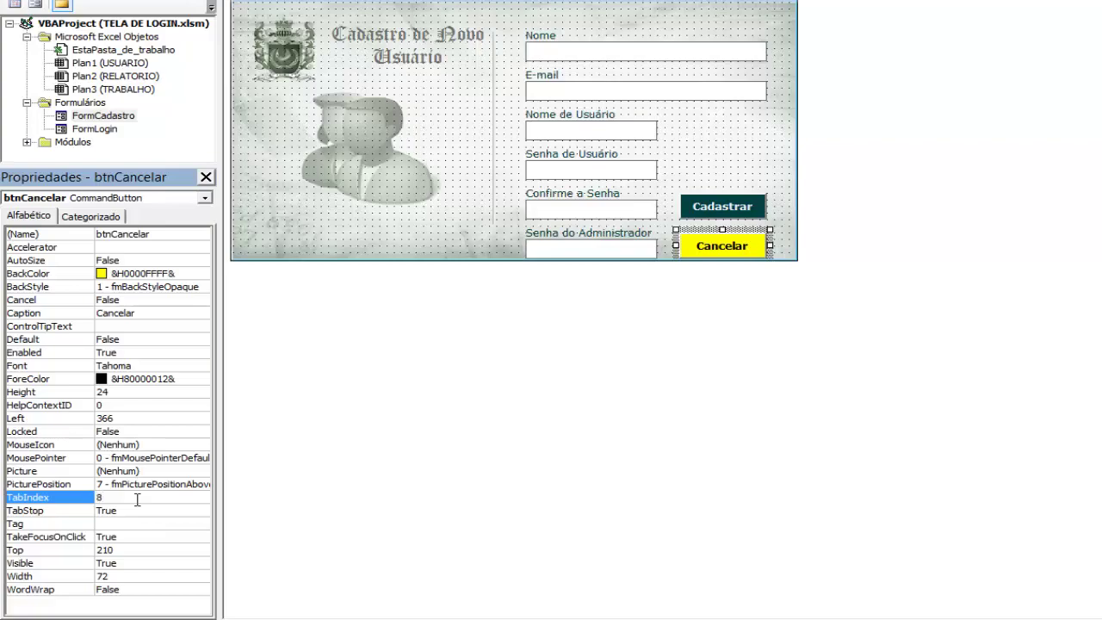
click(741, 162)
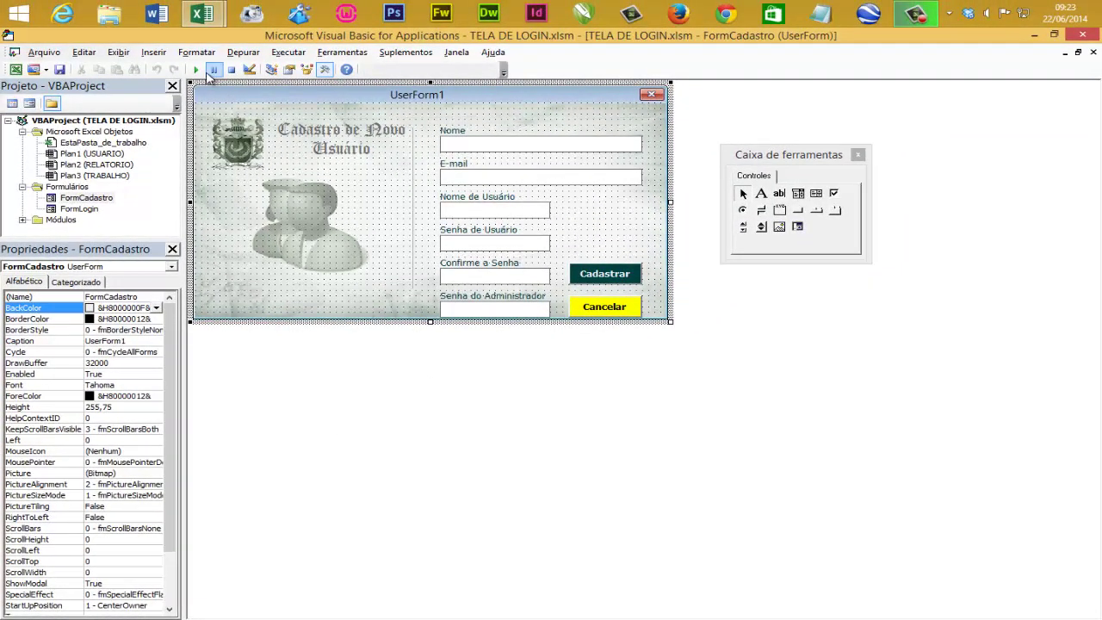
click(197, 69)
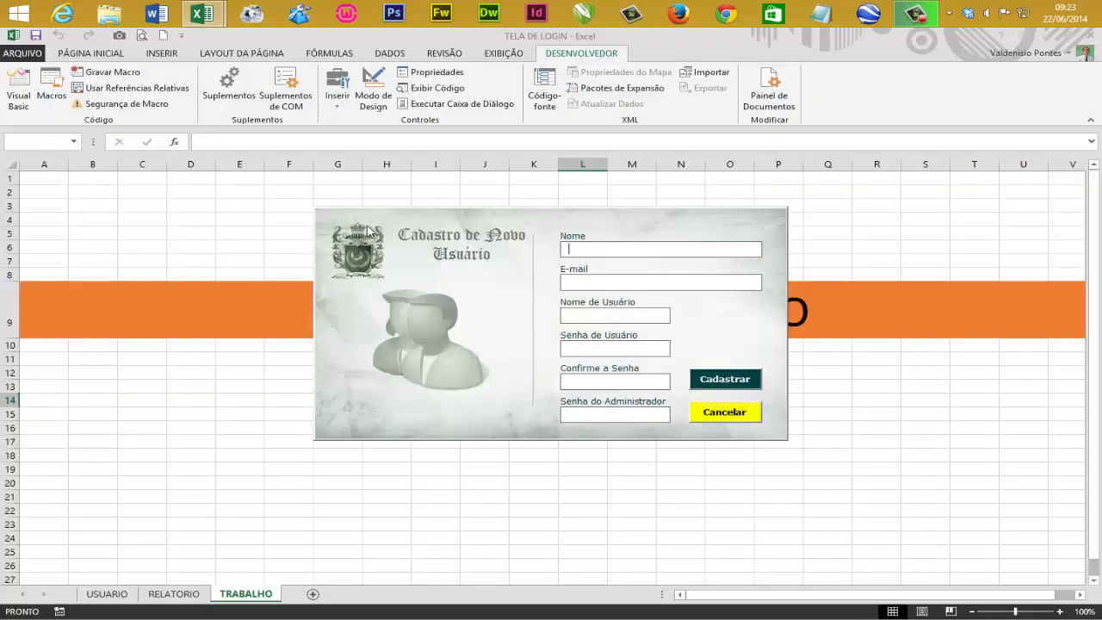
key(Tab)
key(Tab)
key(Tab)
key(Tab)
key(Tab)
key(Tab)
key(Tab)
key(Tab)
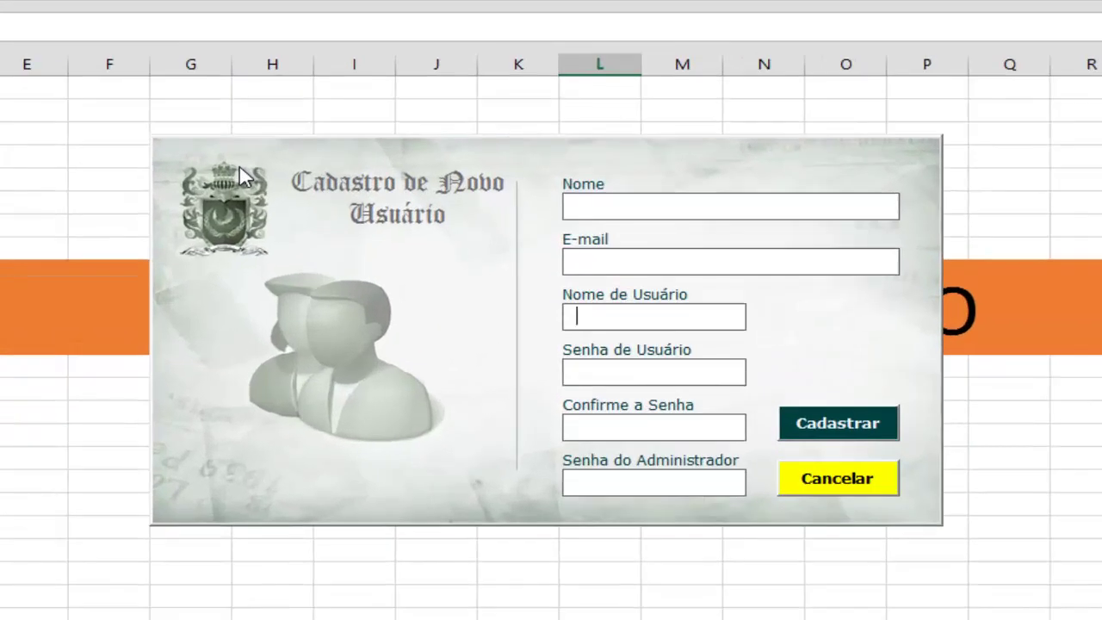
key(Tab)
key(Tab)
key(Tab)
key(Tab)
key(Tab)
key(Tab)
key(Tab)
key(Tab)
key(Tab)
key(Tab)
key(Tab)
key(Tab)
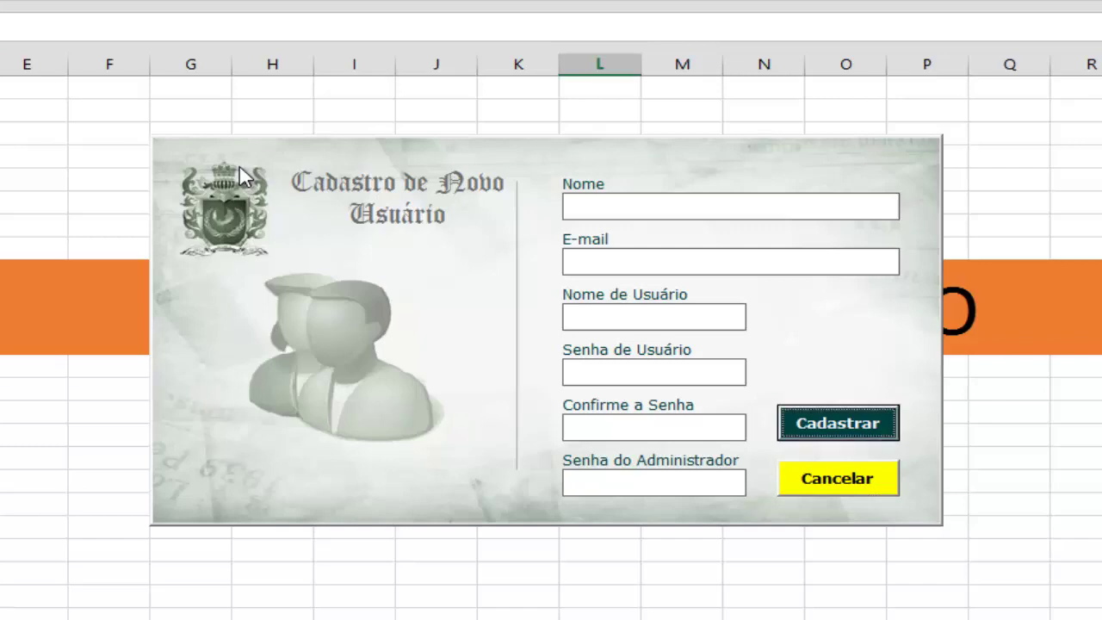
key(Tab)
key(Tab)
key(Tab)
key(Tab)
click(833, 482)
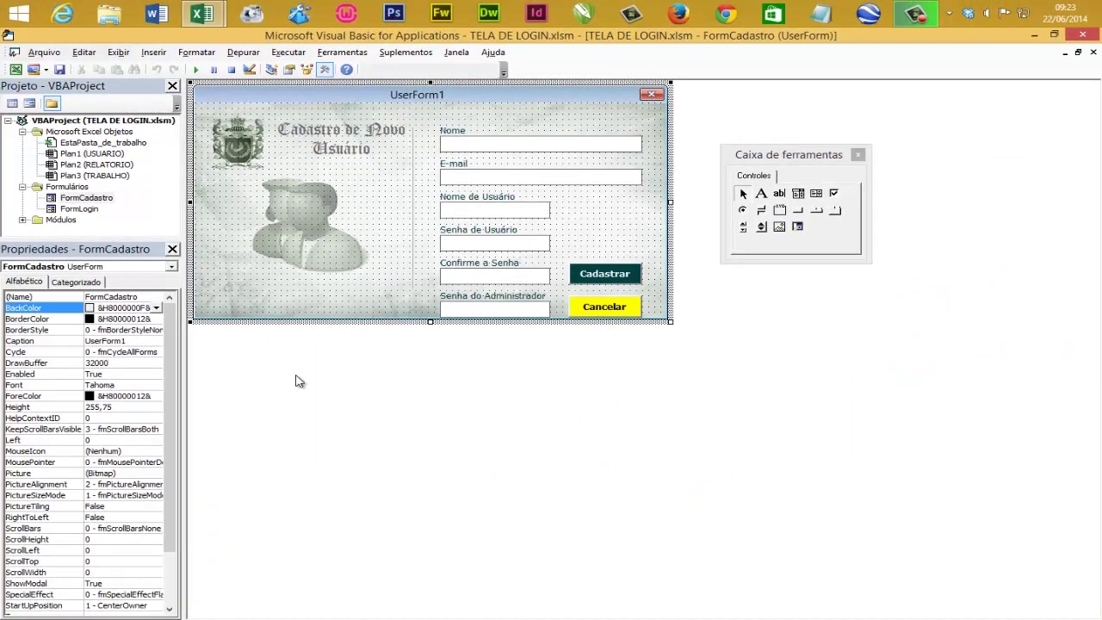
- Open FormLogin and set TabIndex 1 for the Usuário box and 2 for the Senha box
double_click(86, 209)
click(486, 199)
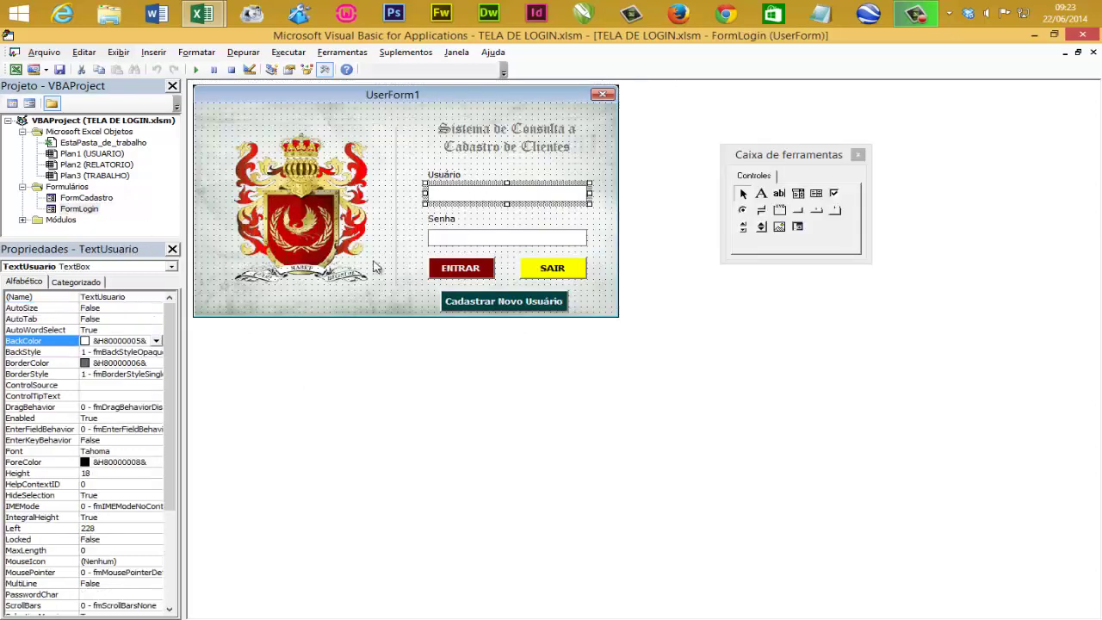
mouse_move(173, 404)
mouse_down()
mouse_move(172, 362)
mouse_move(172, 461)
mouse_up()
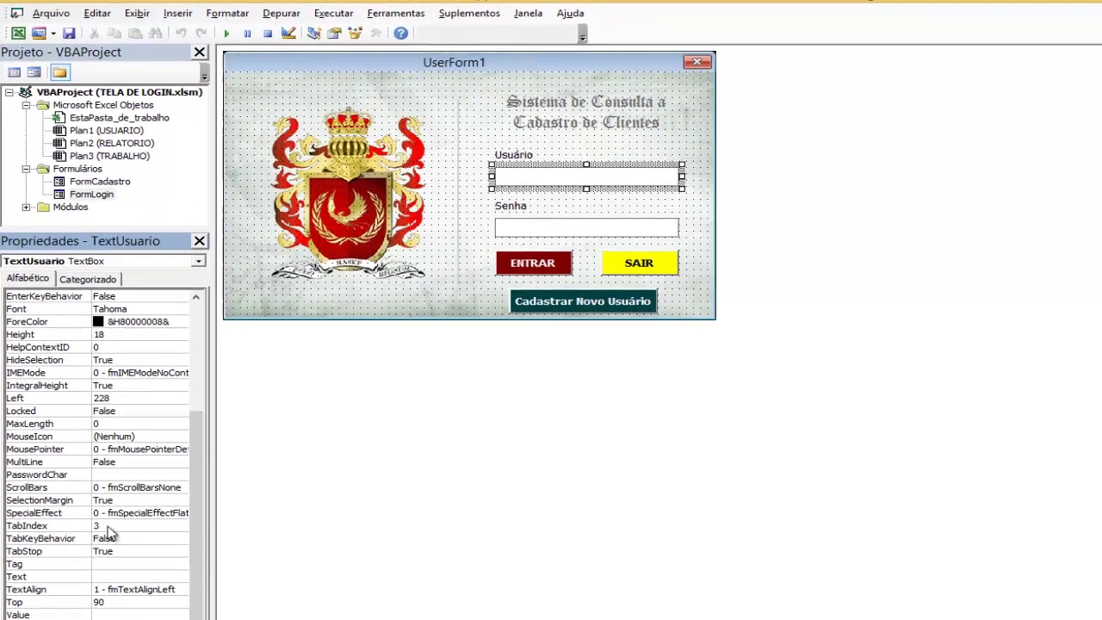
click(103, 496)
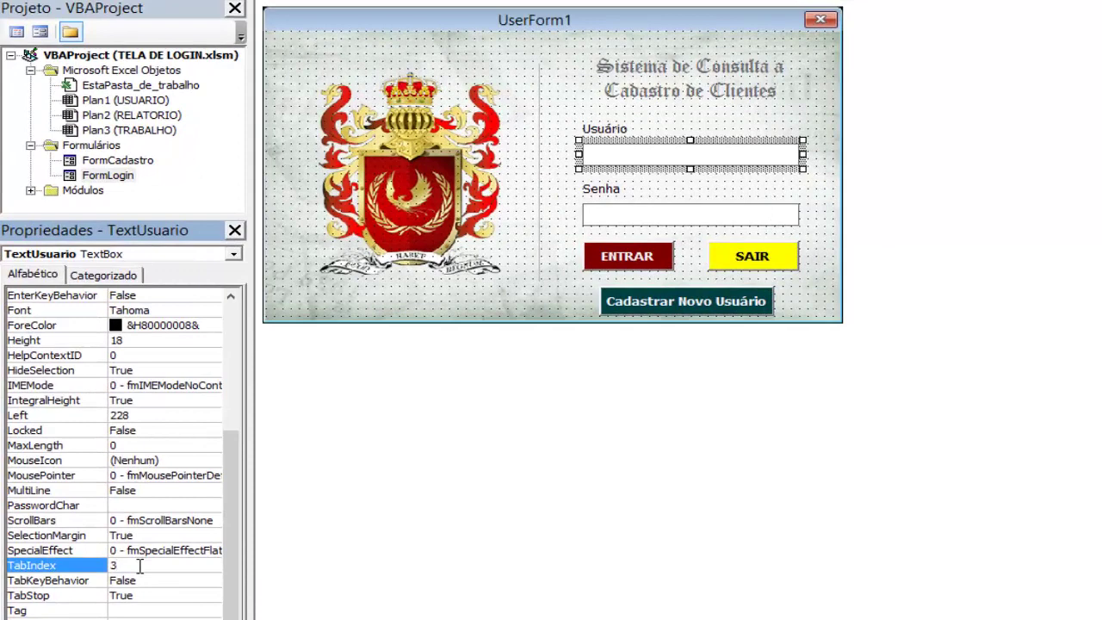
key(BackSpace)
text(1)
click(765, 222)
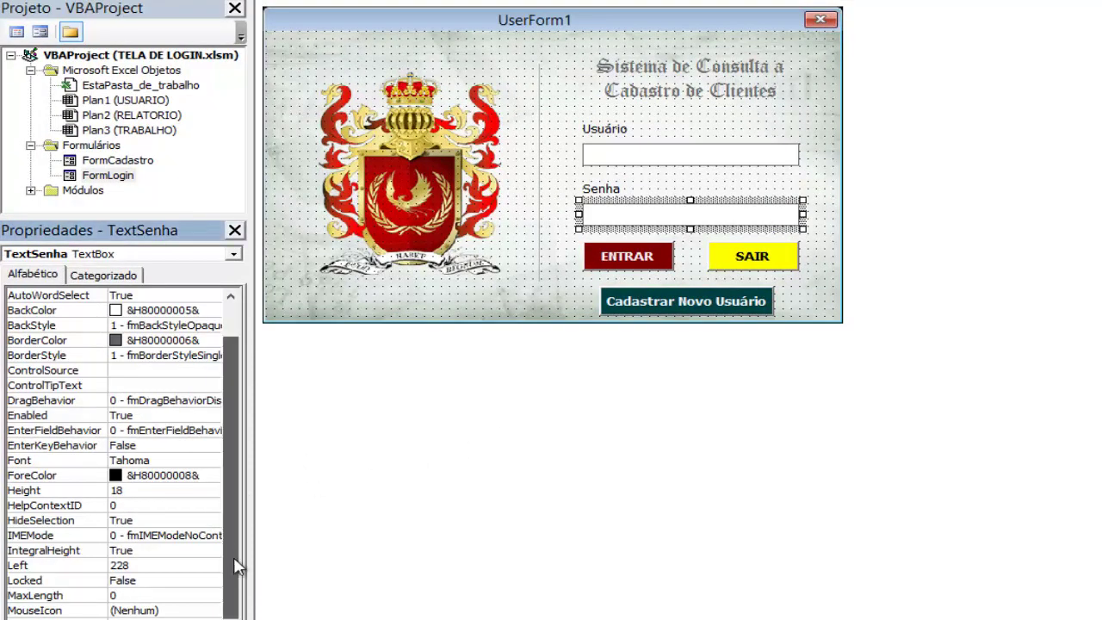
scroll(238, 566, down, 4)
click(134, 566)
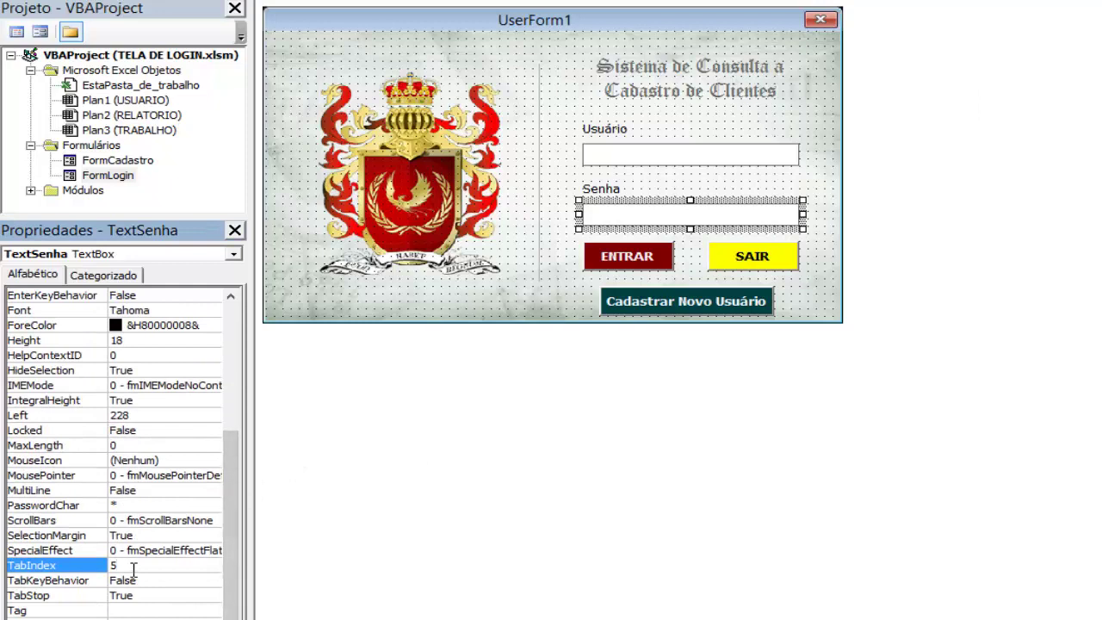
key(BackSpace)
text(2)
- Set the SAIR button's TabIndex to 4 and Cadastrar Novo Usuário's to 5
click(595, 265)
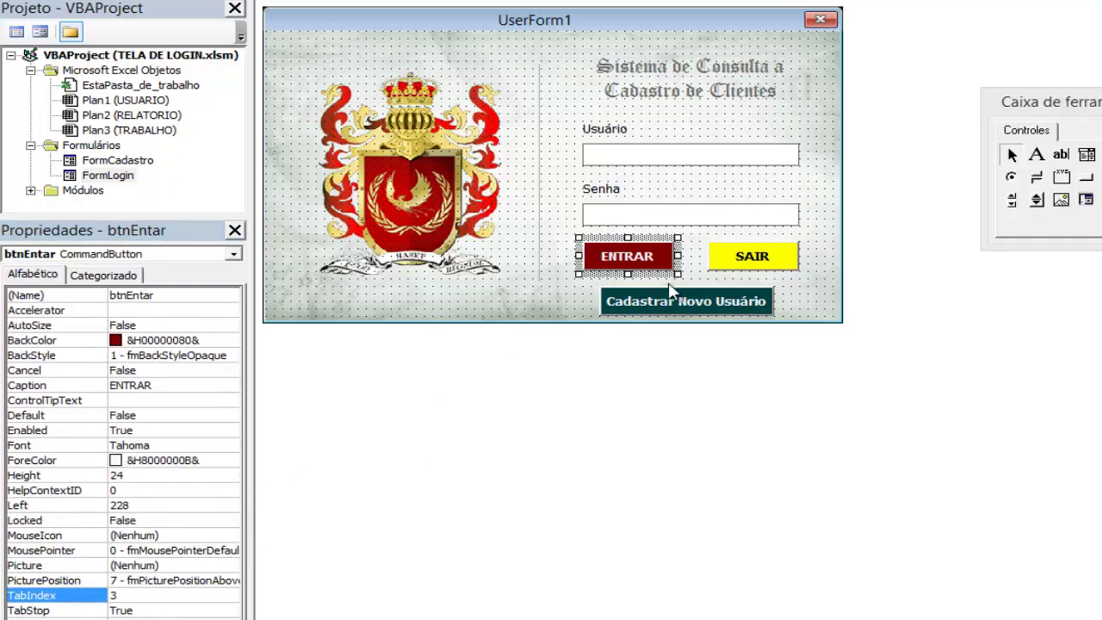
click(723, 272)
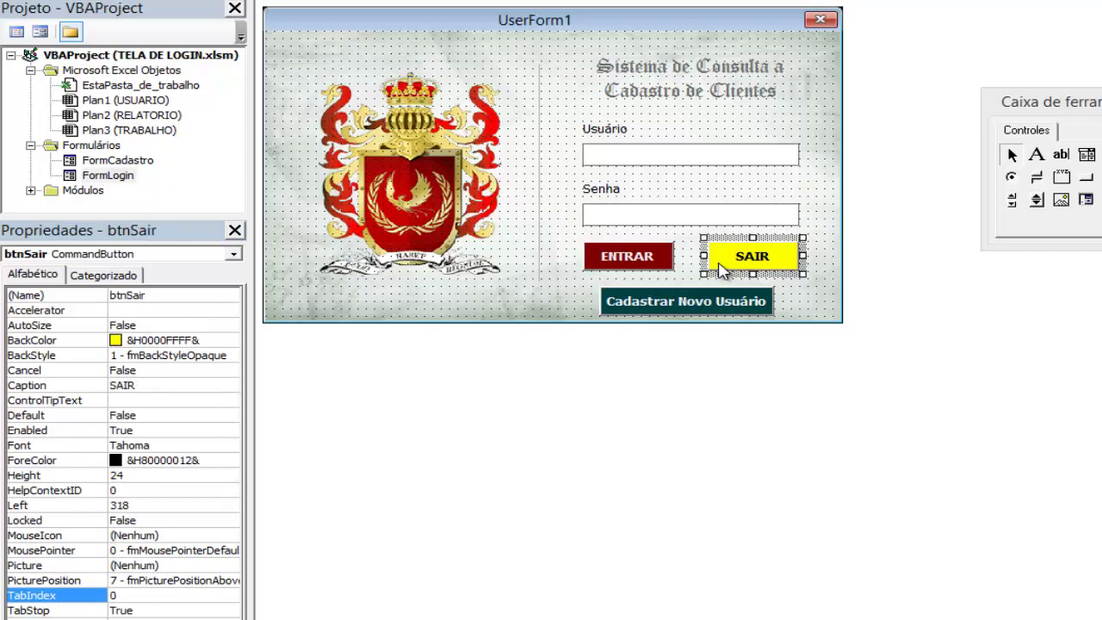
click(144, 596)
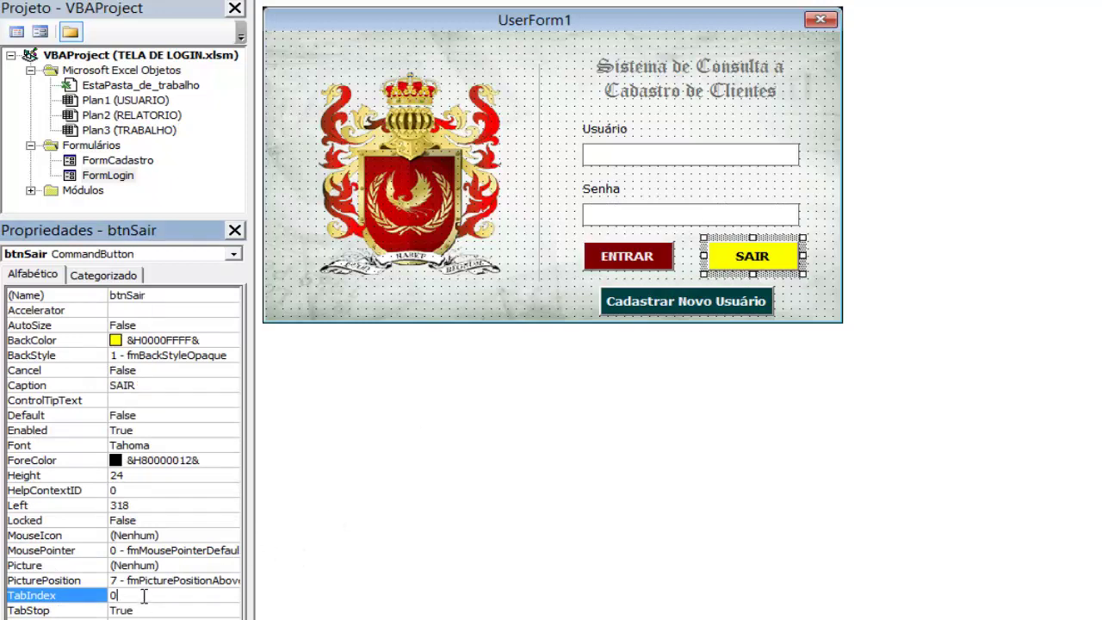
key(BackSpace)
text(4)
click(642, 318)
click(149, 596)
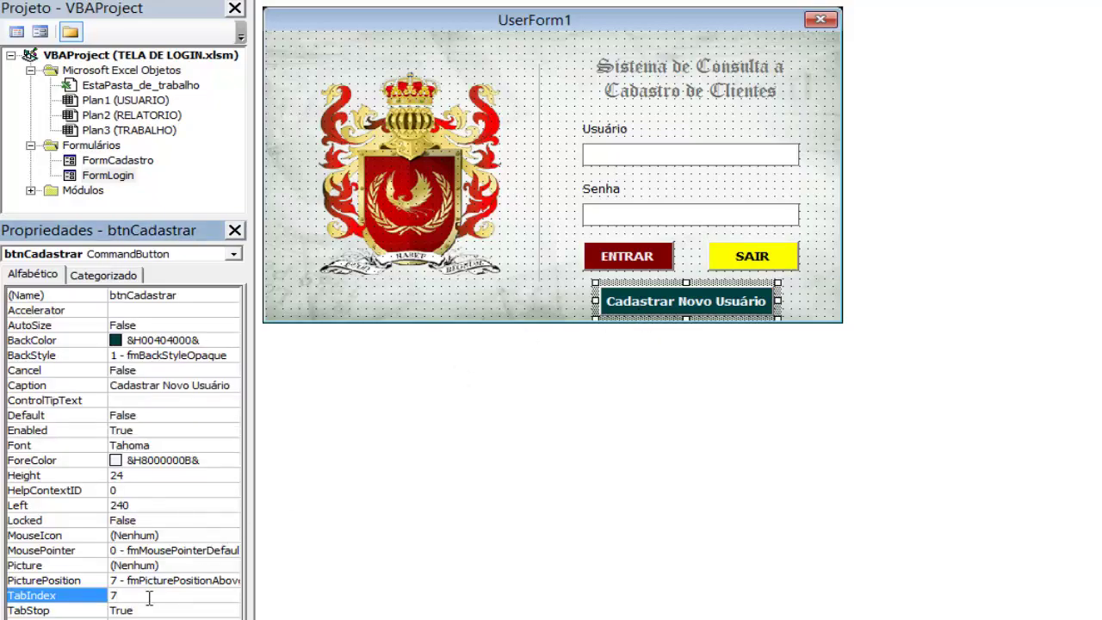
key(BackSpace)
text(5)
- Recheck the login form's Usuário and Senha boxes, then select FormLogin in the project tree
click(474, 300)
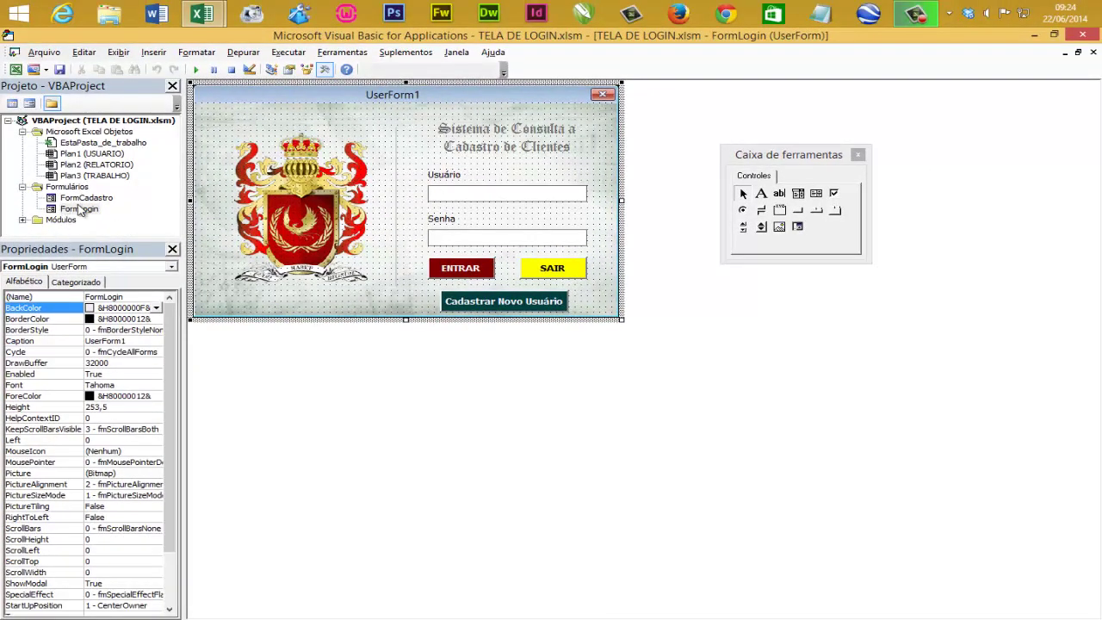
click(495, 200)
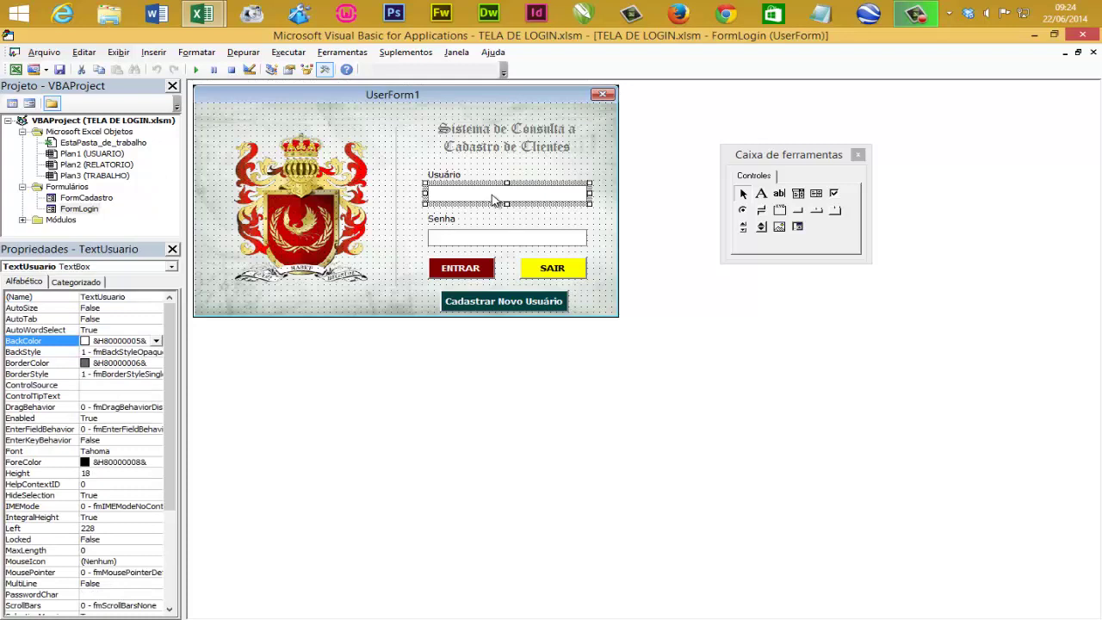
click(480, 240)
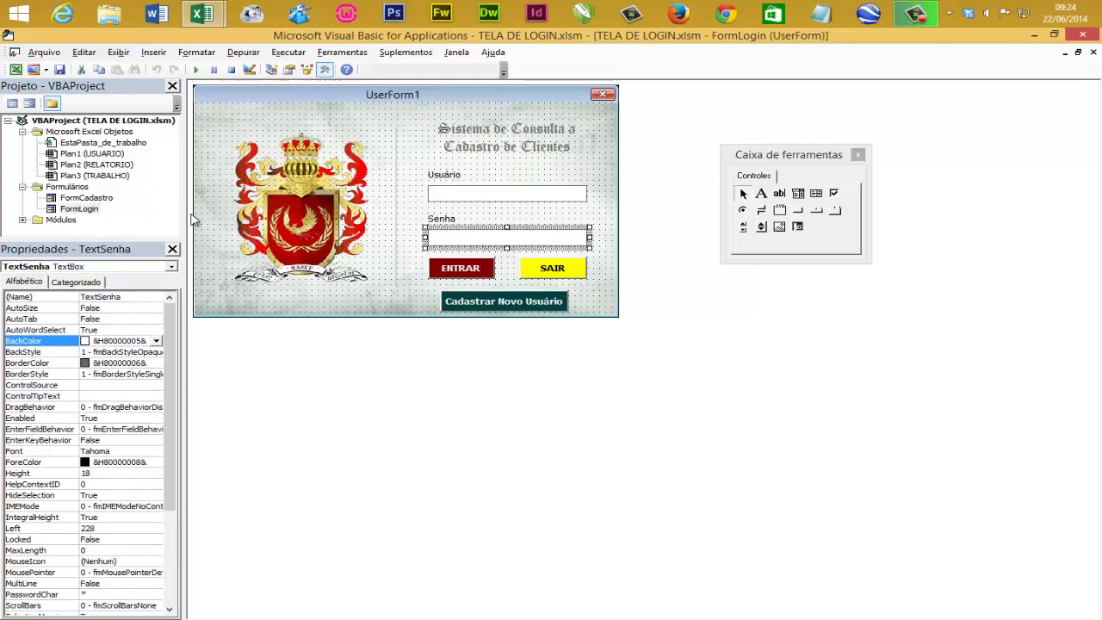
click(81, 210)
- Open FormCadastro and read each text box's and the Cancelar button's Name in Properties
double_click(81, 199)
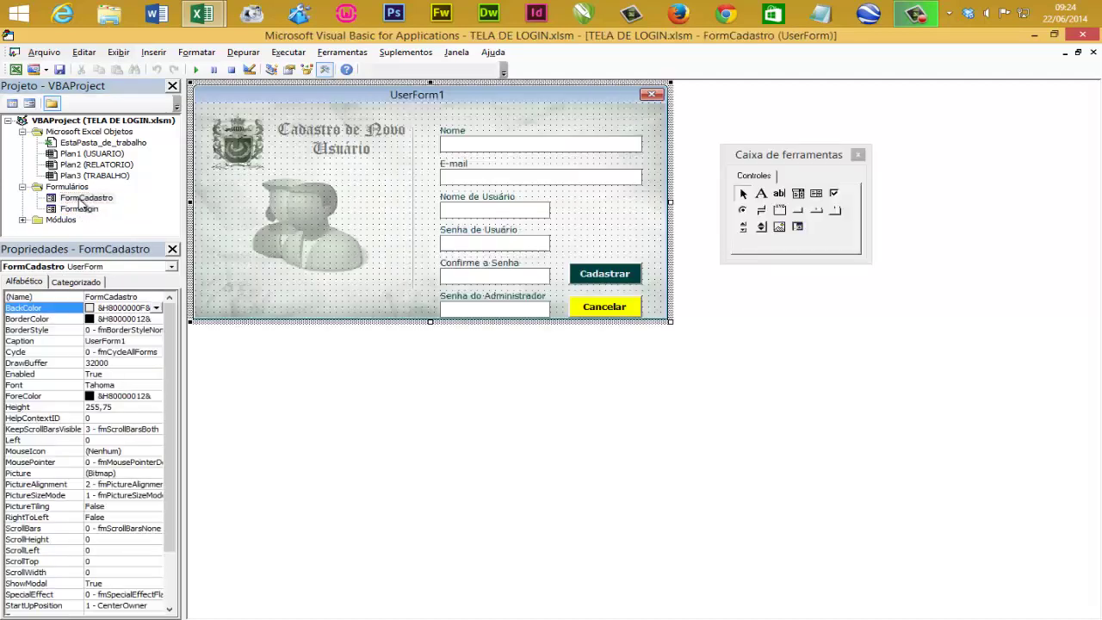
click(546, 145)
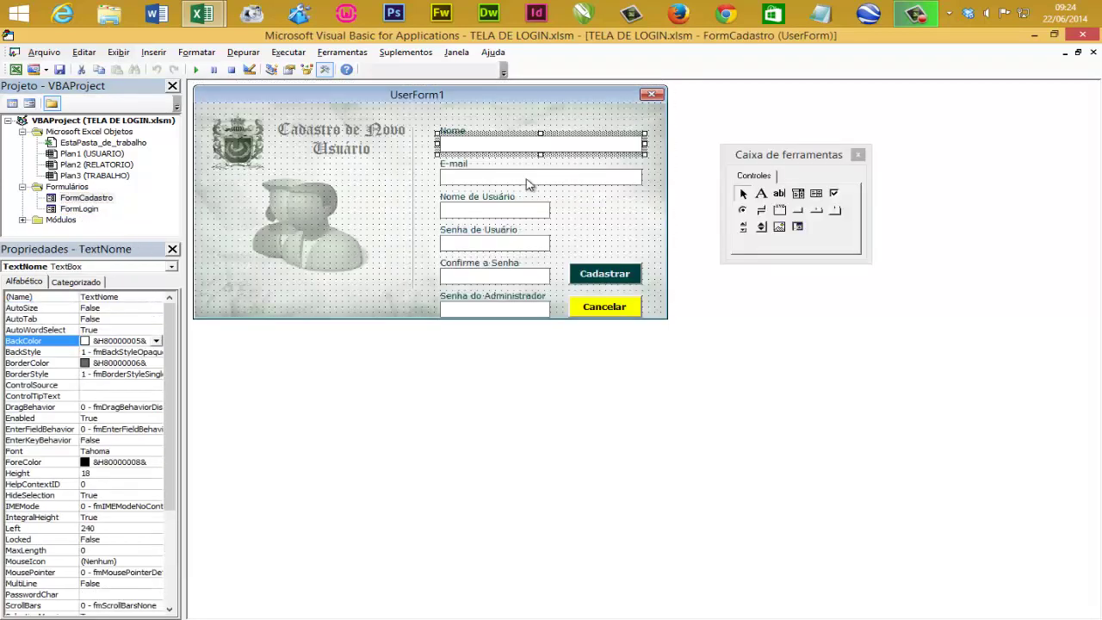
click(527, 180)
click(509, 216)
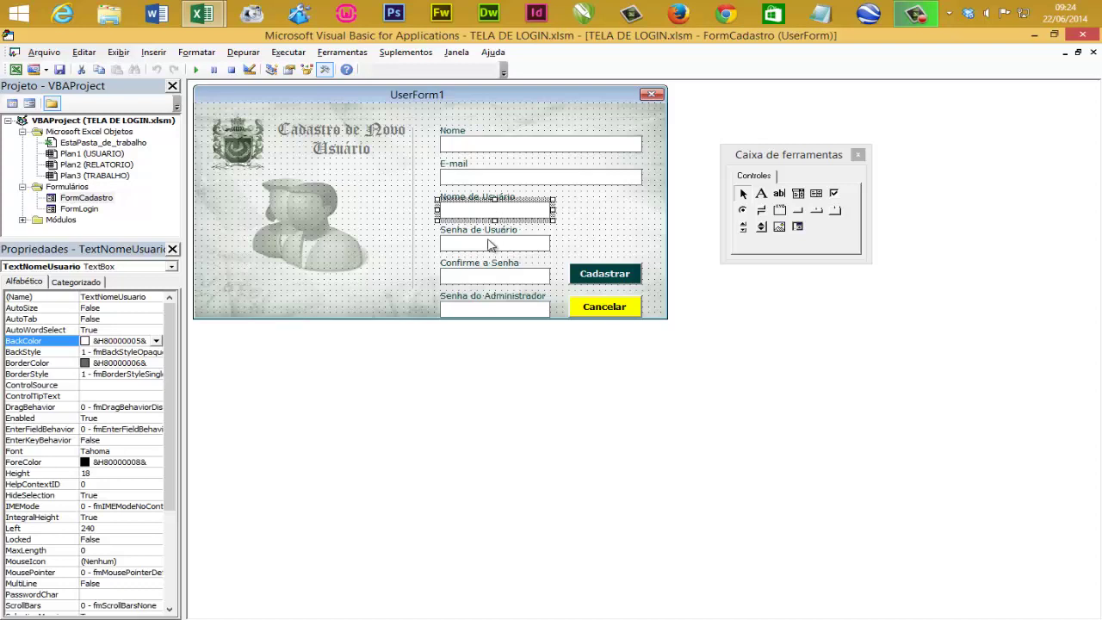
click(489, 245)
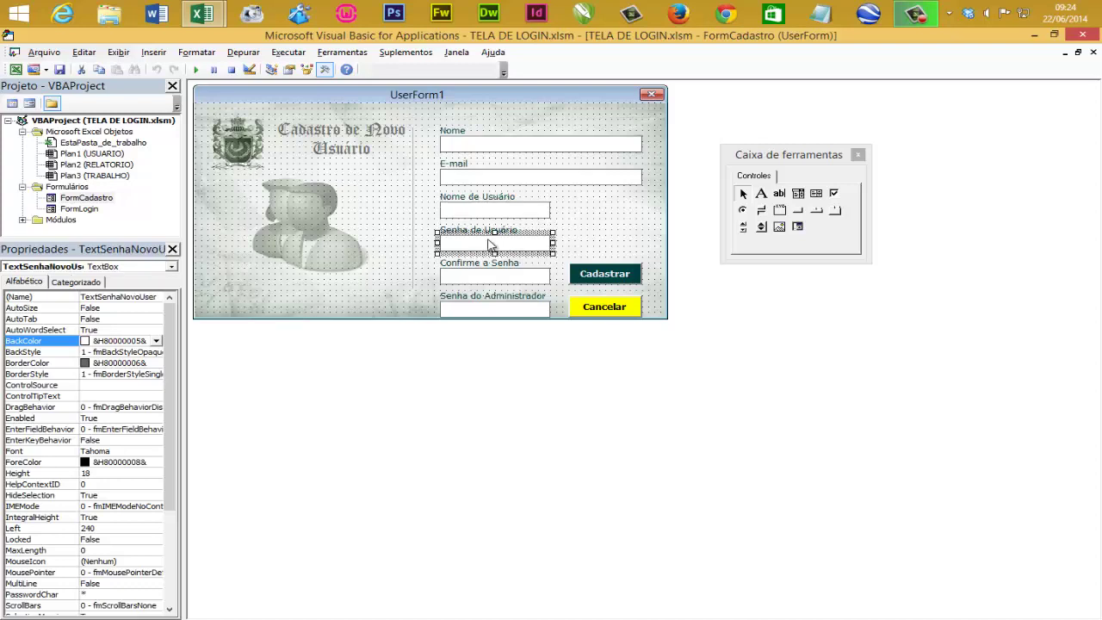
click(490, 279)
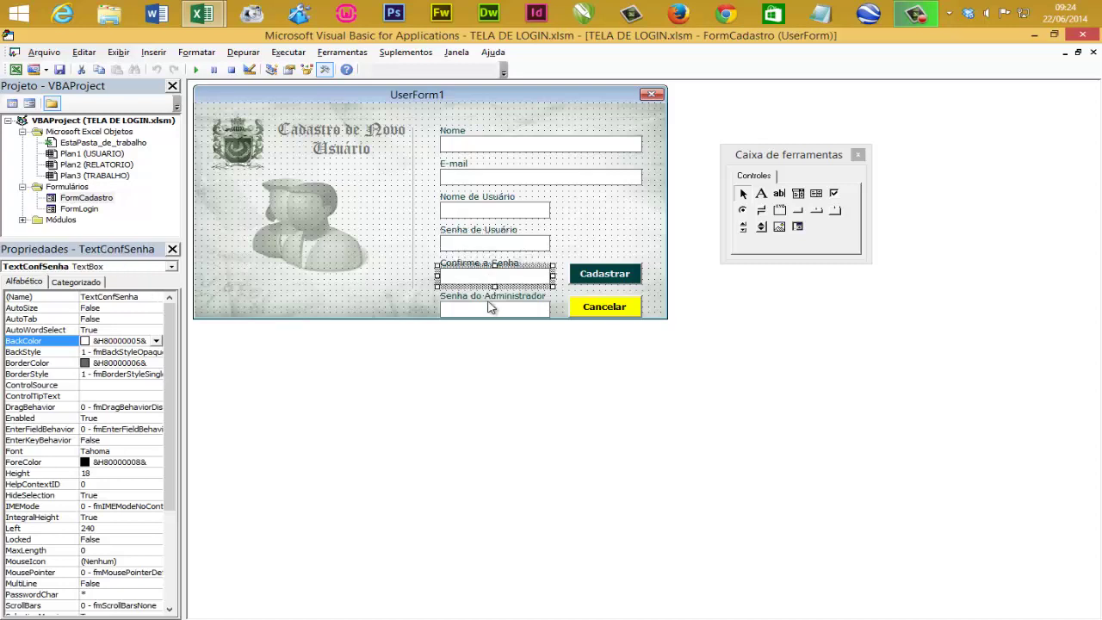
click(490, 307)
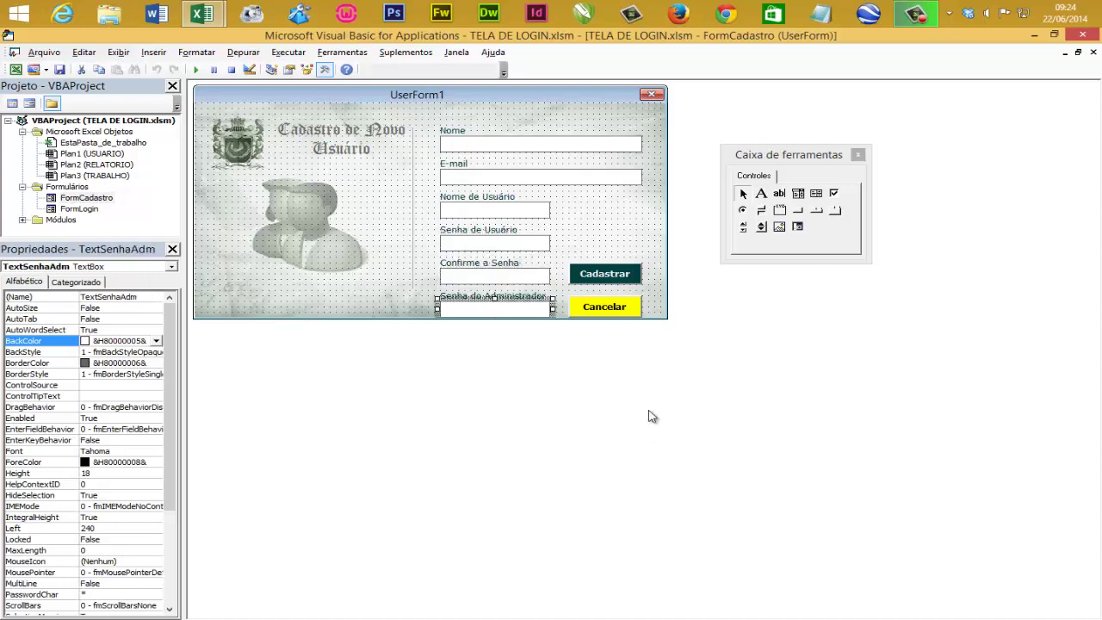
click(632, 312)
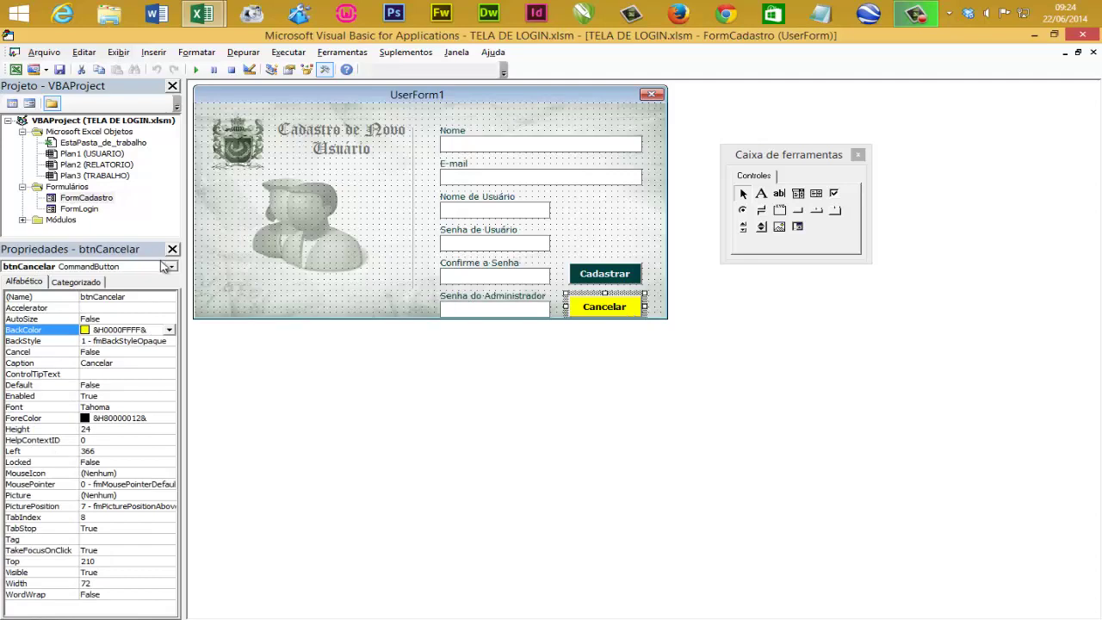
- Expand Módulos and open the CodigosForms module's code
click(294, 279)
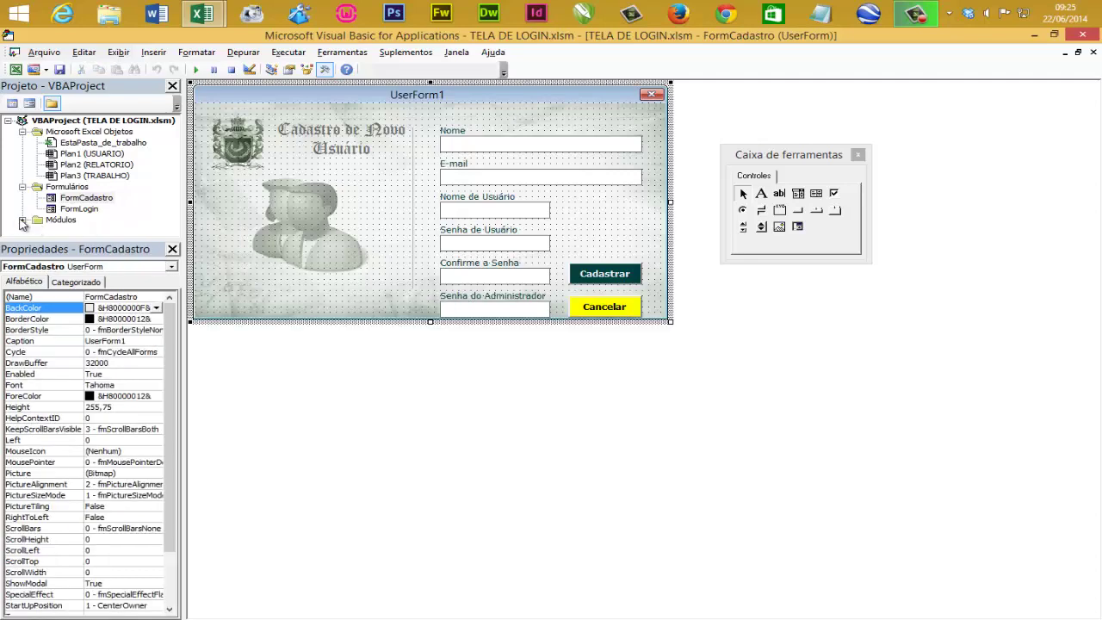
click(22, 220)
double_click(84, 231)
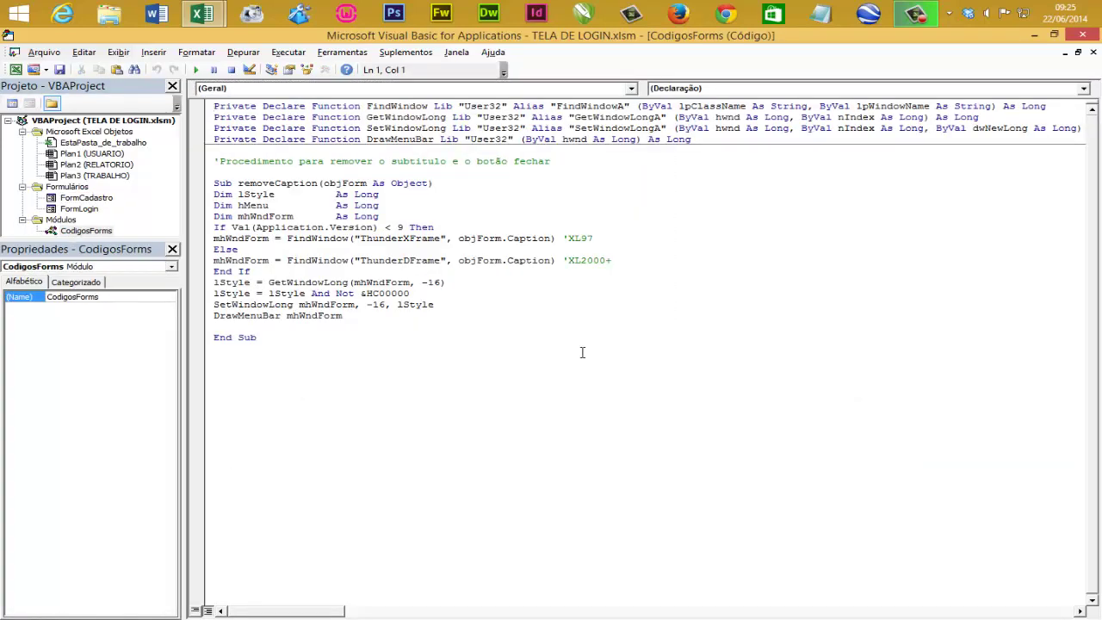
- Insert a blank line after the DrawMenuBar API declaration in CodigosForms
click(317, 361)
key(Return)
click(706, 139)
key(Return)
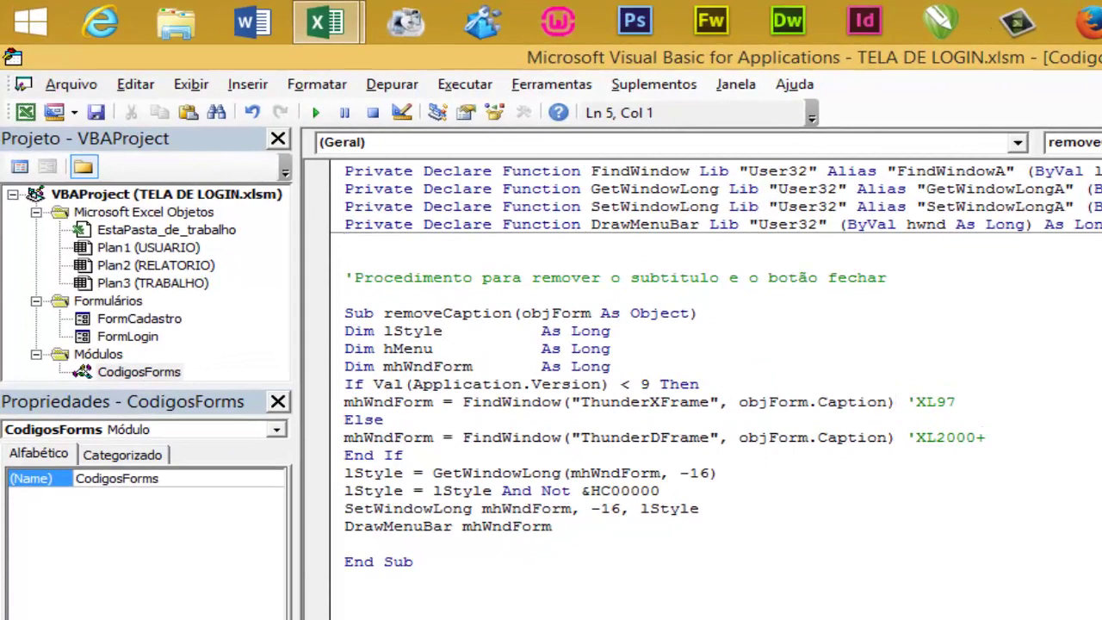
- Declare Public Usuario As String and Public Senha As String
text(Pu)
text(blic)
text(Us)
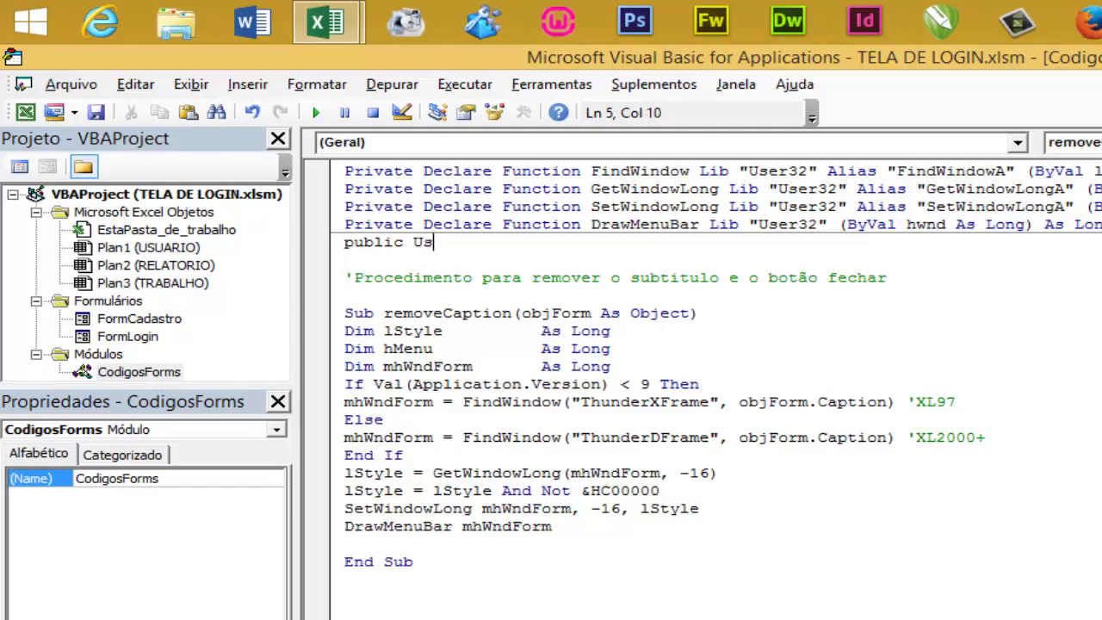
text(ua)
text(rio as )
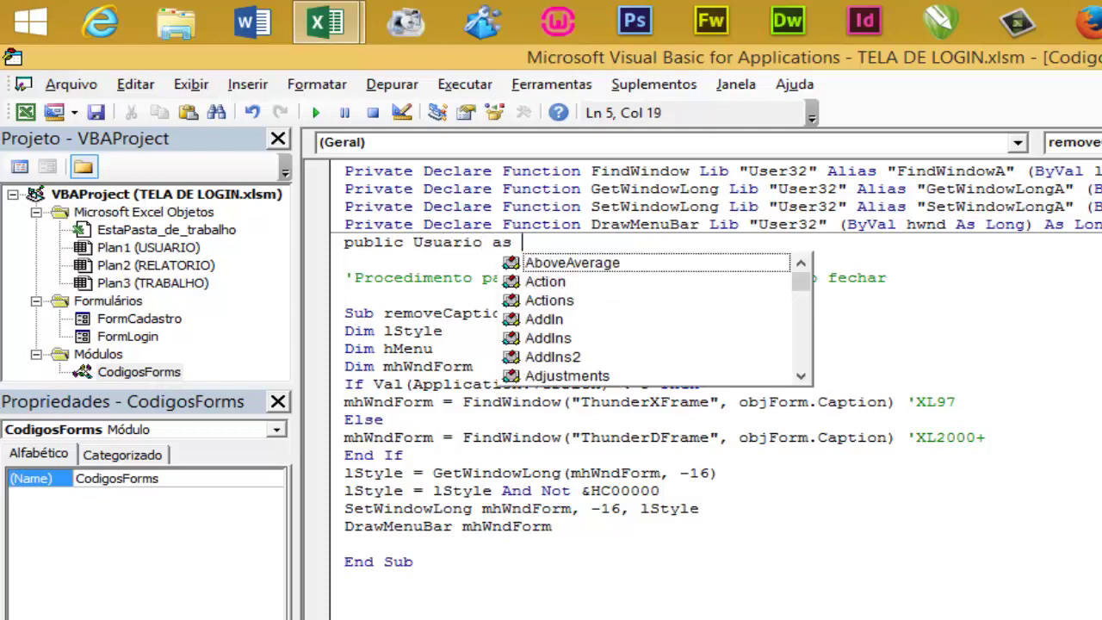
text(str)
key(Tab)
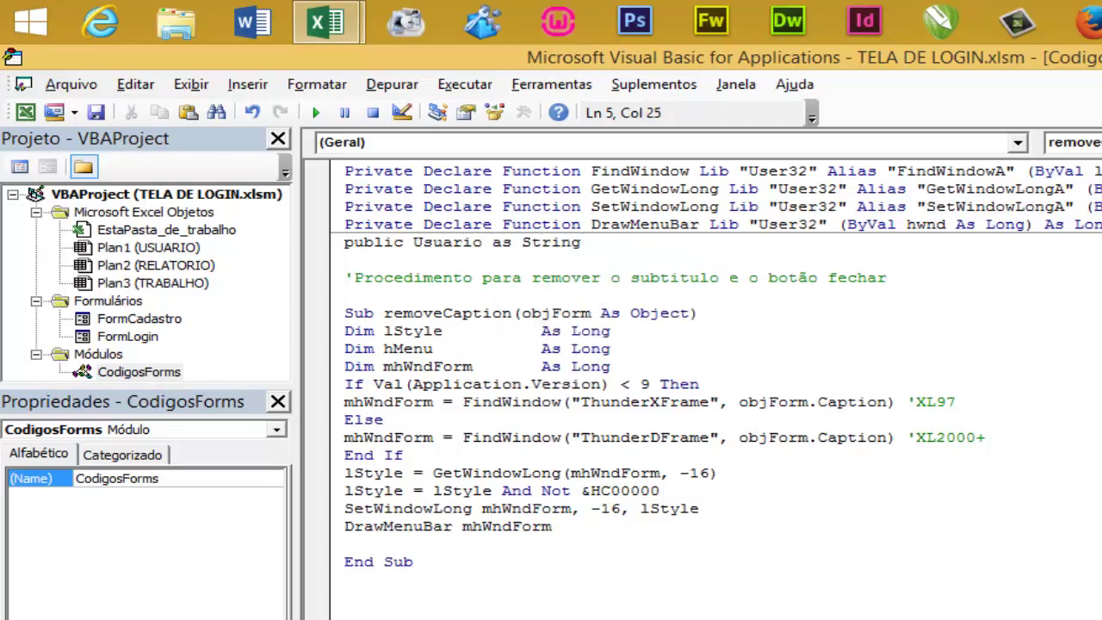
key(Return)
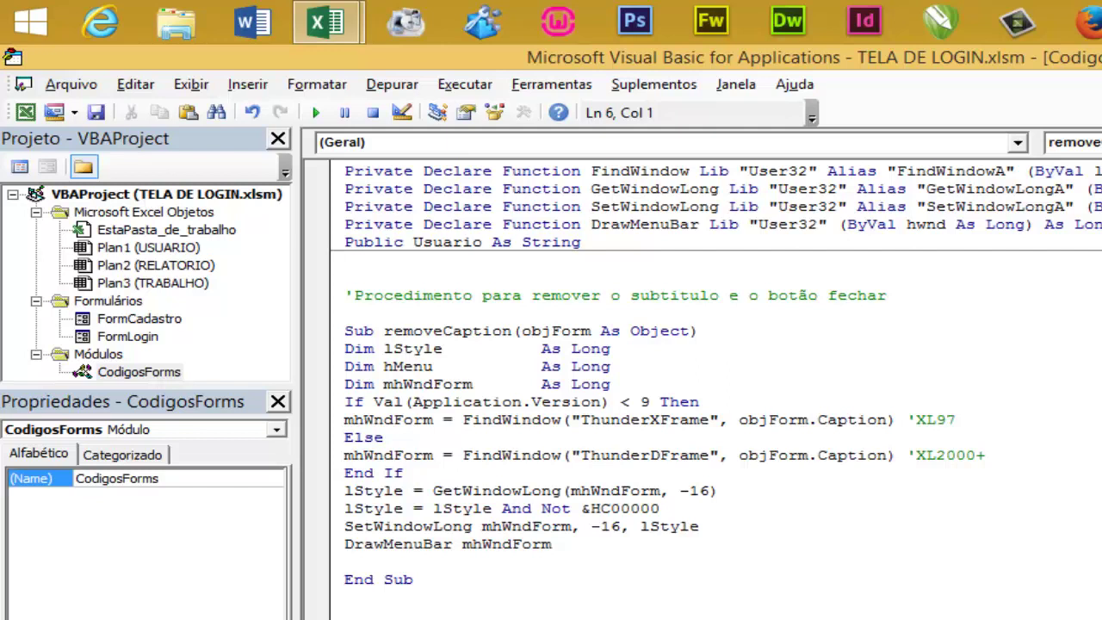
text(publi)
text(c )
text(Senha)
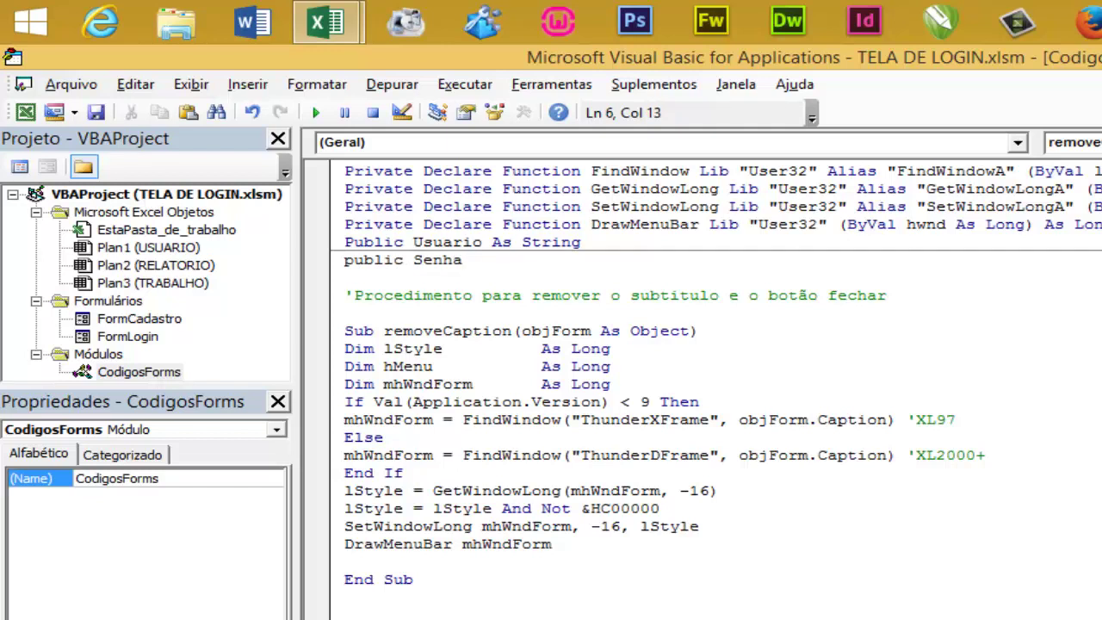
text( as str)
key(Tab)
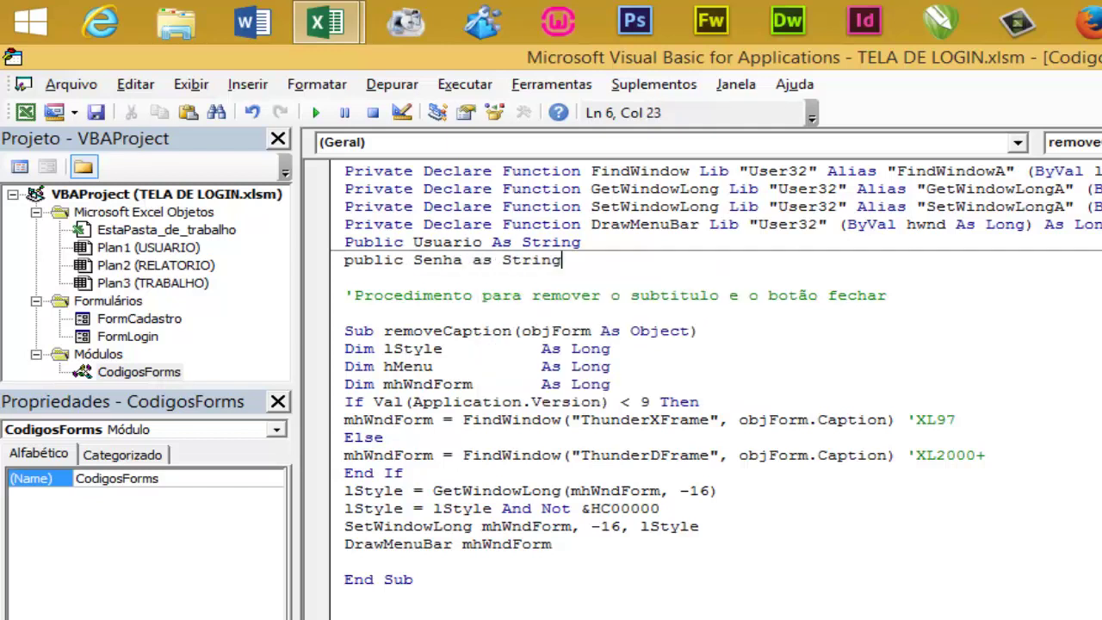
key(Return)
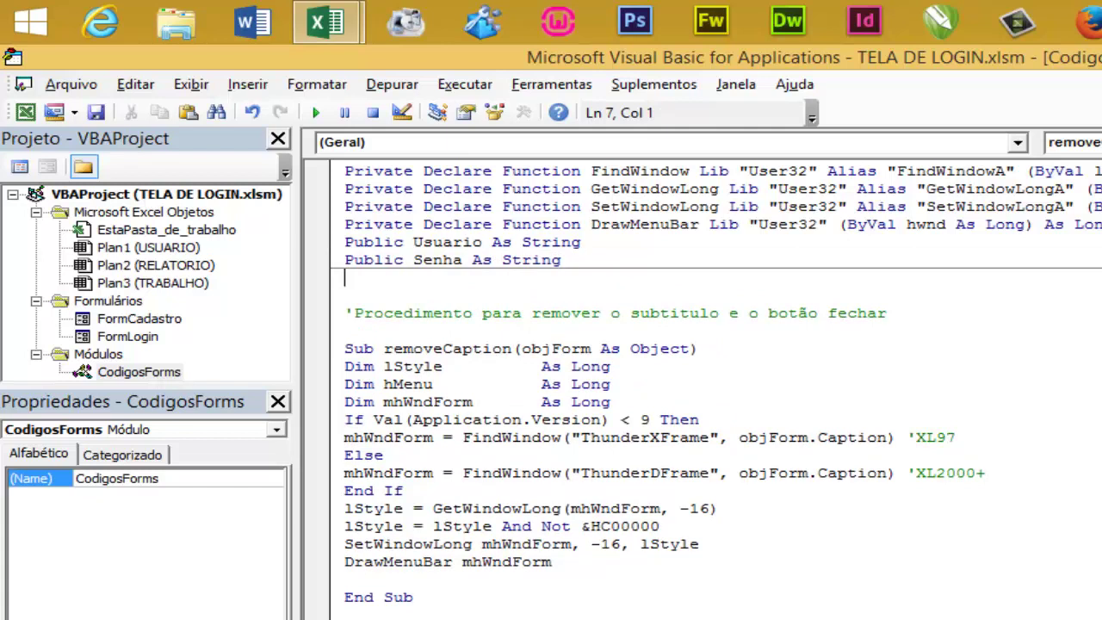
- Declare Public Nome, Email and NUsuario, each As String
text(pu)
text(blic)
text(Nome as )
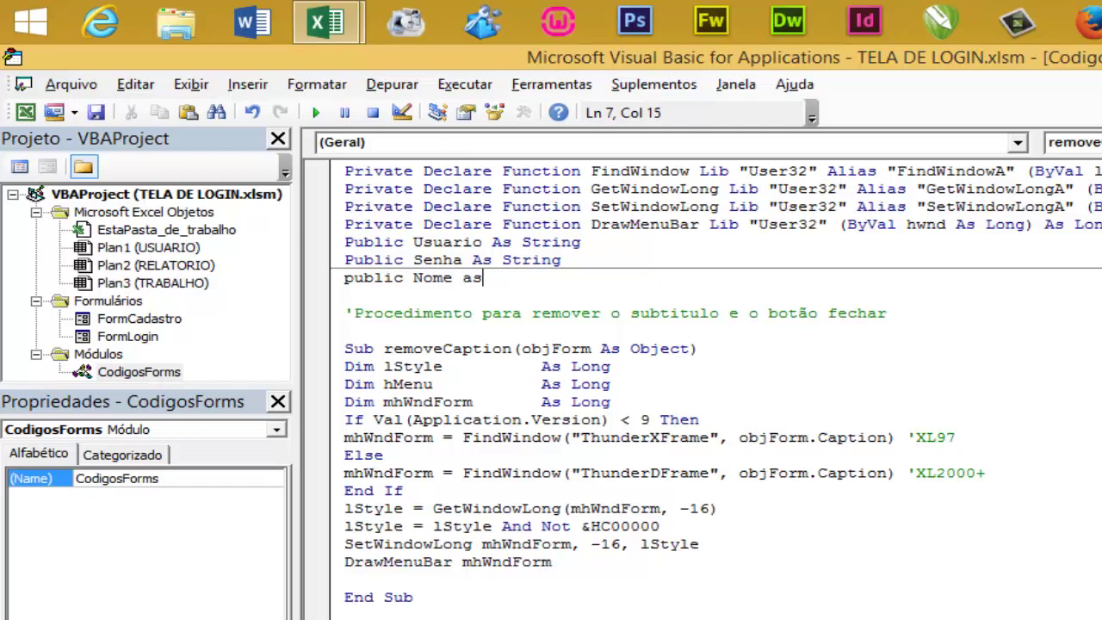
text(str)
key(Tab)
key(Return)
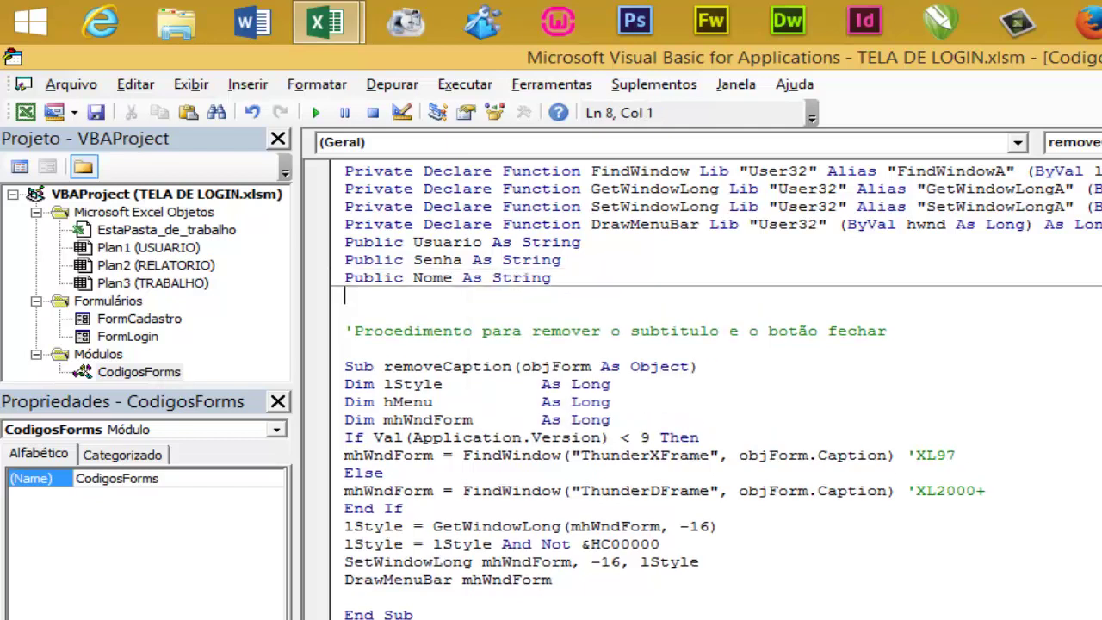
text(pub)
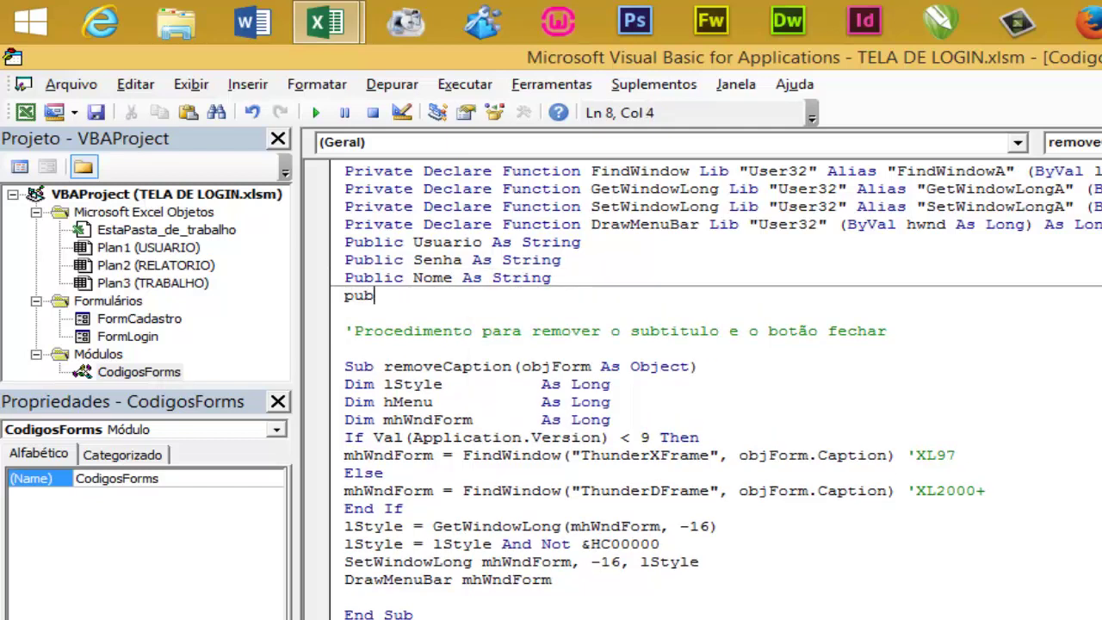
text(lic)
text( Email)
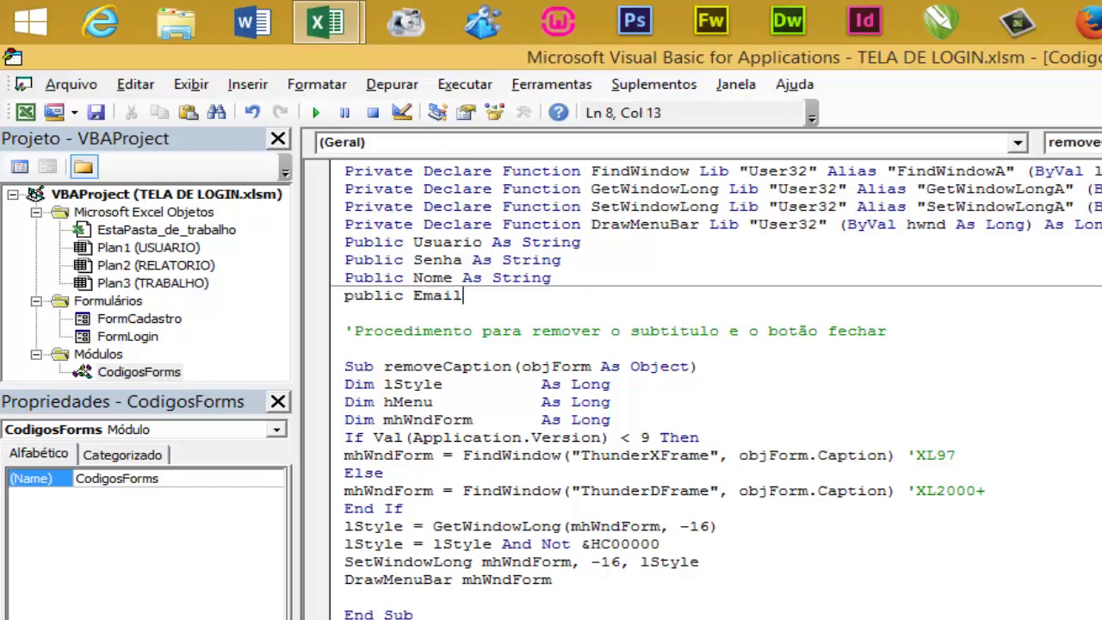
text( as str)
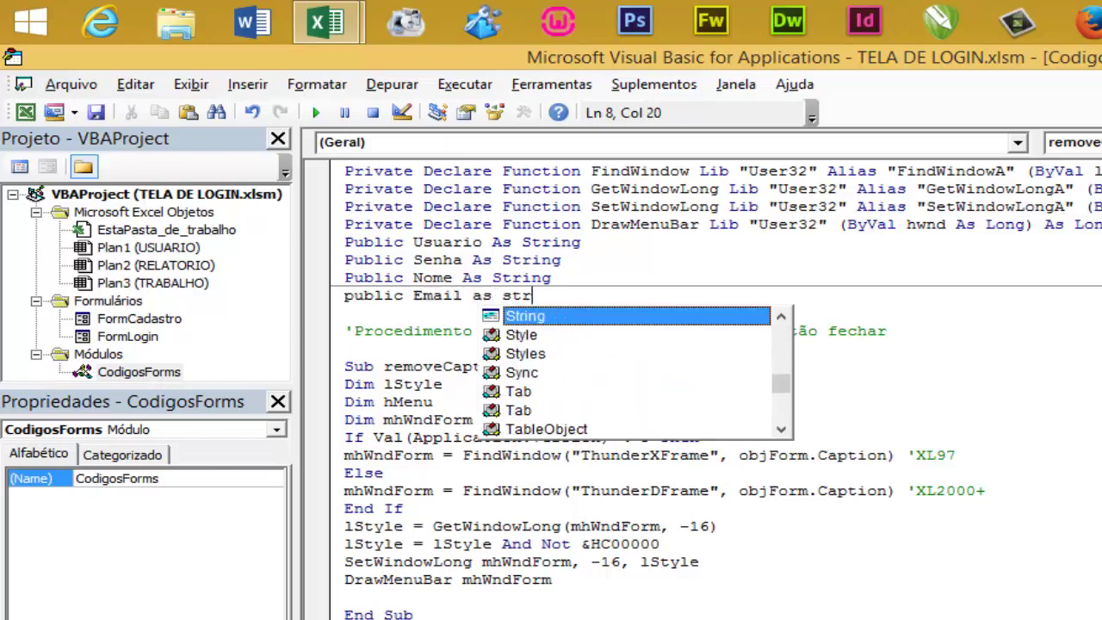
text(ing)
key(Return)
text(p)
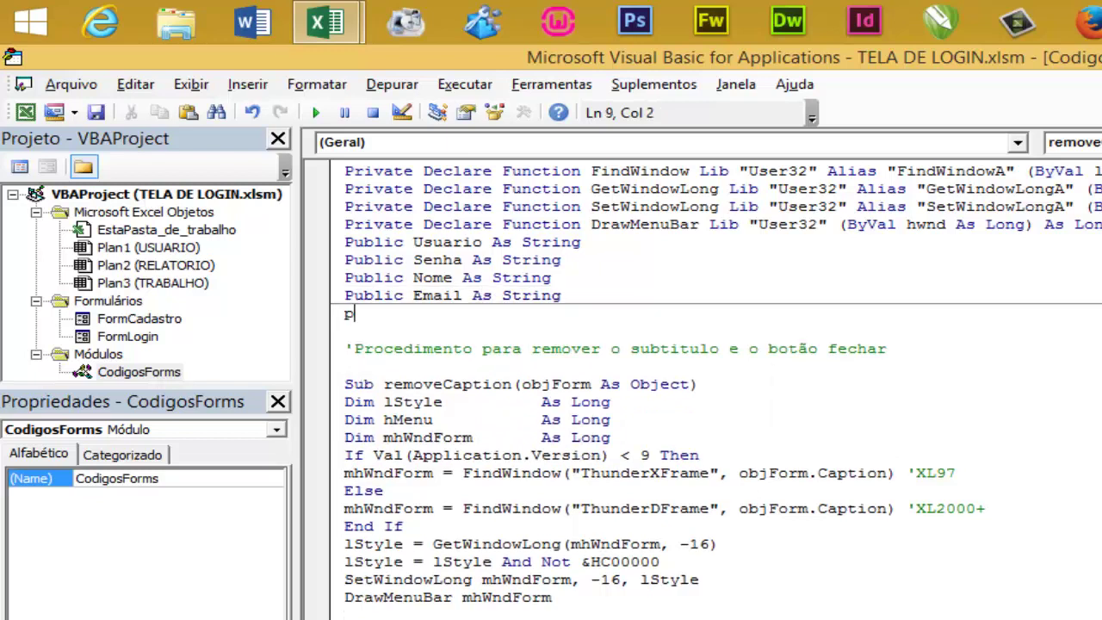
text(ublic)
text(N)
text(Usua)
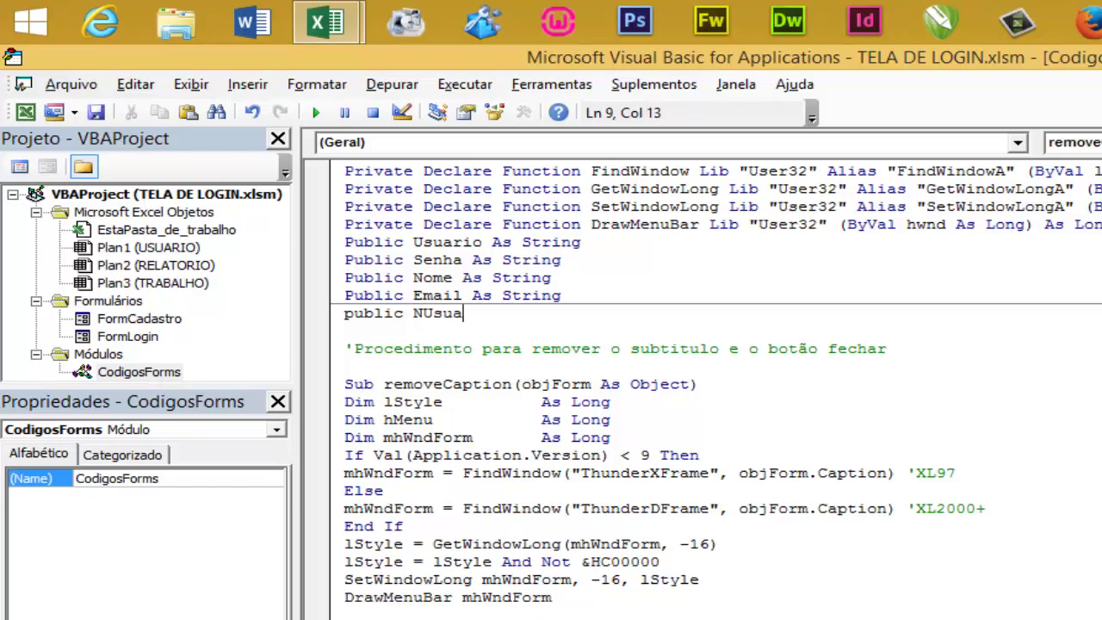
text(rio)
text( as str)
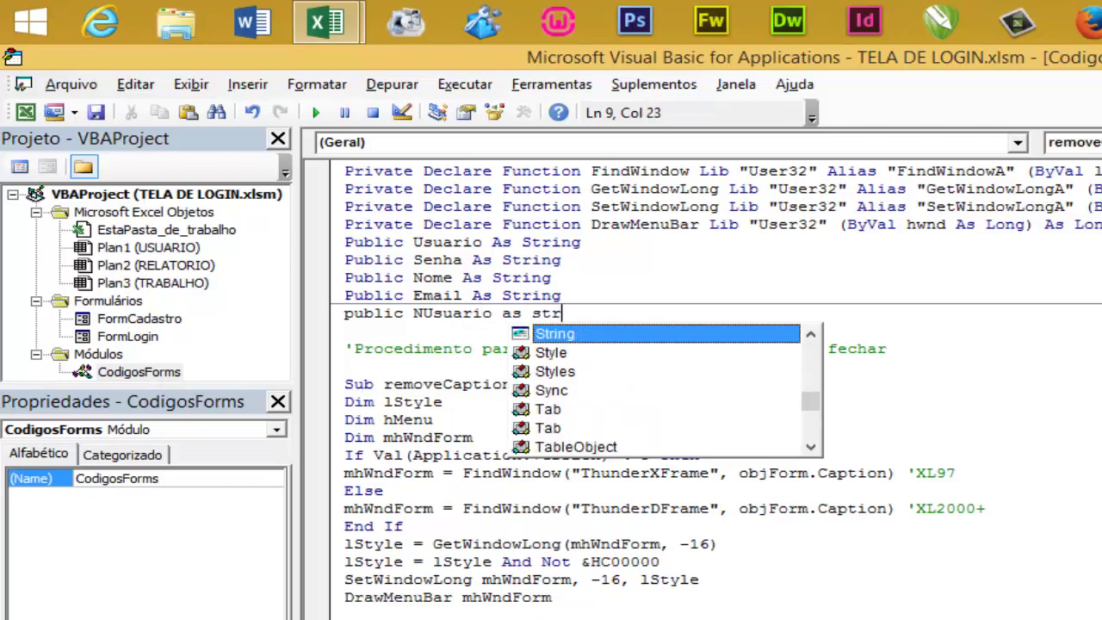
key(Tab)
key(Return)
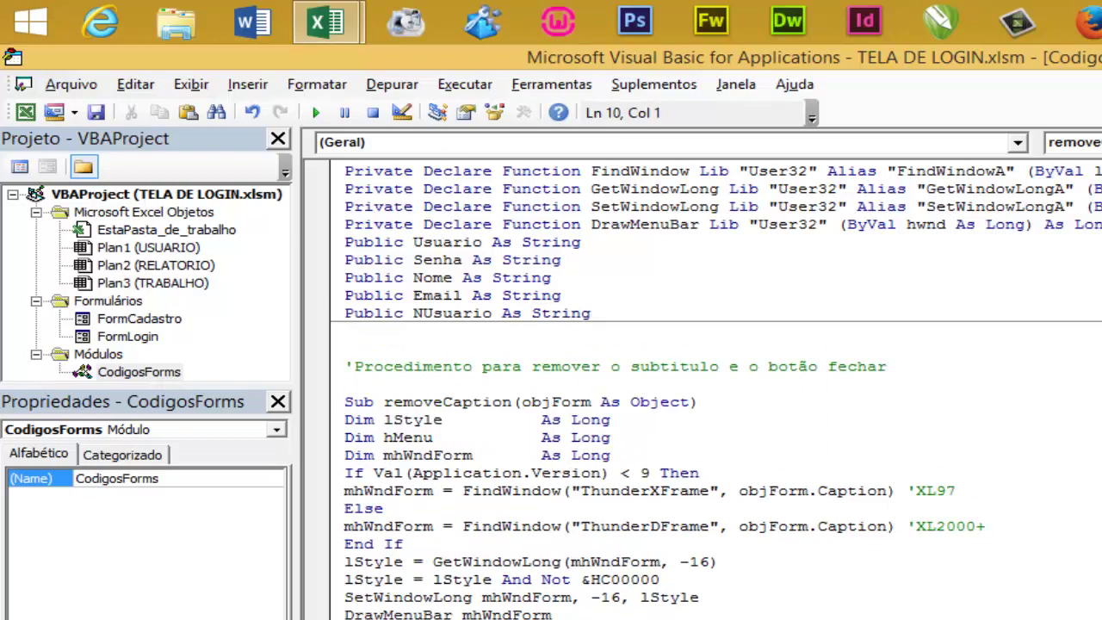
text(pu)
text(blic)
- Finish declaring SenhaNUser and ConfSenha as public Strings
text(Se)
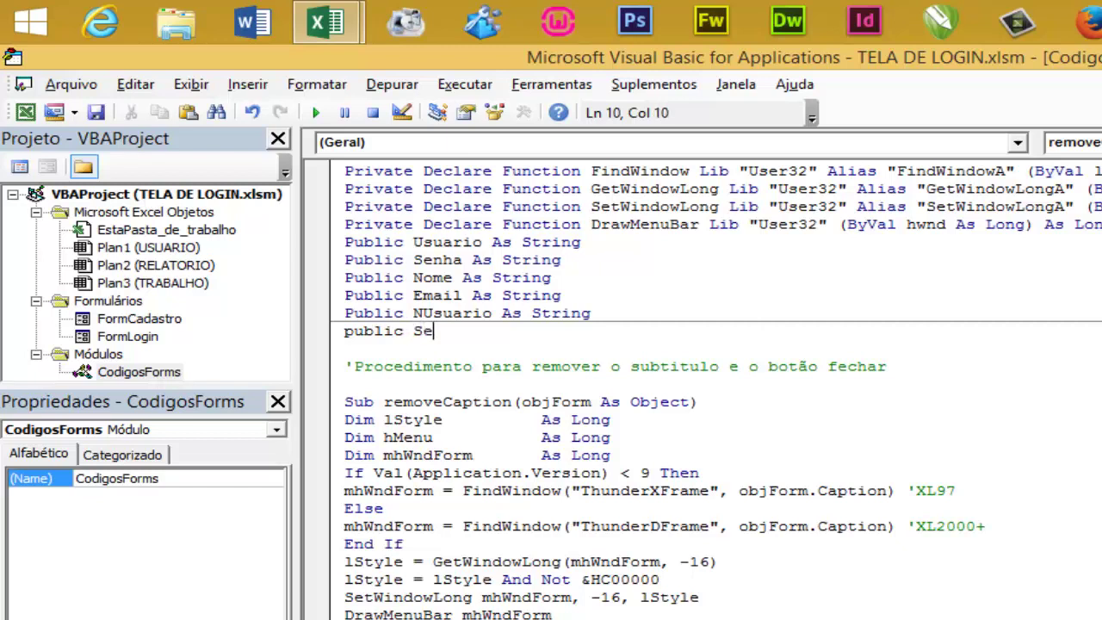
text(nha)
text(NU)
text(ser )
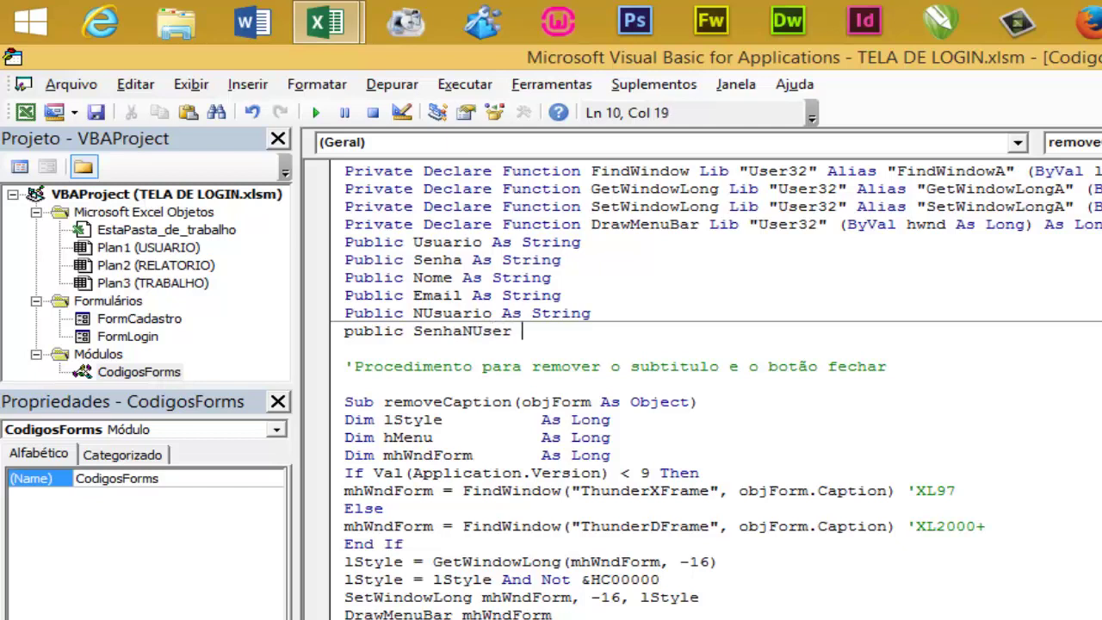
text(as str)
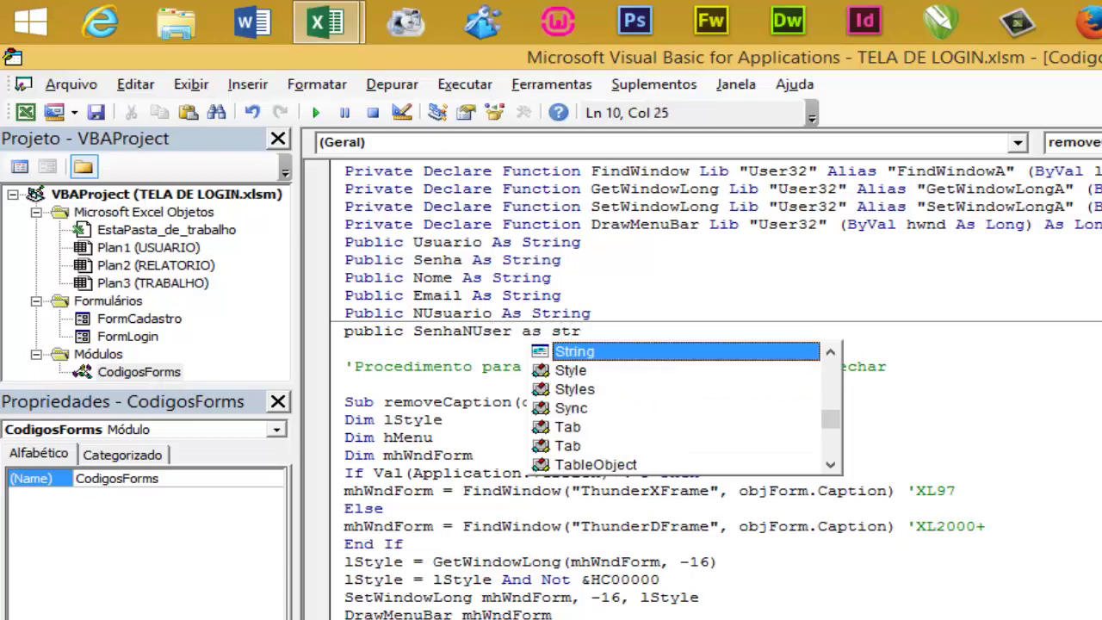
key(Tab)
key(Return)
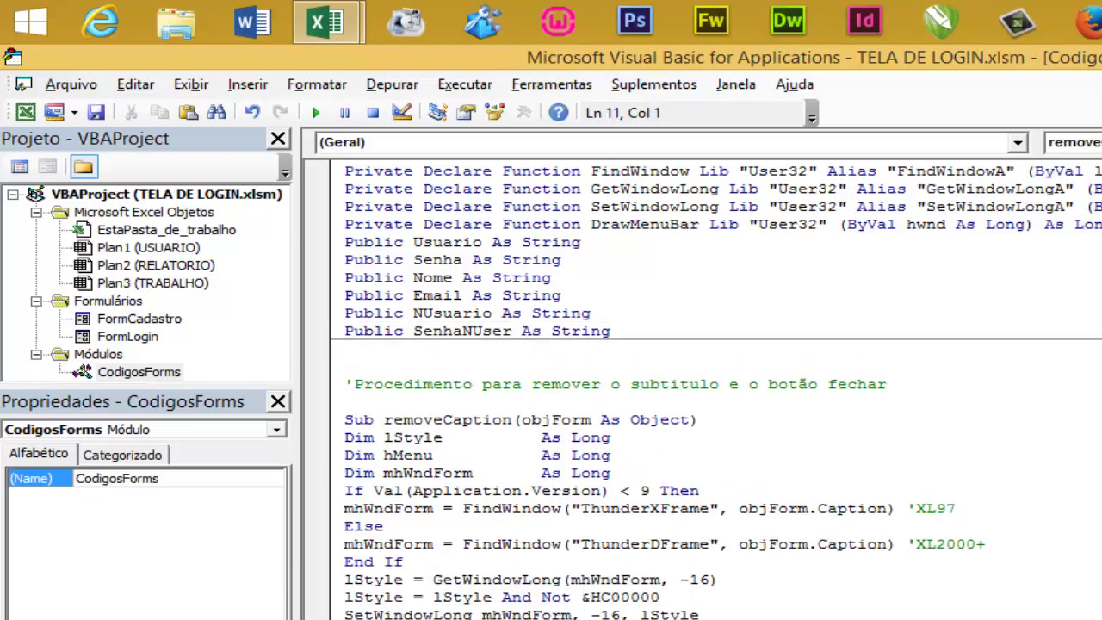
text(public)
text( C)
text(onfS)
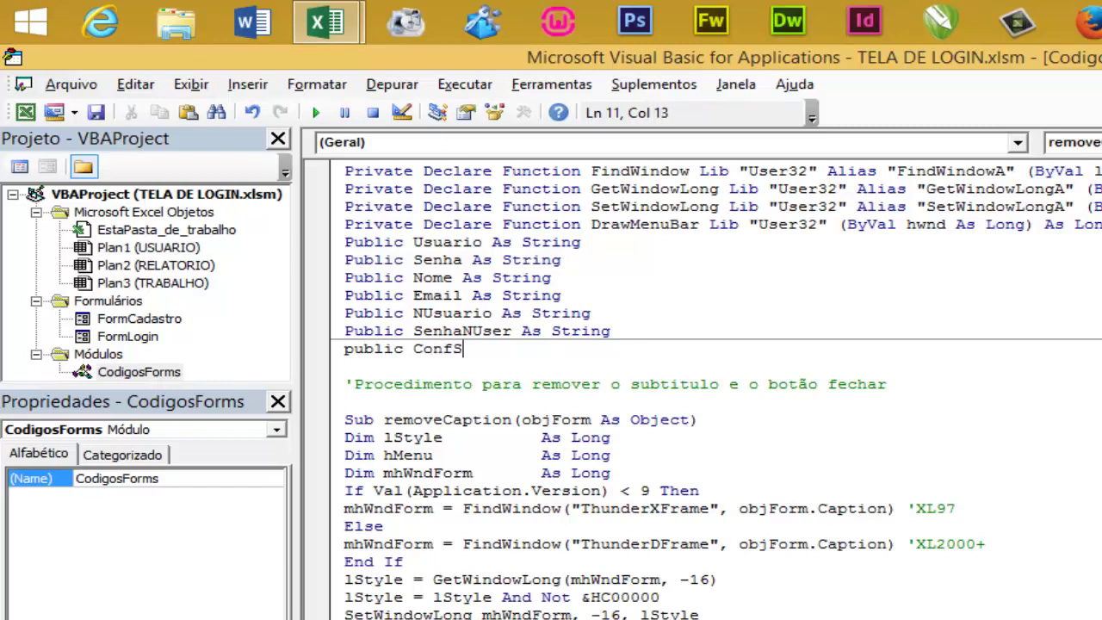
text(enha as )
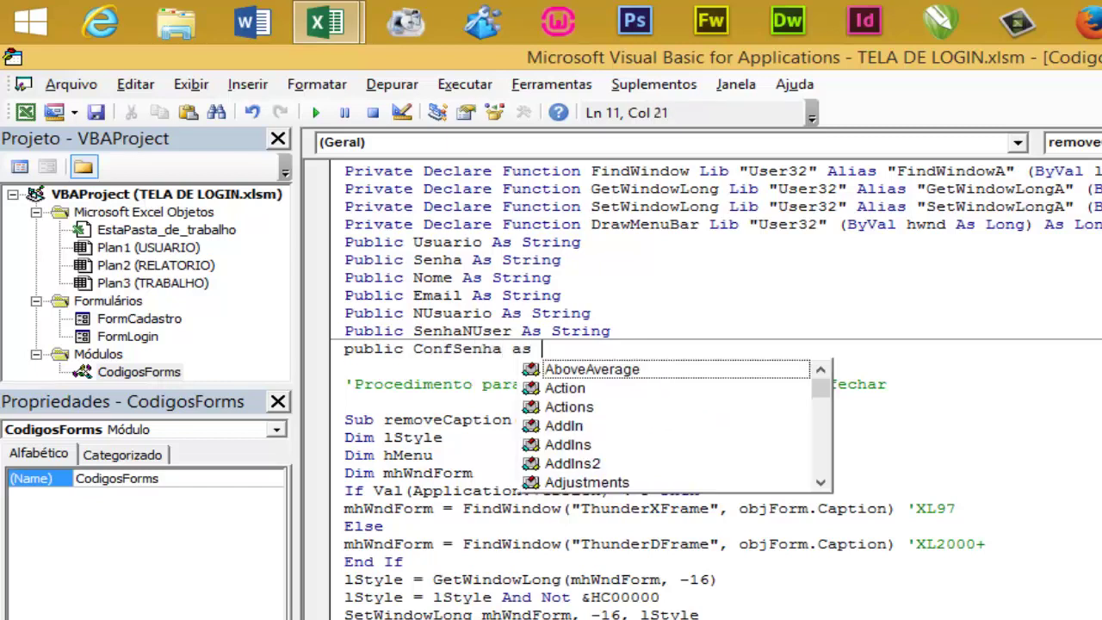
text(String)
key(Return)
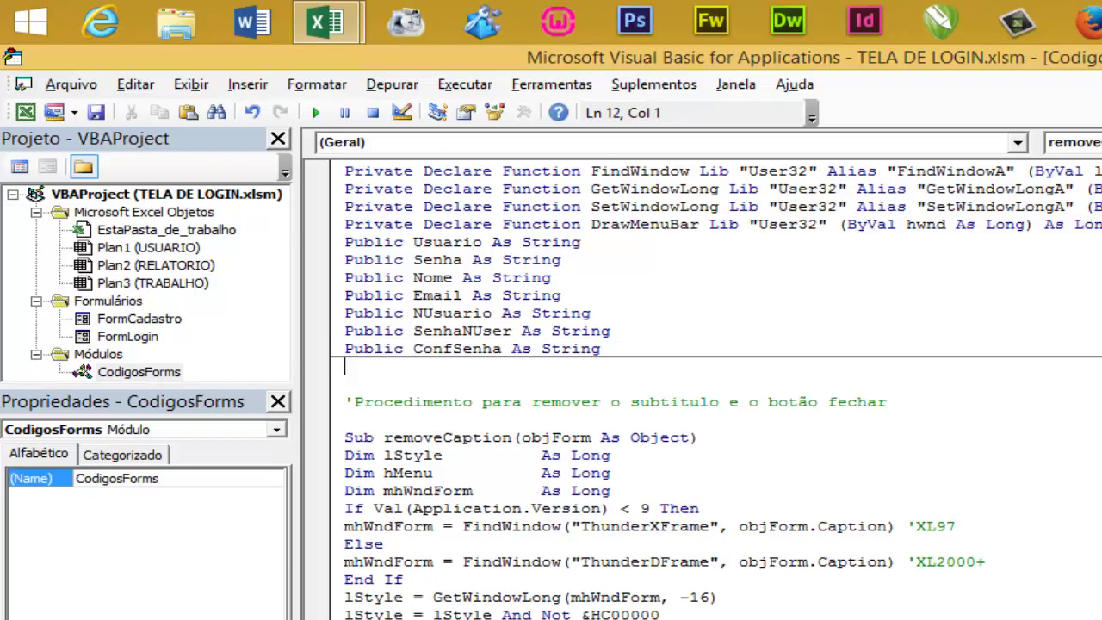
- Declare Public SenhaAdm As String, replacing the wrongly inserted StdFont type
text(p)
text(u)
text(blic)
text( A)
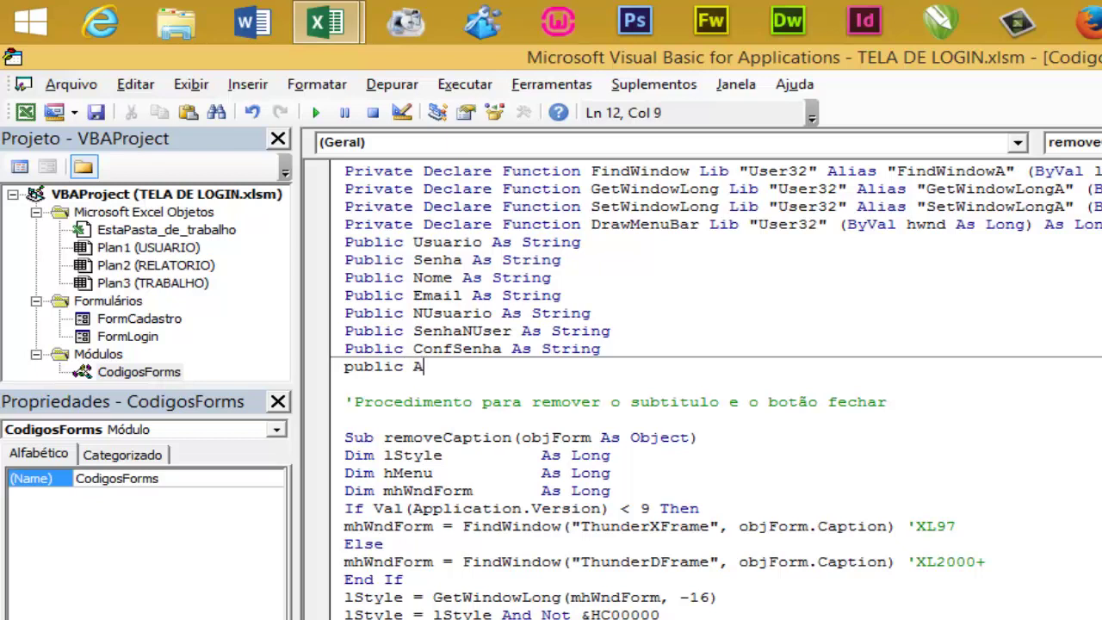
key(BackSpace)
text(Se)
text(nha)
text(Adm as s)
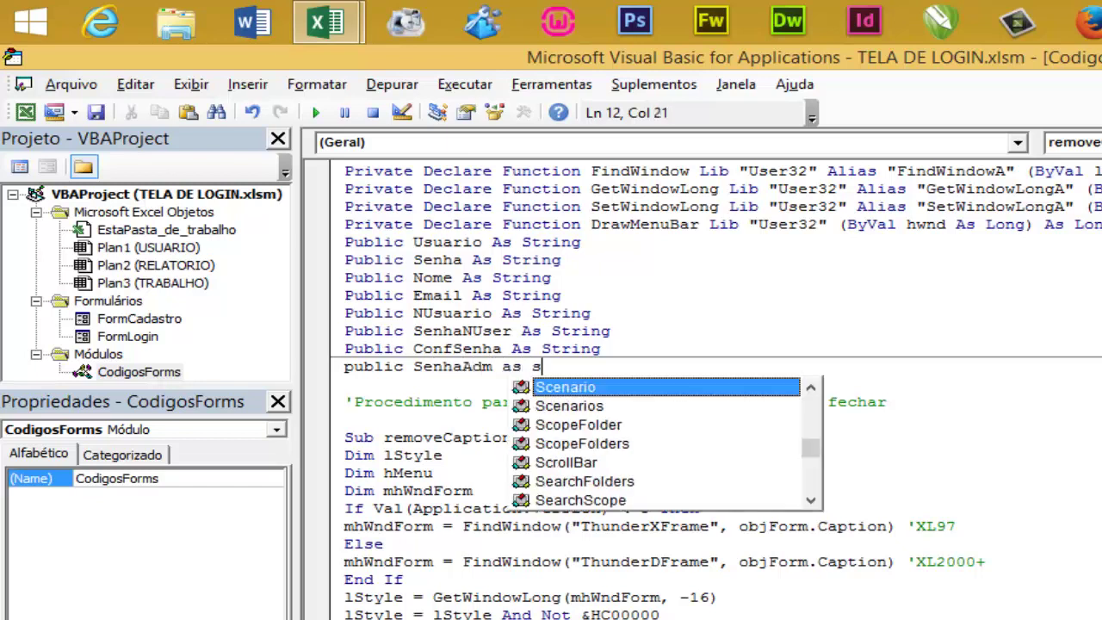
text(t)
key(Tab)
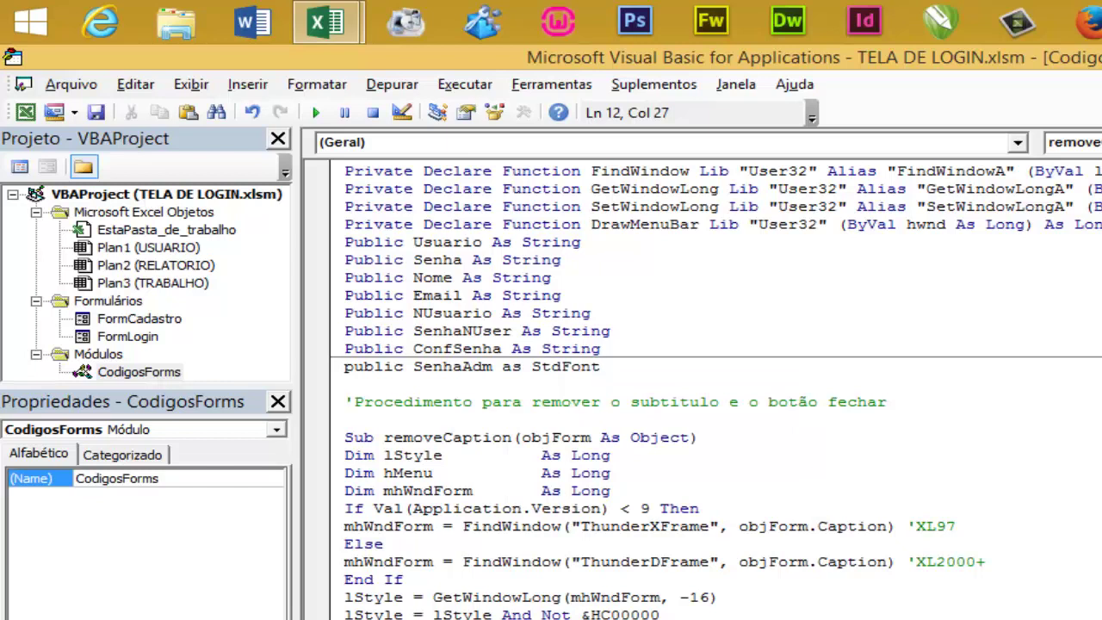
key(BackSpace)
key(BackSpace)
key(BackSpace)
key(BackSpace)
key(BackSpace)
key(BackSpace)
key(BackSpace)
text(str)
text(in)
key(BackSpace)
key(BackSpace)
text(ing)
key(Return)
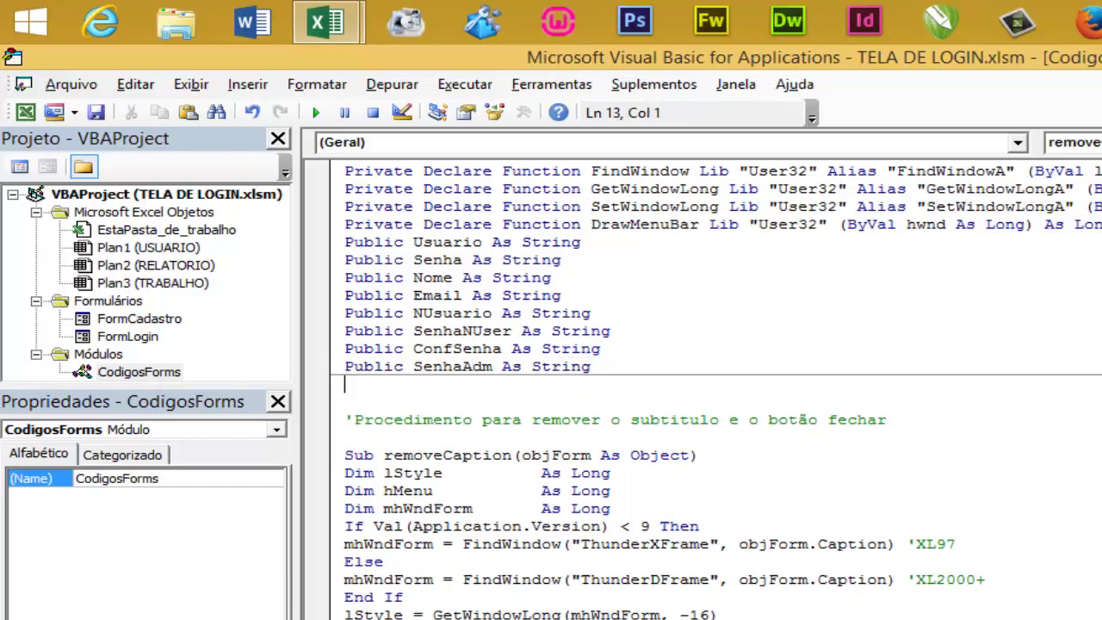
- Declare linha As Integer below the public String variables
text(linh)
text(a as )
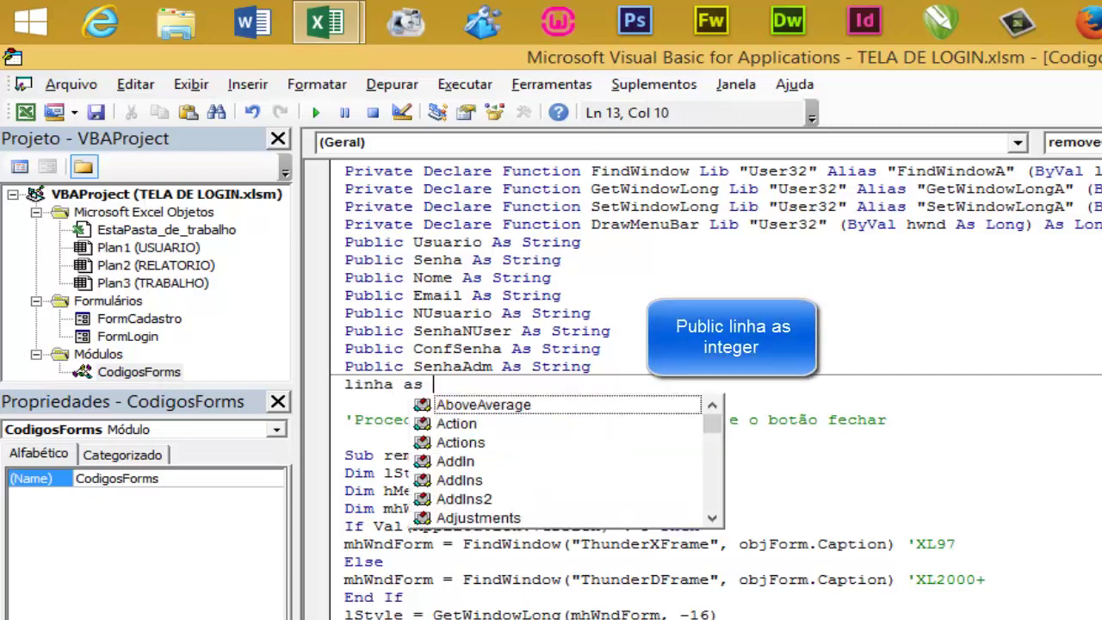
text(int)
key(Tab)
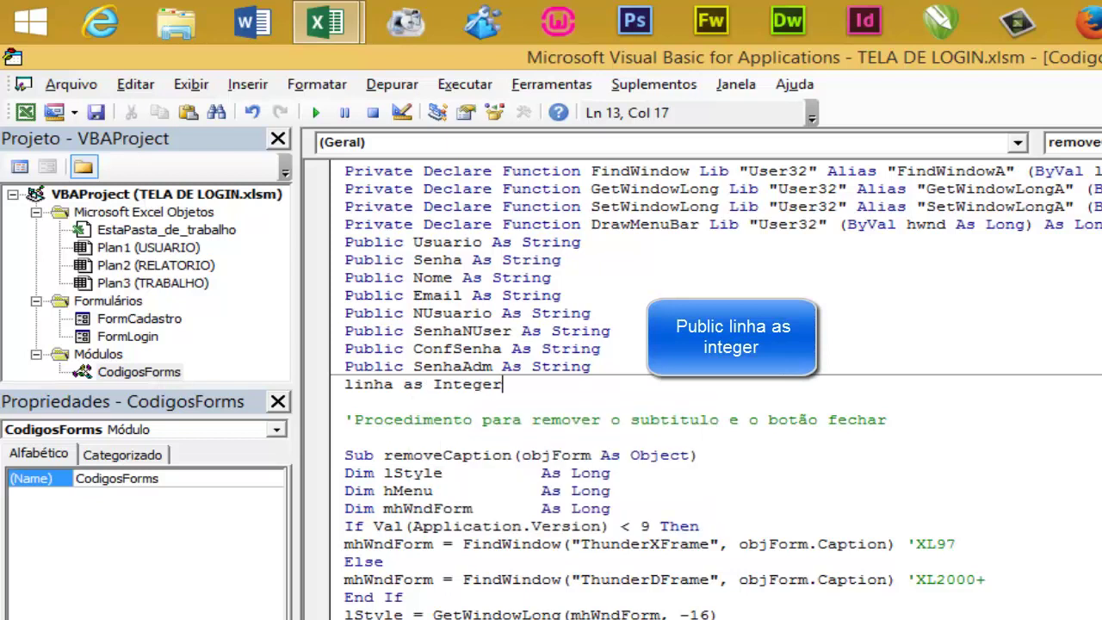
key(Return)
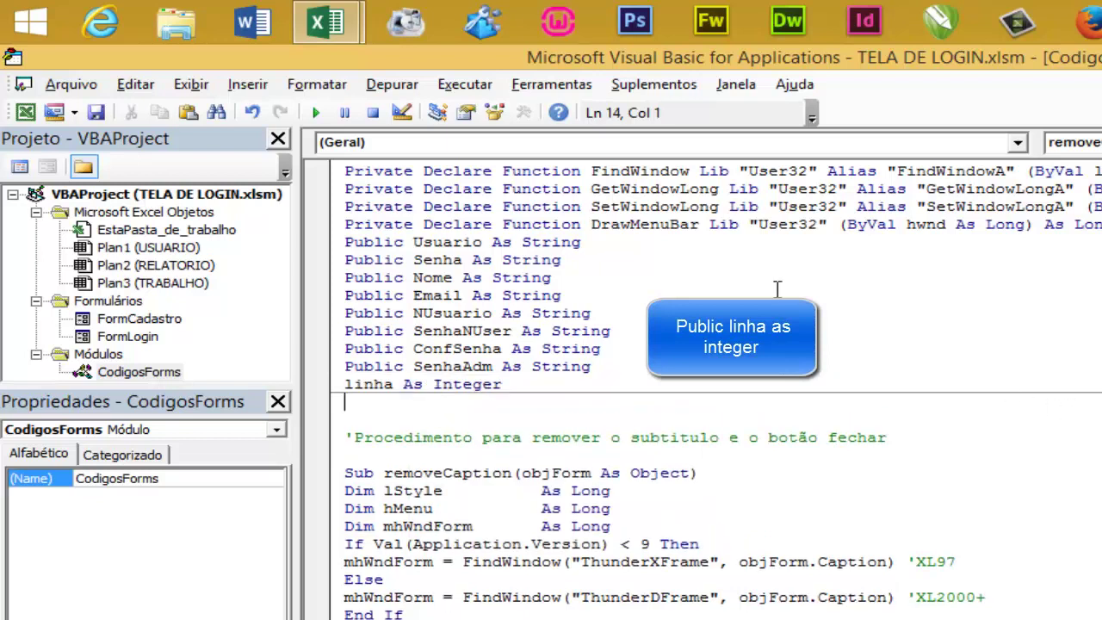
click(683, 259)
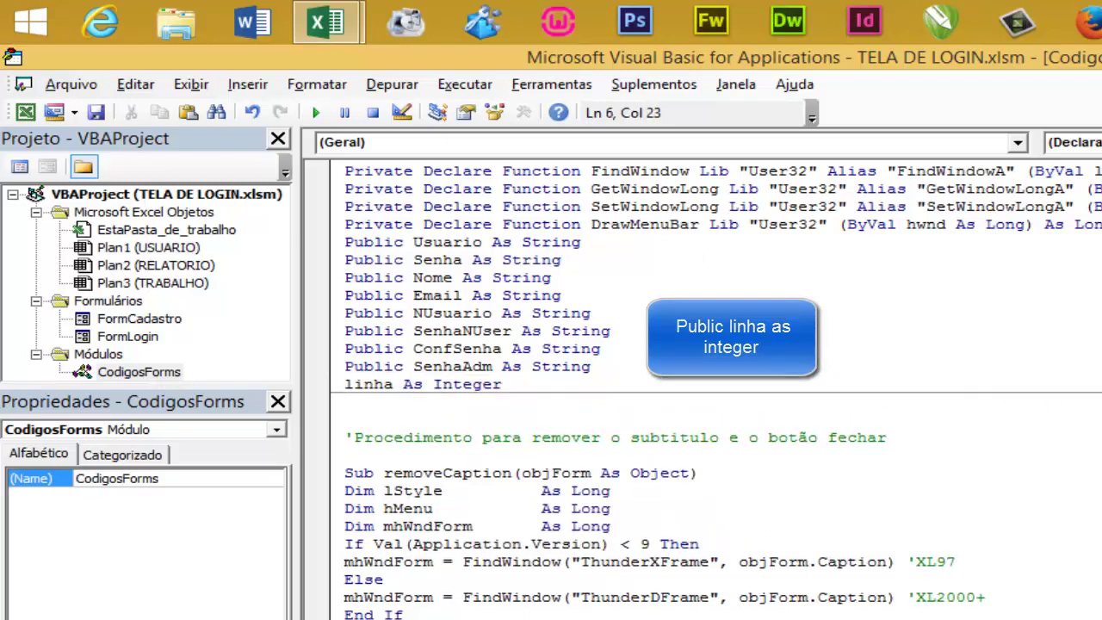
key(ctrl+End)
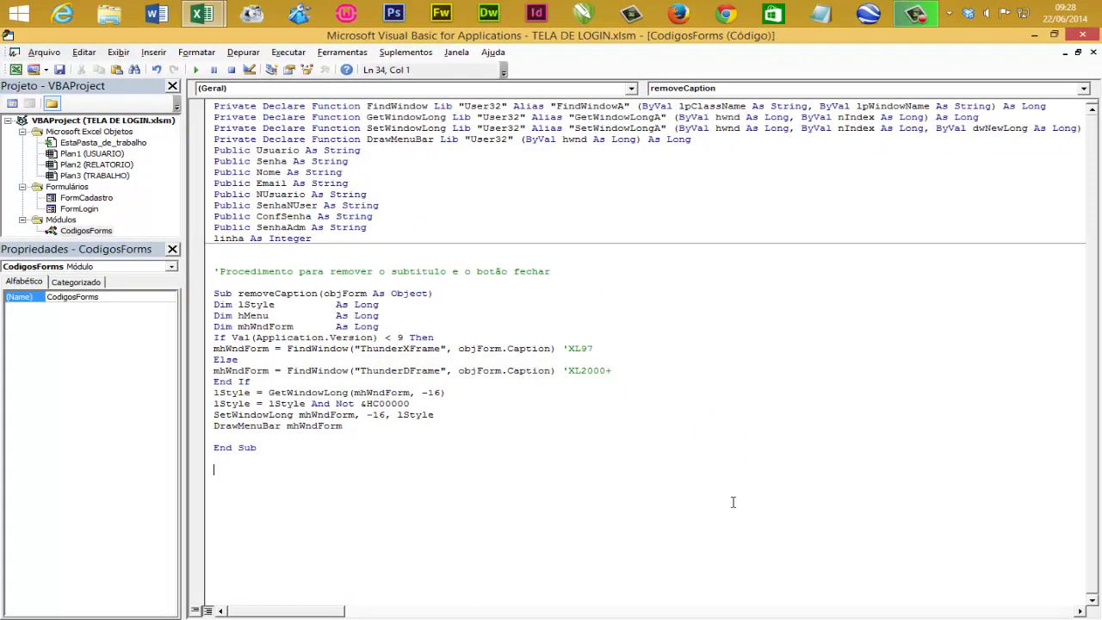
- Add the comment 'Procedimento para cadastrar novo usuario' below removeCaption
text(')
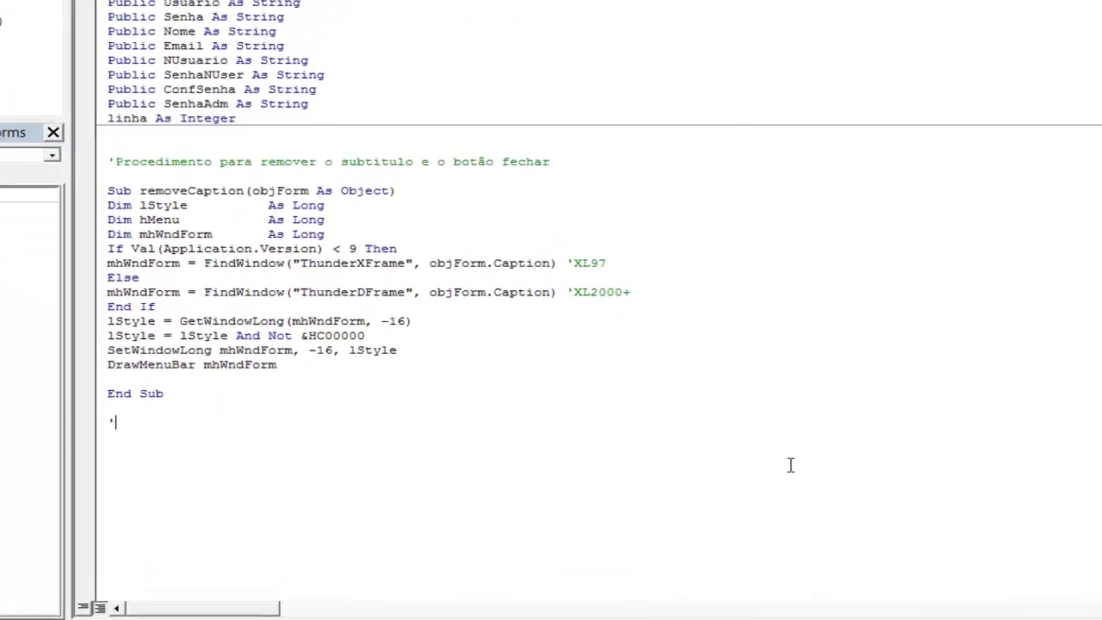
text(Proc)
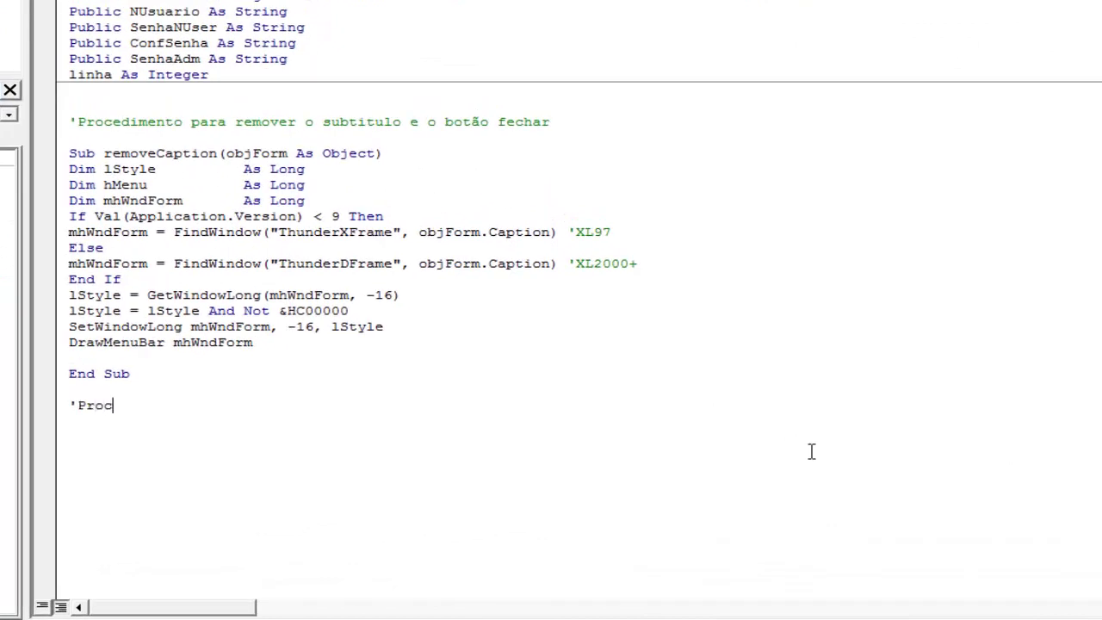
text(edimento para )
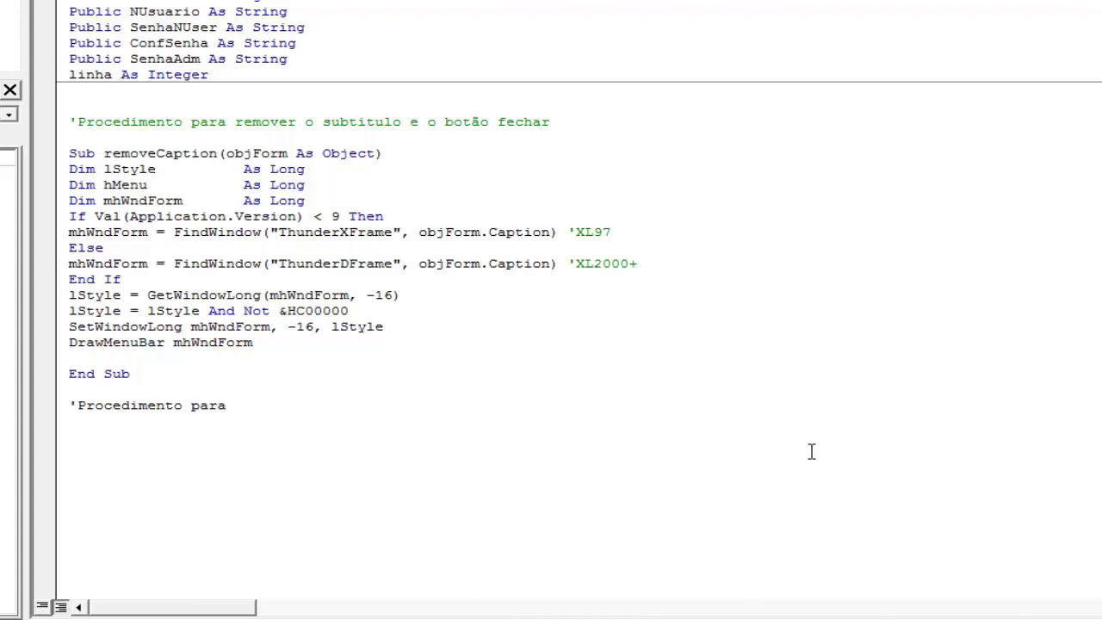
text(cadastrar)
text( novo u)
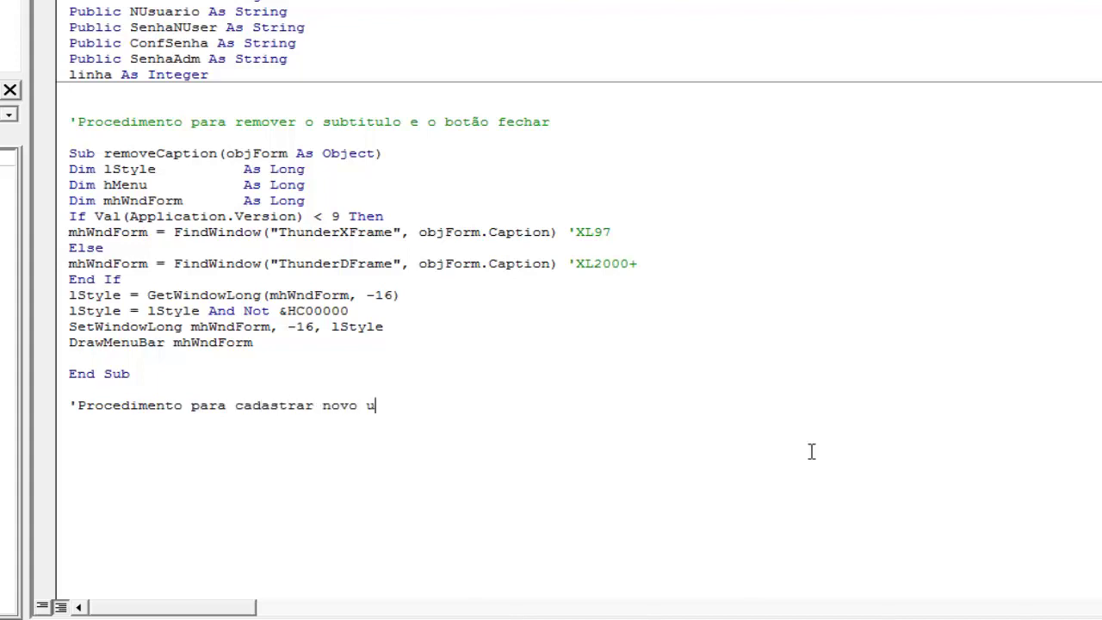
text(suario)
key(Return)
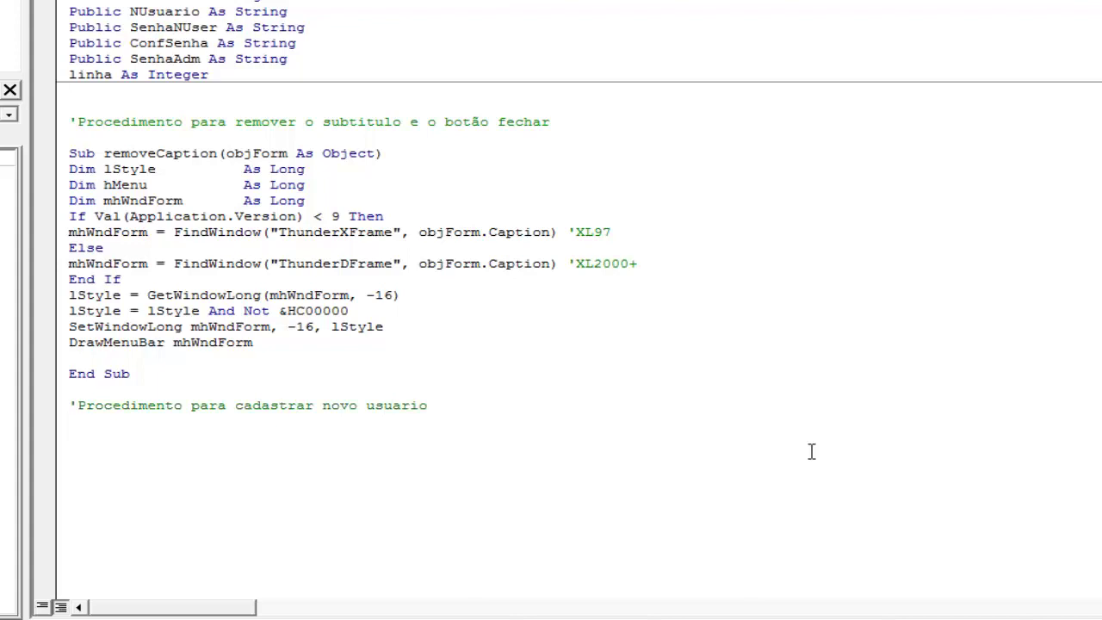
key(Return)
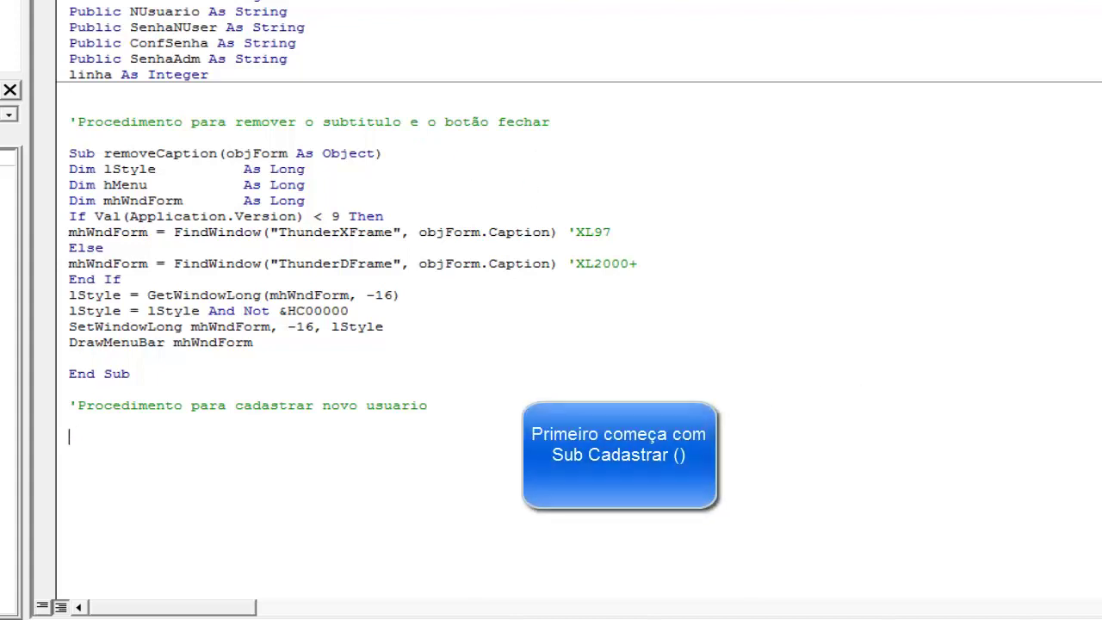
- Assign Nome = FormCadastro.TextNome, correcting the misspelled form name
text(Nome)
text(=F)
text(ormC)
text(adstro)
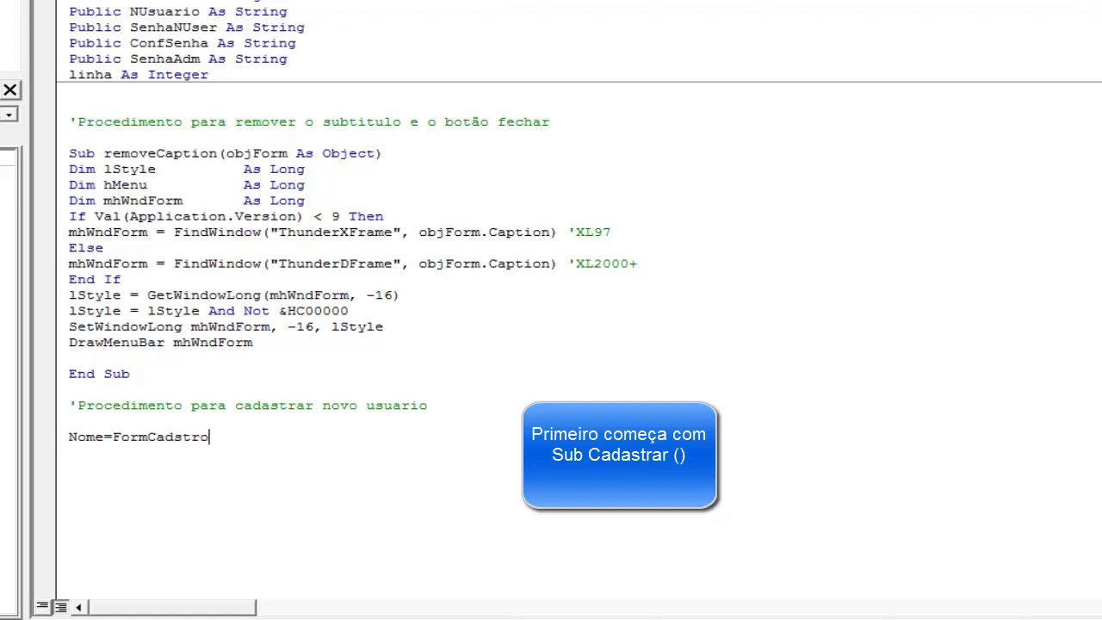
text(.)
key(BackSpace)
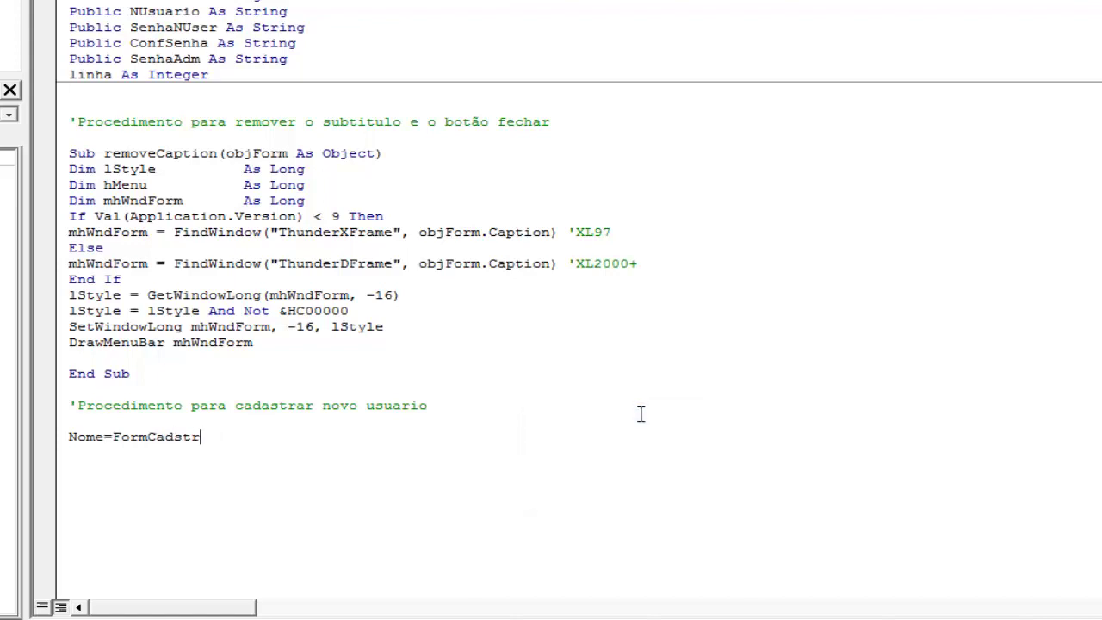
key(BackSpace)
key(BackSpace)
key(BackSpace)
text(as)
text(tro,)
key(BackSpace)
text(.)
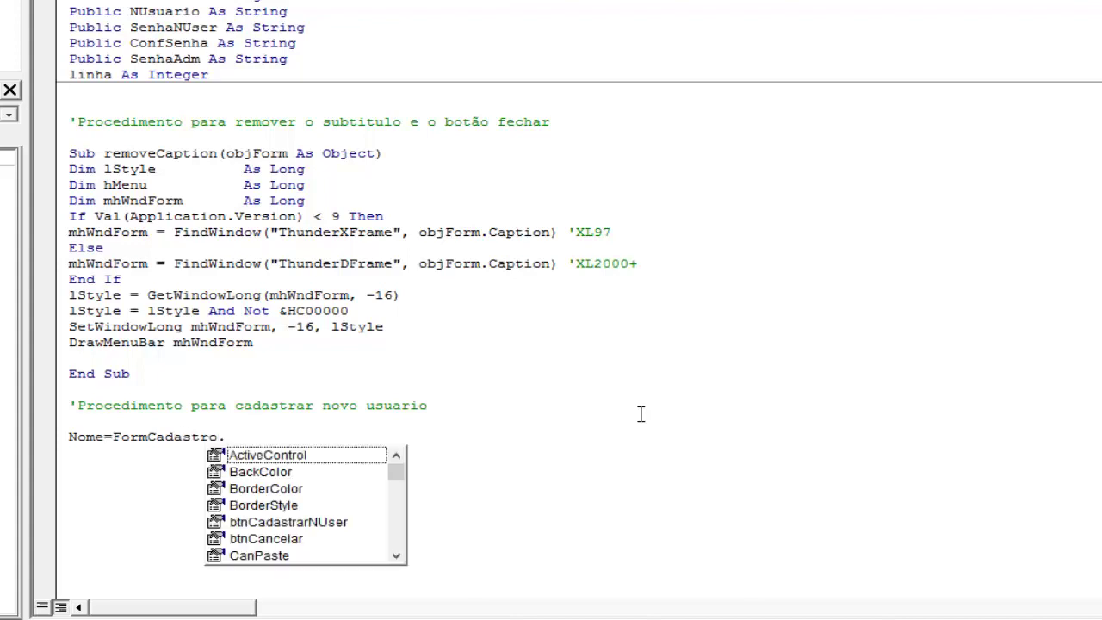
text(te)
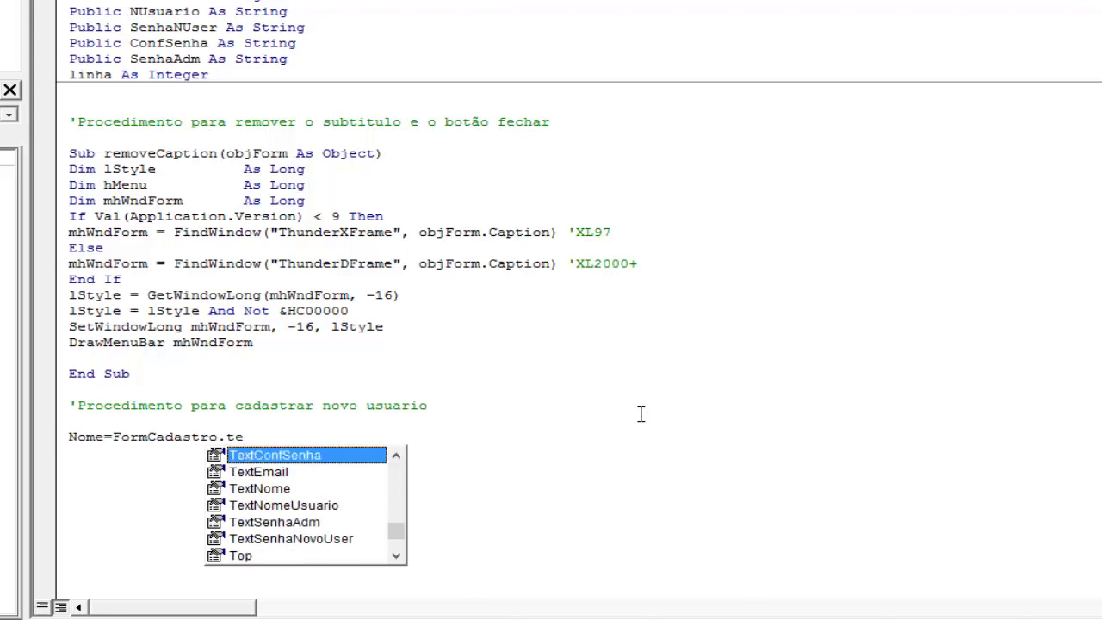
key(Down)
key(Down)
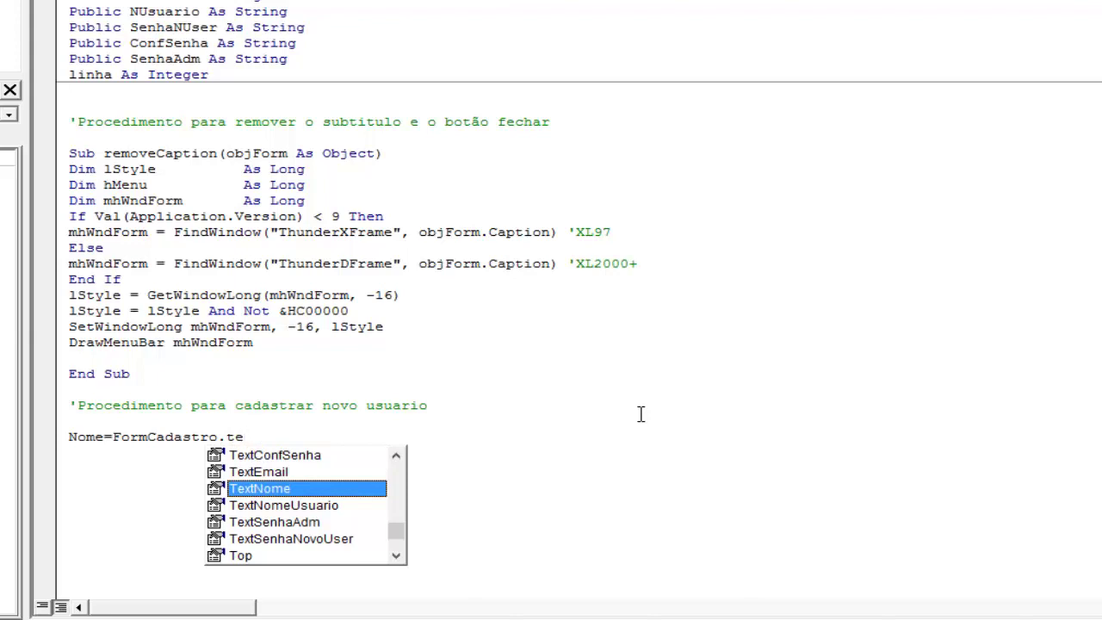
key(Tab)
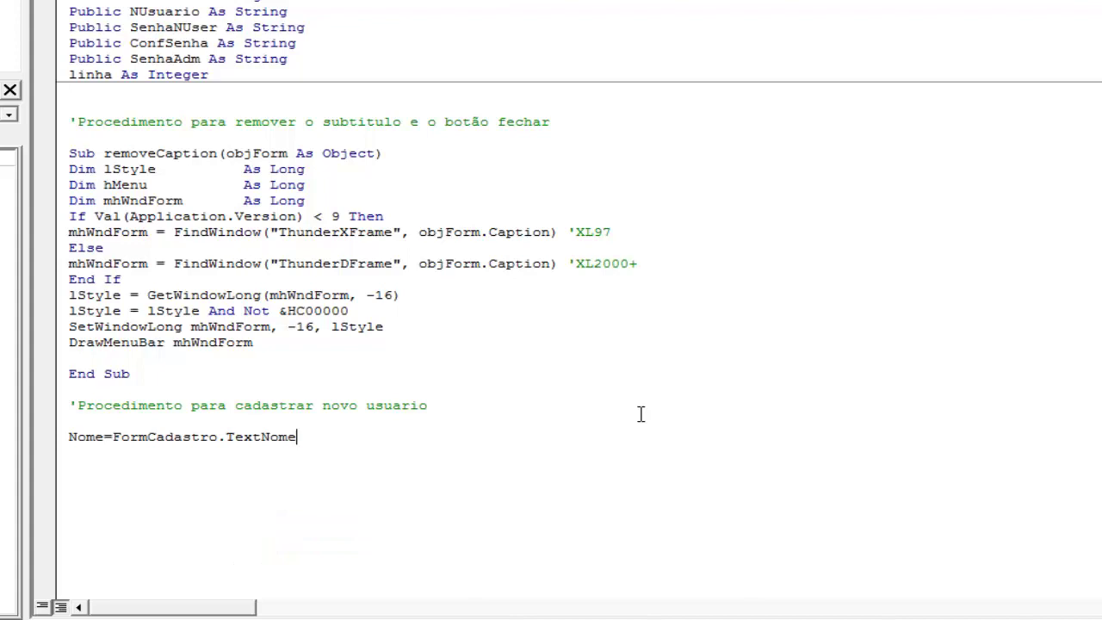
key(Return)
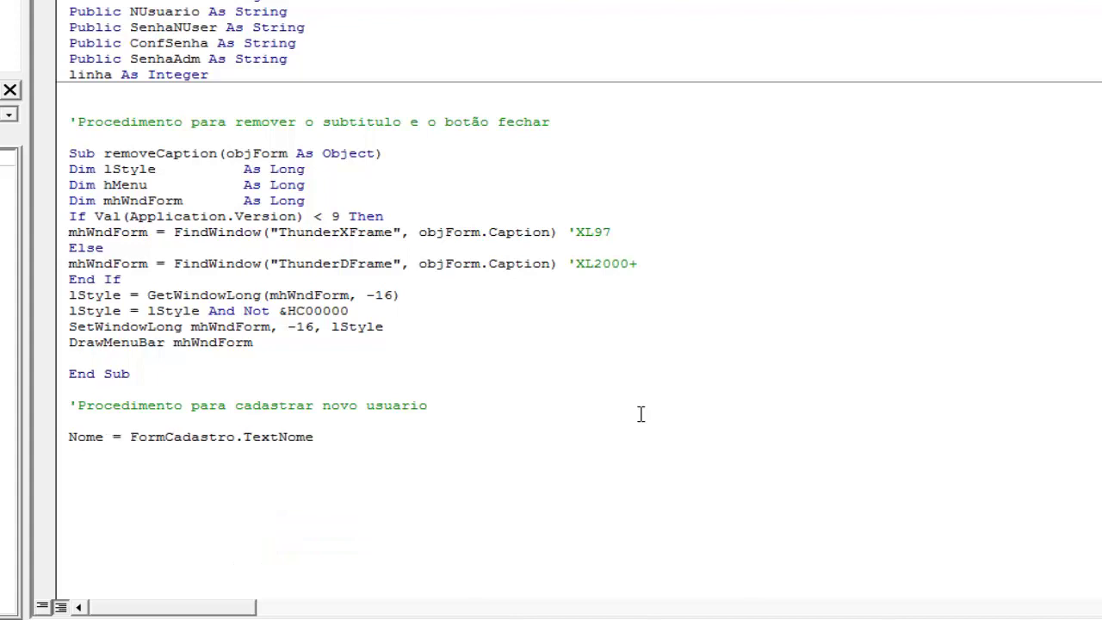
- Assign Email = FormCadastro.TextEmail and NUsuario = FormCadastro.TextNomeUsuario
text(ema)
text(il =)
text( Fo)
text(rmc)
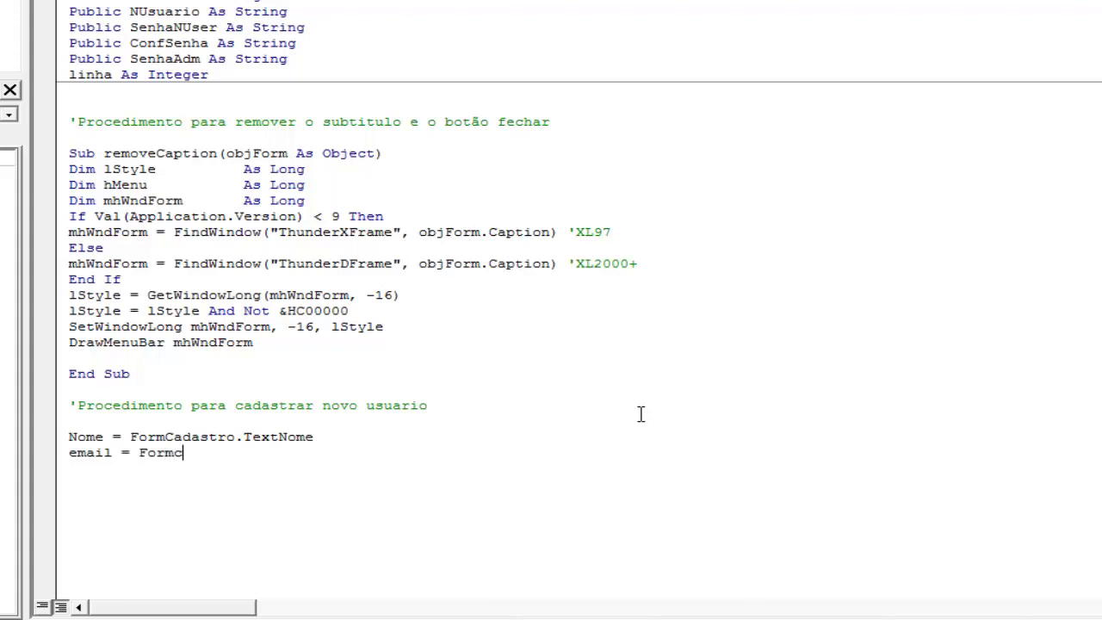
text(adastro.)
text(te)
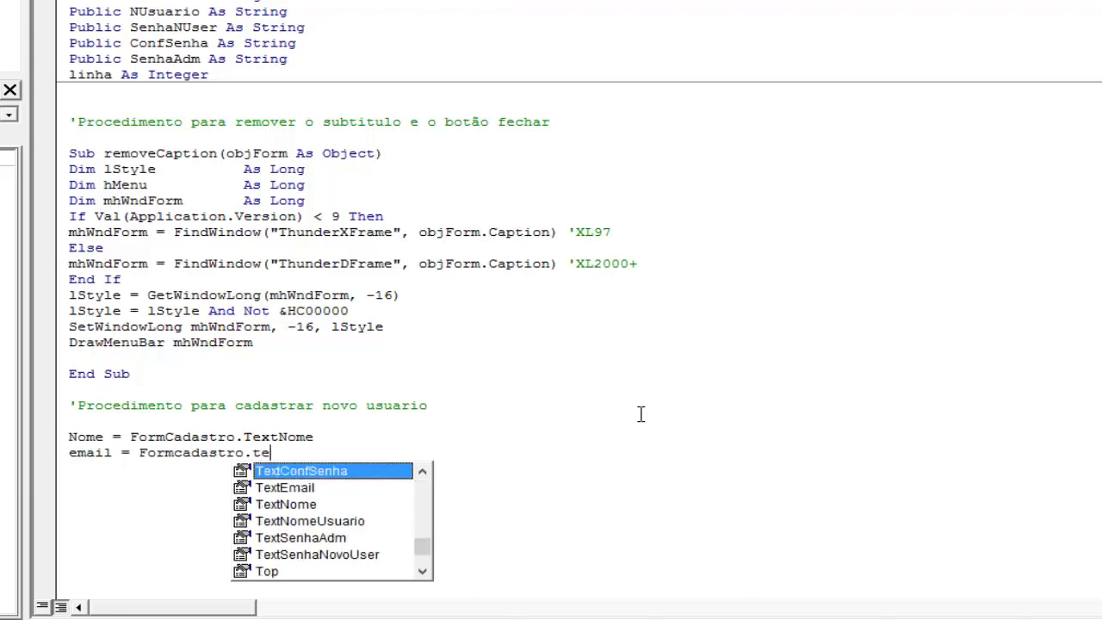
key(Down)
key(Tab)
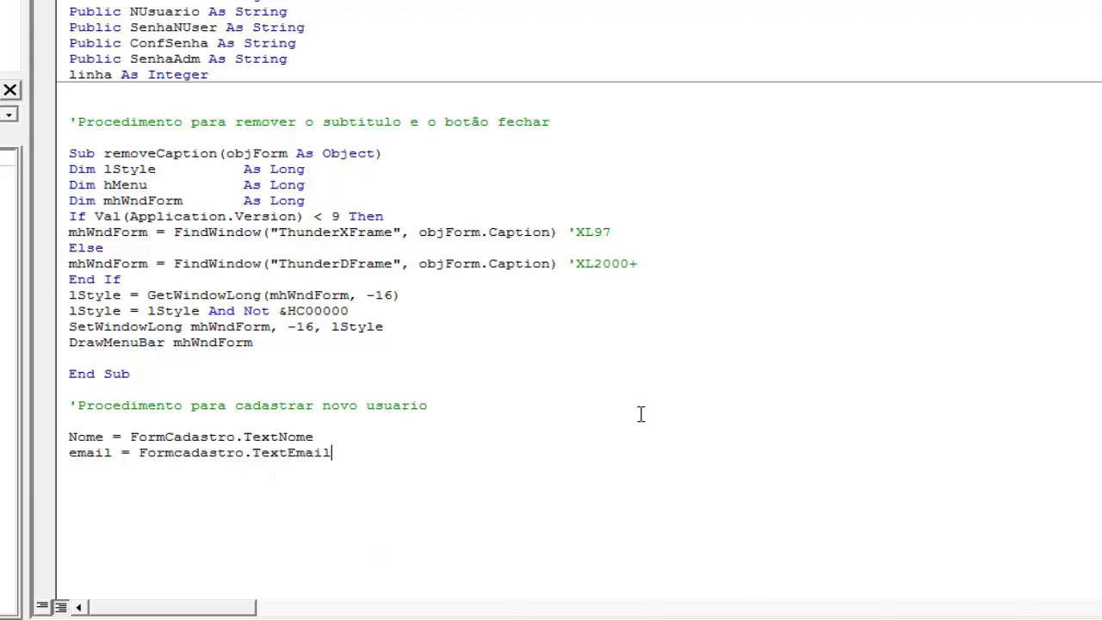
key(Return)
text(n)
text(usuari)
text(o=)
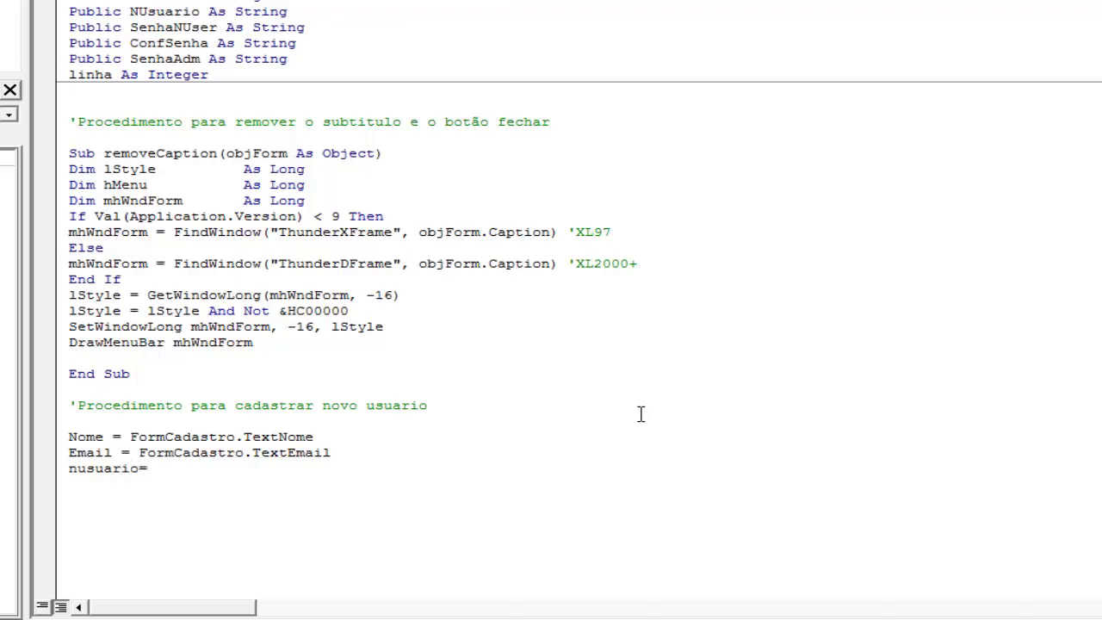
text(formc)
text(adastro.)
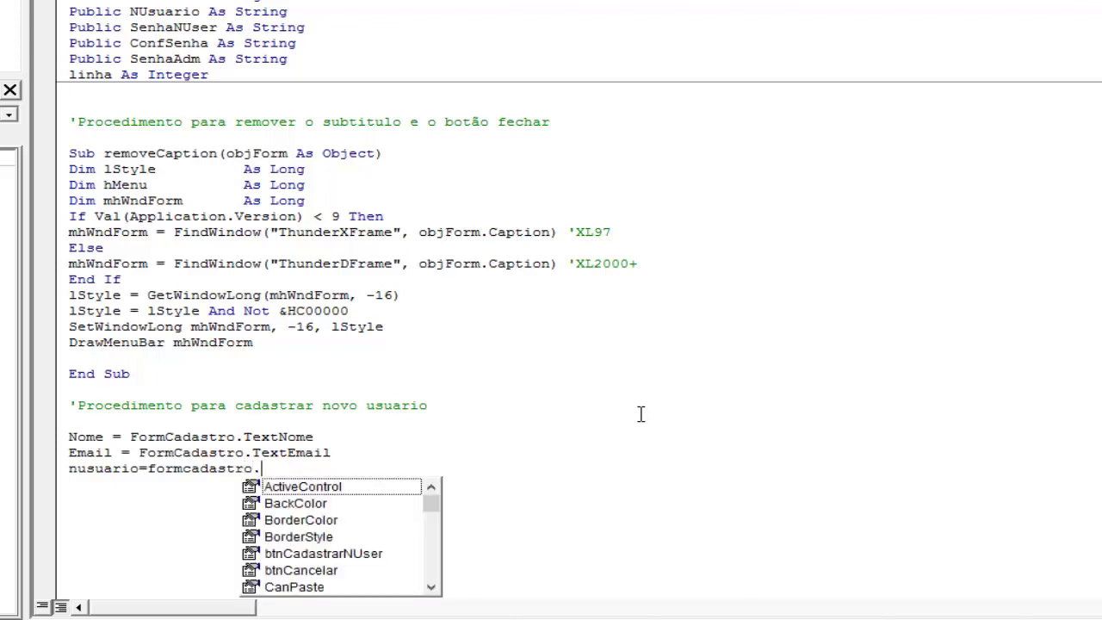
text(te)
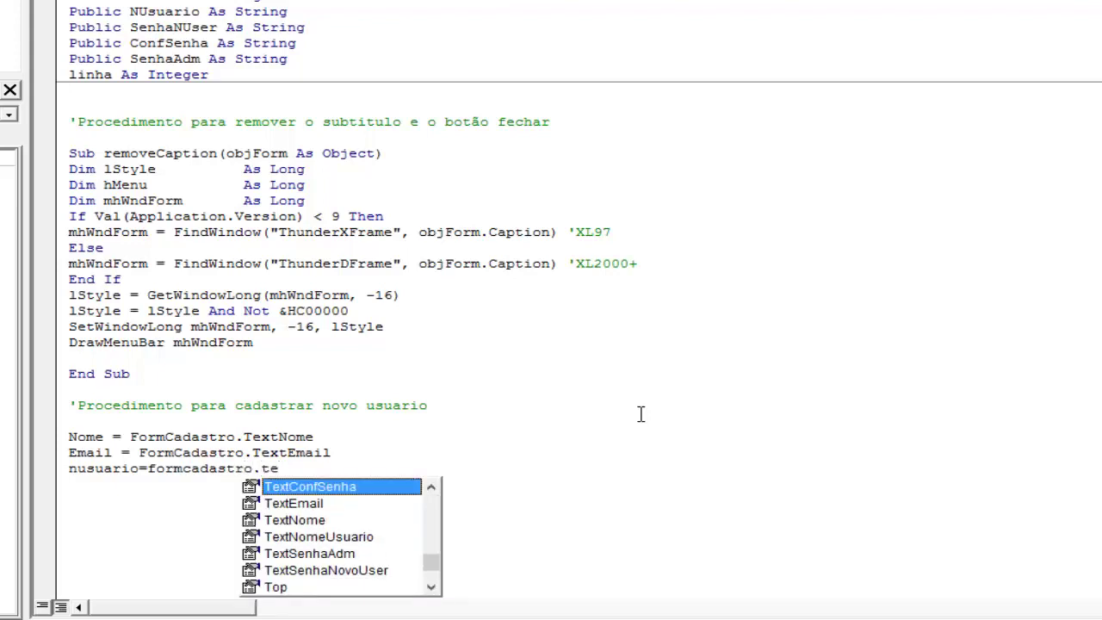
key(Down)
key(Down)
key(Down)
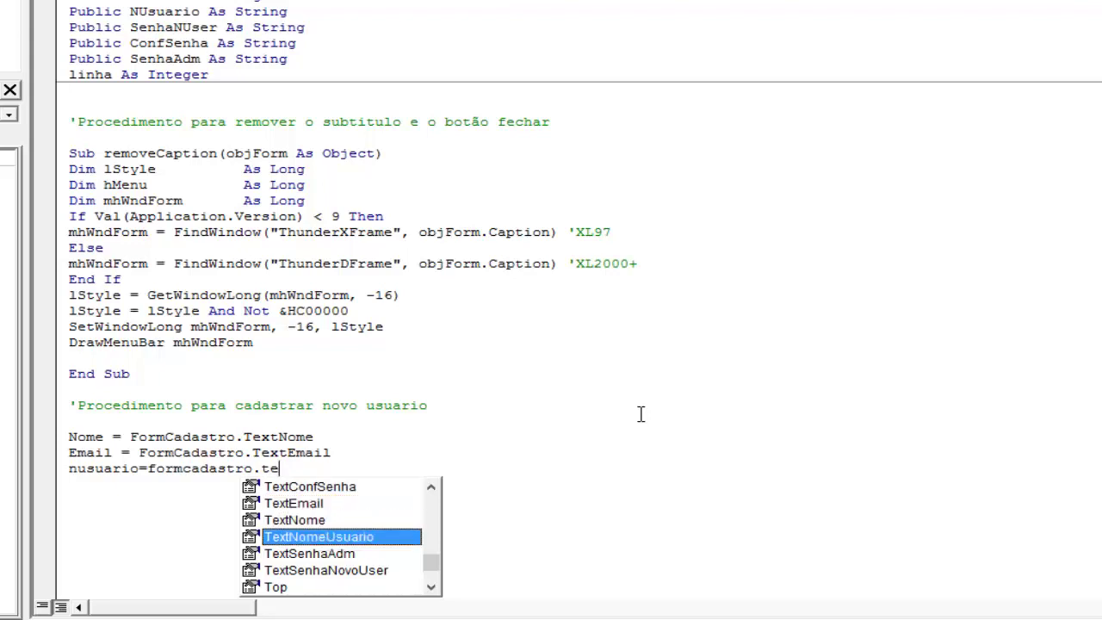
key(Tab)
key(Return)
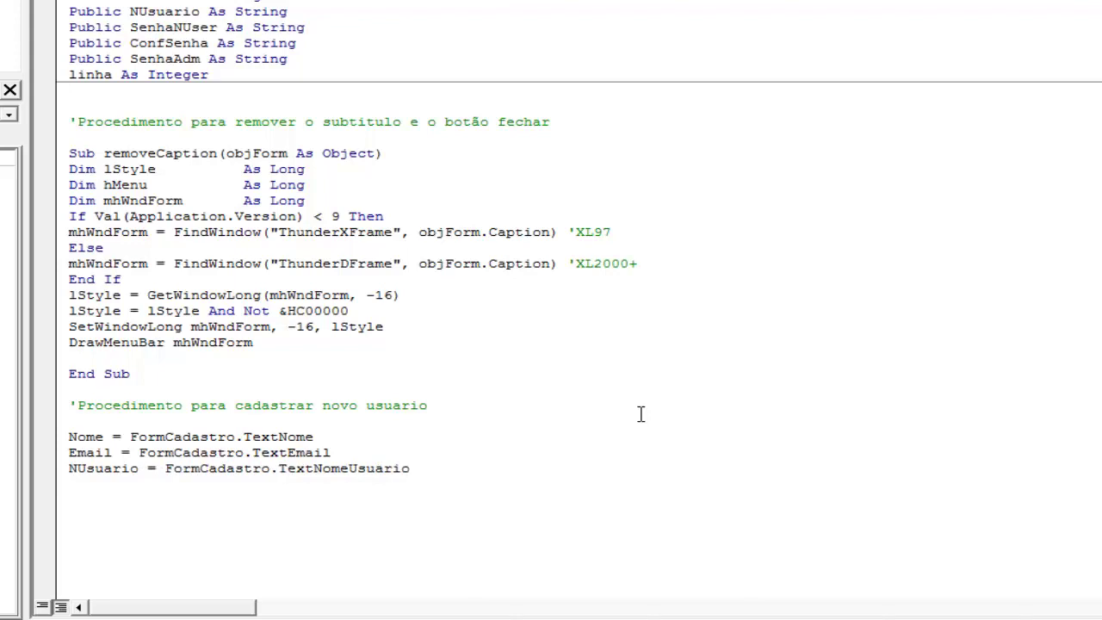
text(senha)
text(nuse)
text(r=)
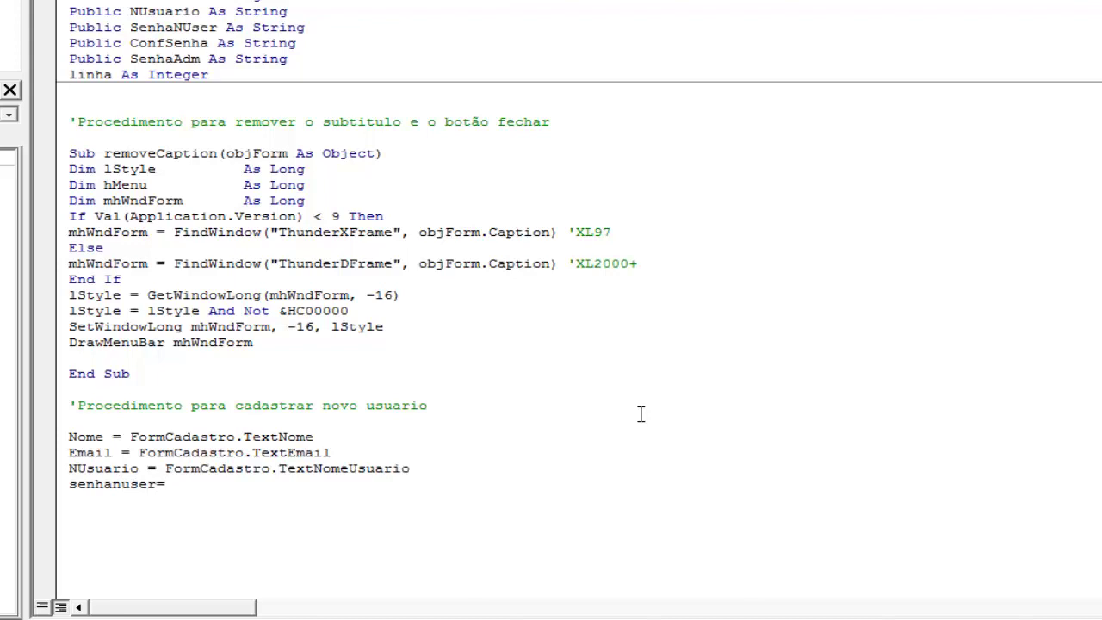
text(formcad)
text(astro.)
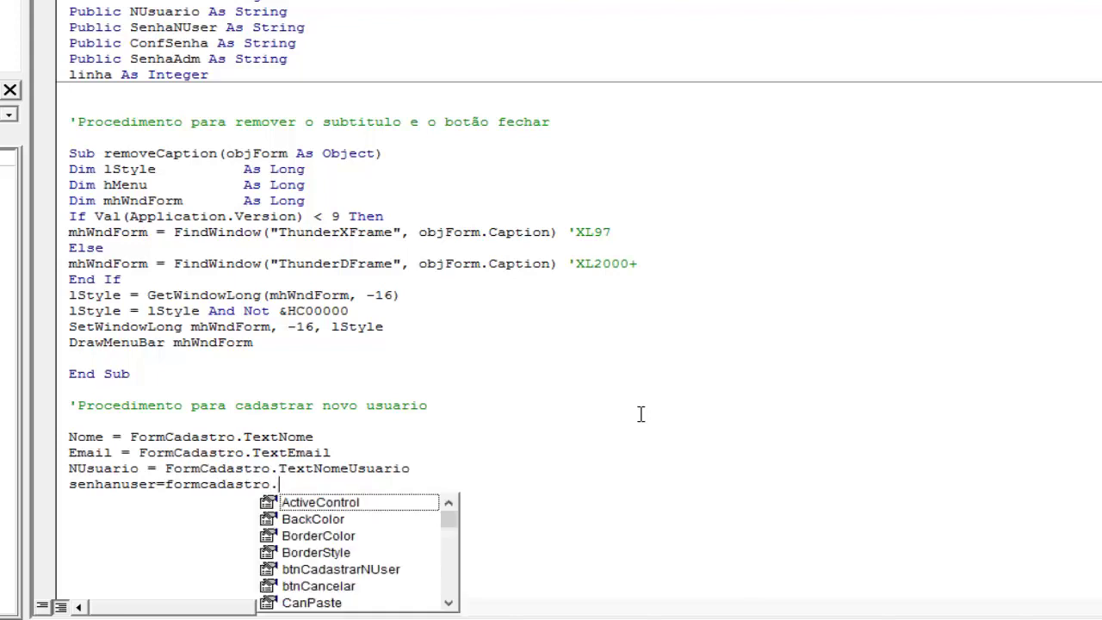
text(te)
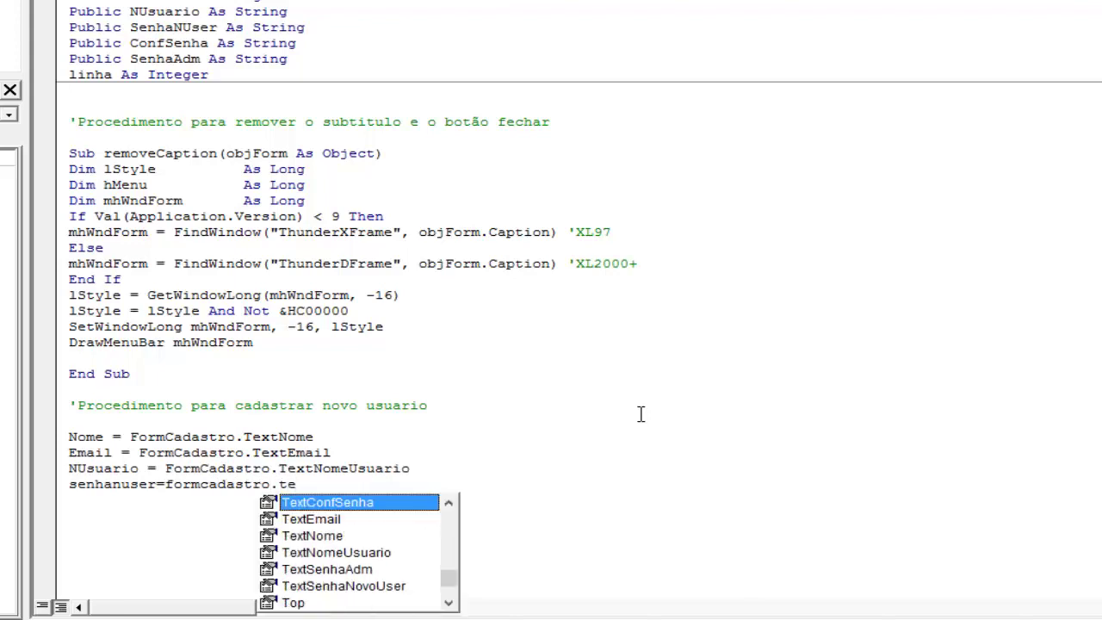
- Complete SenhaNUser = FormCadastro.TextSenhaNovoUser and assign ConfSenha = FormCadastro.TextConfSenha
key(Down)
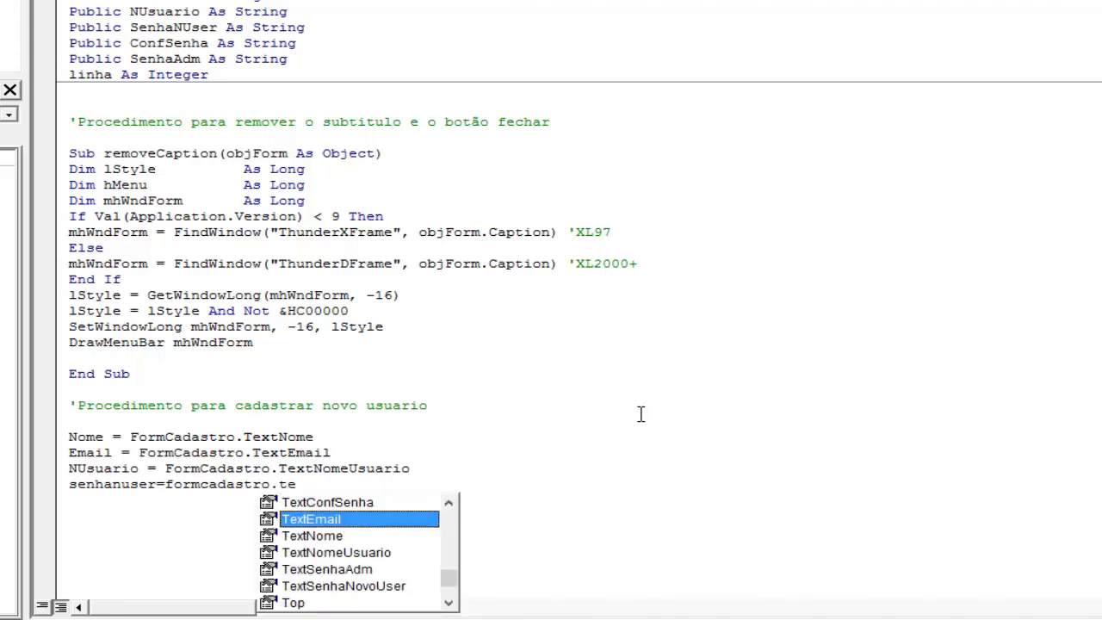
key(Down)
key(Down)
key(Down)
key(Down)
key(Tab)
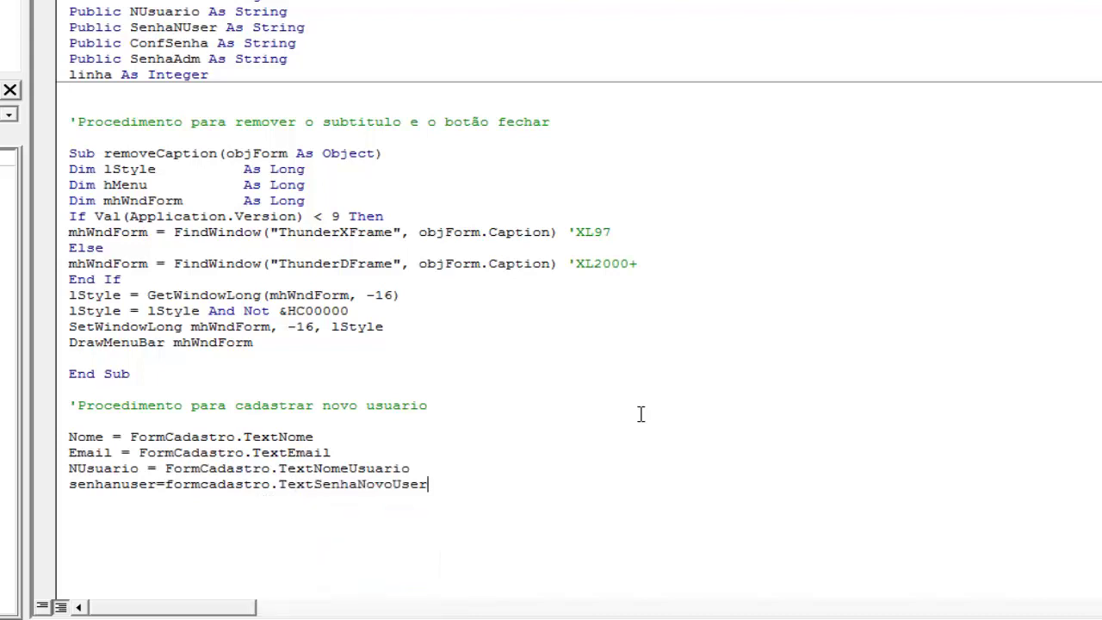
key(Return)
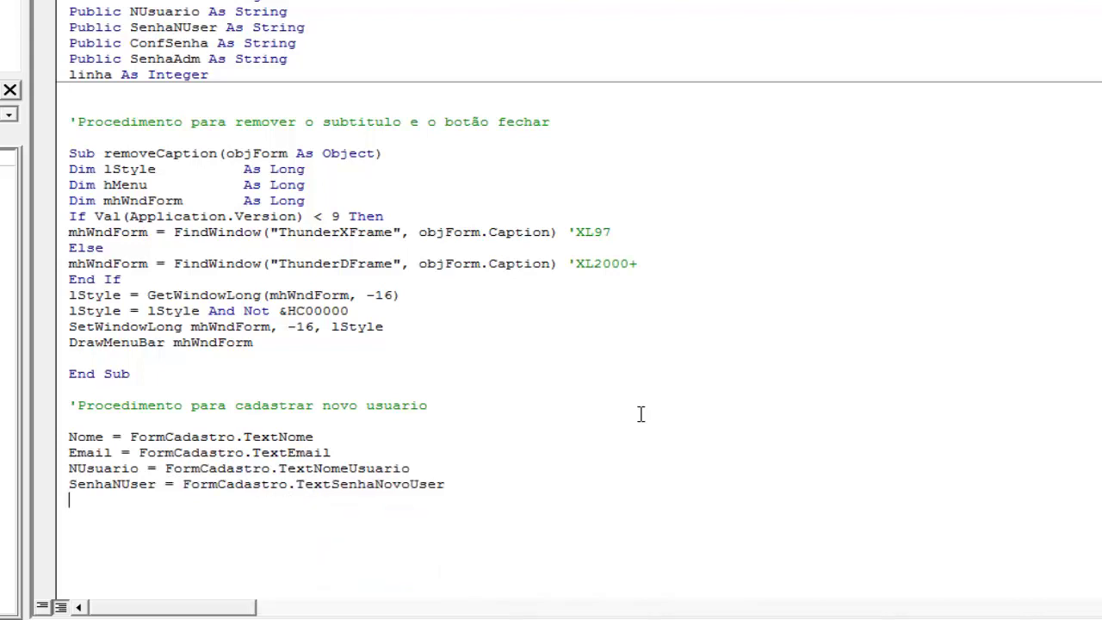
text(con)
text(fse)
text(nha=fo)
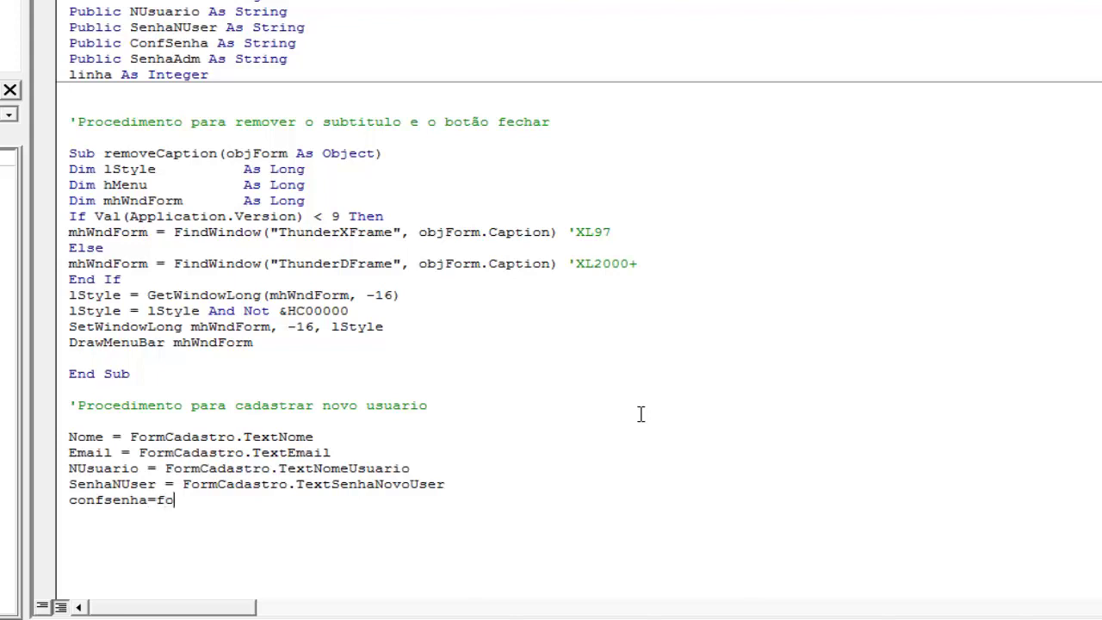
text(rmarcada)
text(stro.)
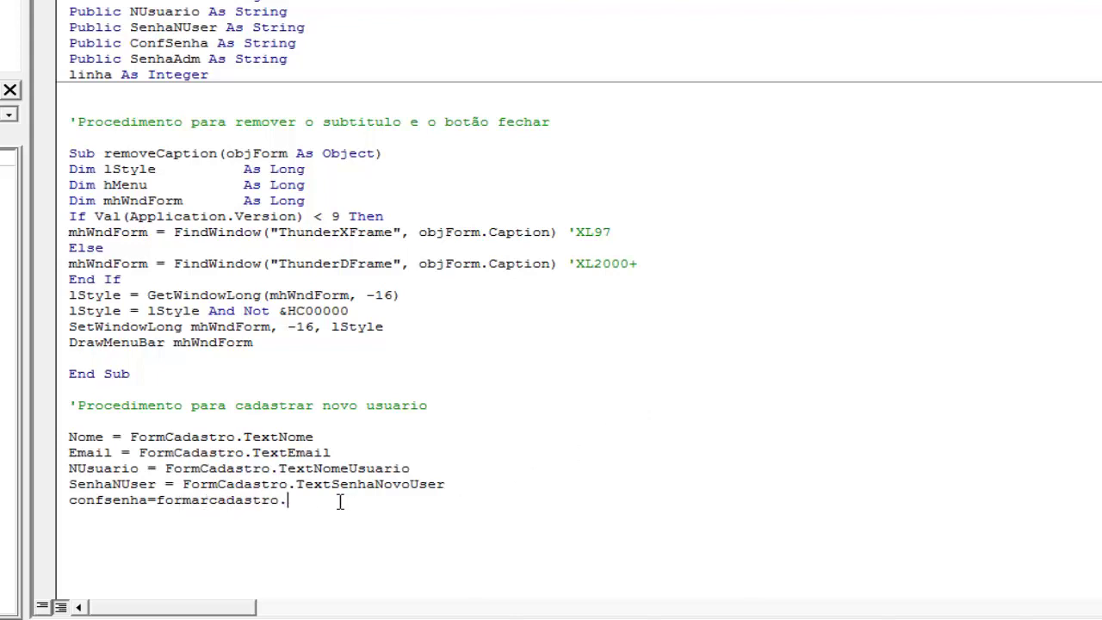
key(BackSpace)
key(BackSpace)
key(BackSpace)
key(BackSpace)
key(BackSpace)
key(BackSpace)
key(BackSpace)
key(BackSpace)
key(BackSpace)
text(cada)
text(stro.)
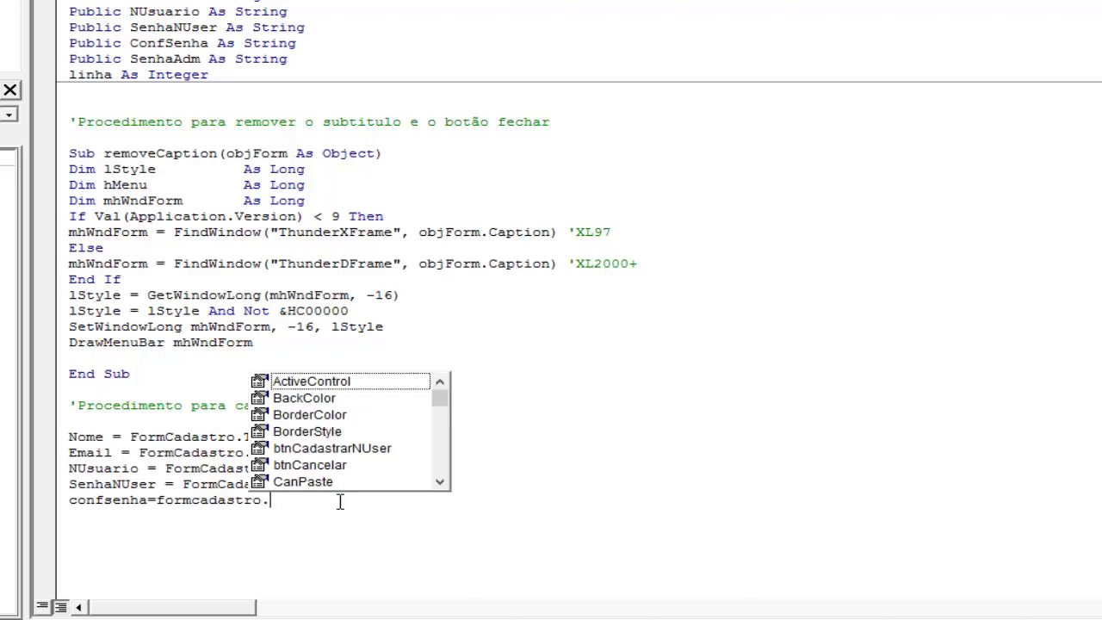
text(t)
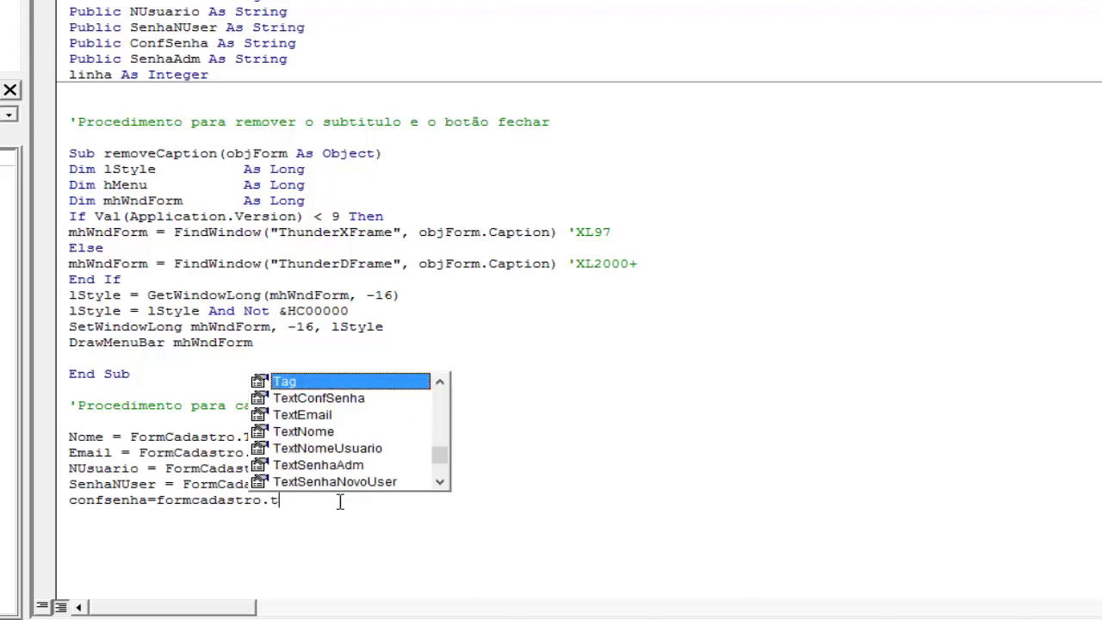
text(e)
key(Tab)
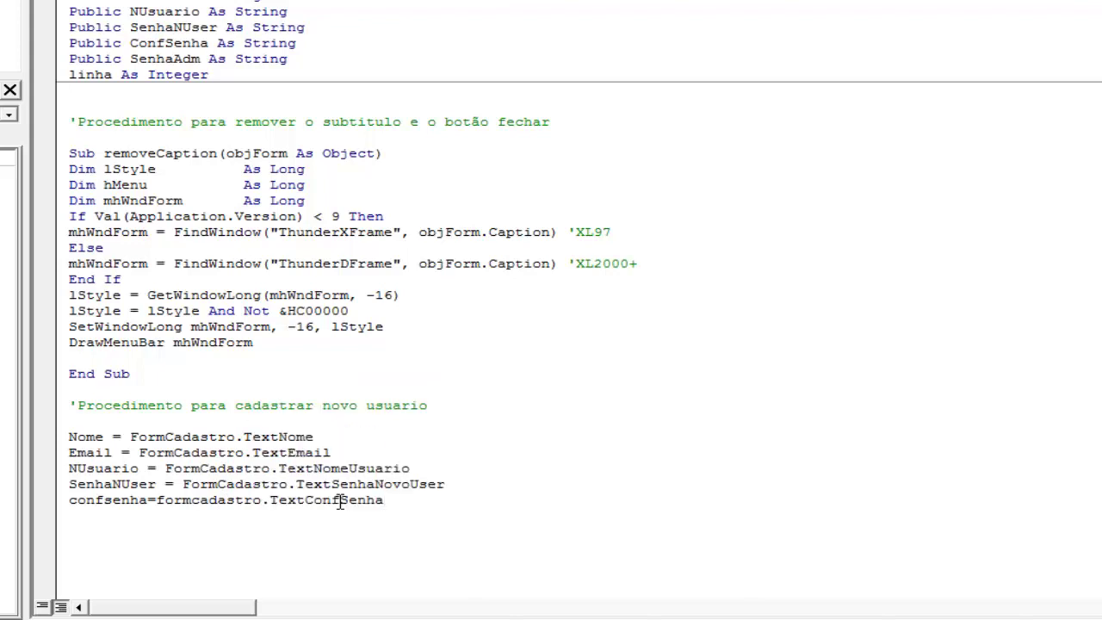
key(Return)
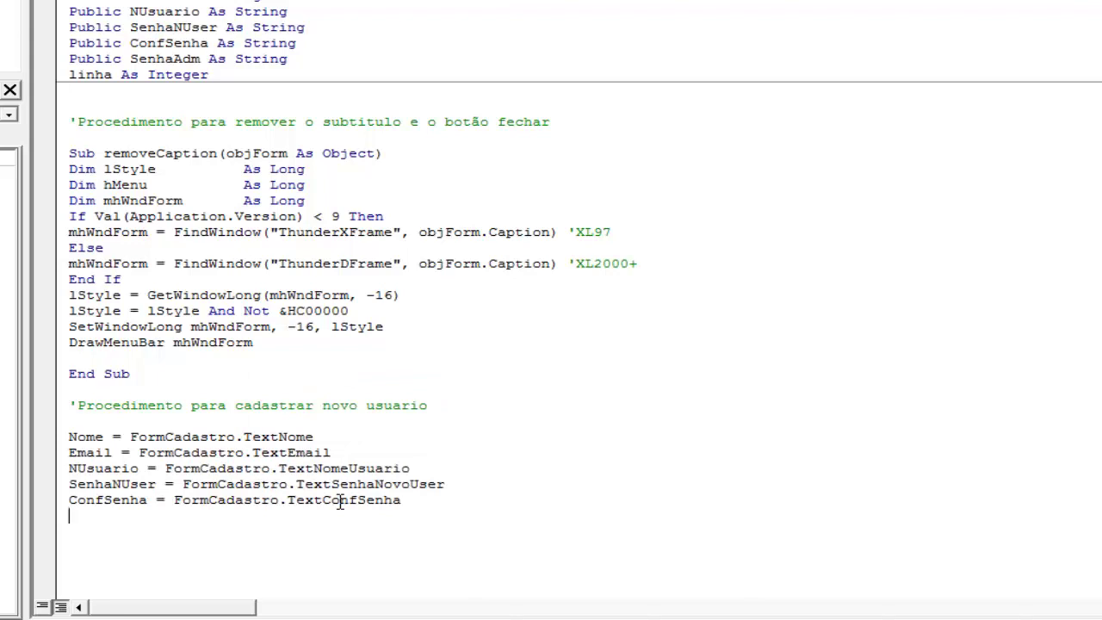
text(senha)
text(adm=)
text(forma)
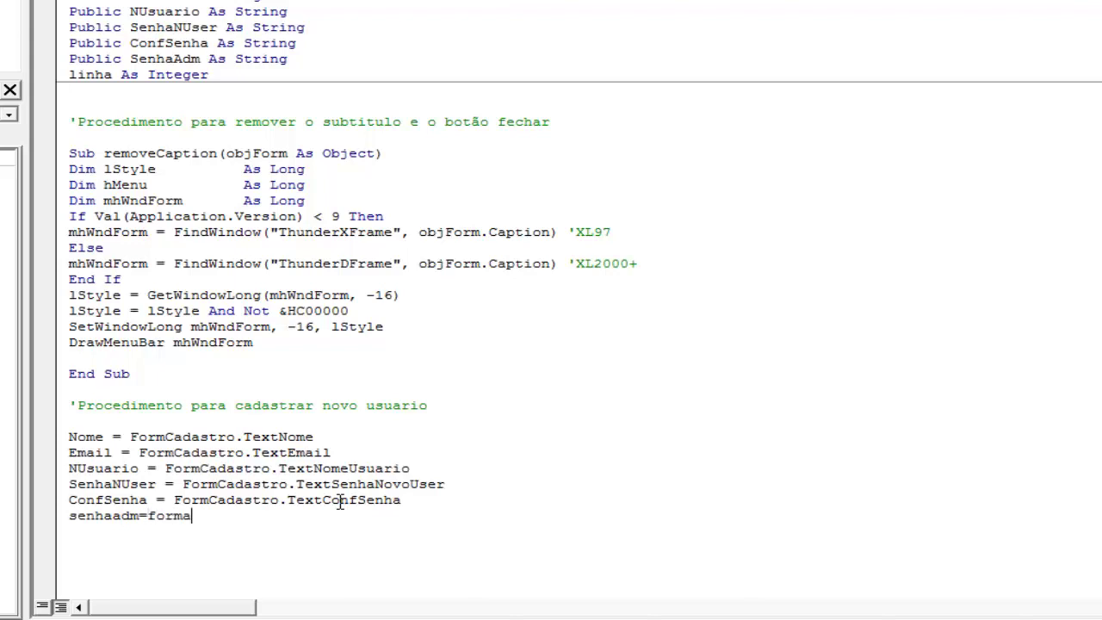
- Complete SenhaAdm = FormCadastro.TextSenhaAdm, fixing the form-name typo
key(BackSpace)
text(cadas)
text(tro.)
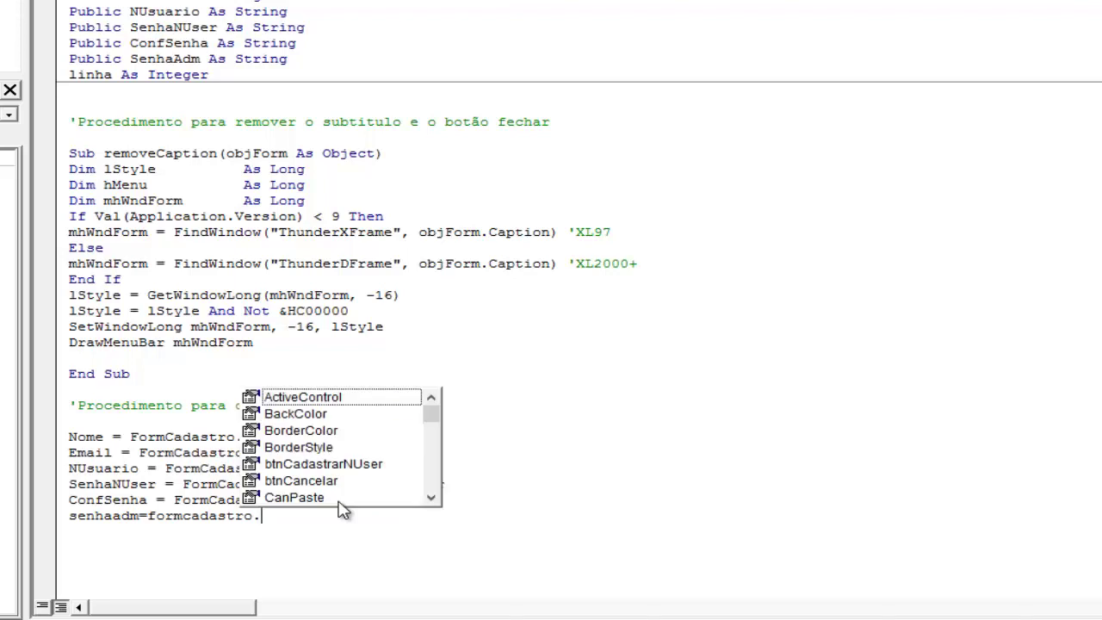
text(te)
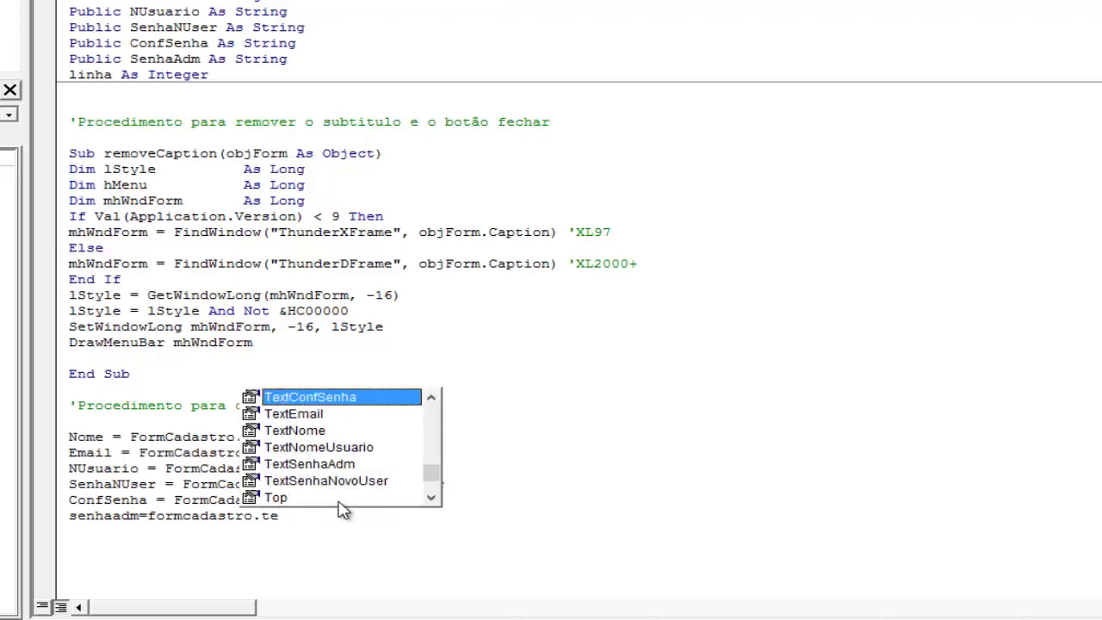
key(Down)
key(Down)
key(Down)
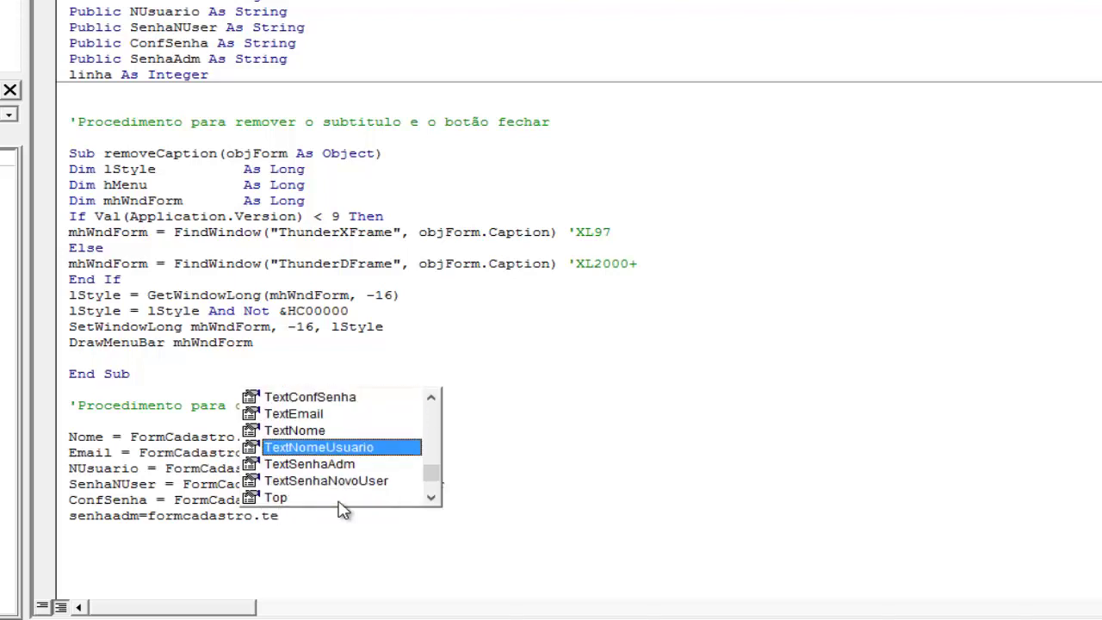
key(Down)
key(Tab)
key(Return)
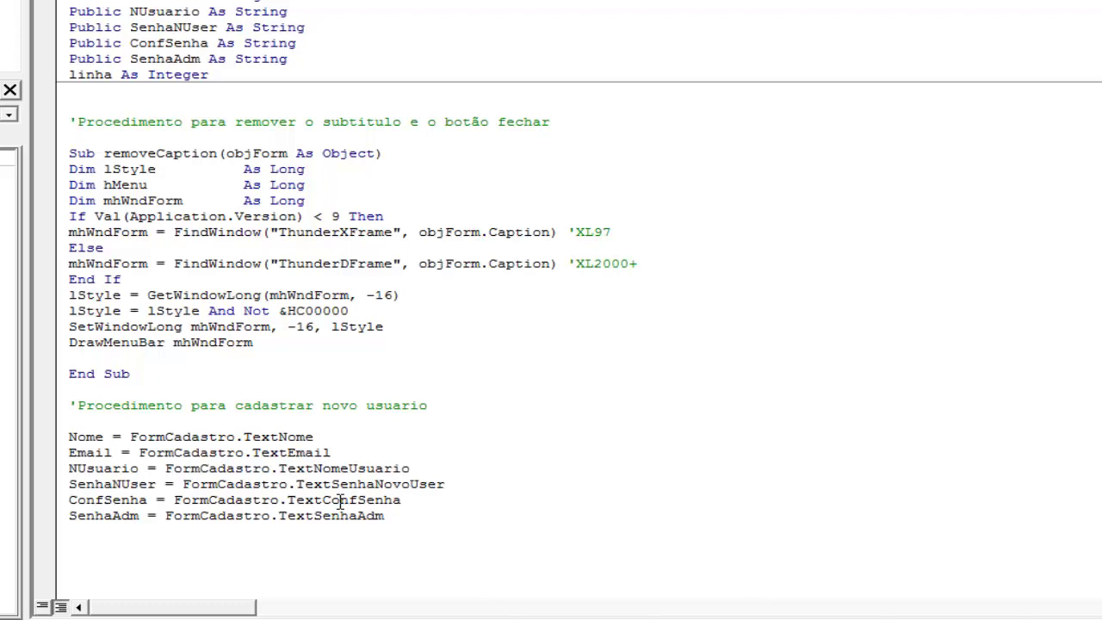
- Add linha = 2 after a blank line below the SenhaAdm assignment
key(Return)
text(linh)
text(a=2)
key(Return)
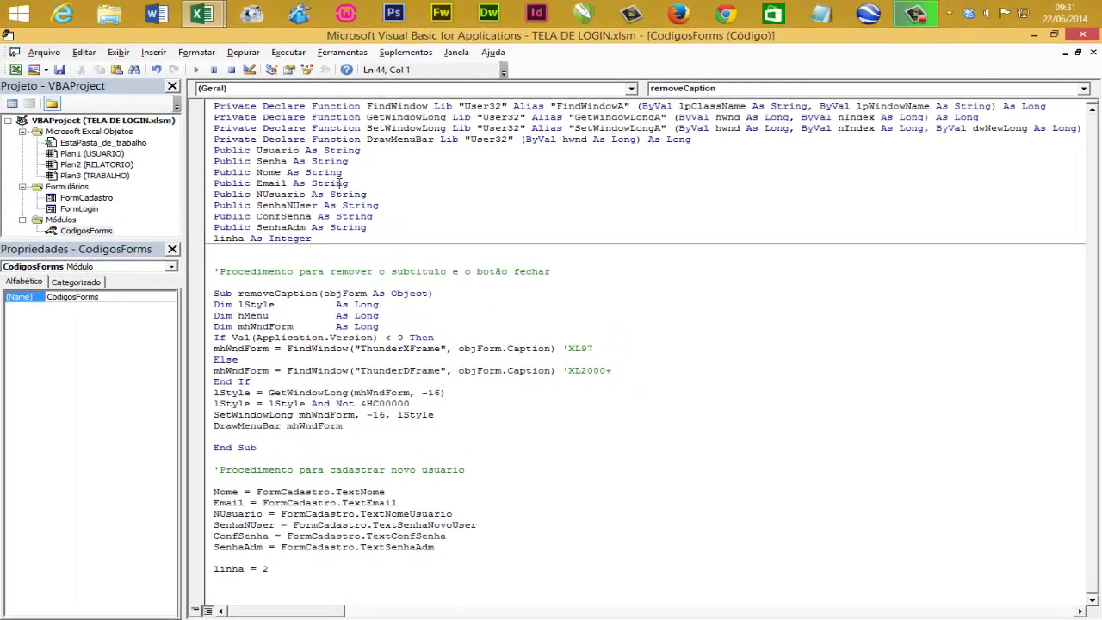
click(203, 13)
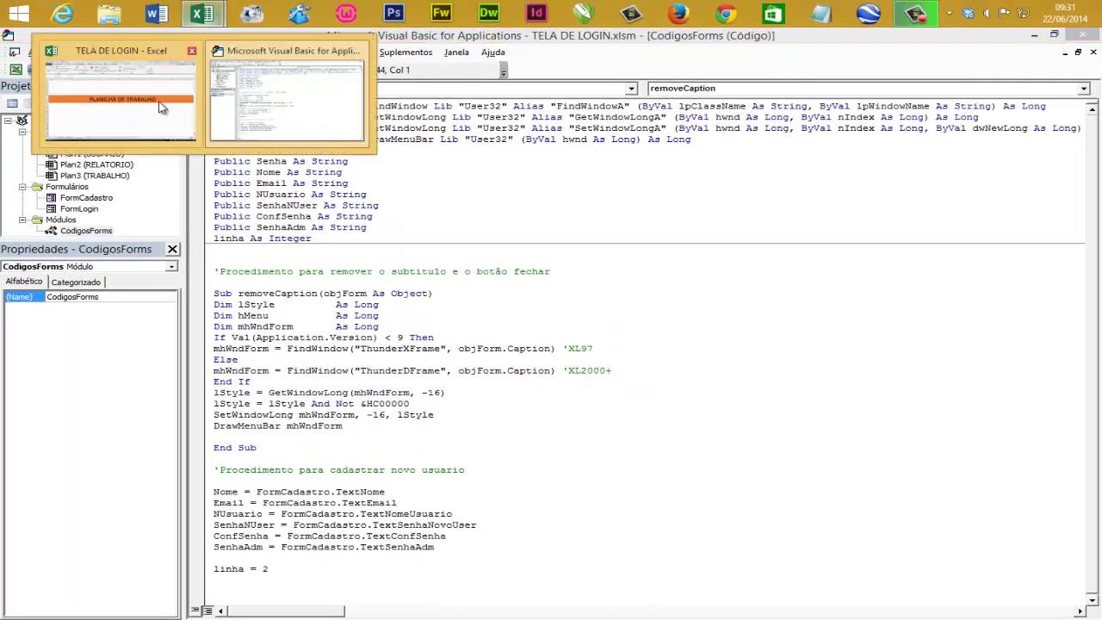
- Switch to the TELA DE LOGIN workbook and show its USUARIO sheet
click(160, 107)
click(98, 592)
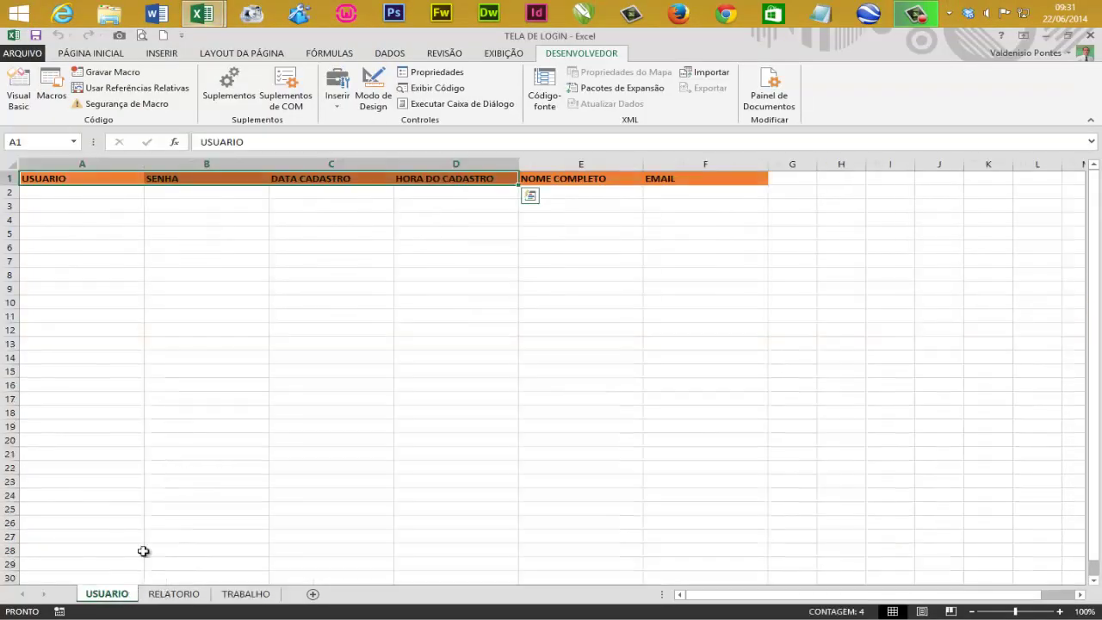
click(43, 192)
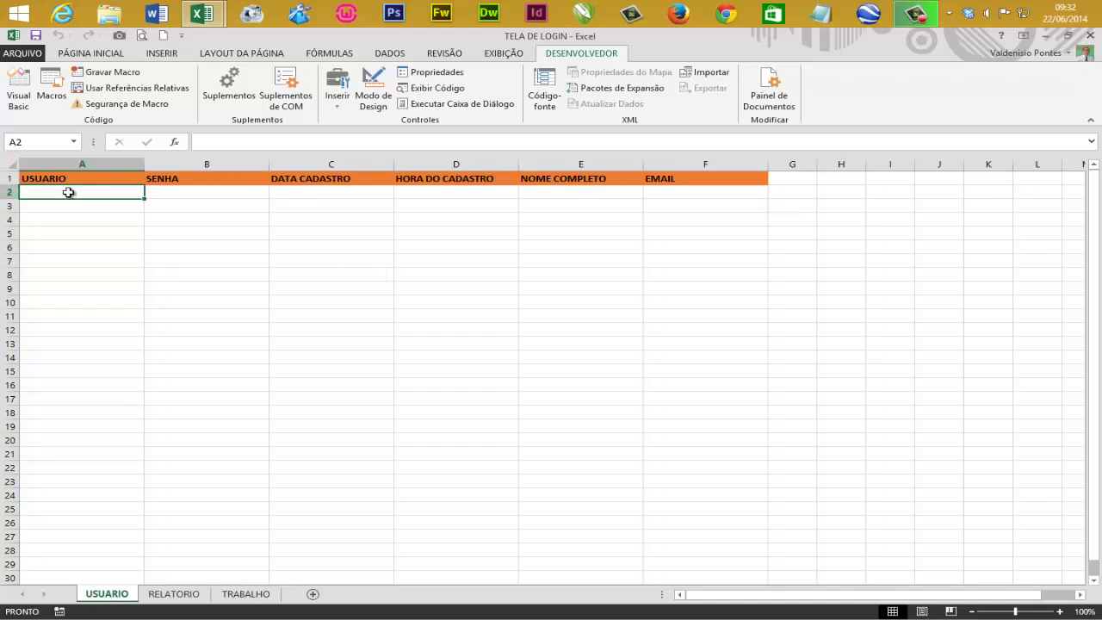
- Review columns USUARIO, SENHA, DATA CADASTRO, HORA DO CADASTRO, NOME COMPLETO and EMAIL
click(74, 164)
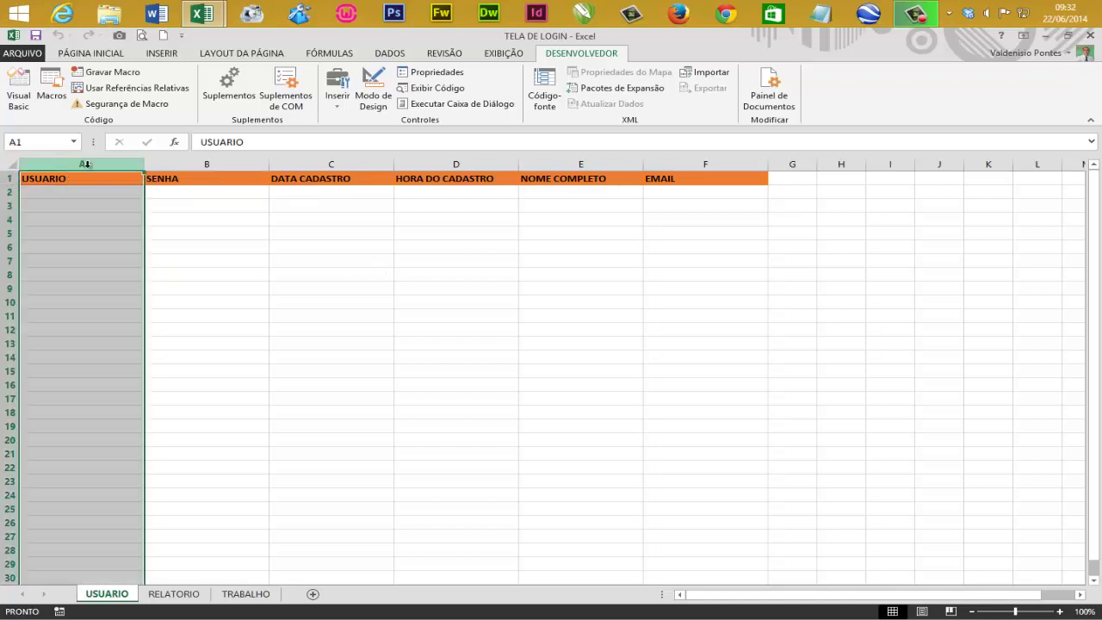
click(234, 164)
click(315, 163)
click(433, 164)
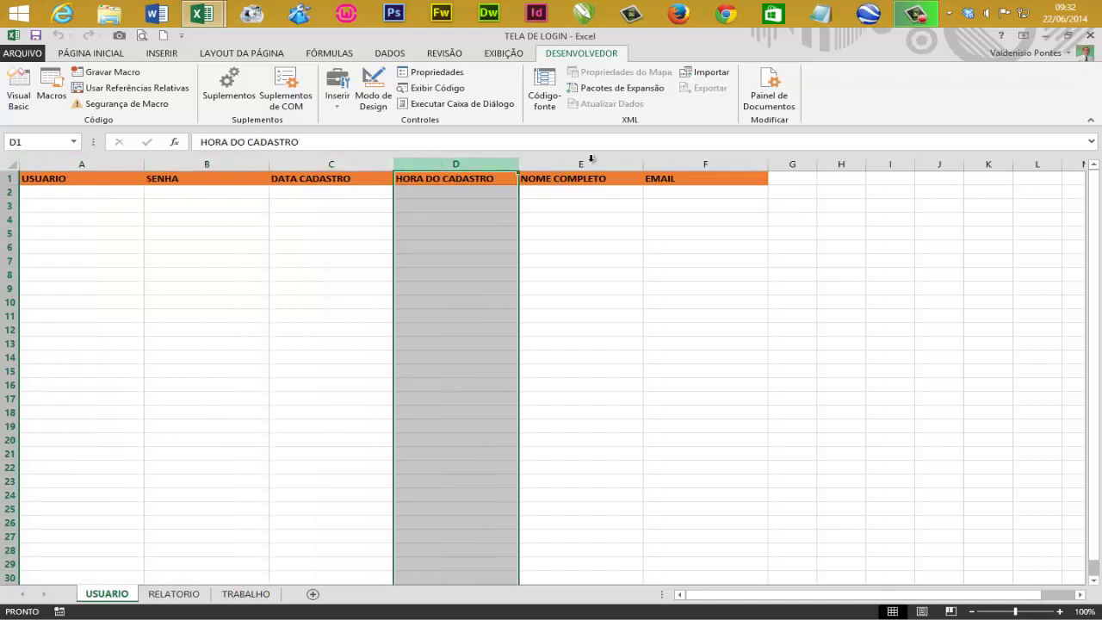
click(594, 162)
click(684, 162)
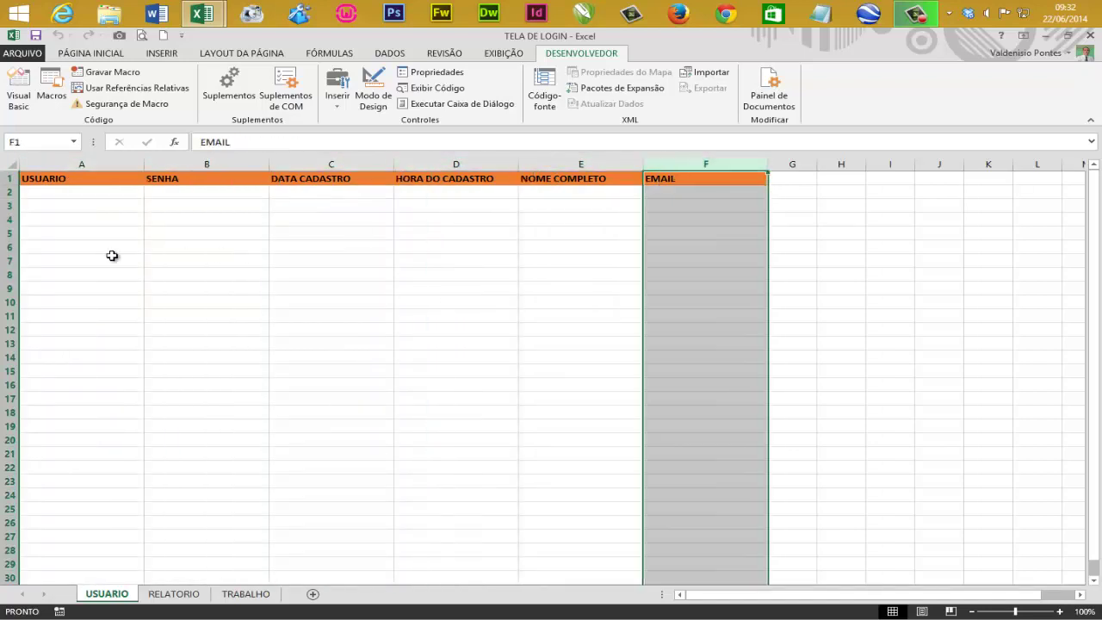
click(66, 193)
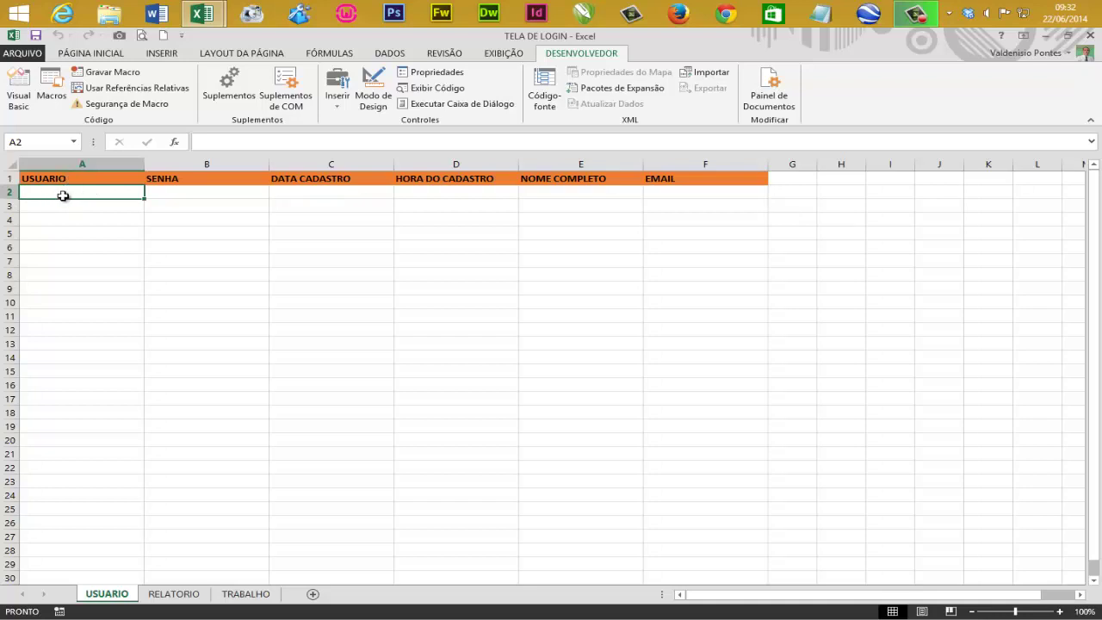
- Check cells A1 and A2 on the USUARIO sheet, then switch back to the VBA editor
click(62, 178)
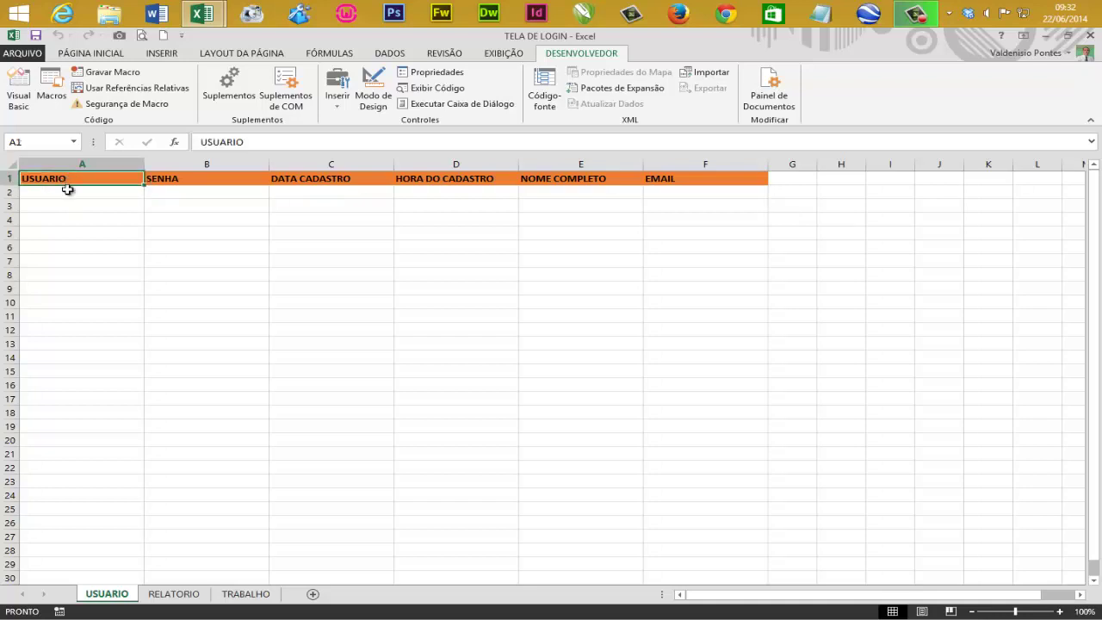
click(67, 190)
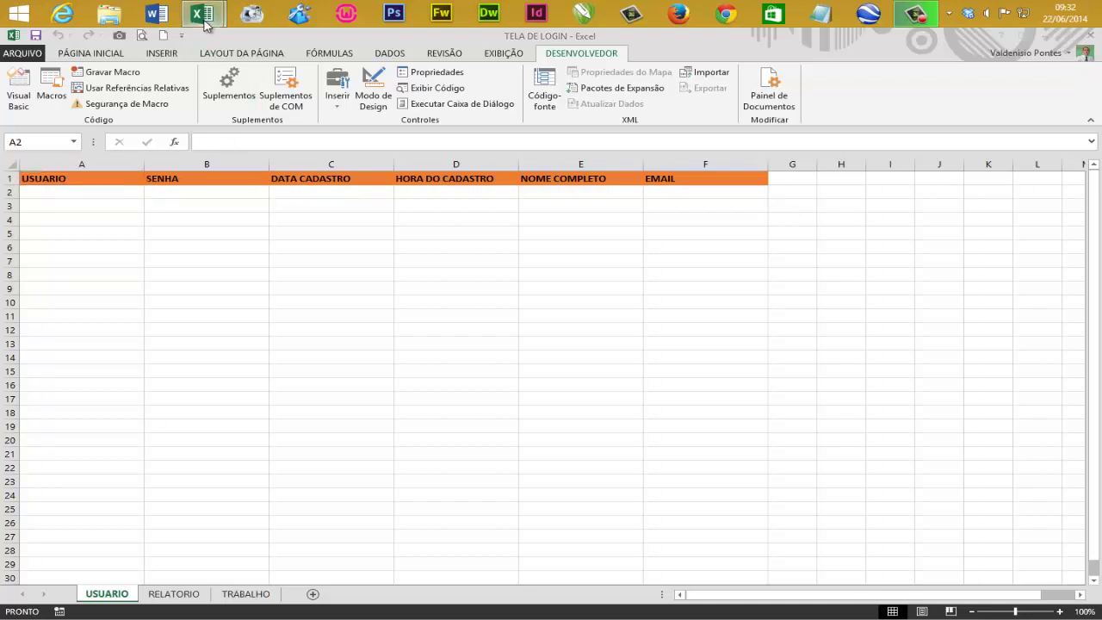
mouse_move(205, 23)
click(340, 50)
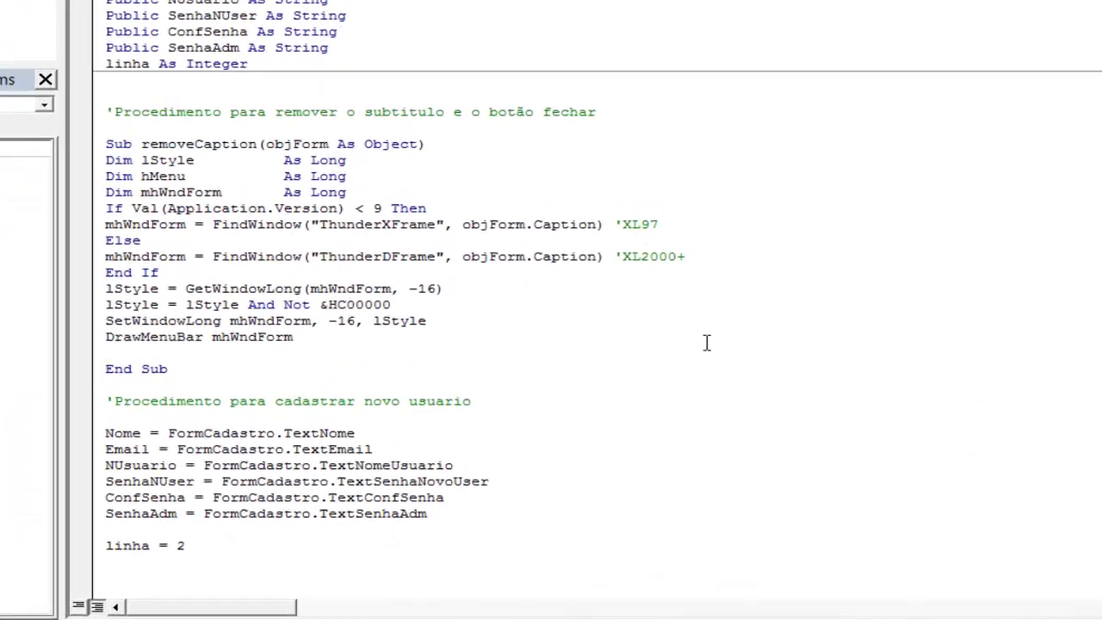
- Begin a 'do until' line below linha = 2, then bring the Excel workbook forward
scroll(753, 292, down, 5)
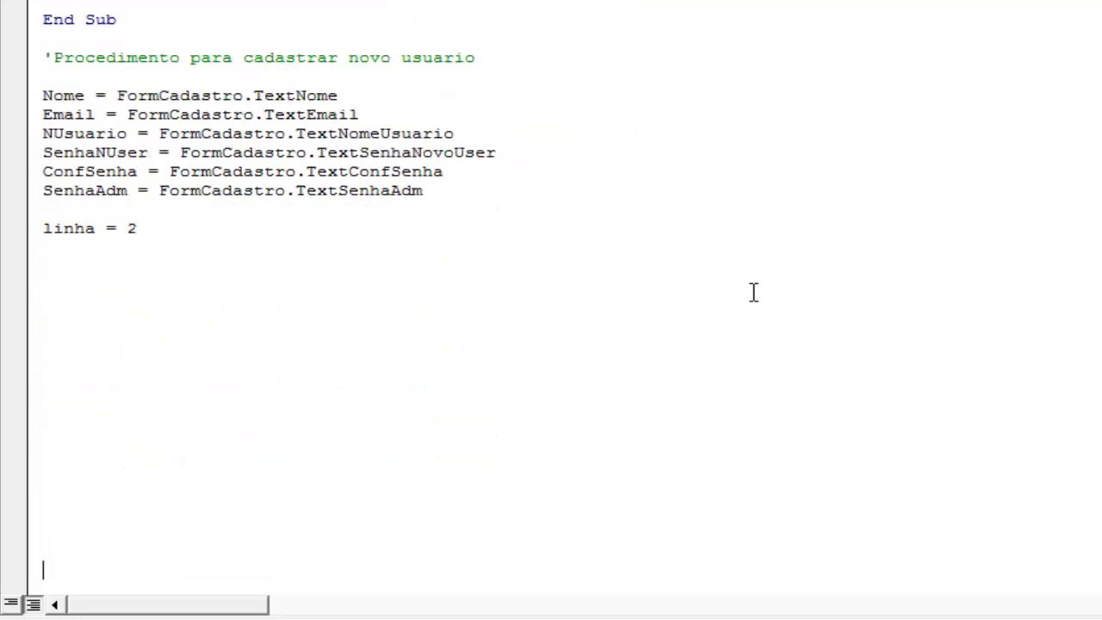
scroll(753, 293, down, 2)
click(75, 136)
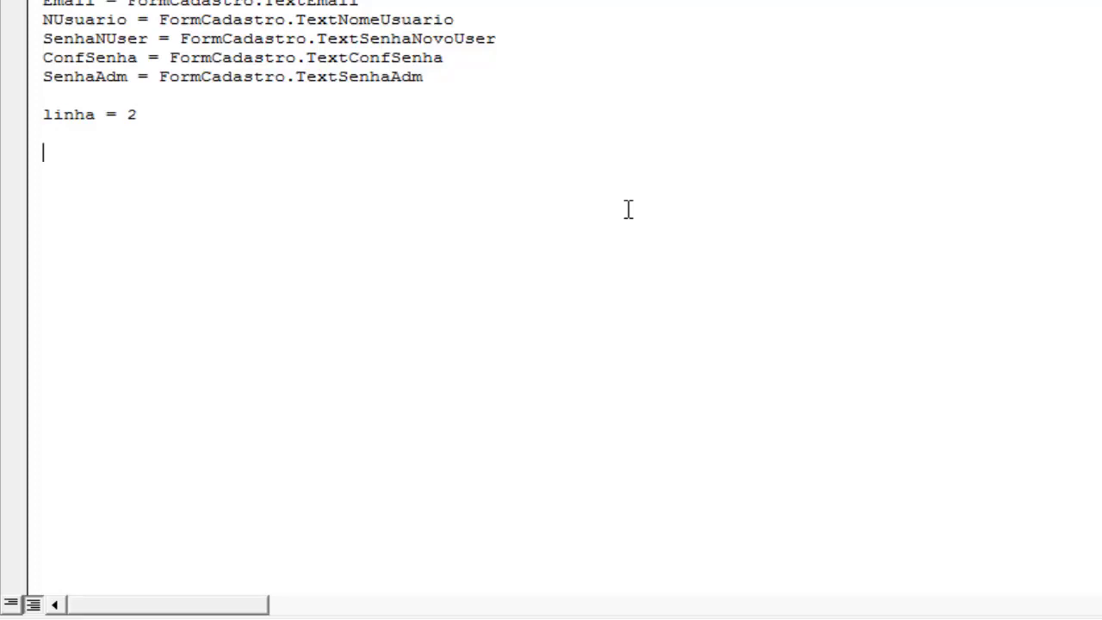
text(d)
text(o until)
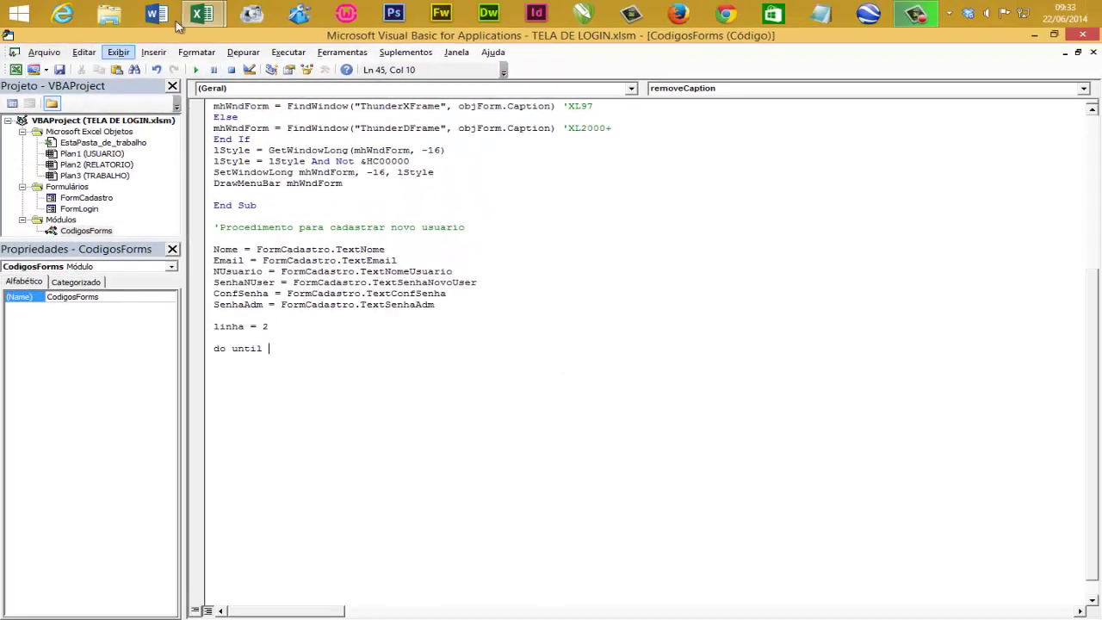
mouse_move(203, 14)
click(53, 135)
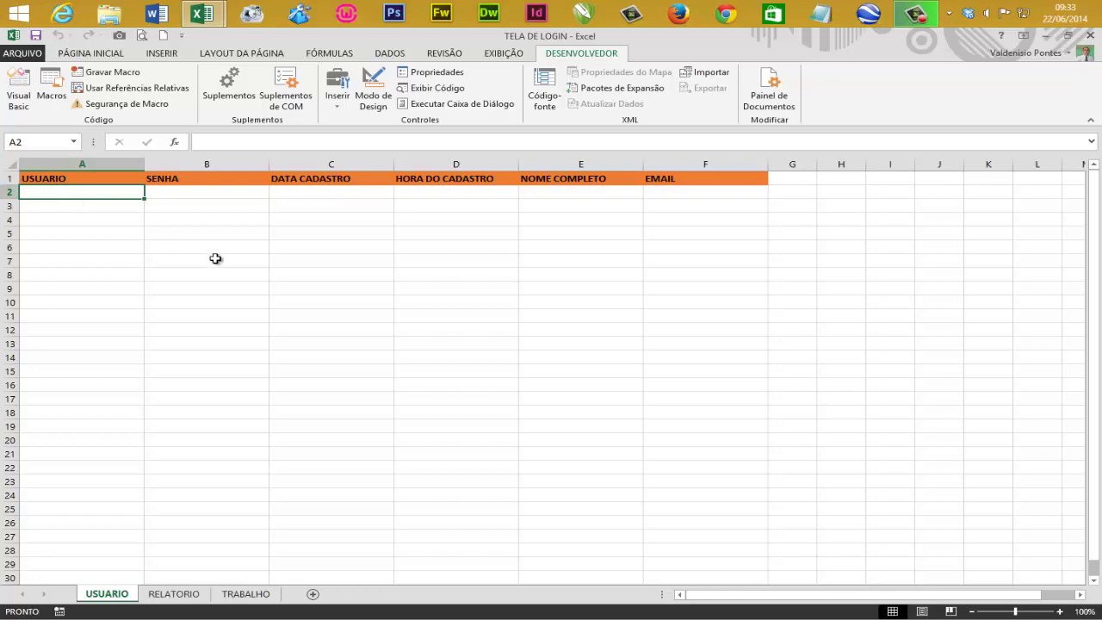
- Write the loop: Do Until Sheets("USUARIO").Cells(linha,1)="", then linha=linha+1, then Loop
click(206, 13)
click(231, 55)
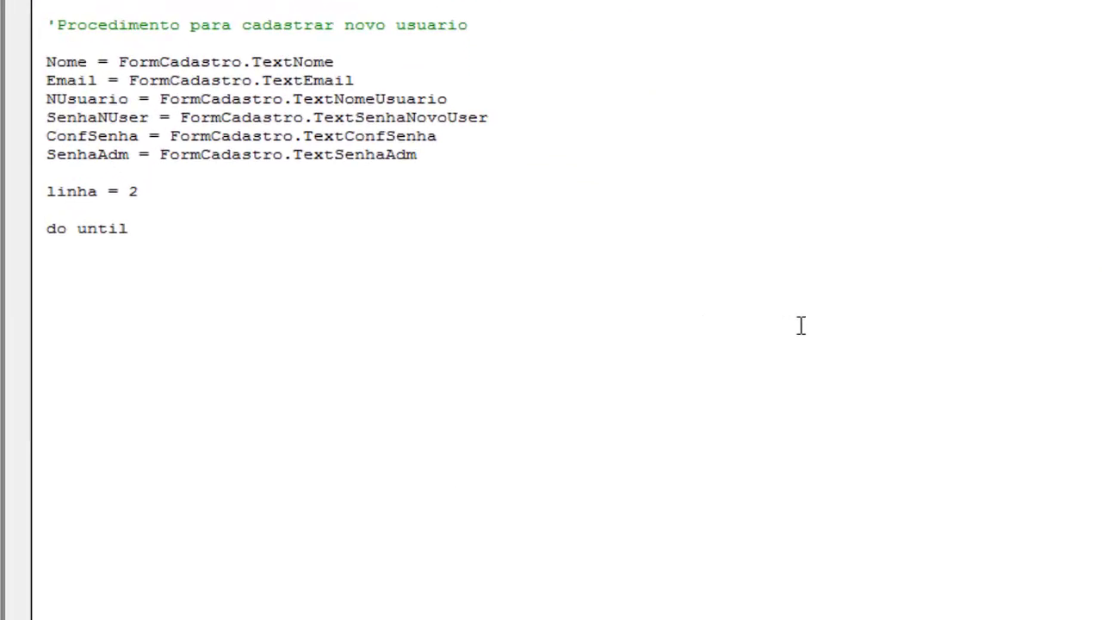
text(sh)
text(eets)
text((")
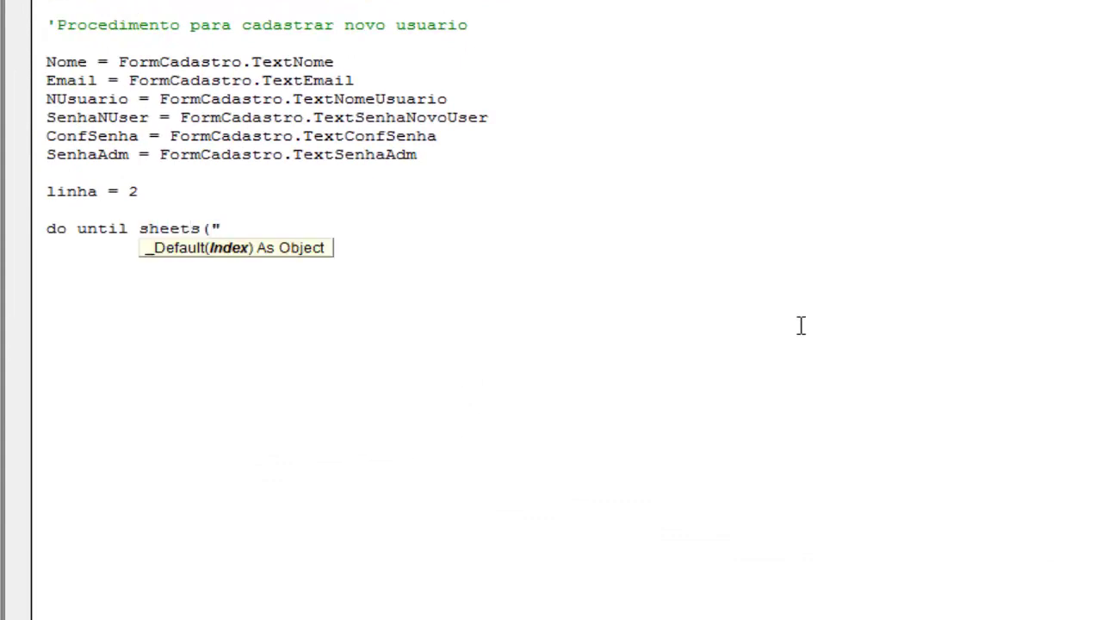
text(USUARIO)
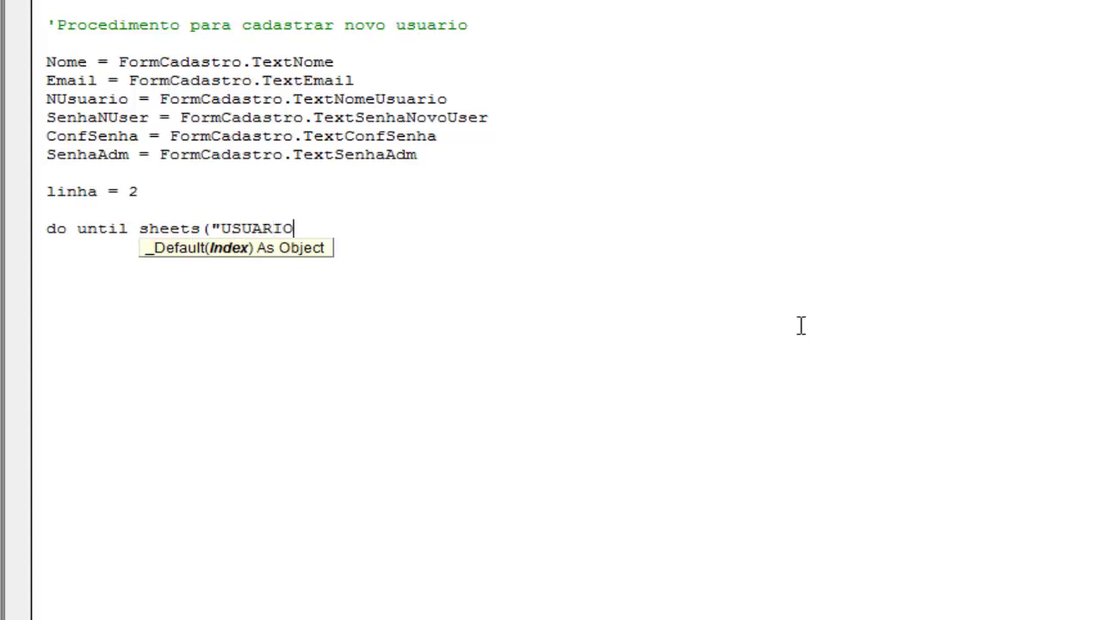
text("))
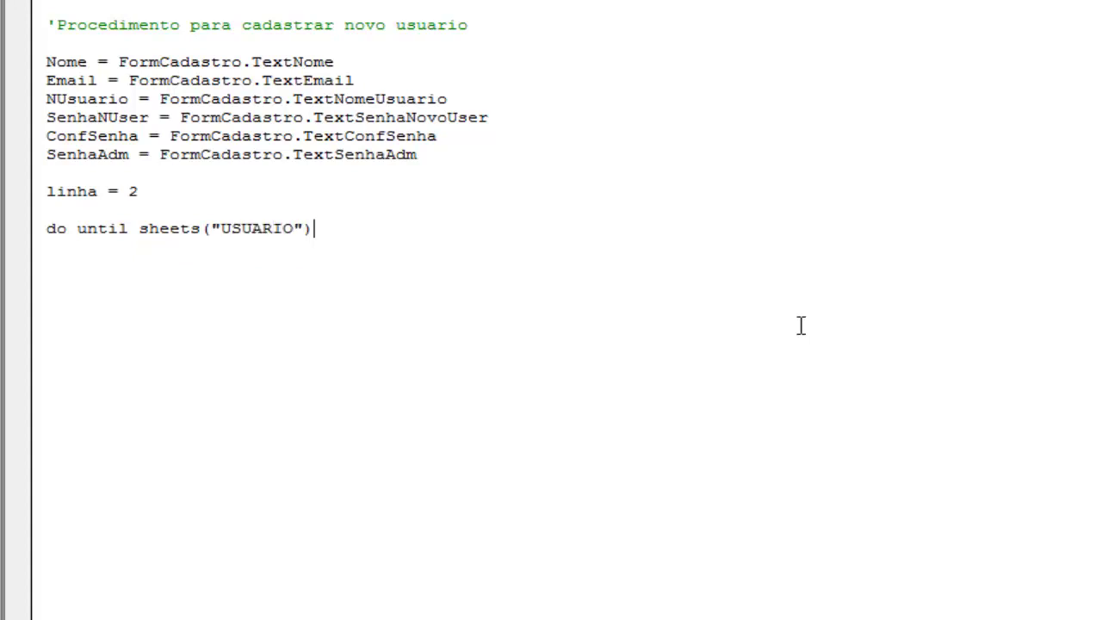
text(.c)
text(ells)
text((linh)
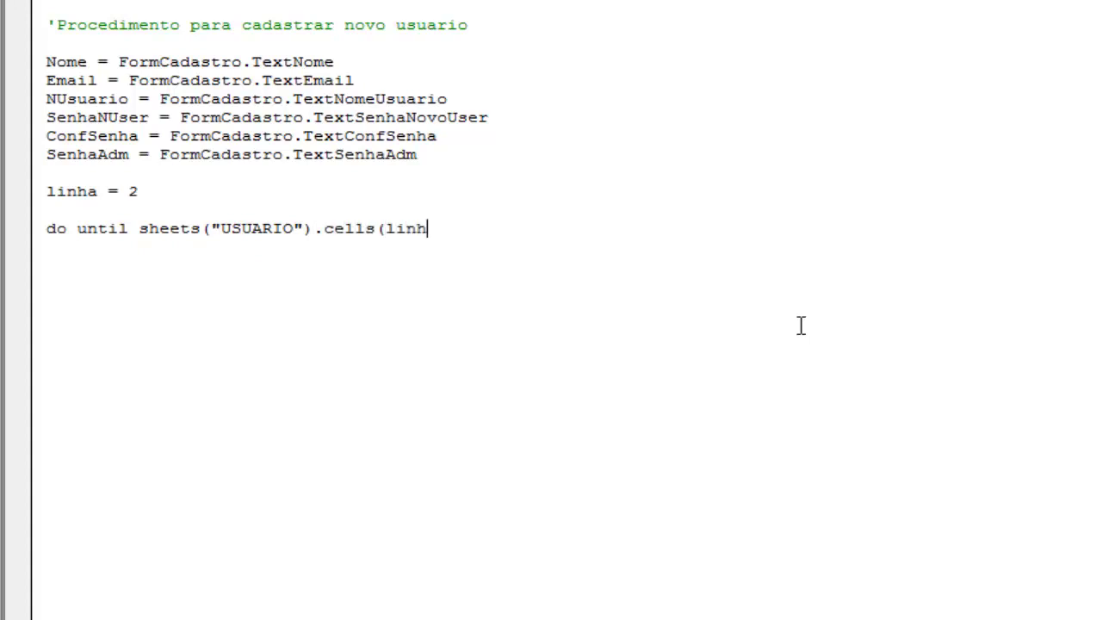
text(a,)
text(1))
text(="")
key(Return)
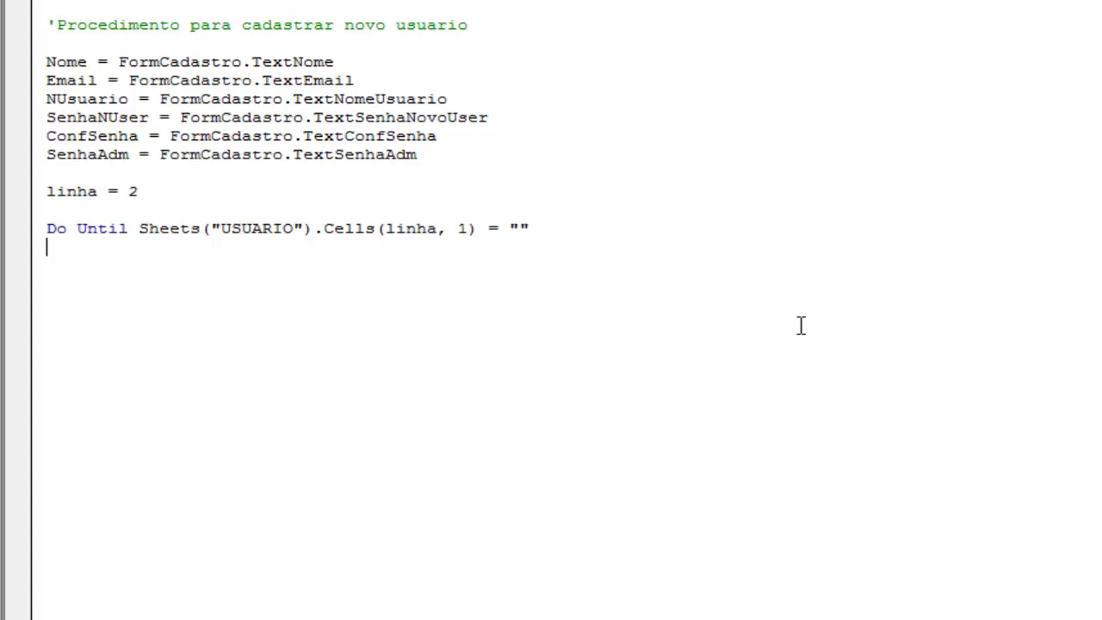
text(linh)
text(a)
text(=linha)
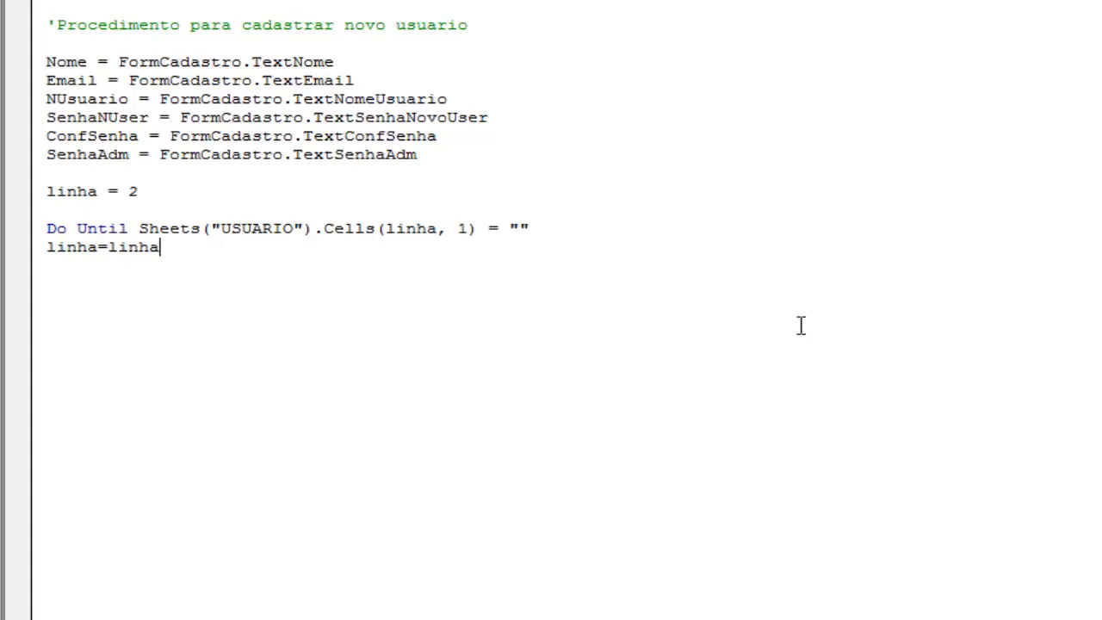
text(+1)
key(Return)
text(lo)
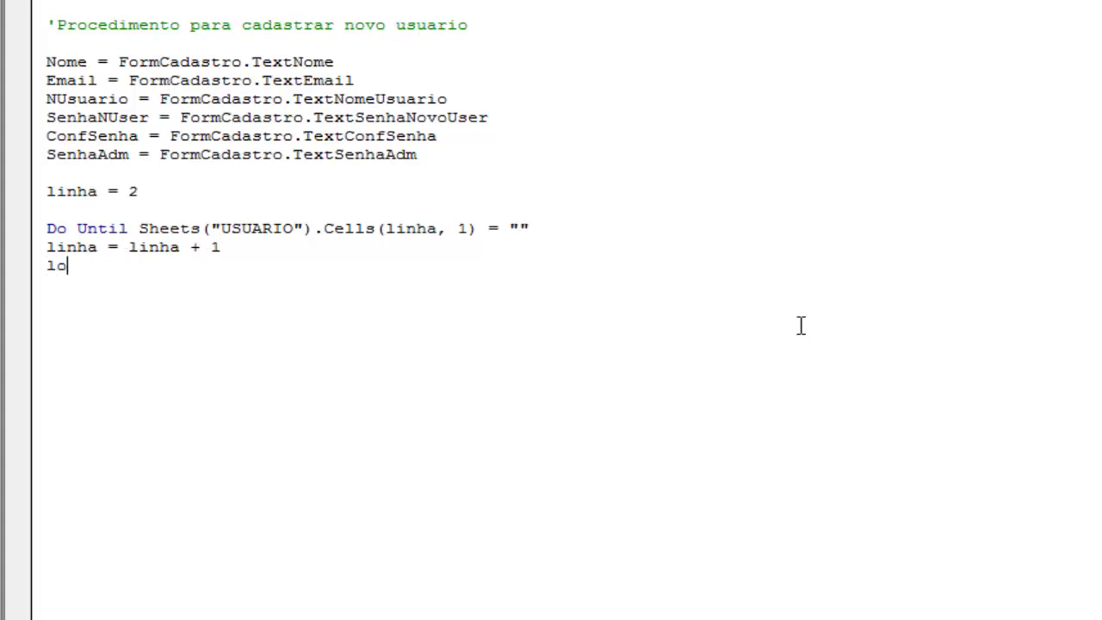
text(op)
key(Return)
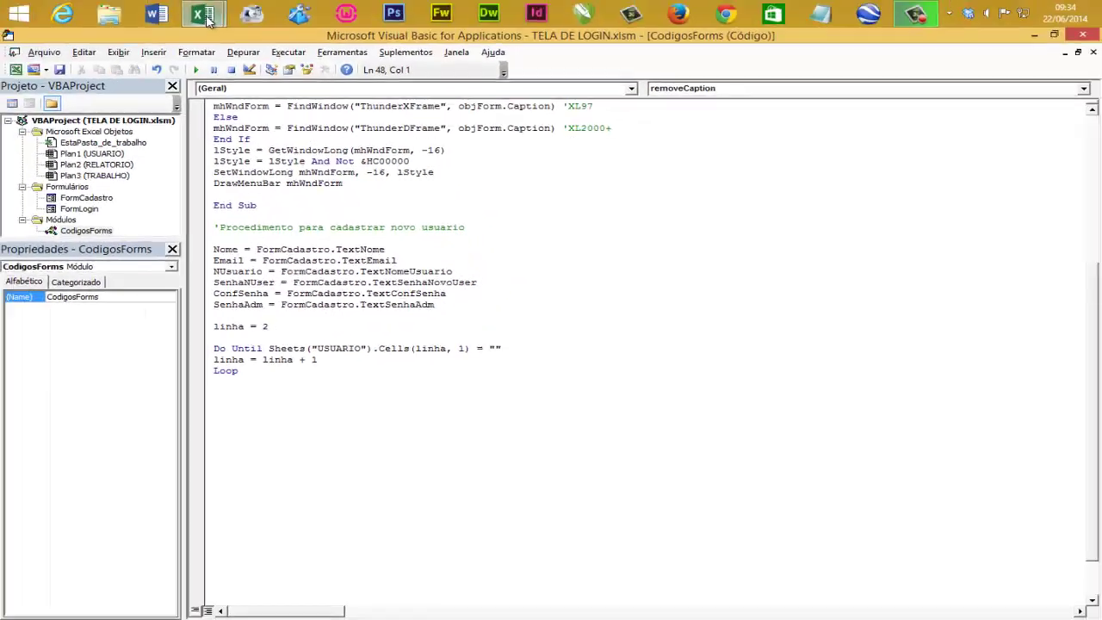
mouse_move(207, 20)
click(112, 95)
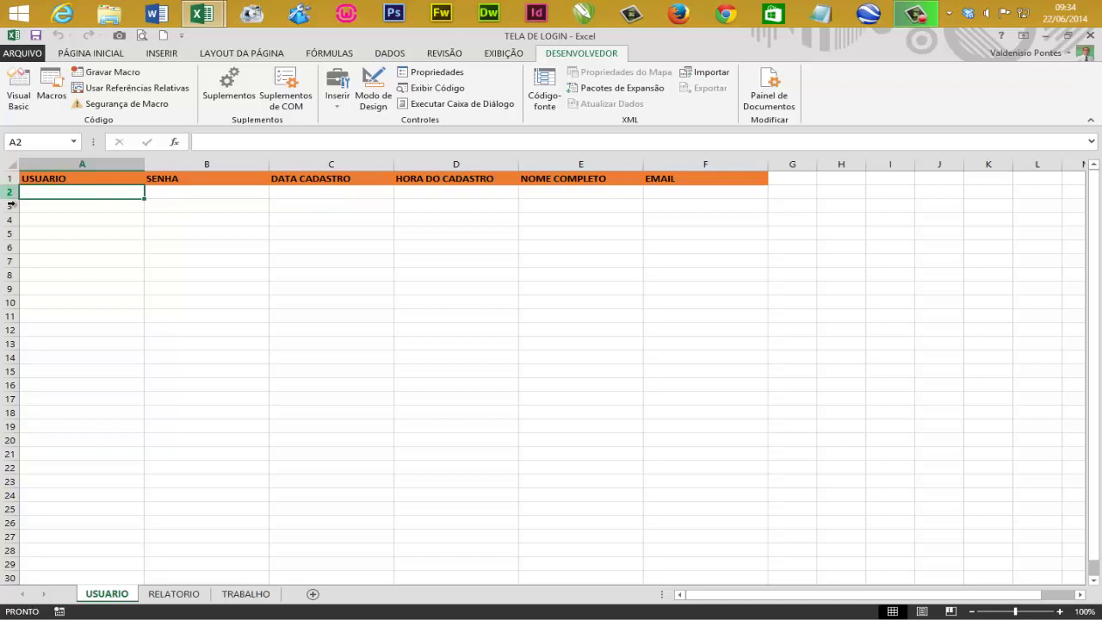
click(71, 207)
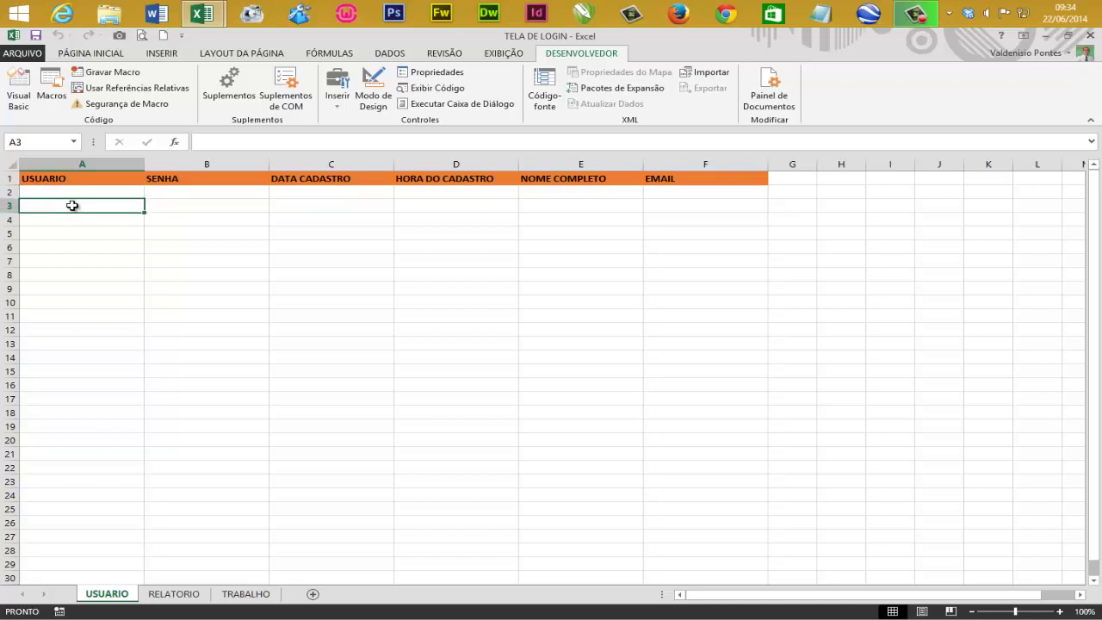
click(57, 219)
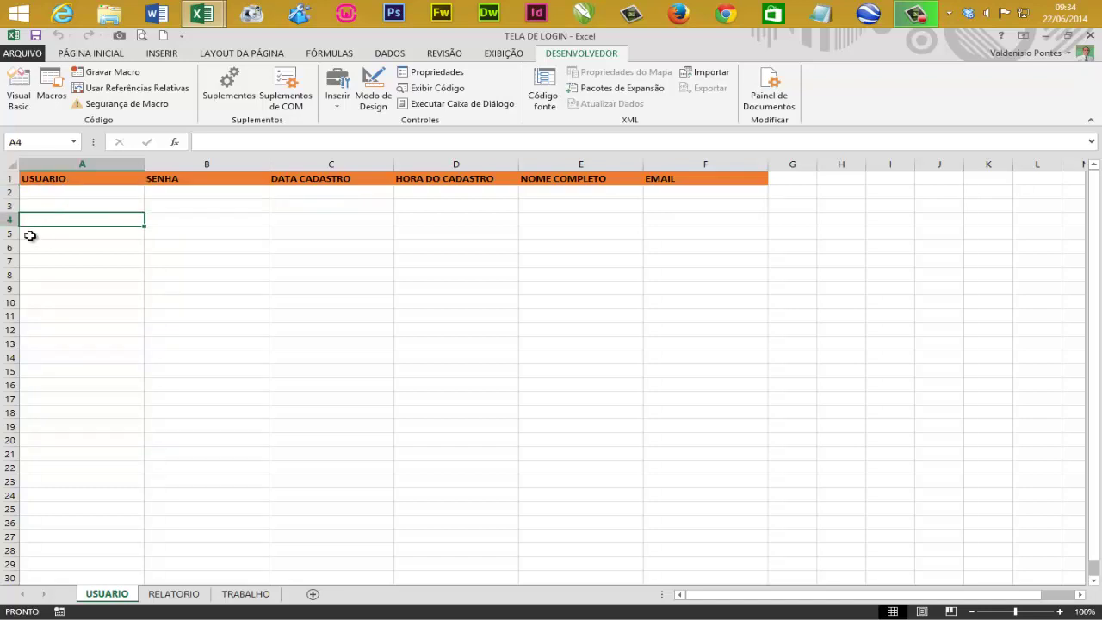
click(60, 237)
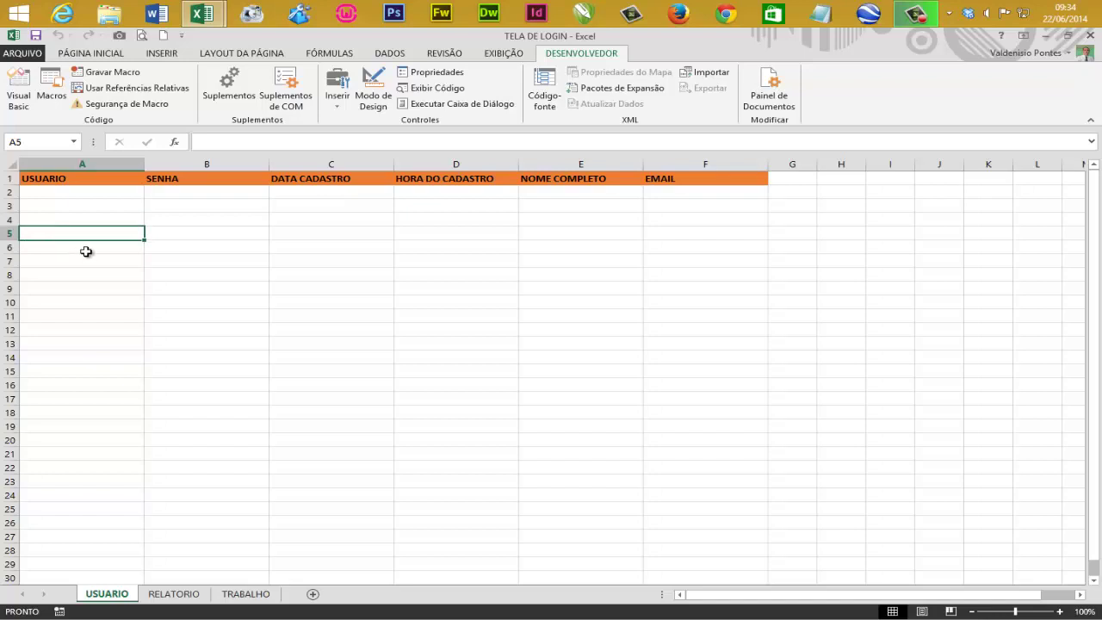
click(82, 195)
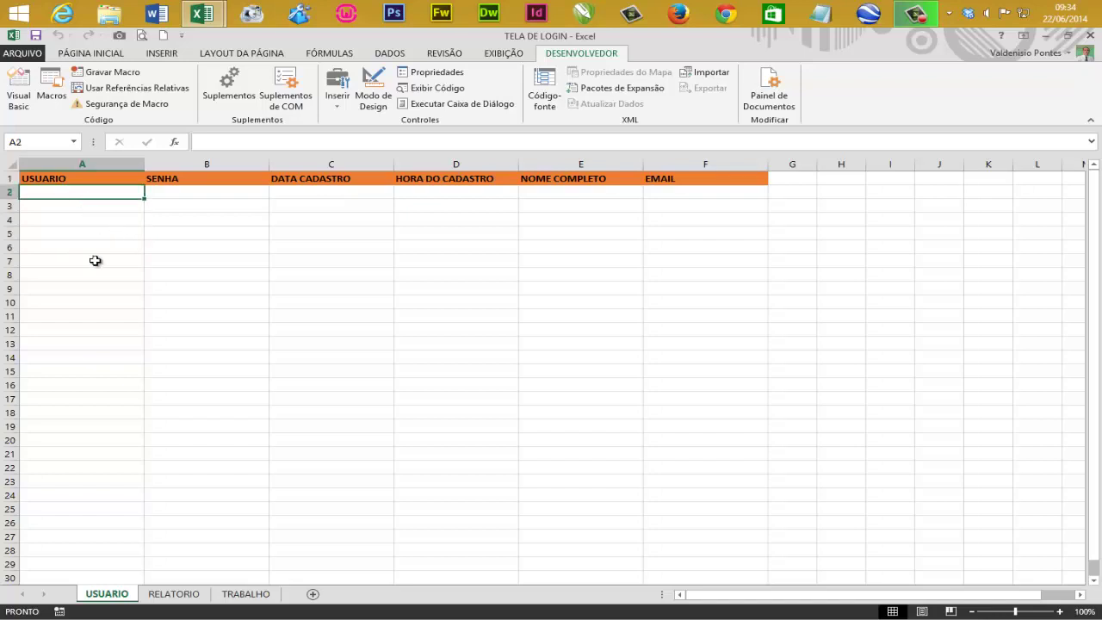
click(213, 15)
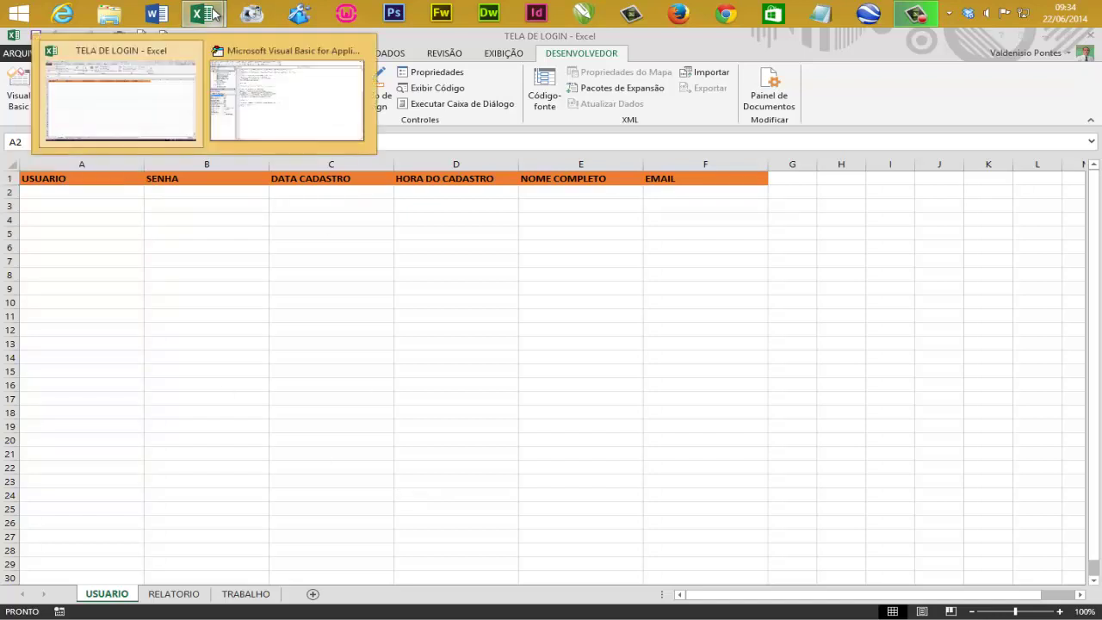
click(303, 103)
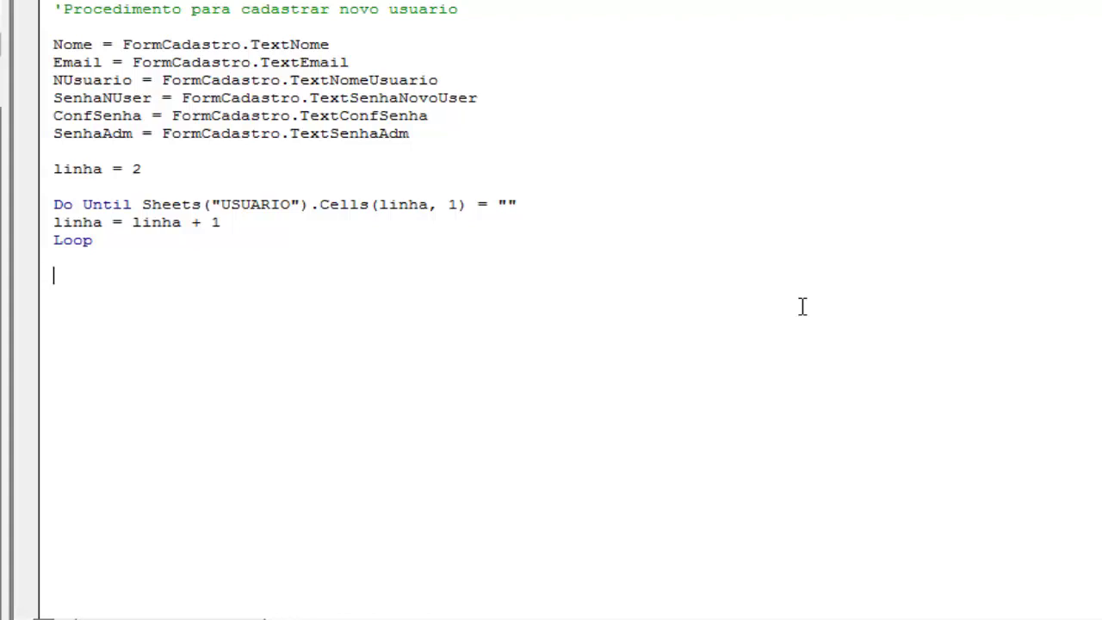
- Type 'if' below Loop and open the FormCadastro form in design view
text(if)
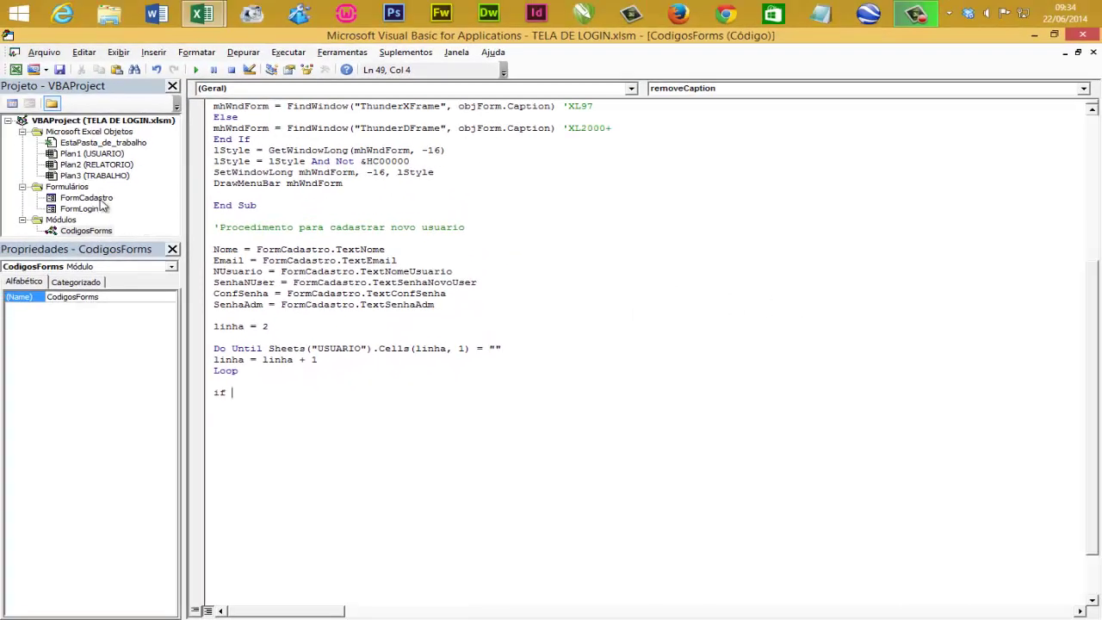
double_click(86, 198)
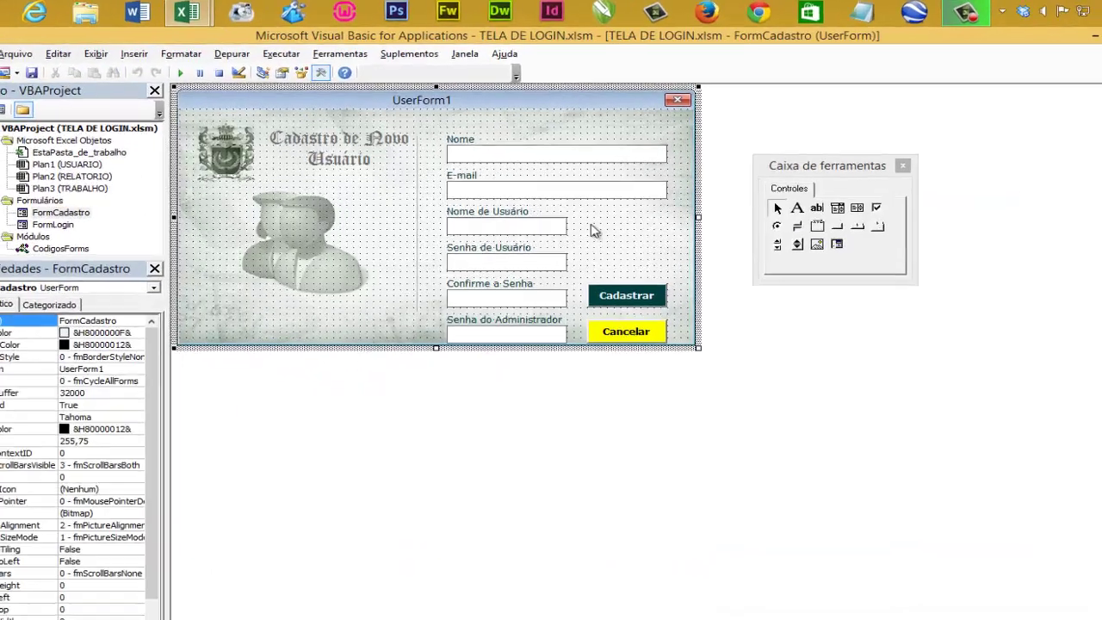
- Select each FormCadastro text box, from Nome to Senha do Administrador, to view its properties
click(486, 154)
click(485, 190)
click(496, 228)
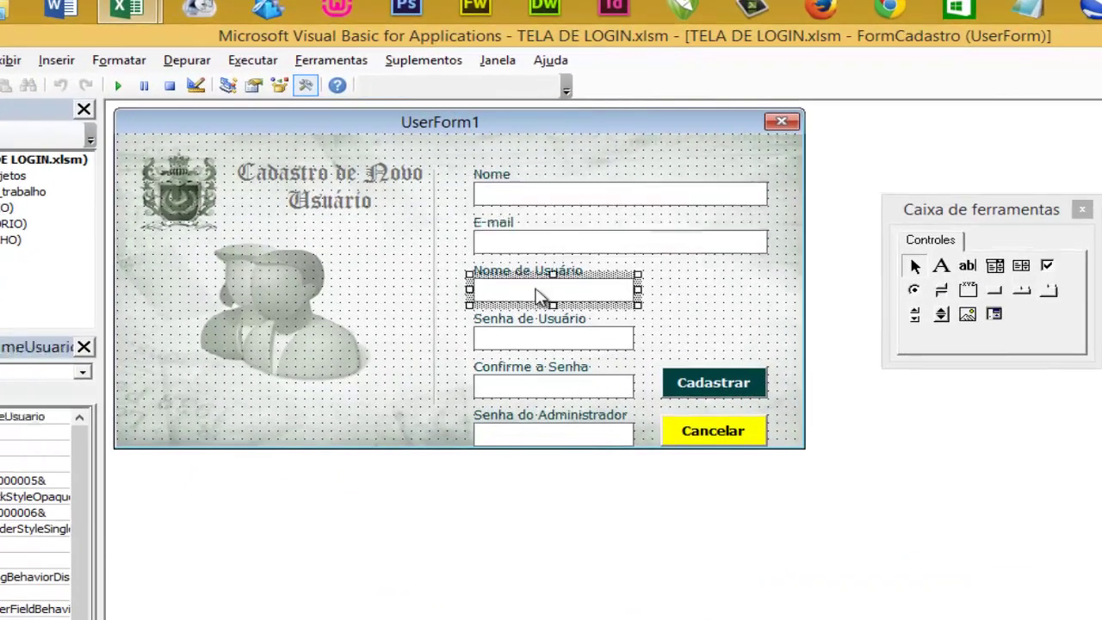
click(542, 337)
click(542, 386)
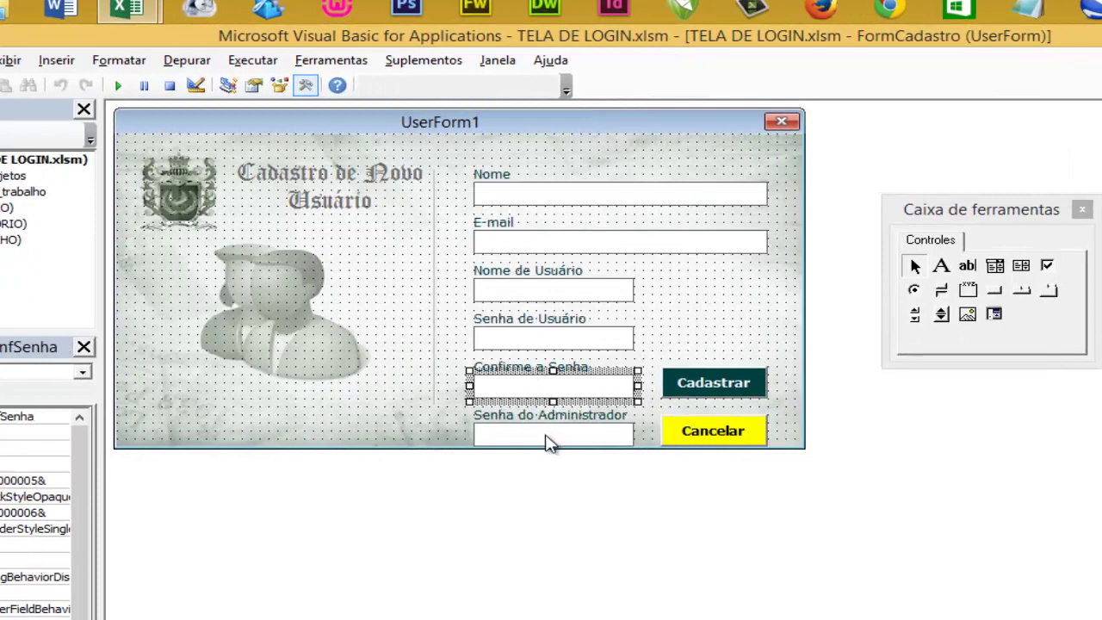
click(549, 439)
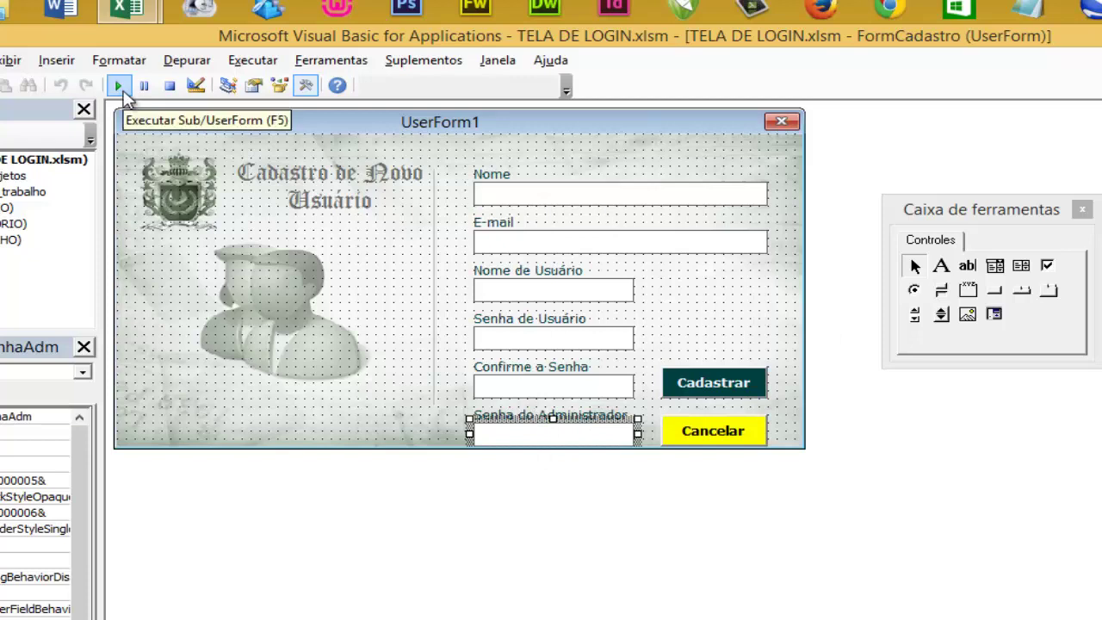
- Compare the Senha de Usuário and Confirme a Senha field names, then open CodigosForms code
click(681, 332)
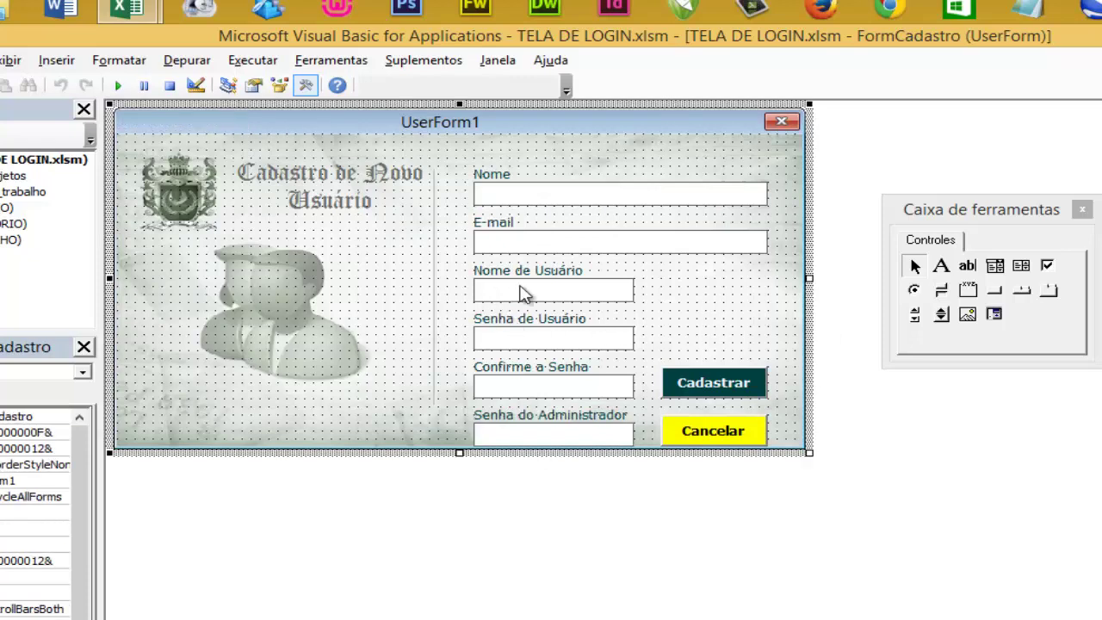
click(532, 338)
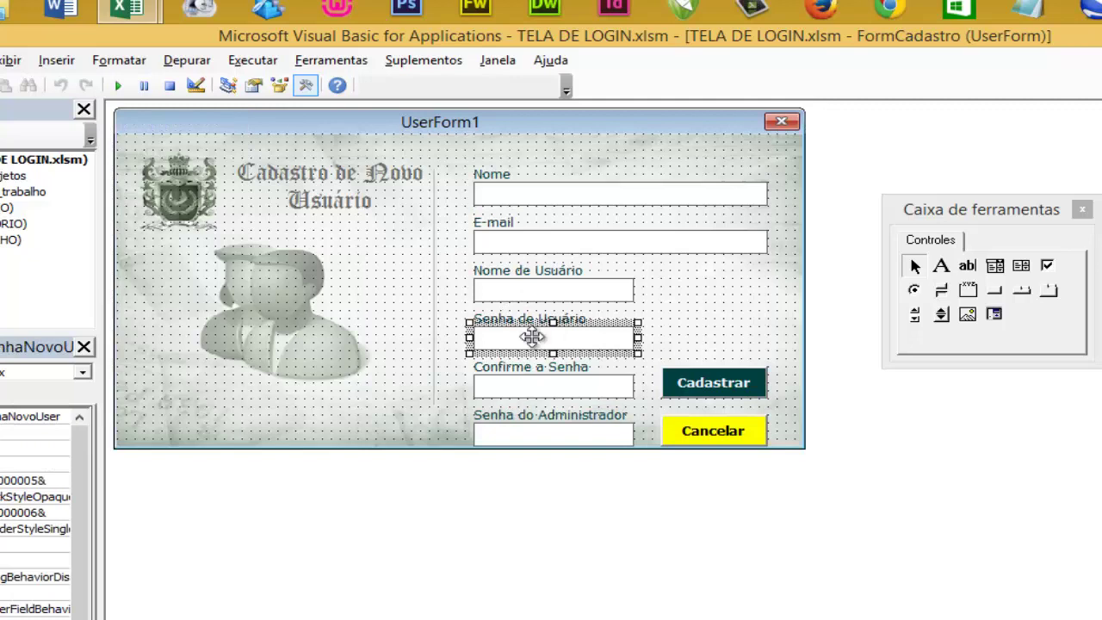
click(555, 392)
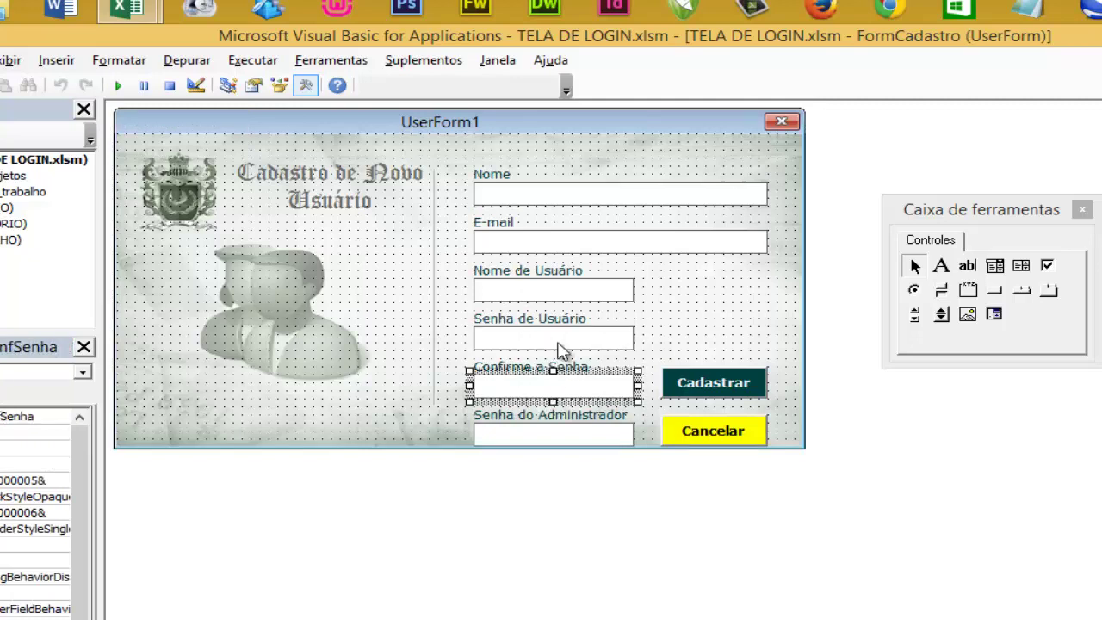
click(558, 347)
click(570, 395)
click(571, 338)
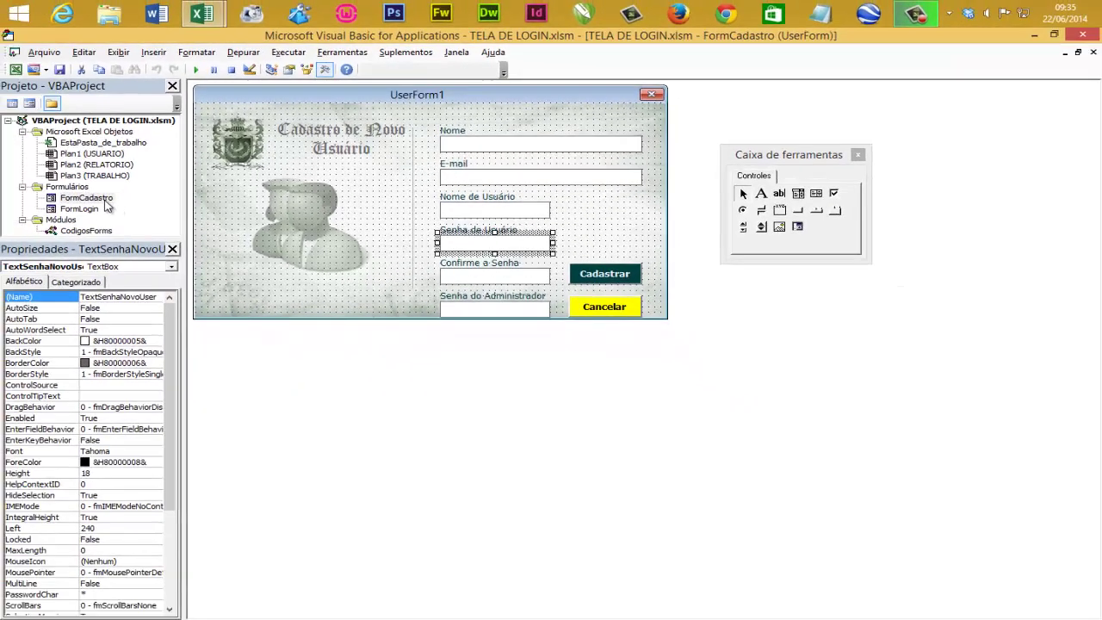
double_click(79, 233)
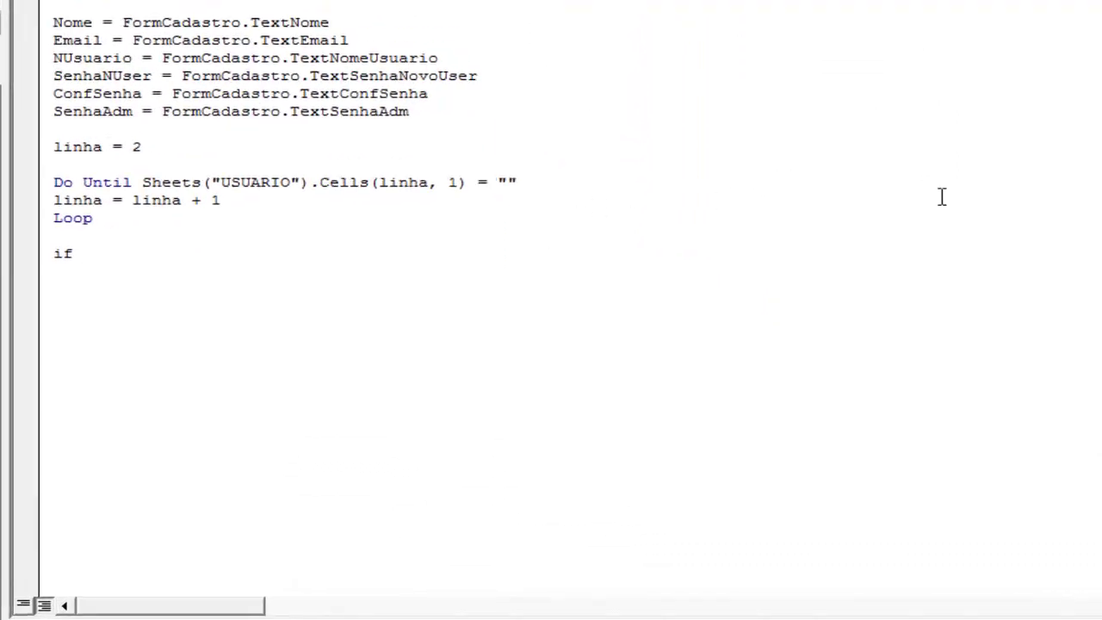
- Start the If condition with formcadastro.TextNome<>"" and formcadastro.TextEmail
text(formca)
text(das)
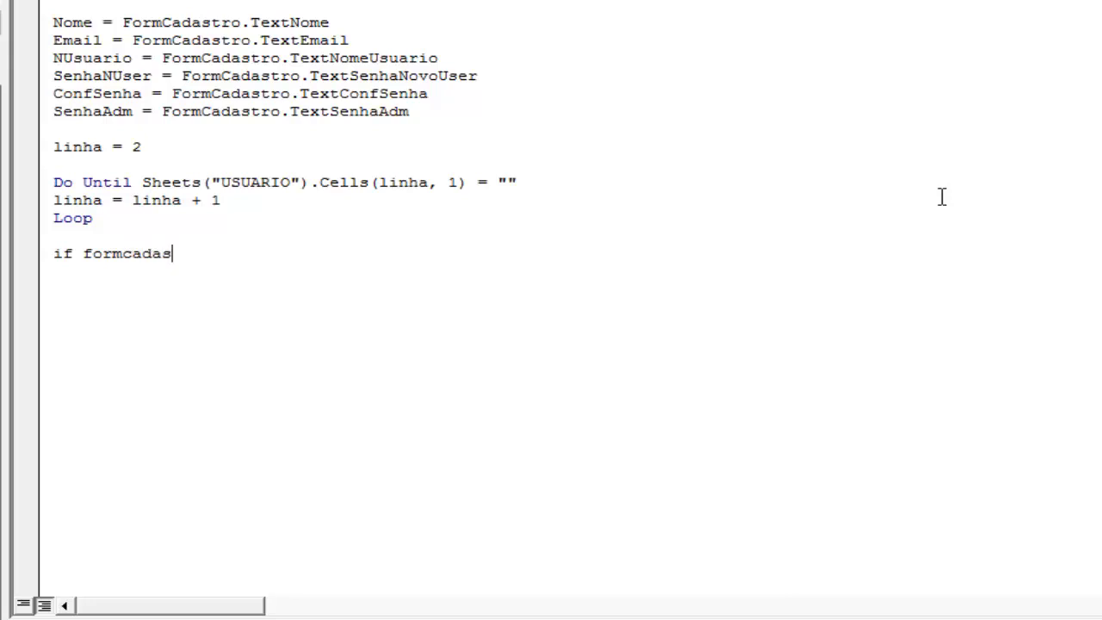
text(tro)
text(.)
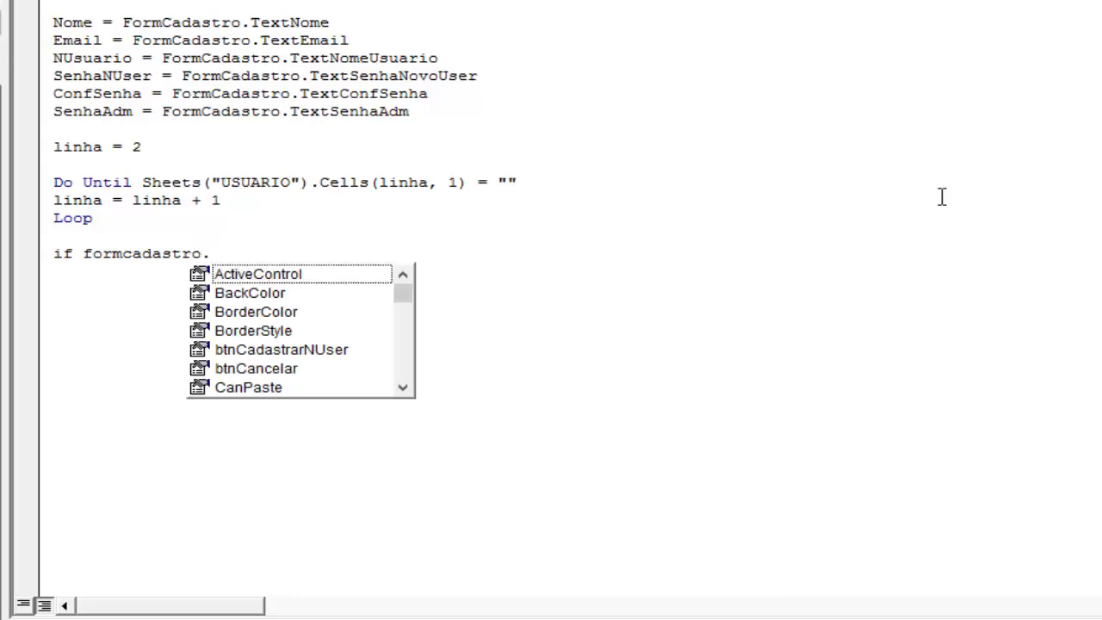
text(t)
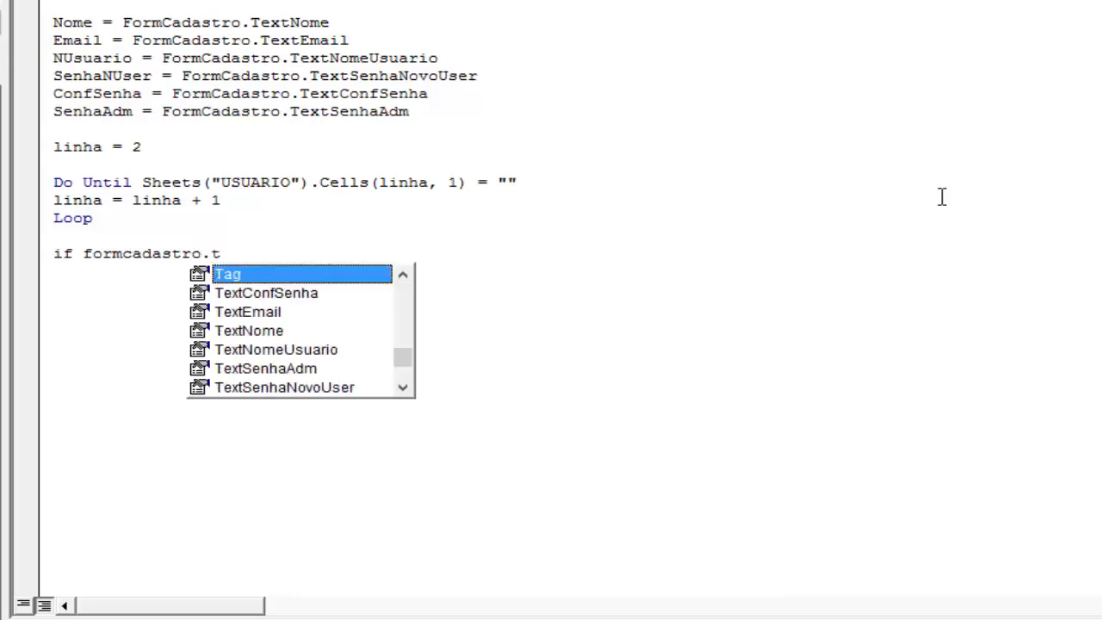
key(Down)
key(Down)
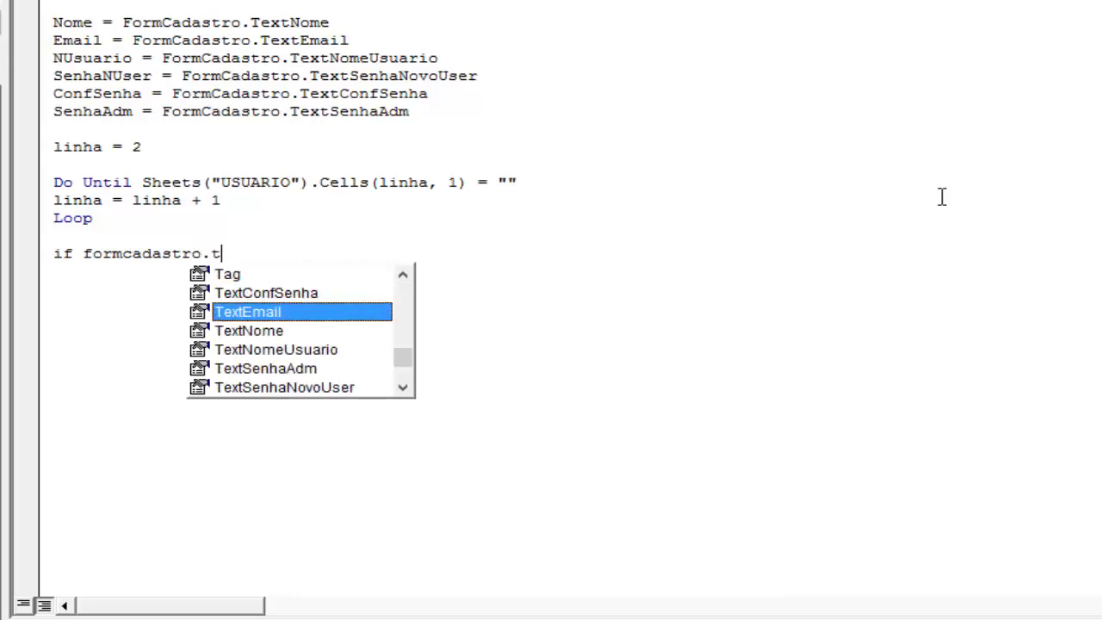
key(Down)
key(Tab)
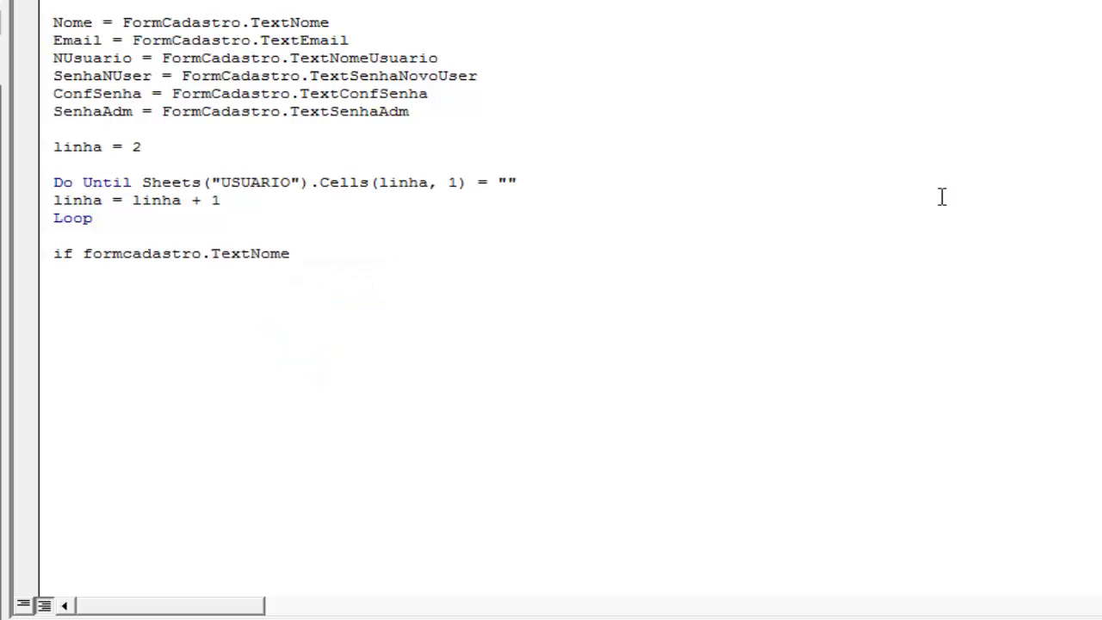
text(<>")
text(" a)
text(nd )
text(for)
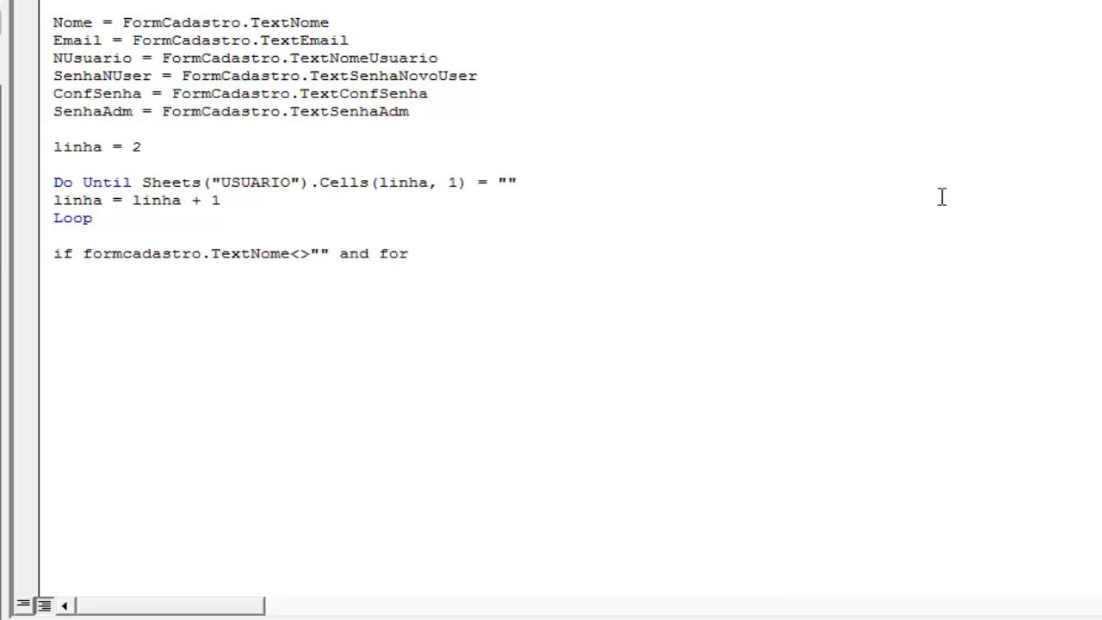
text(mcadas)
text(tro)
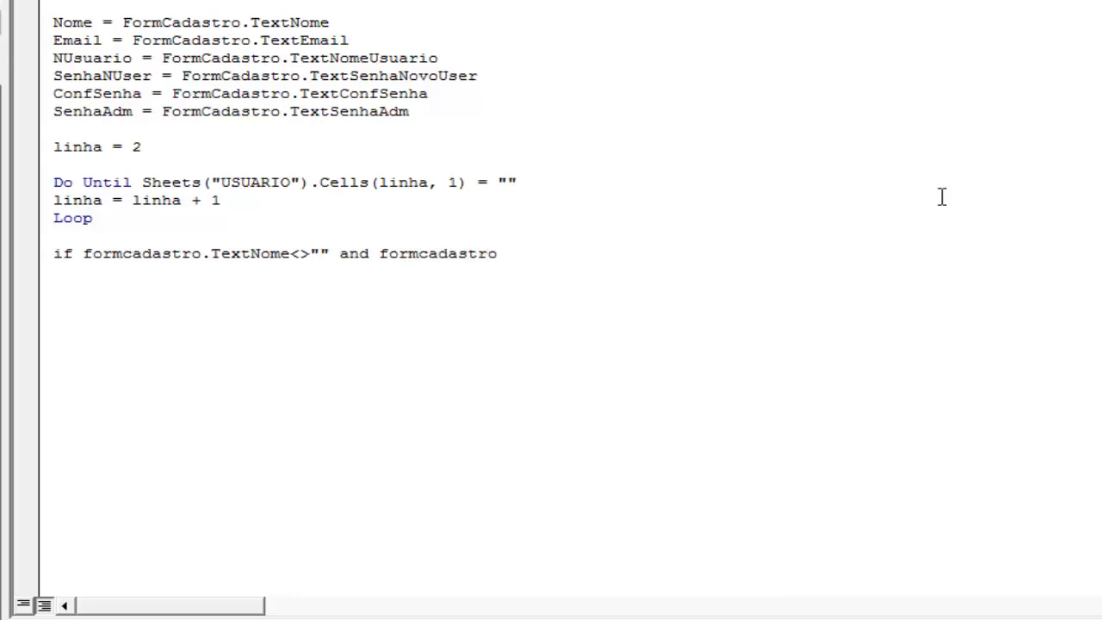
text(.)
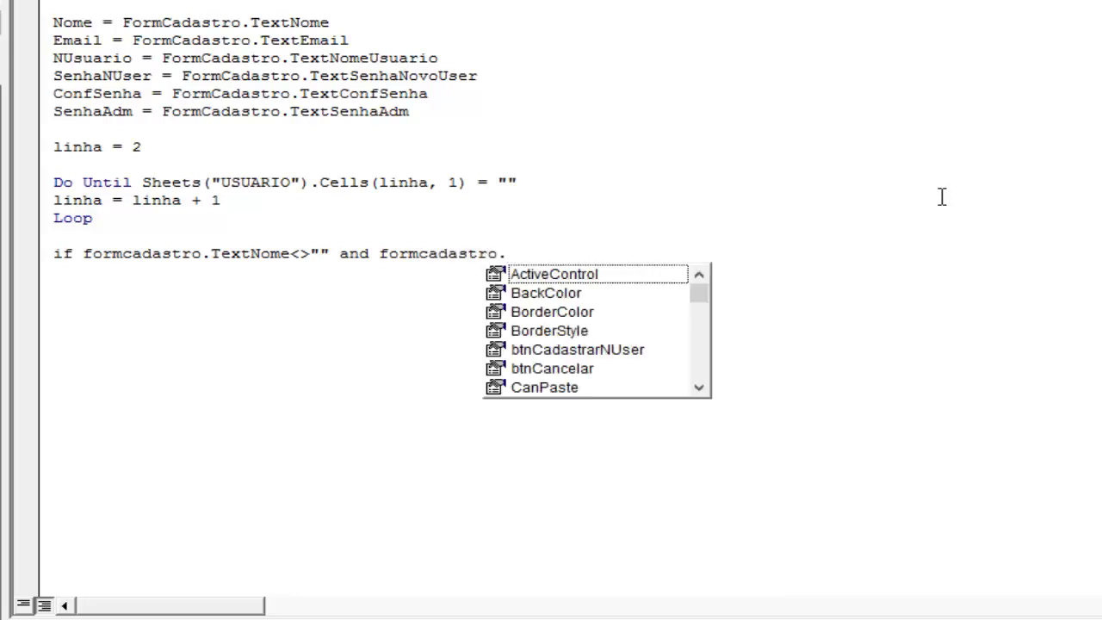
text(te)
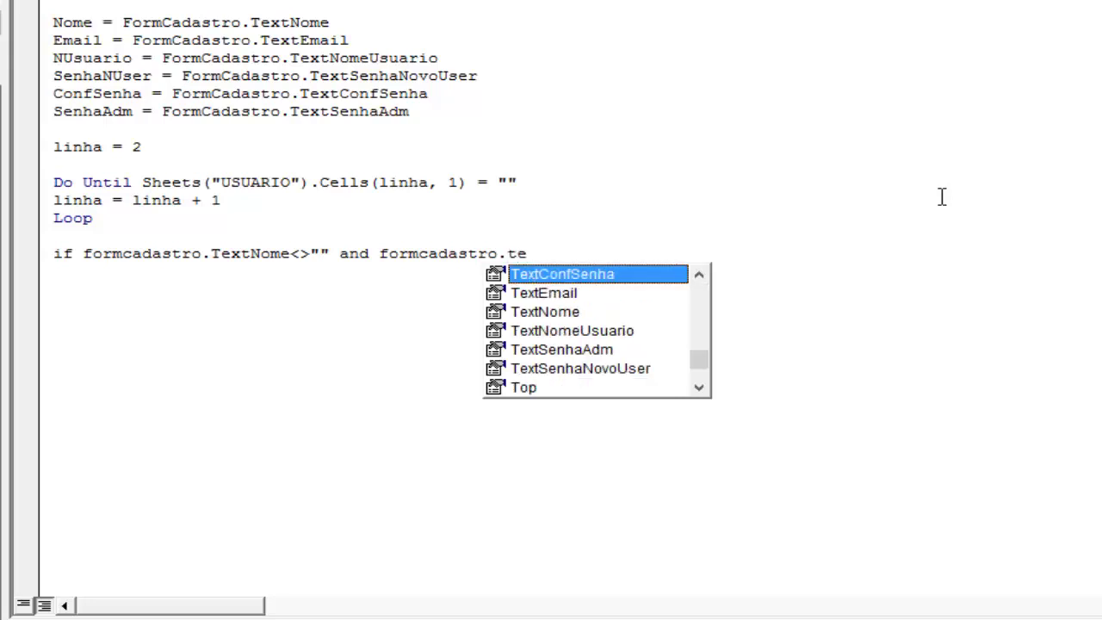
key(Down)
key(Tab)
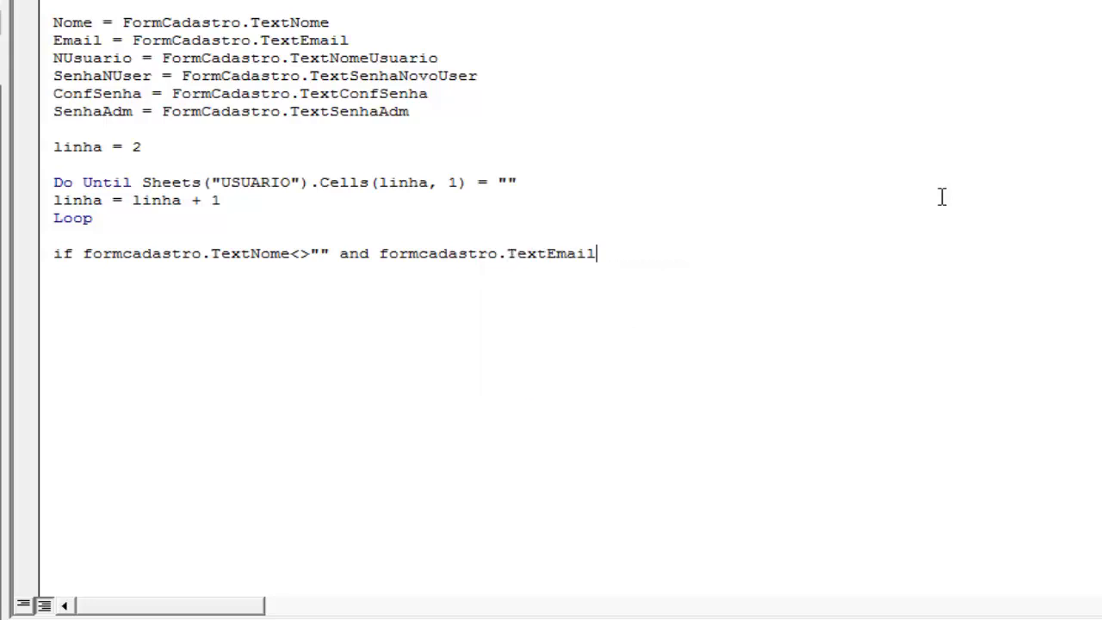
- Add <>"" and a line continuation, then formcadastro.TextNomeUsuario on the indented next line
text(<>)
text("" )
text(and)
text( _)
text(fo)
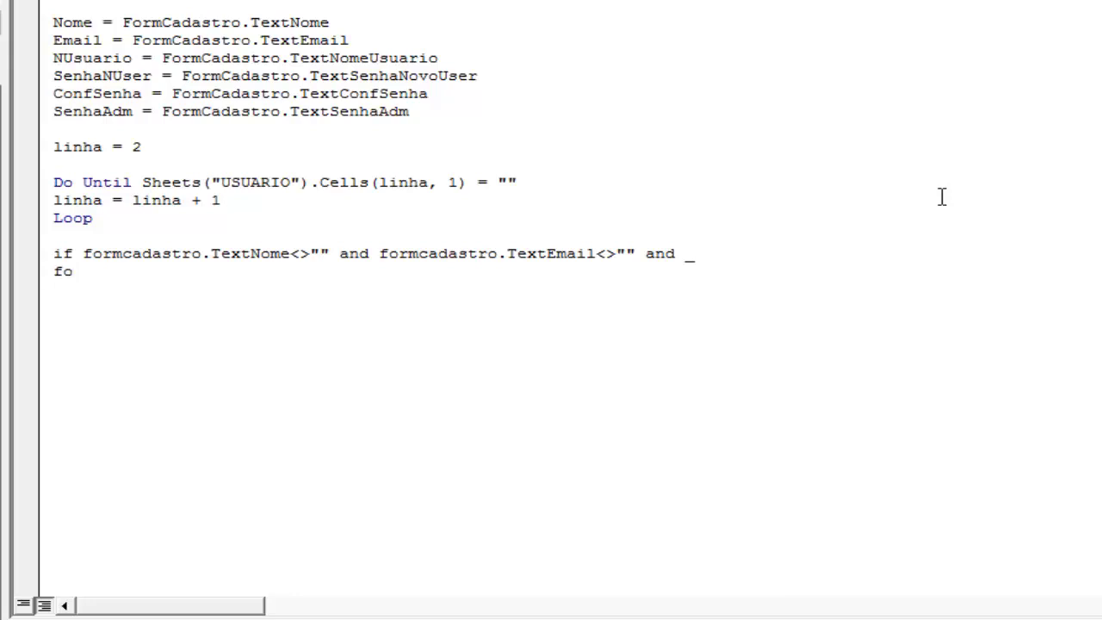
key(BackSpace)
key(BackSpace)
key(Tab)
text(form)
text(cadastro)
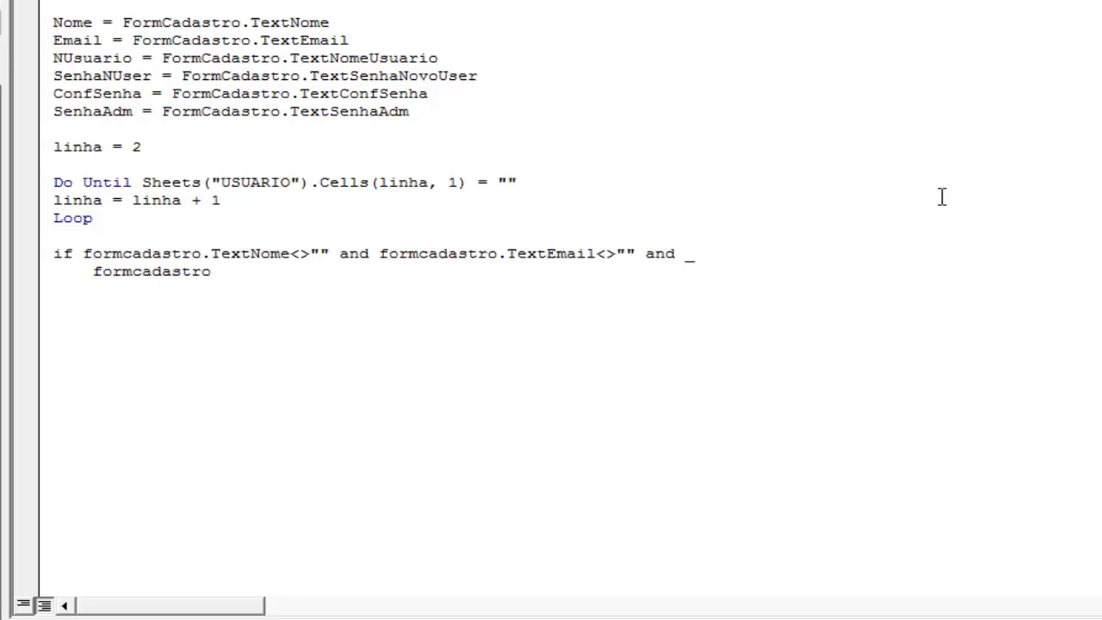
text(.t)
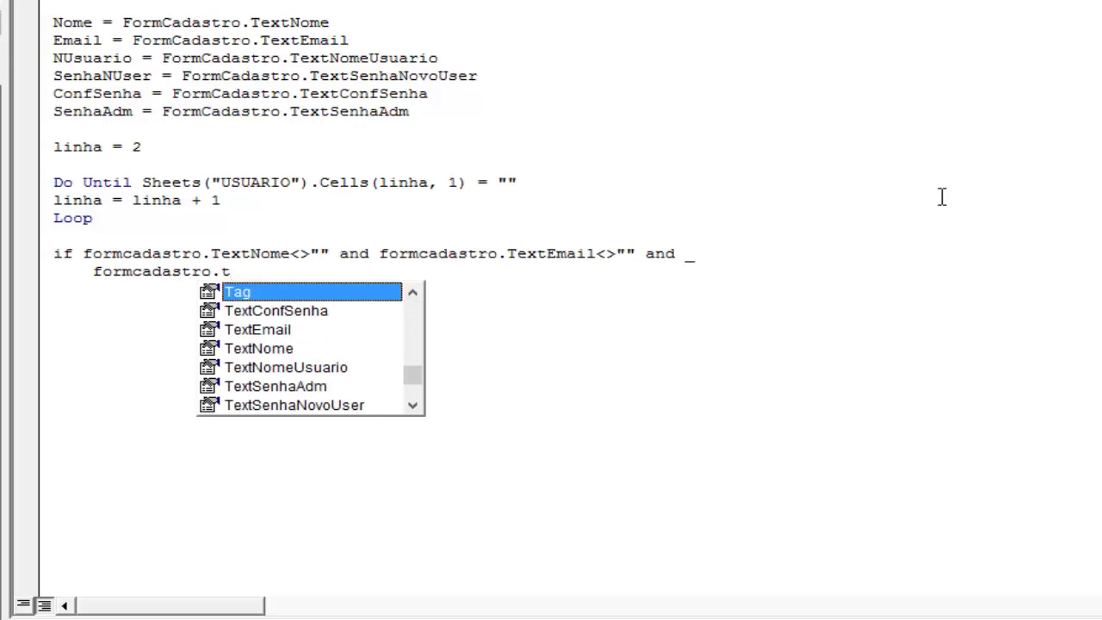
key(Down)
key(Down)
key(Down)
key(Down)
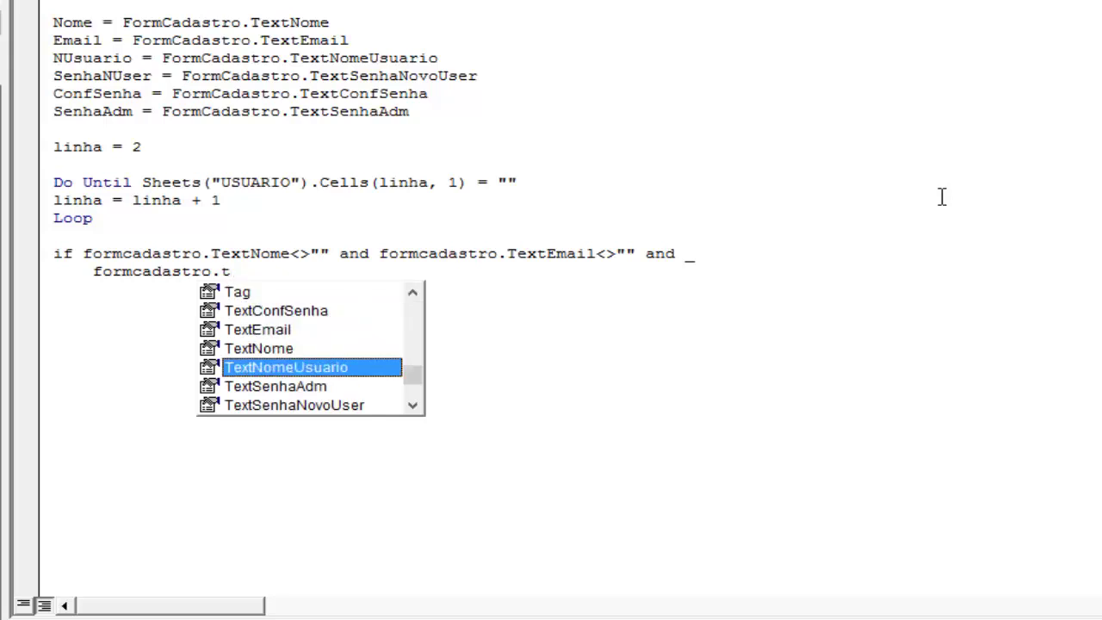
key(Tab)
- Append <>"" and formcadastro.TextSenhaNovoUser to the condition
text(<)
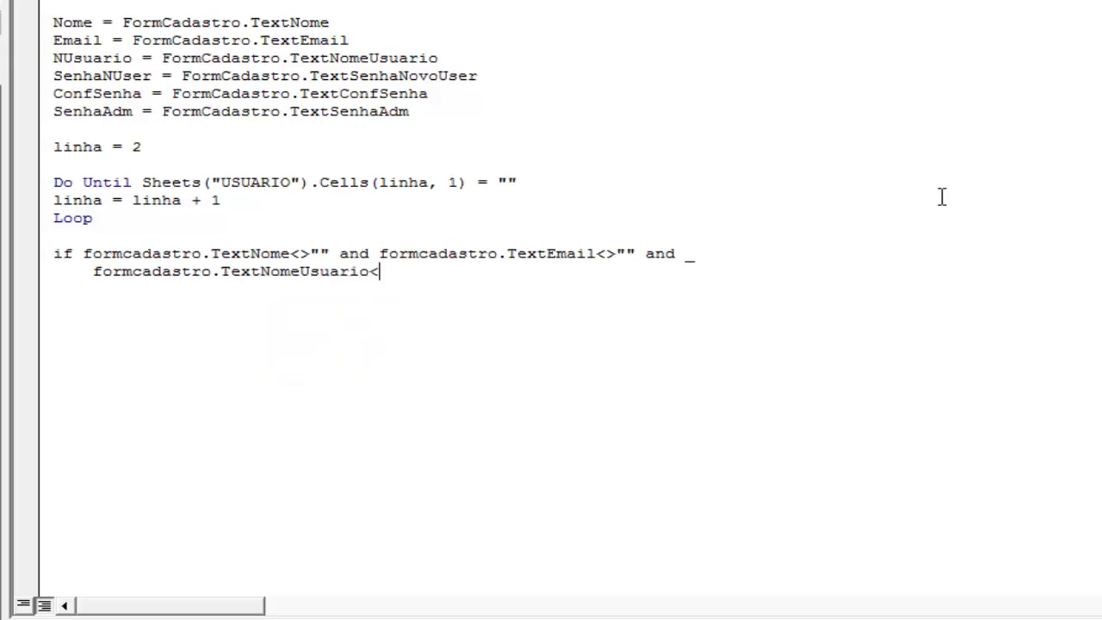
text(>"")
text( and)
text( formac)
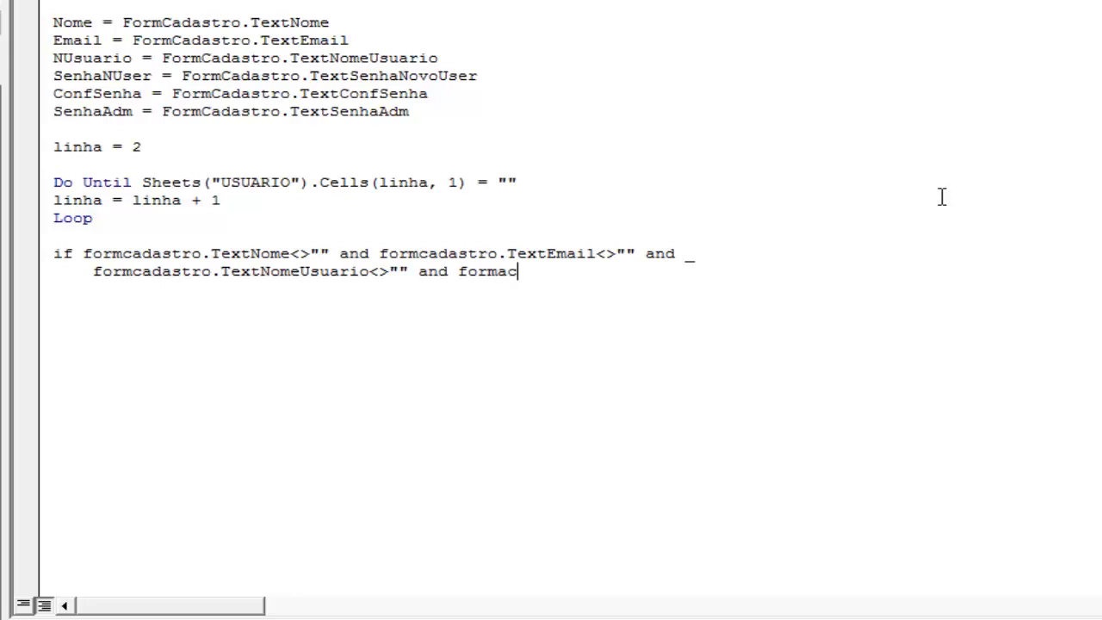
text(ada)
key(BackSpace)
key(BackSpace)
key(BackSpace)
key(BackSpace)
text(cadastro)
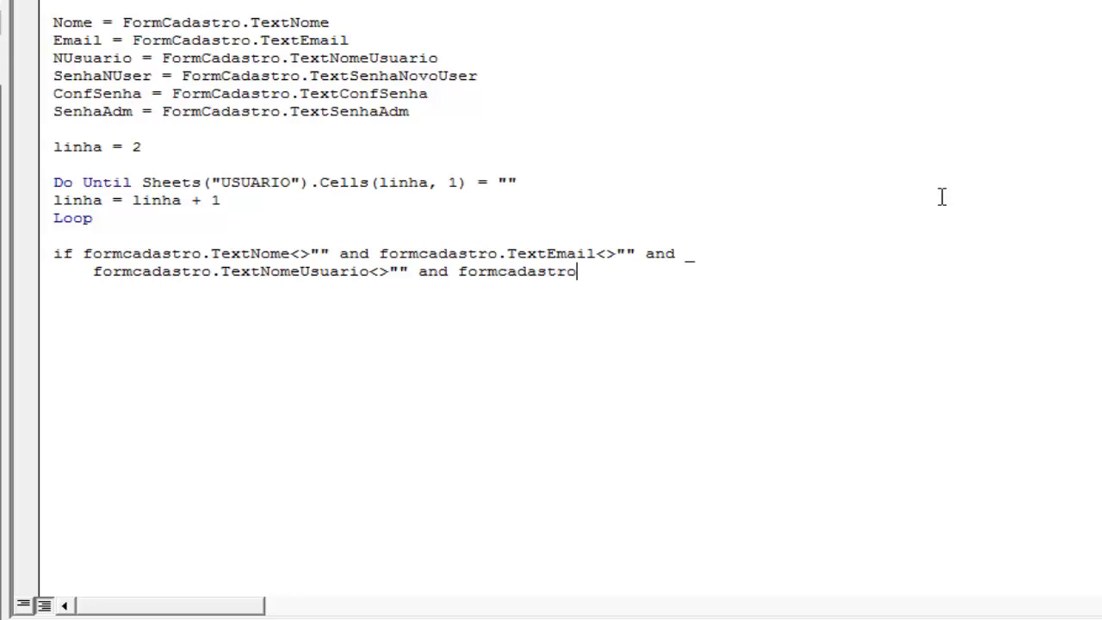
text(.t)
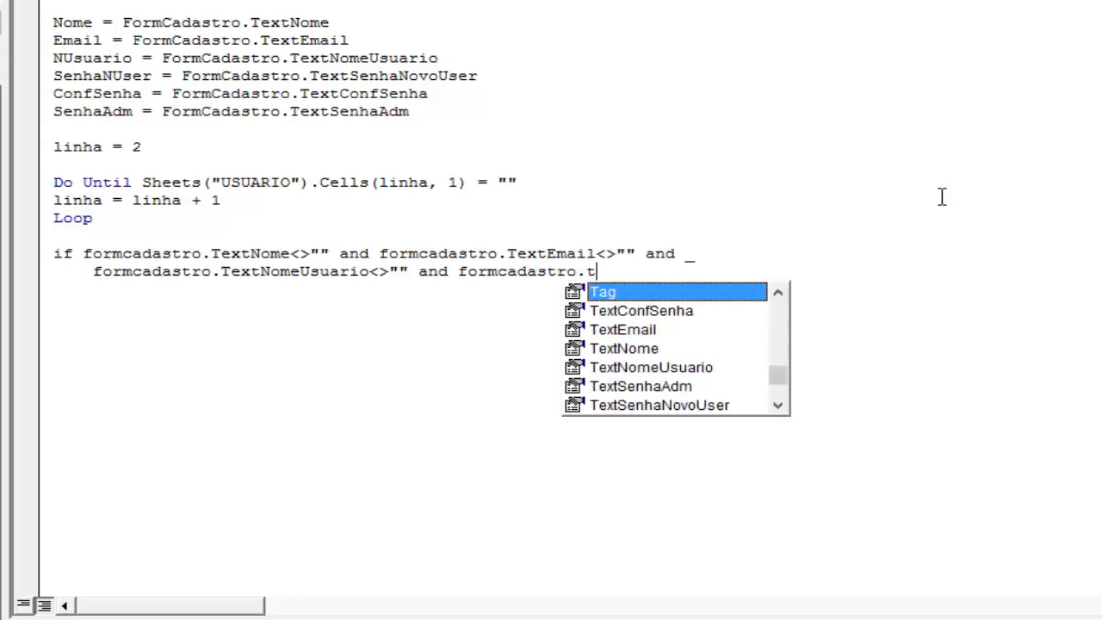
text(e)
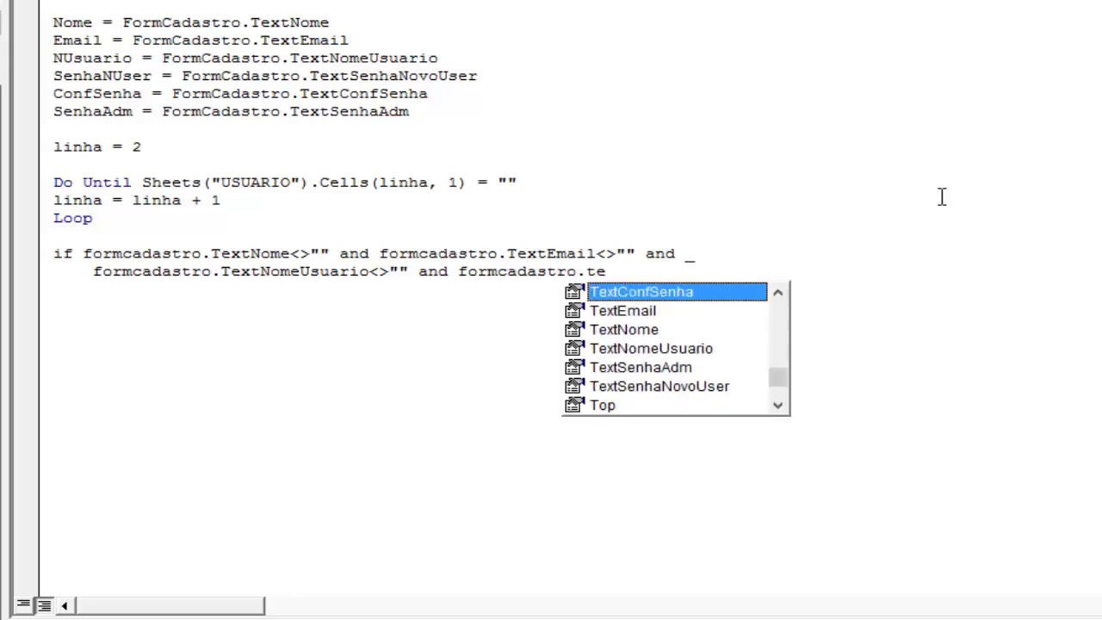
key(Down)
key(Down)
key(Down)
key(Down)
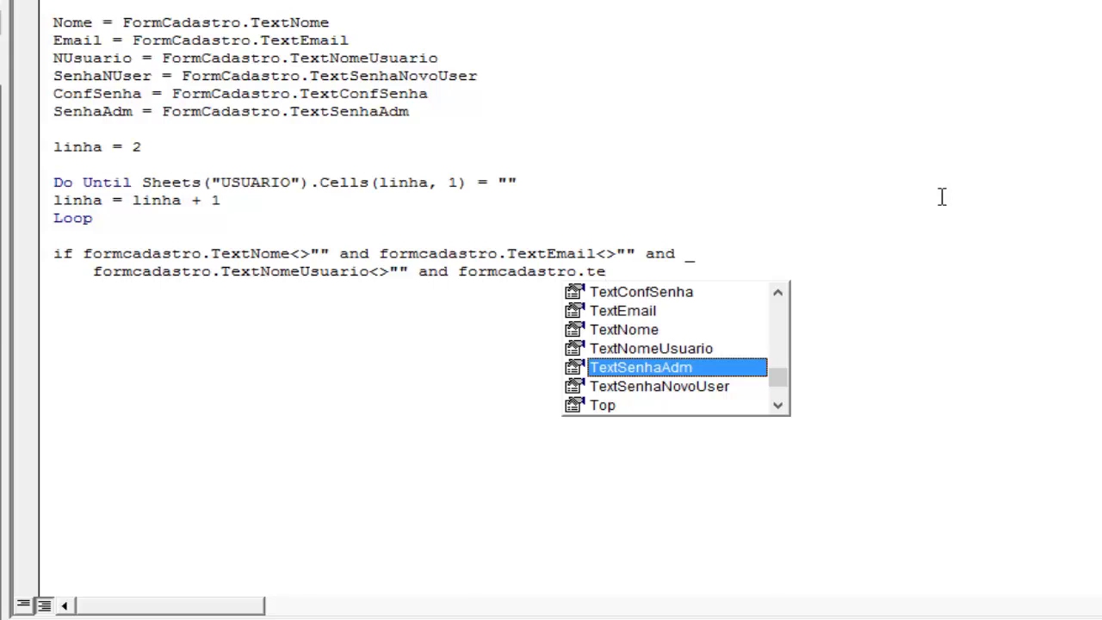
key(Down)
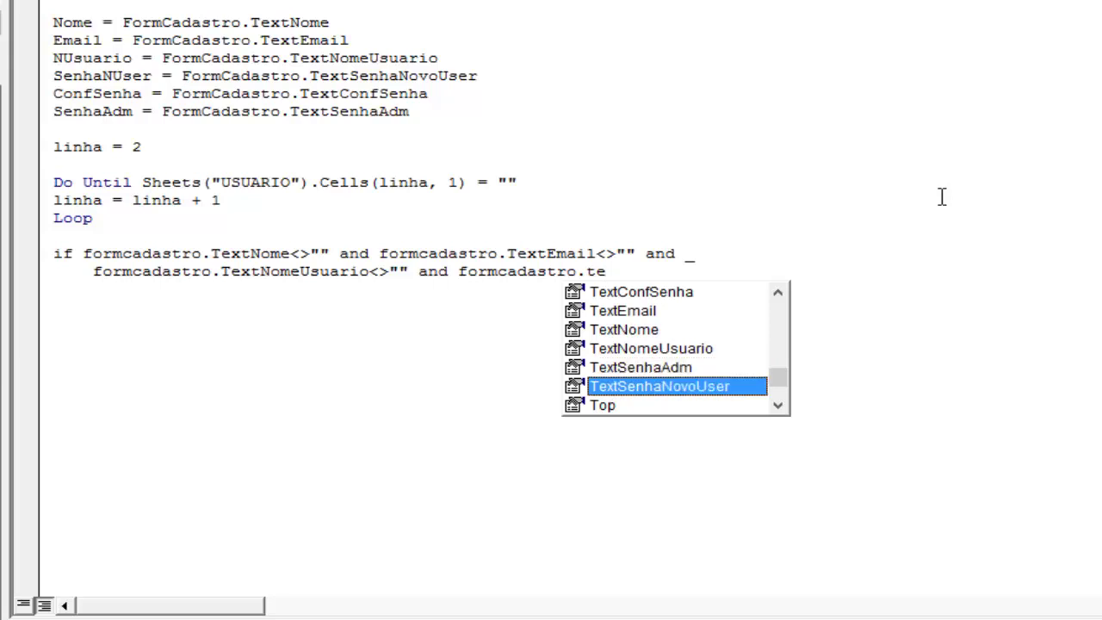
key(Tab)
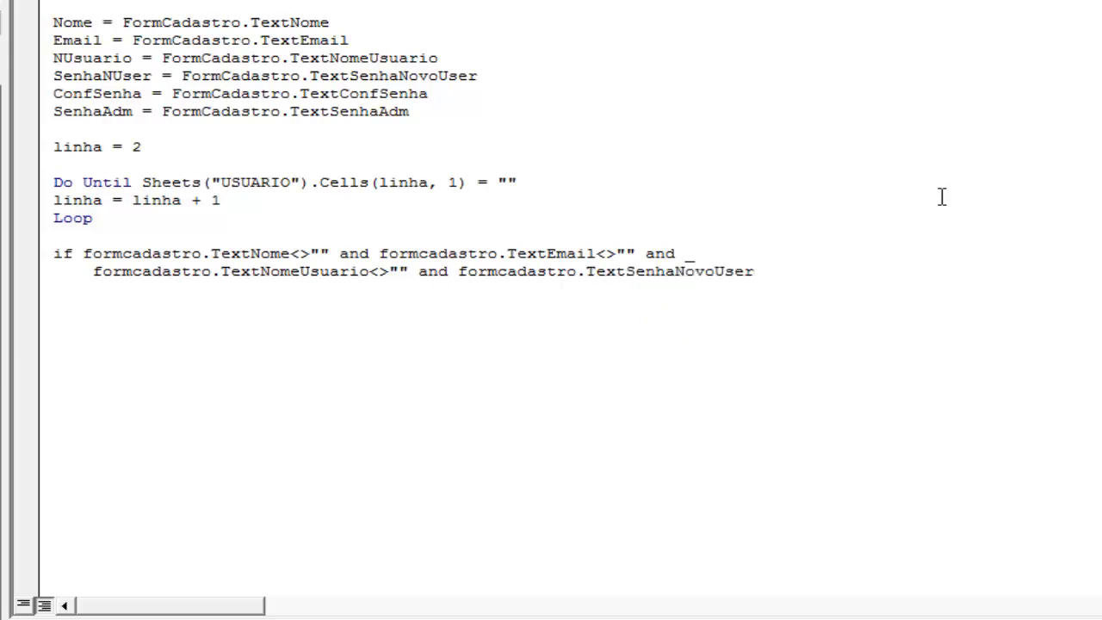
- Add <>"" and a continuation line requiring formcadastro.TextConfSenha = senhaNUser
text(<>"" )
text(and _)
key(Return)
text(for)
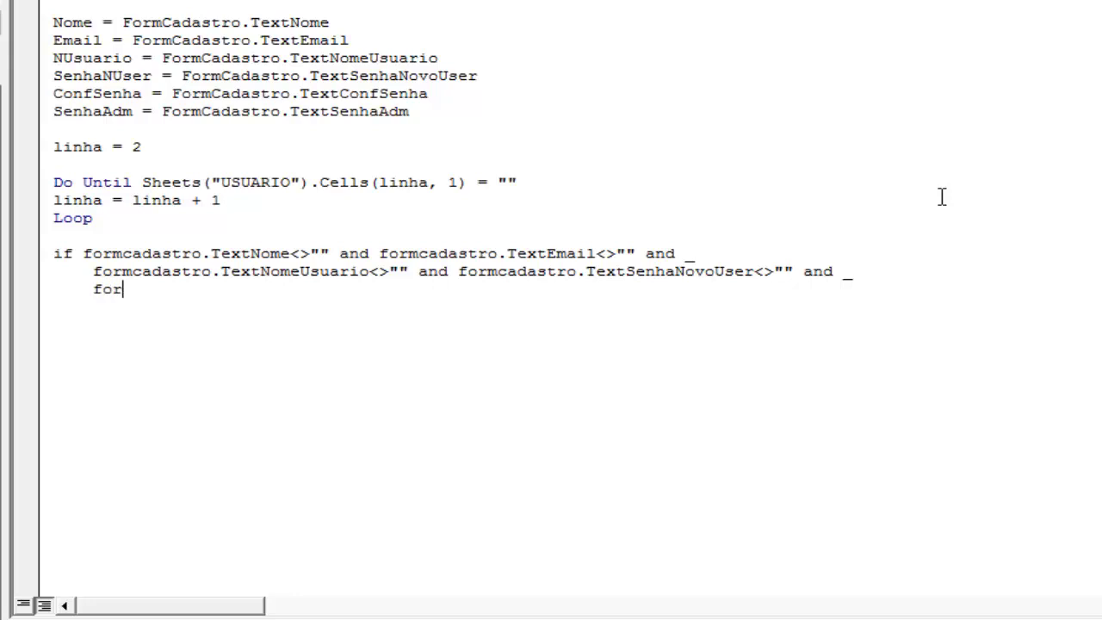
text(mcadas)
text(tro.Tex)
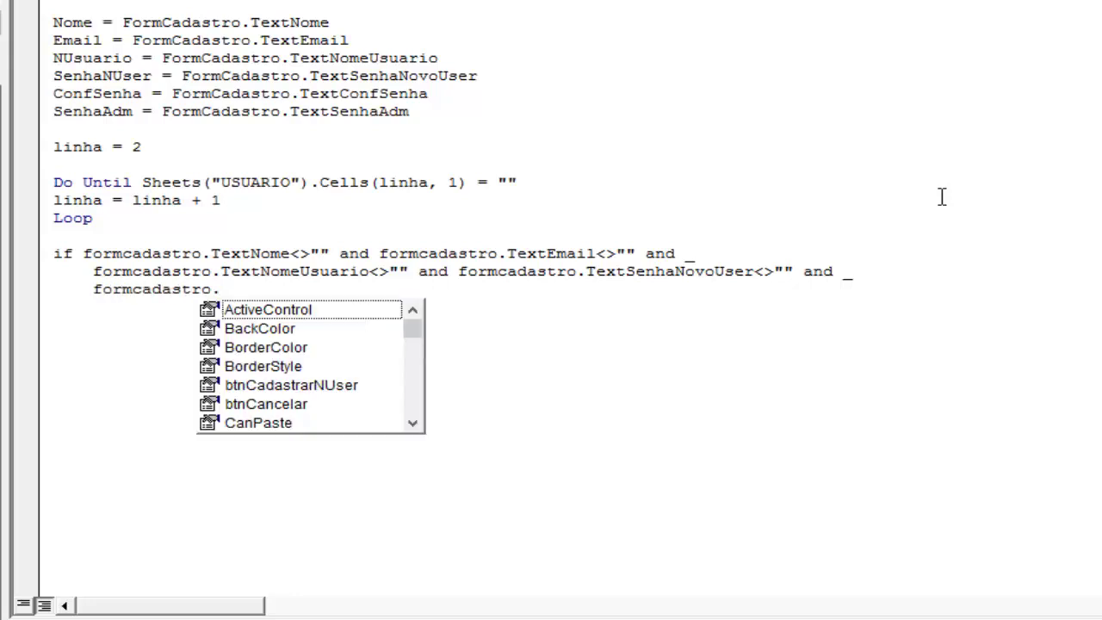
text(tConfSe)
key(Tab)
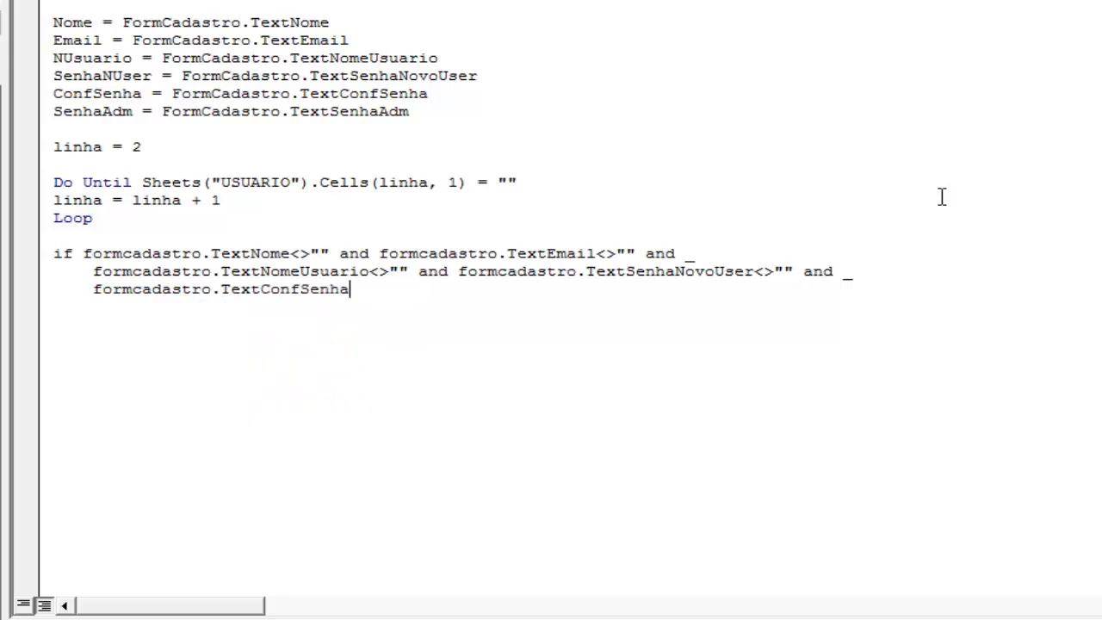
text(=f)
text(ormacad)
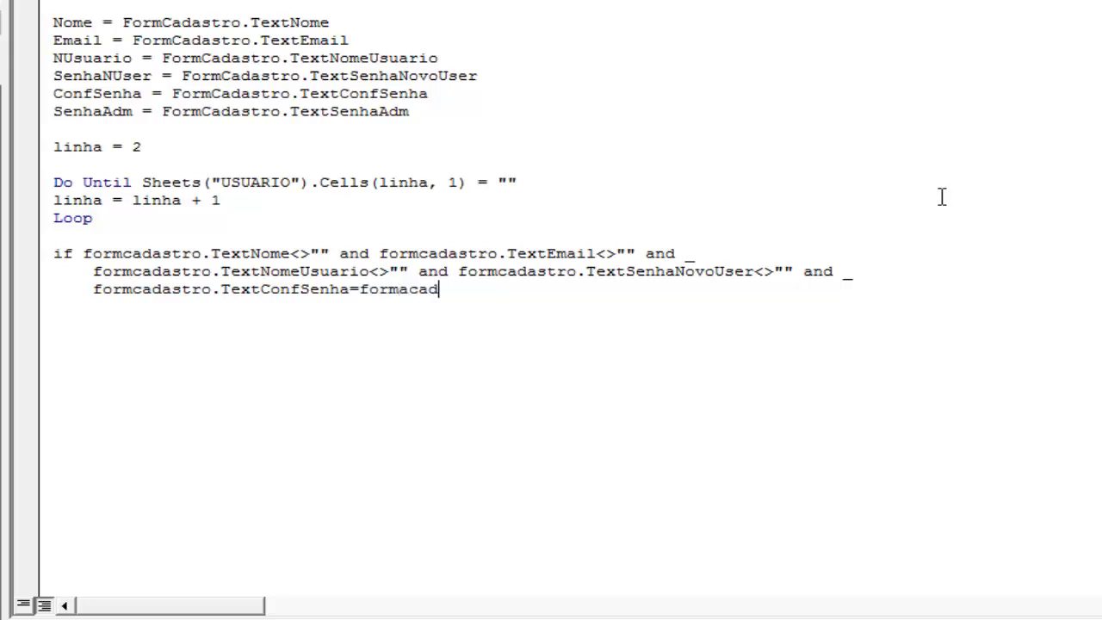
text(astro)
key(BackSpace)
key(BackSpace)
key(BackSpace)
key(BackSpace)
key(BackSpace)
key(BackSpace)
key(BackSpace)
key(BackSpace)
key(BackSpace)
key(BackSpace)
key(BackSpace)
key(BackSpace)
key(BackSpace)
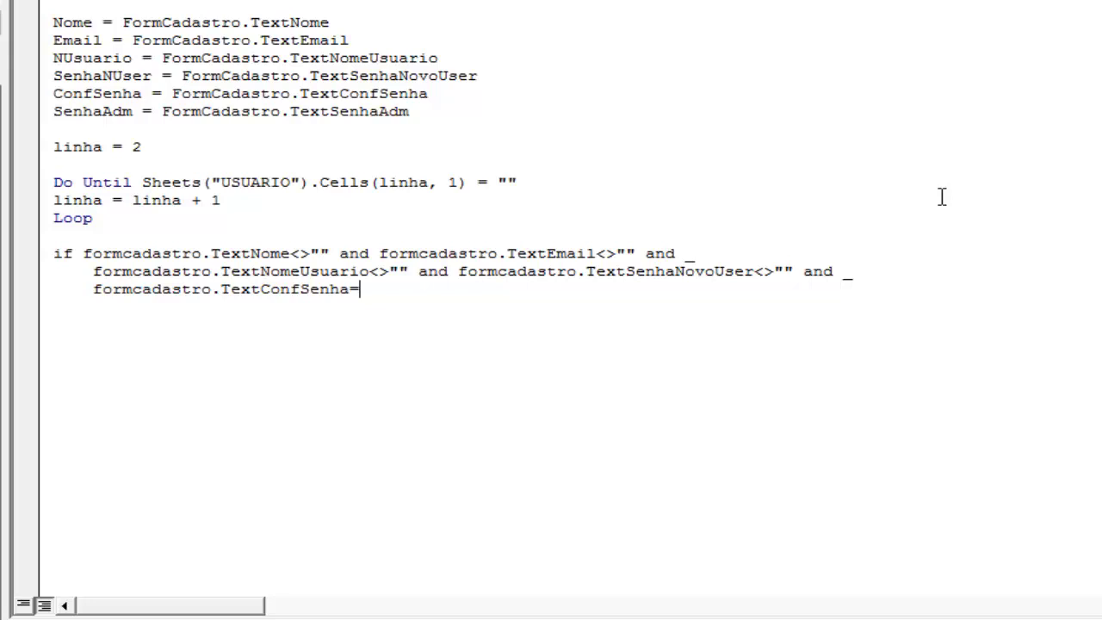
text(senhaN)
text(User)
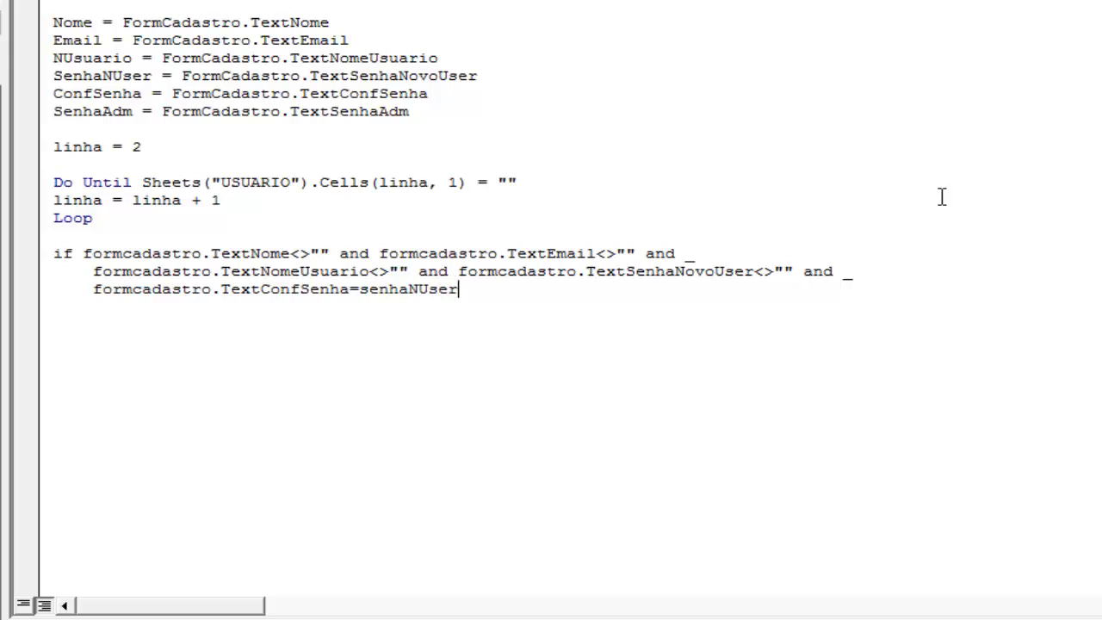
text( and )
text(for)
text(macad)
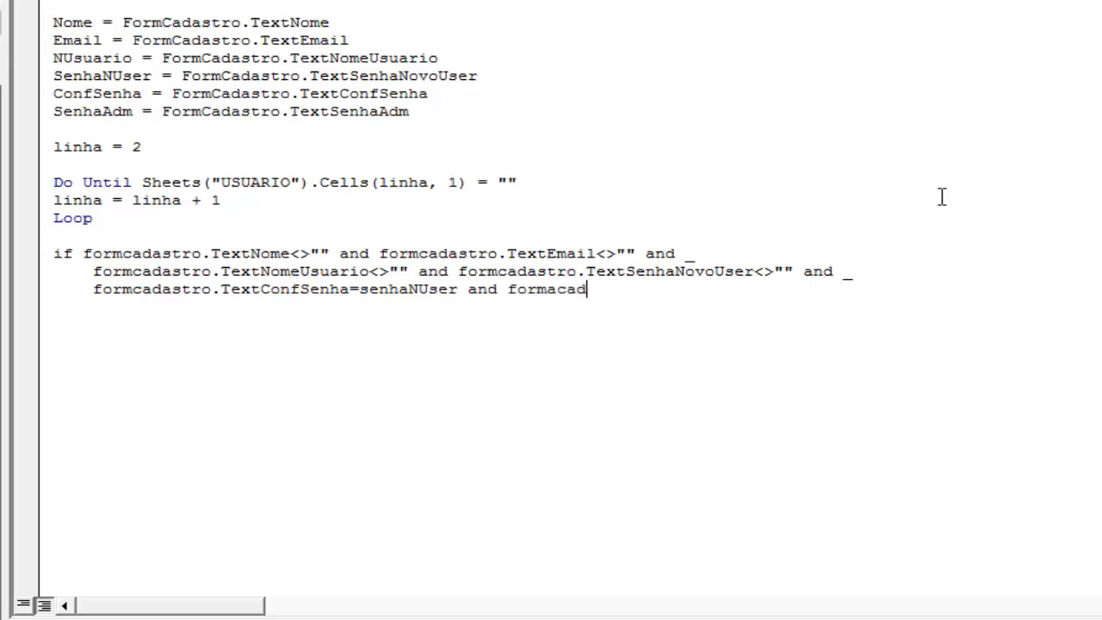
text(astro)
text(.t)
- Require formcadastro.TextSenhaAdm to equal a fixed administrator password, ending the line with Then
key(BackSpace)
key(BackSpace)
key(BackSpace)
key(BackSpace)
key(BackSpace)
key(BackSpace)
key(BackSpace)
key(BackSpace)
key(BackSpace)
key(BackSpace)
key(BackSpace)
text(cadastro)
text(.t)
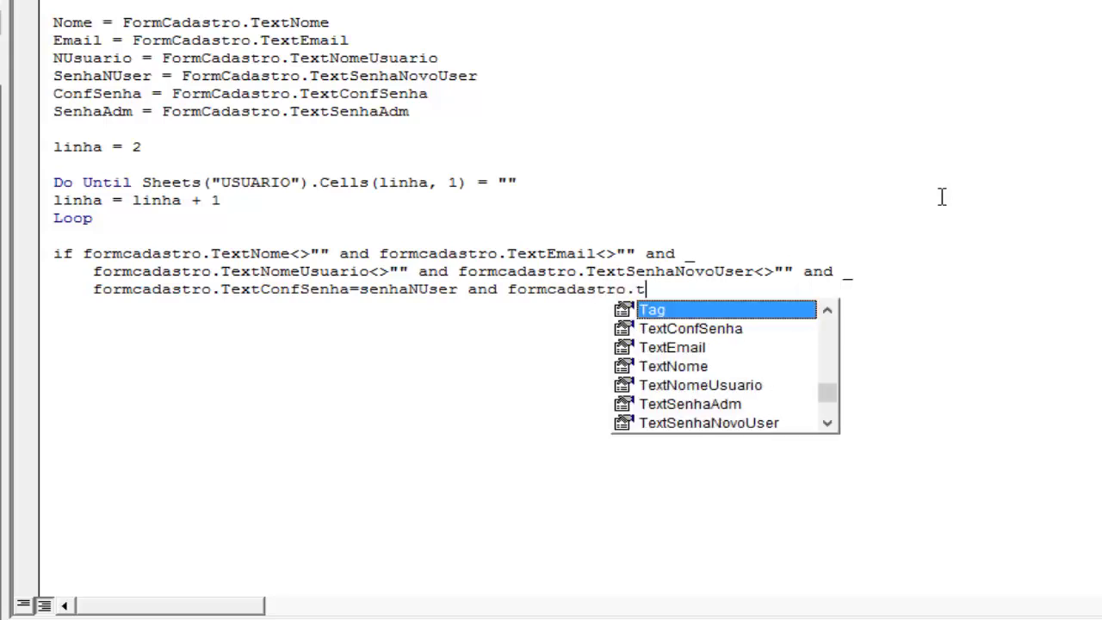
text(e)
key(Down)
key(Down)
key(Down)
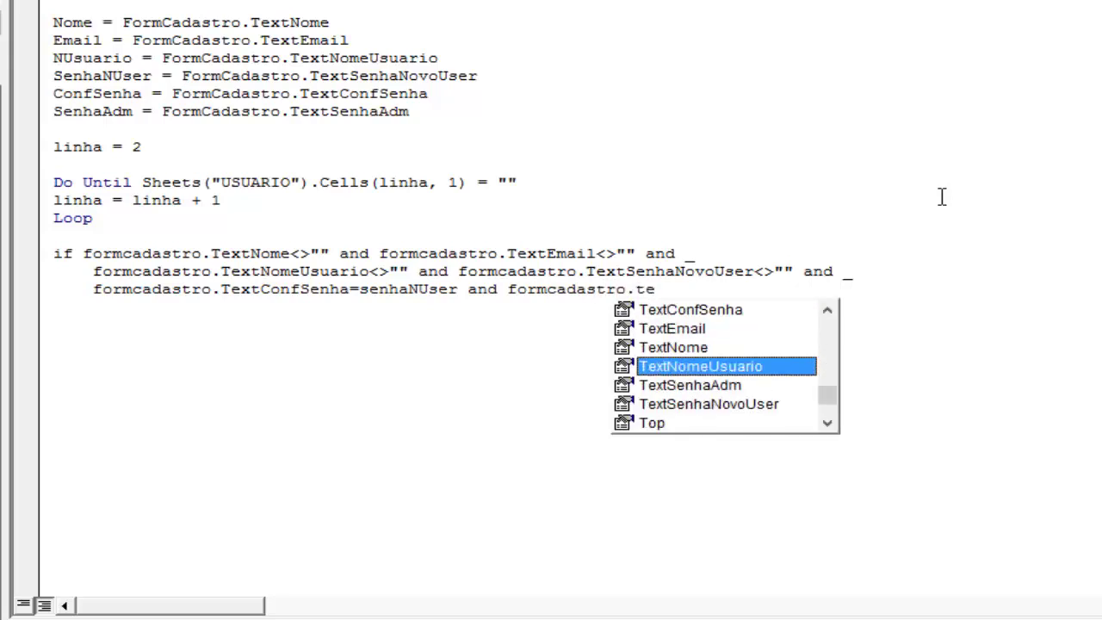
key(Down)
key(Down)
key(Up)
key(Tab)
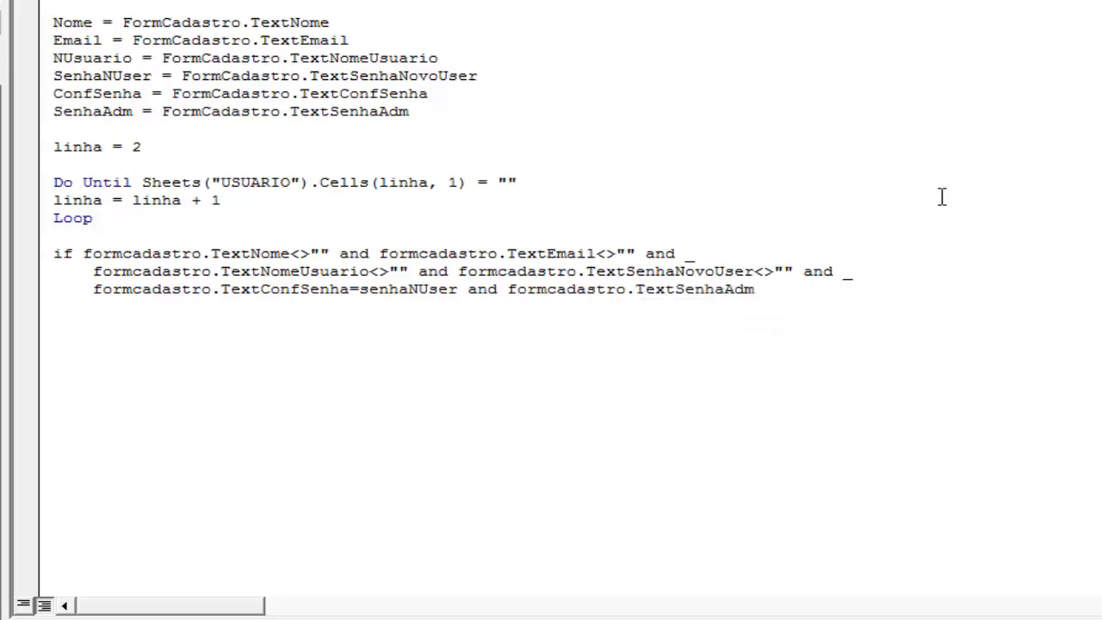
text(=)
text(")
text(ADM)
text(123)
text(")
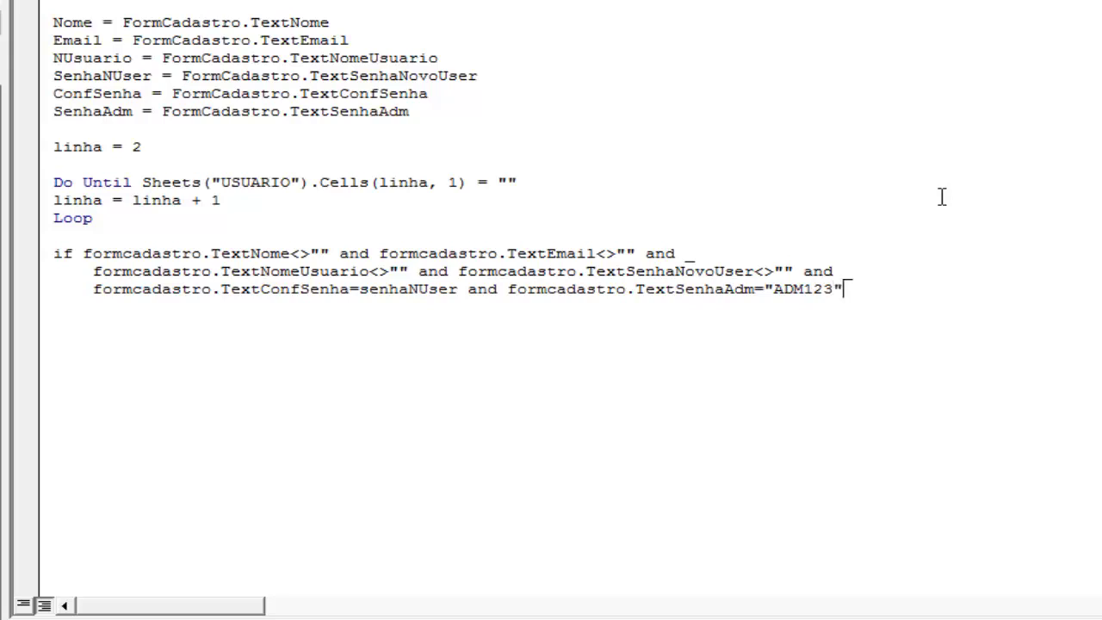
text( the)
text(n)
- Start the If block body with Sheets("USUARIO").Cells(linha, 1) copied from the Do Until line
key(Return)
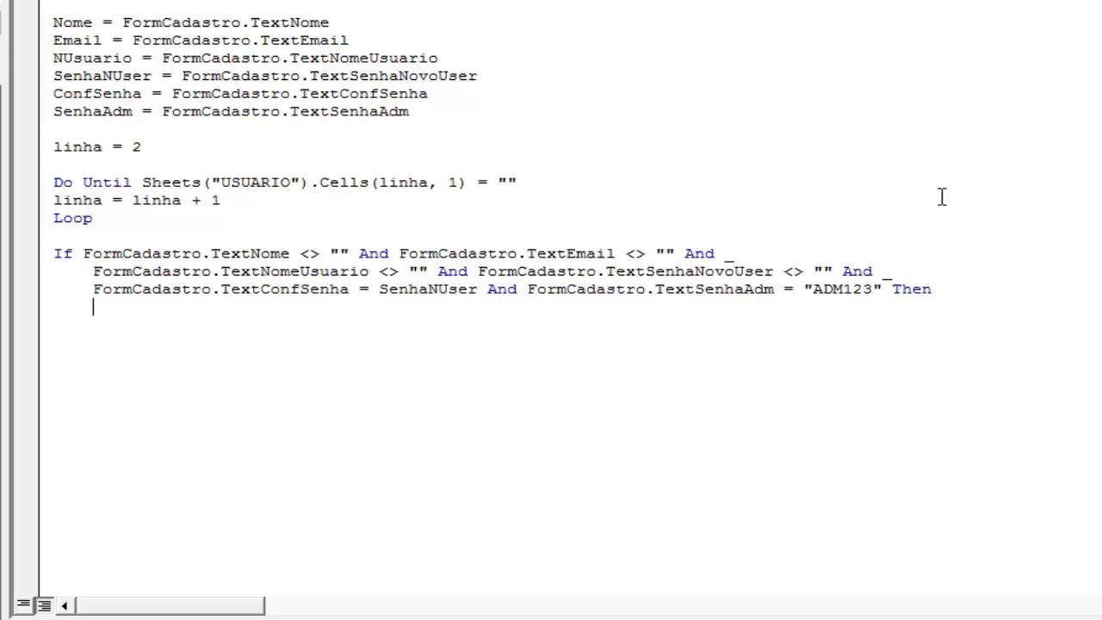
drag(142, 182, 466, 182)
key(ctrl+c)
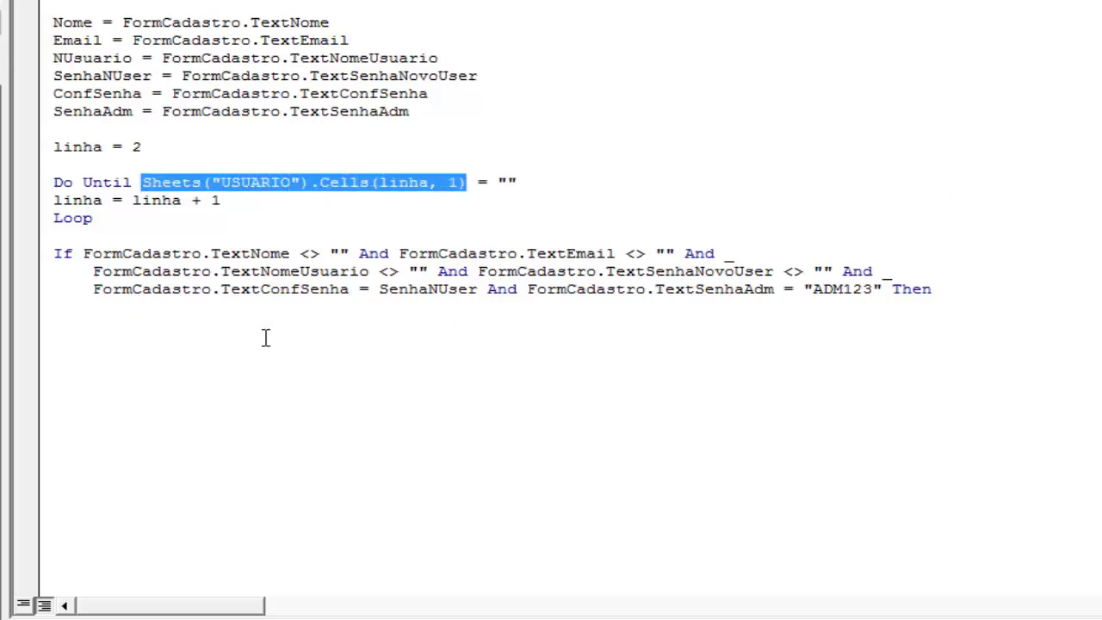
click(123, 322)
key(Tab)
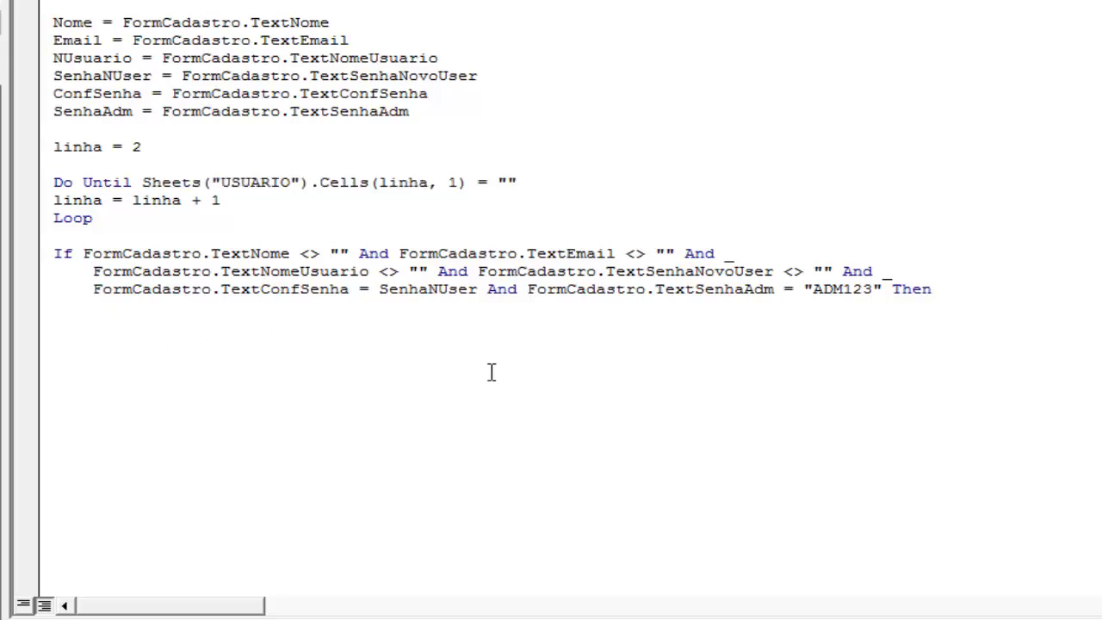
key(ctrl+v)
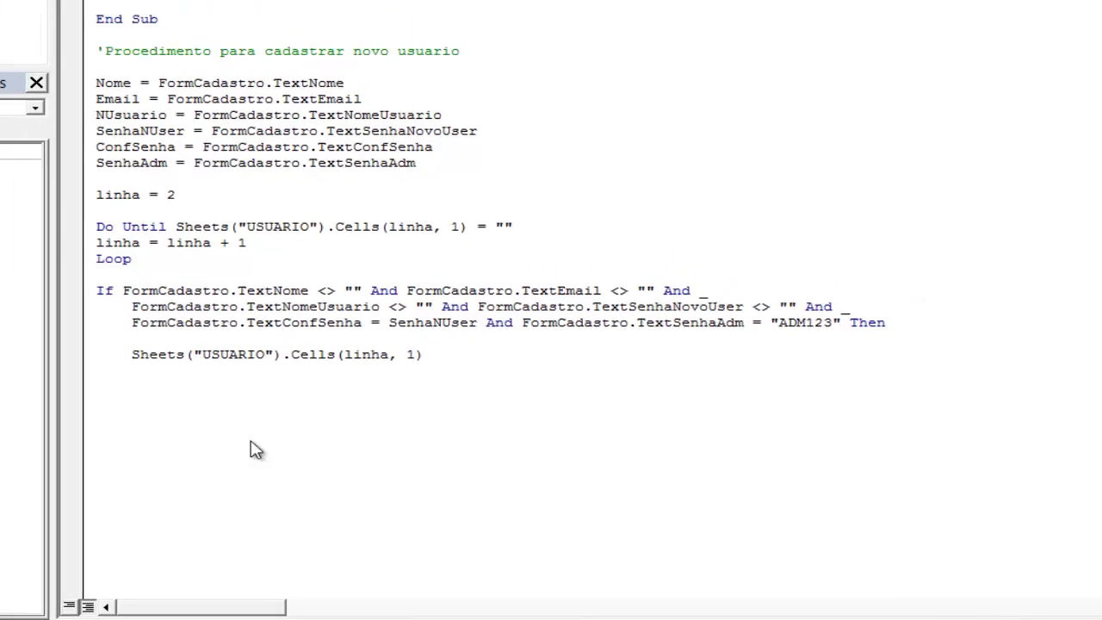
- Switch to Excel and inspect cells B2 and C2 under the SENHA and DATA CADASTRO headings
mouse_move(201, 14)
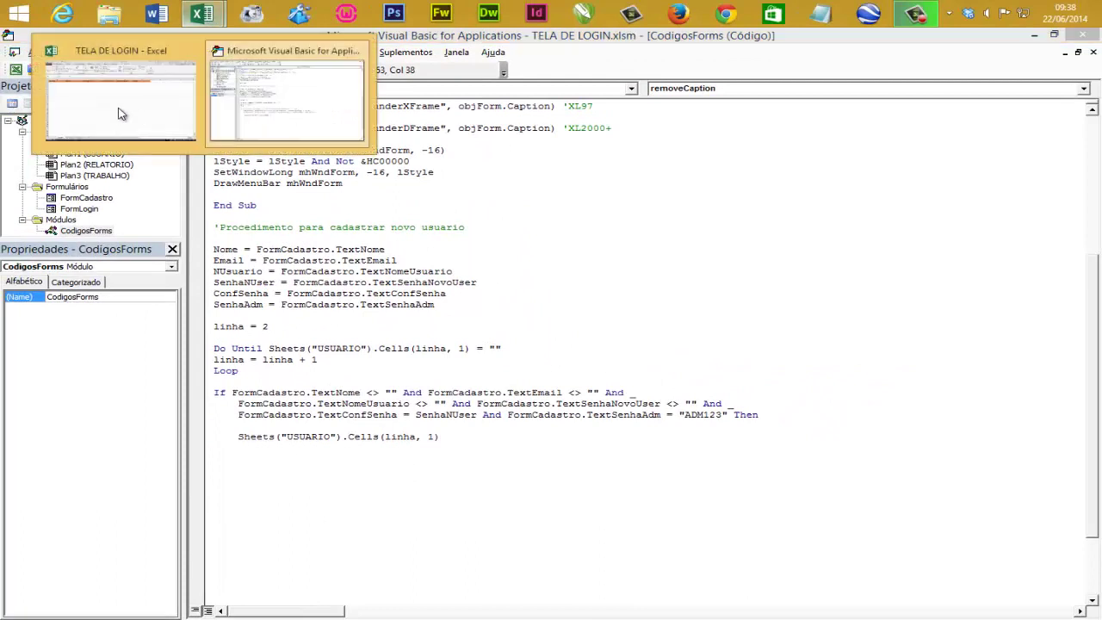
click(121, 113)
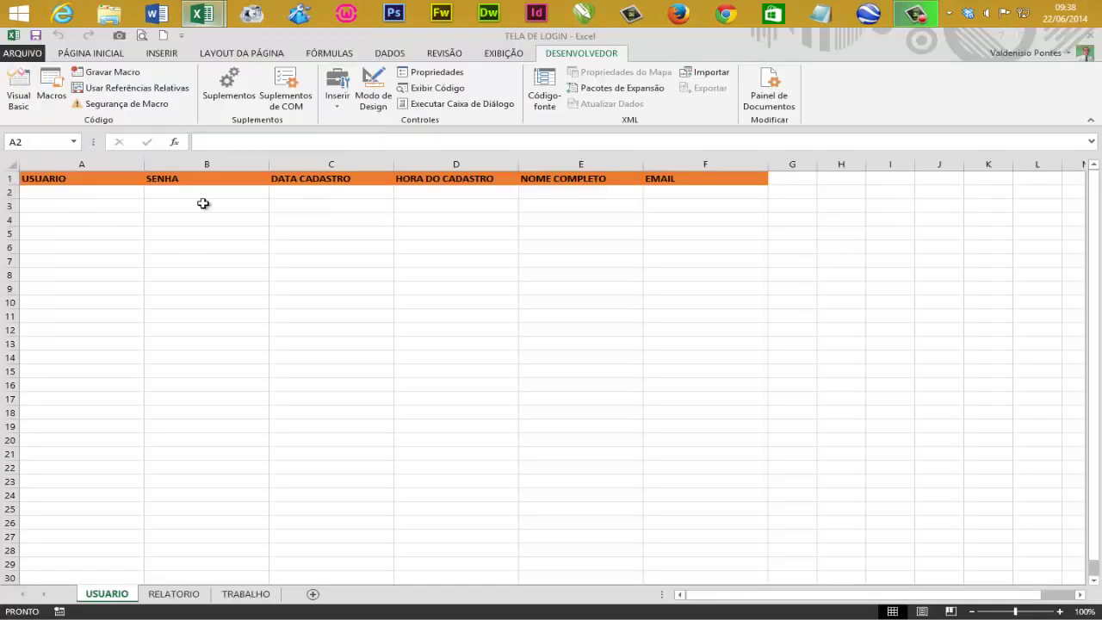
click(179, 192)
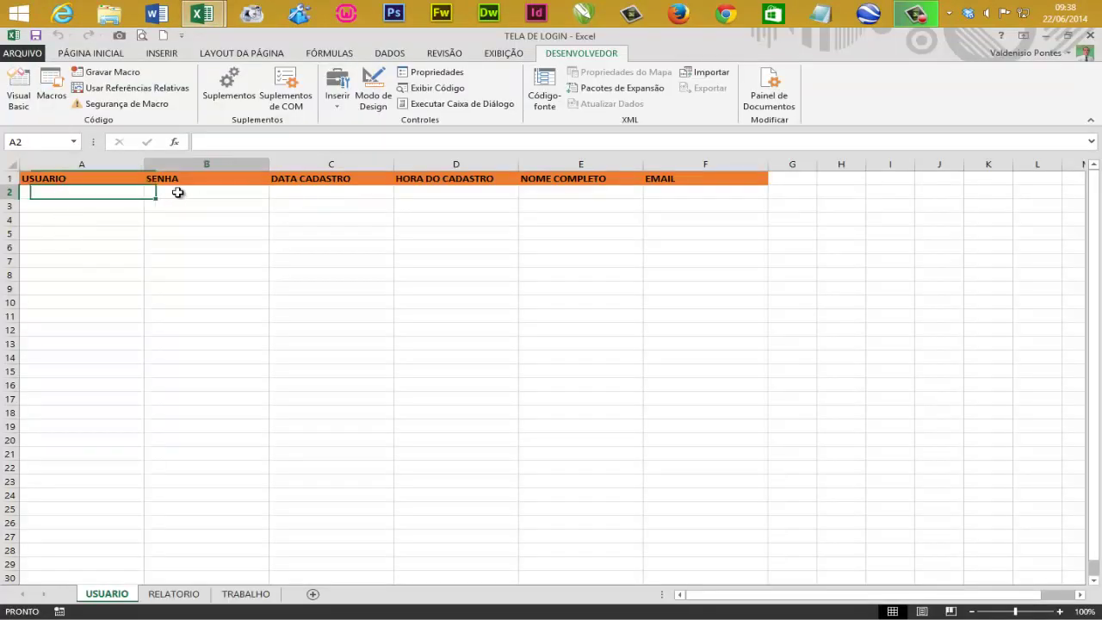
click(302, 193)
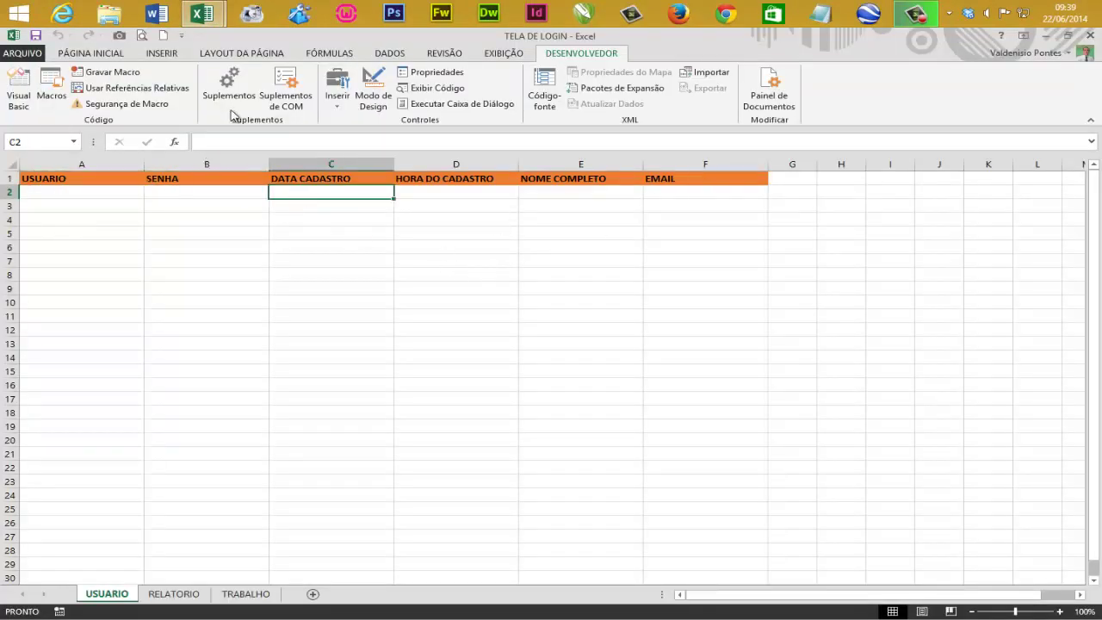
mouse_move(201, 14)
click(144, 108)
- Back in the VBA editor, check the Nome text box name on FormCadastro, then reopen CodigosForms
mouse_move(216, 17)
click(275, 82)
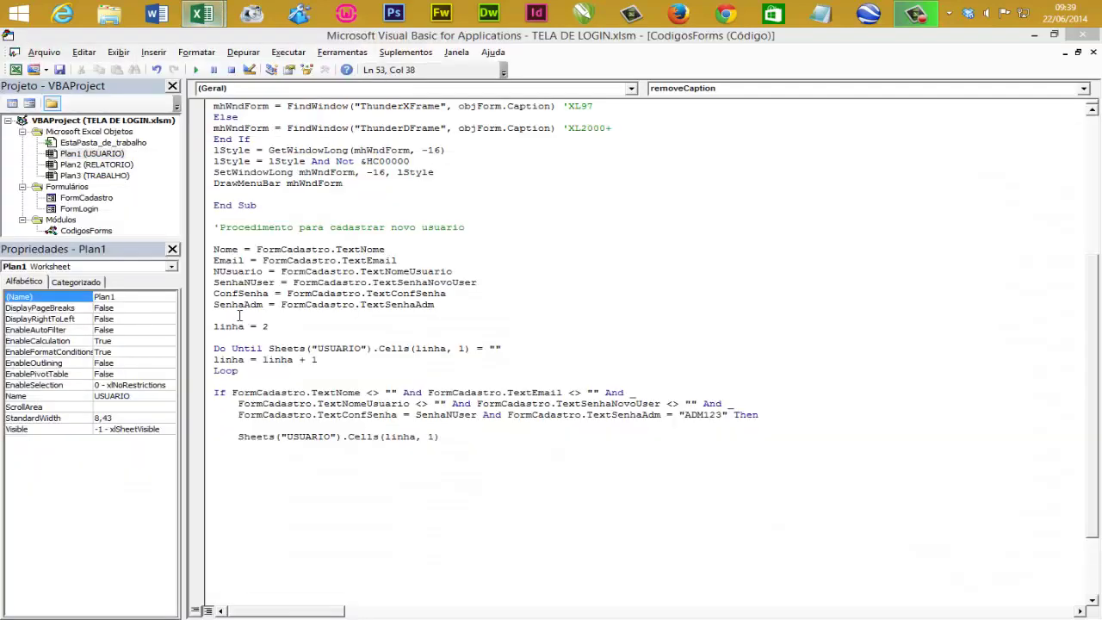
double_click(86, 198)
click(529, 147)
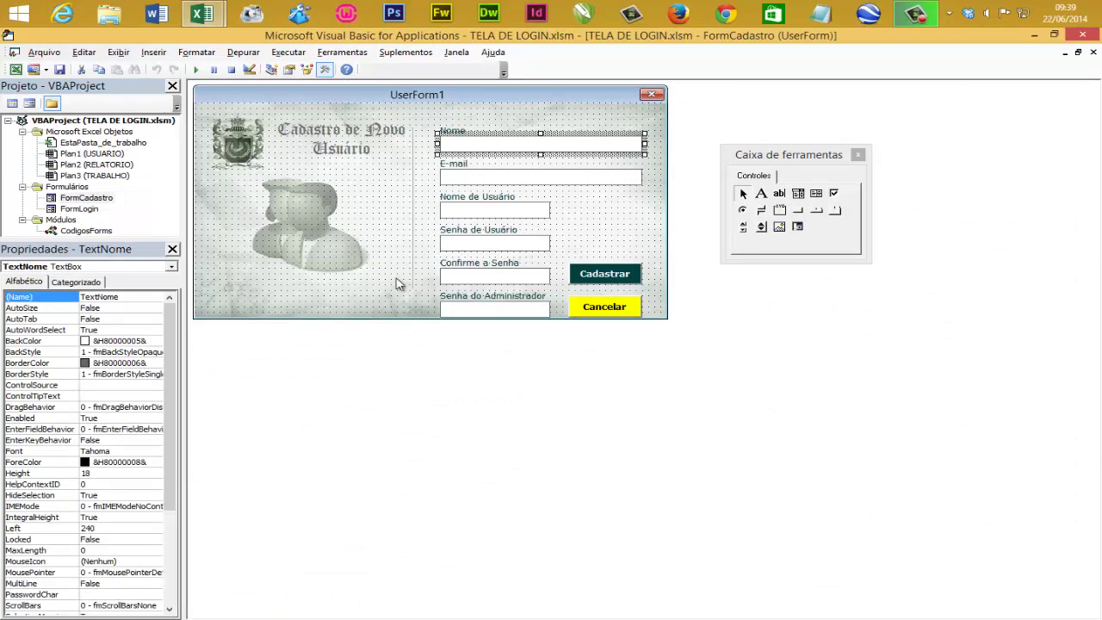
double_click(84, 231)
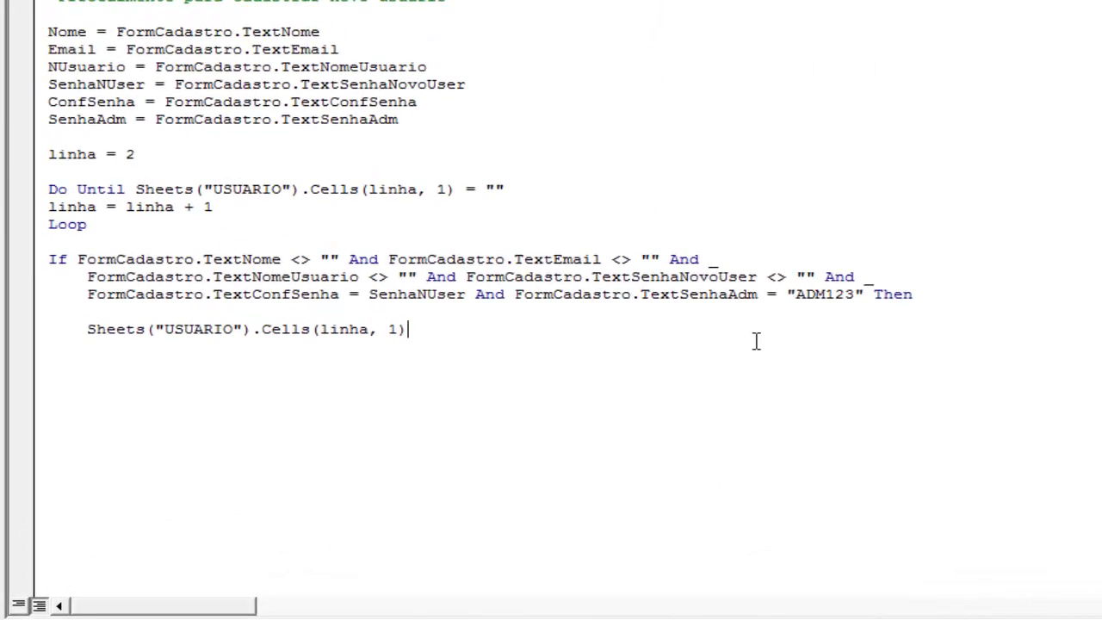
- Write NUsuario to USUARIO column 1 and SenhaNUser to column 2 at row linha
text(=)
text(nusua)
text(rio)
key(Return)
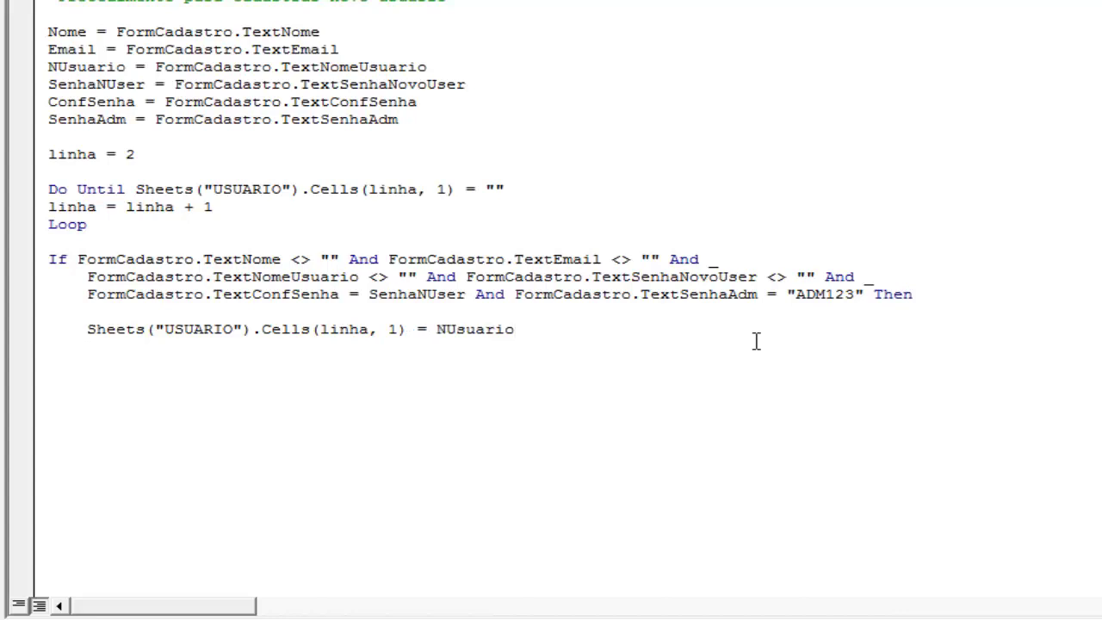
text(Sheets("USUARIO").Cells(linha, 1))
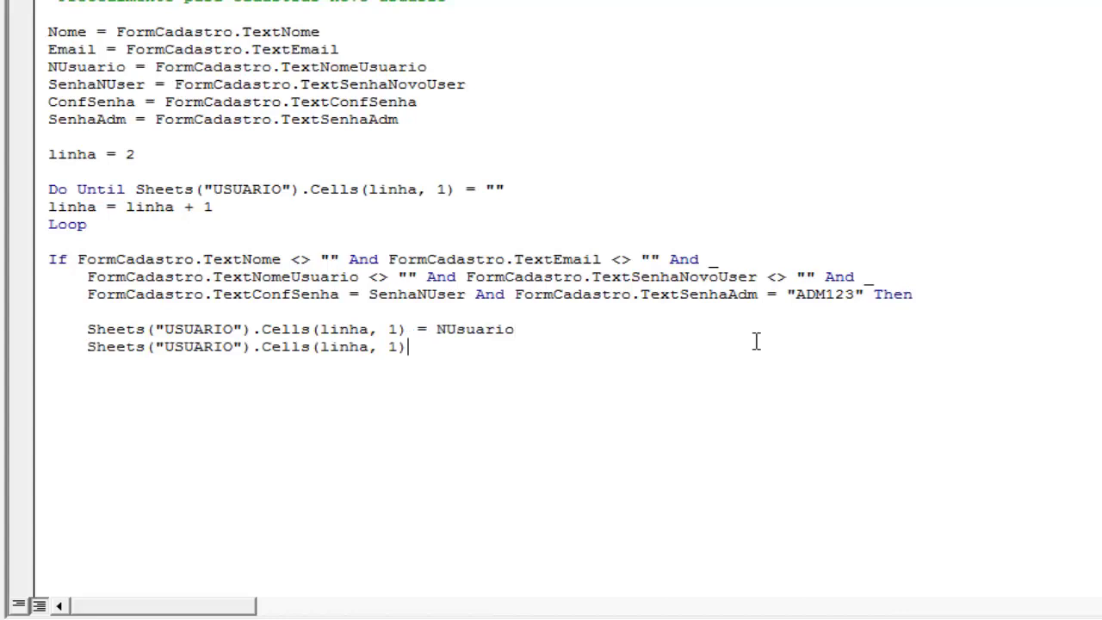
key(Left)
key(BackSpace)
text(2)
click(488, 359)
key(Return)
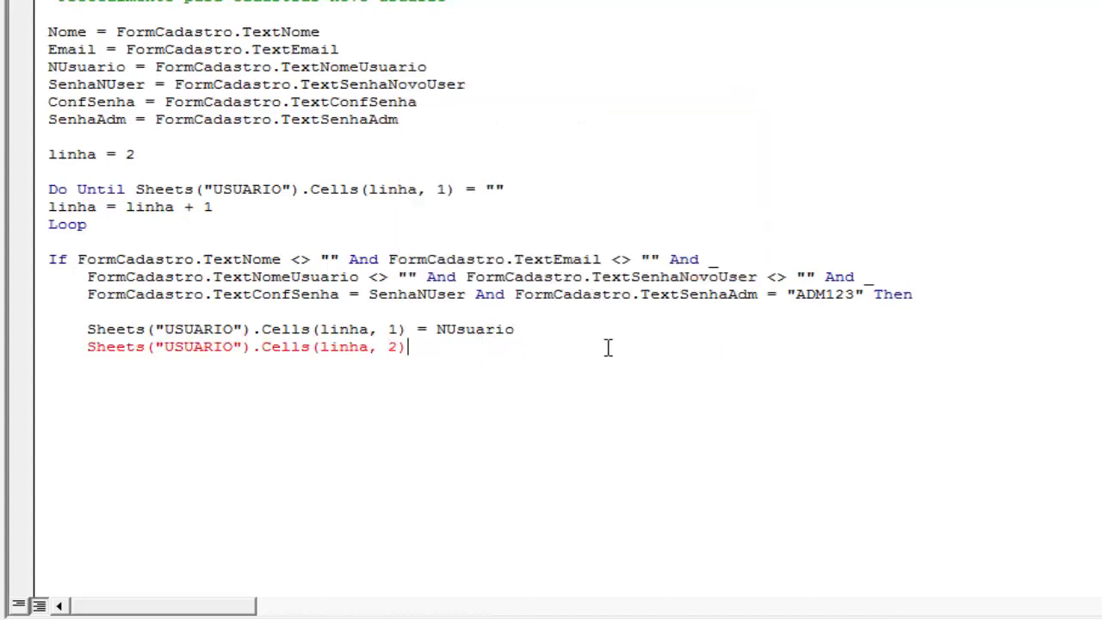
text(=)
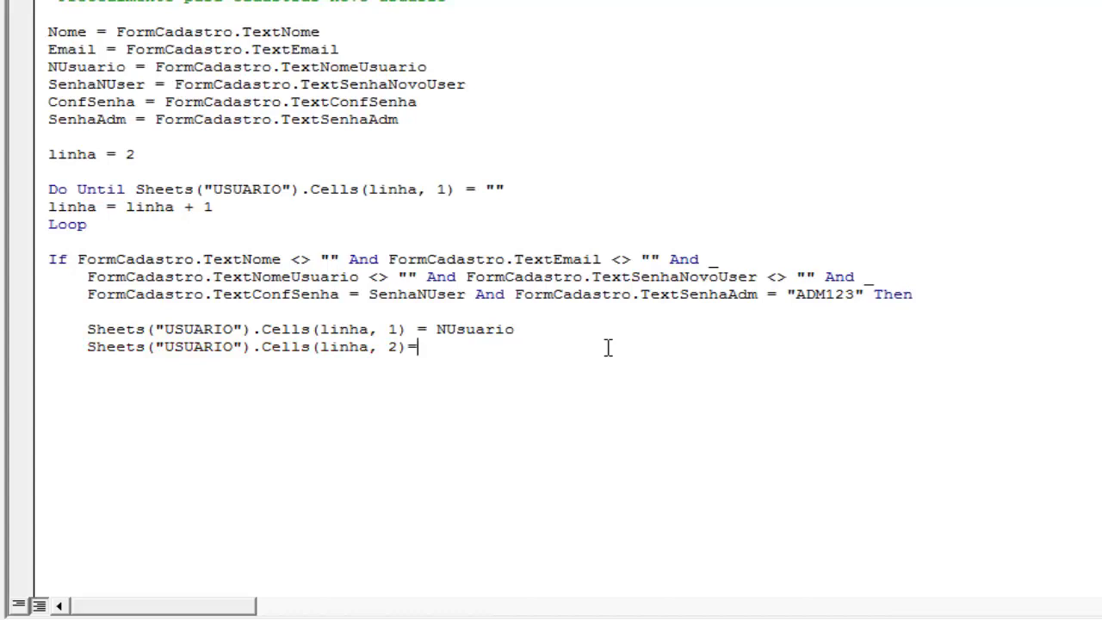
text(senhan)
text(user)
key(Return)
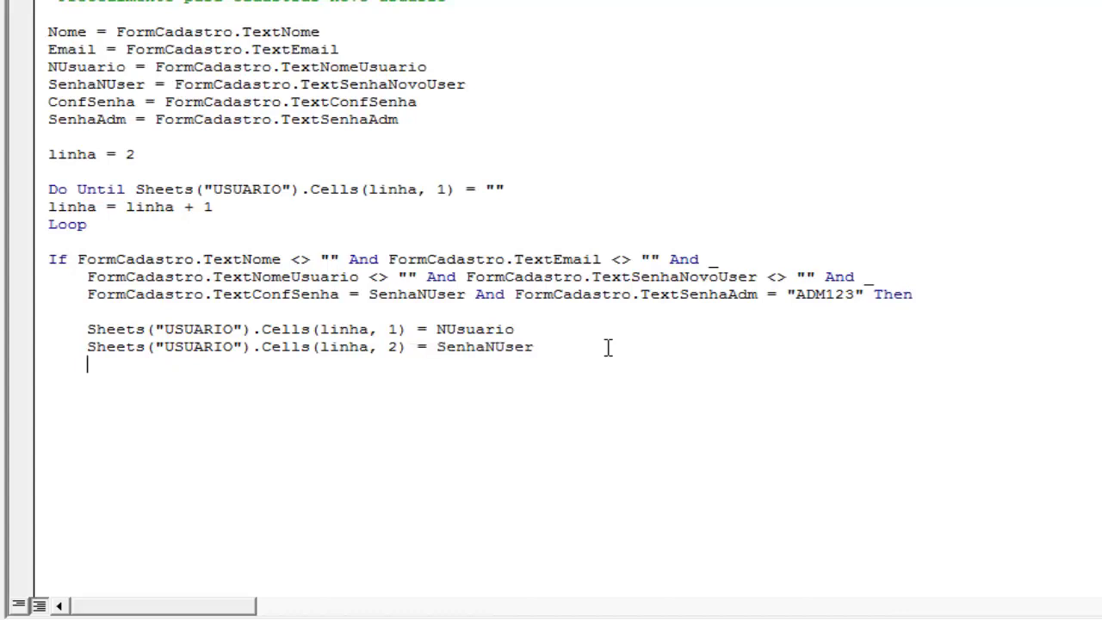
- Add pasted Cells(linha, n) lines writing Date to column 3 and Time to column 4
key(ctrl+v)
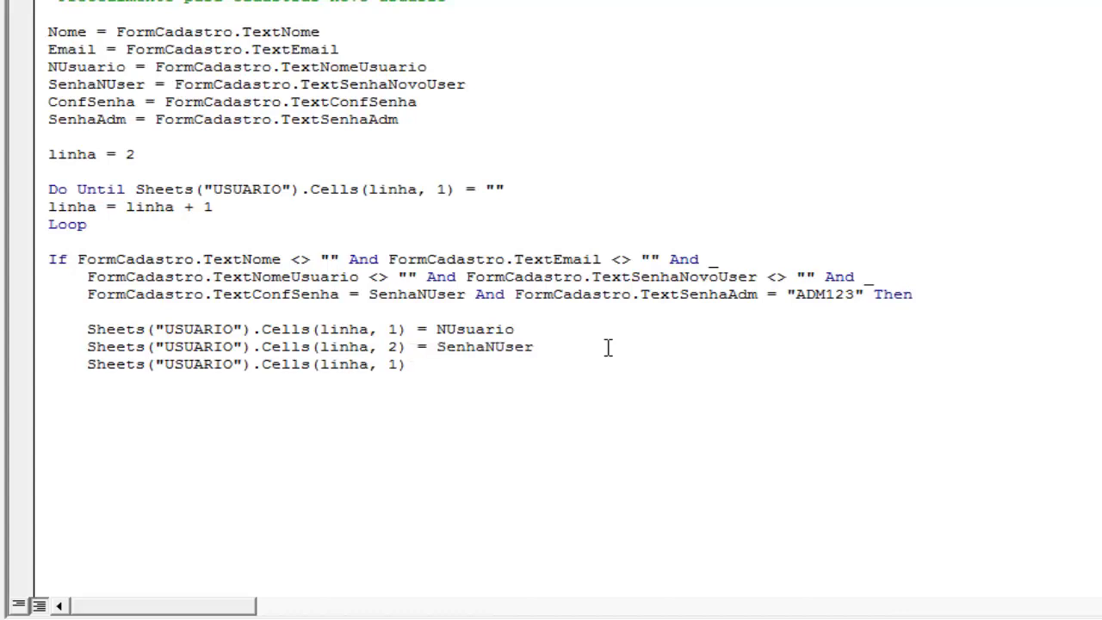
key(Left)
key(BackSpace)
text(3)
text(=)
text(da)
text(te)
key(Return)
key(ctrl+v)
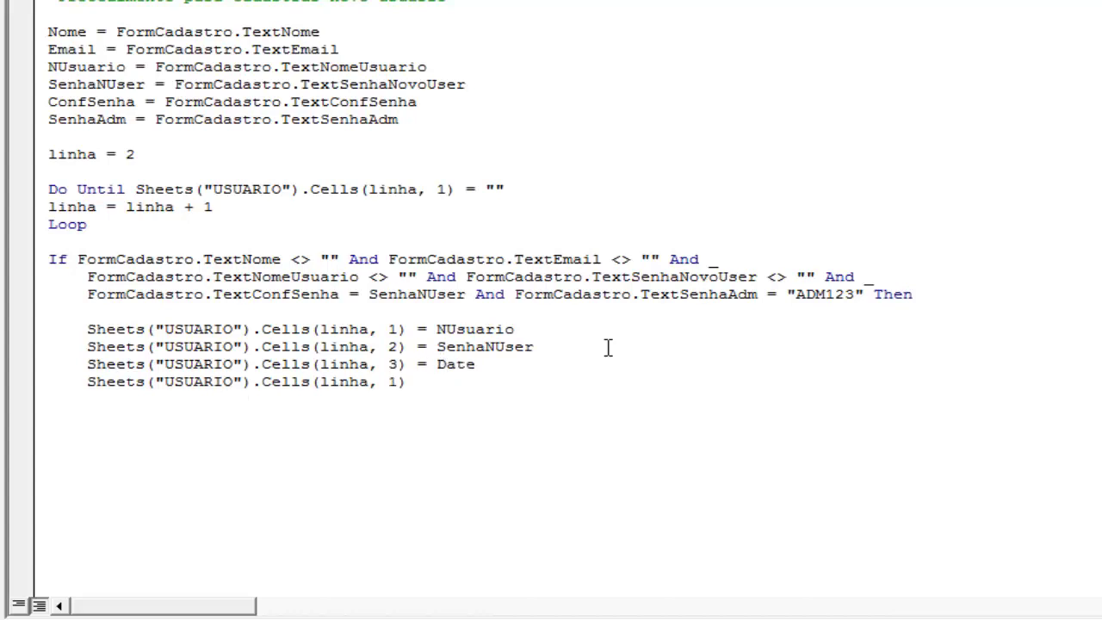
key(Left)
key(BackSpace)
text(4)
key(End)
text(=)
text(time)
key(Return)
- Add lines writing Nome to column 5 and Email to column 6
text(Sheets("USUARIO").Cells(linha, 1))
key(Left)
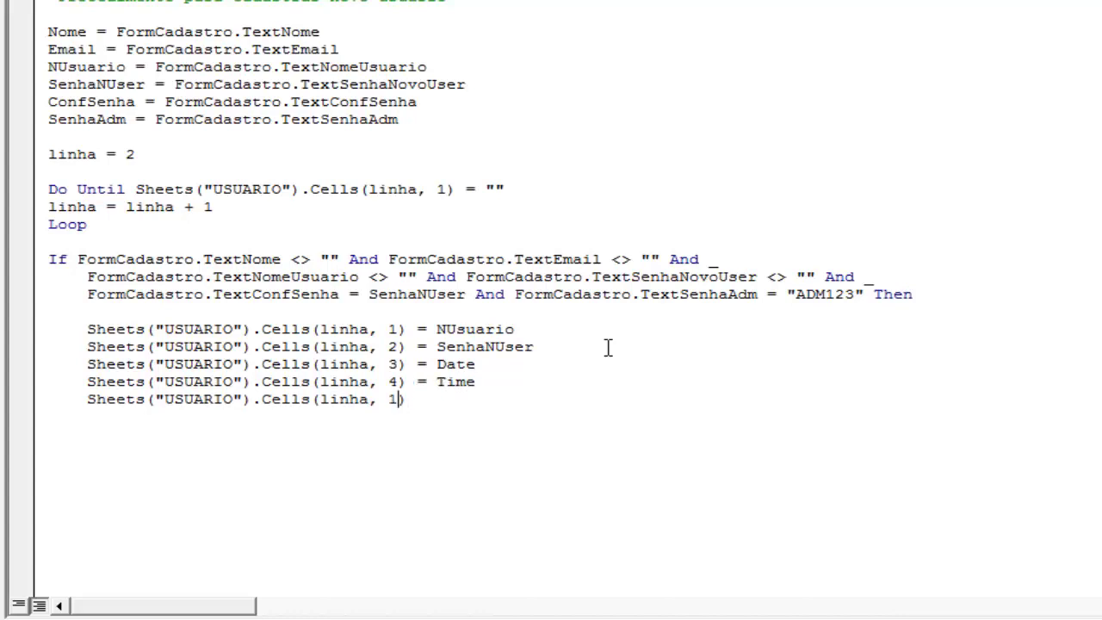
key(BackSpace)
text(5)
key(Right)
text(=)
text(n)
text(ome)
key(Return)
text(Sheets("USUARIO").Cells(linha, 1))
key(Left)
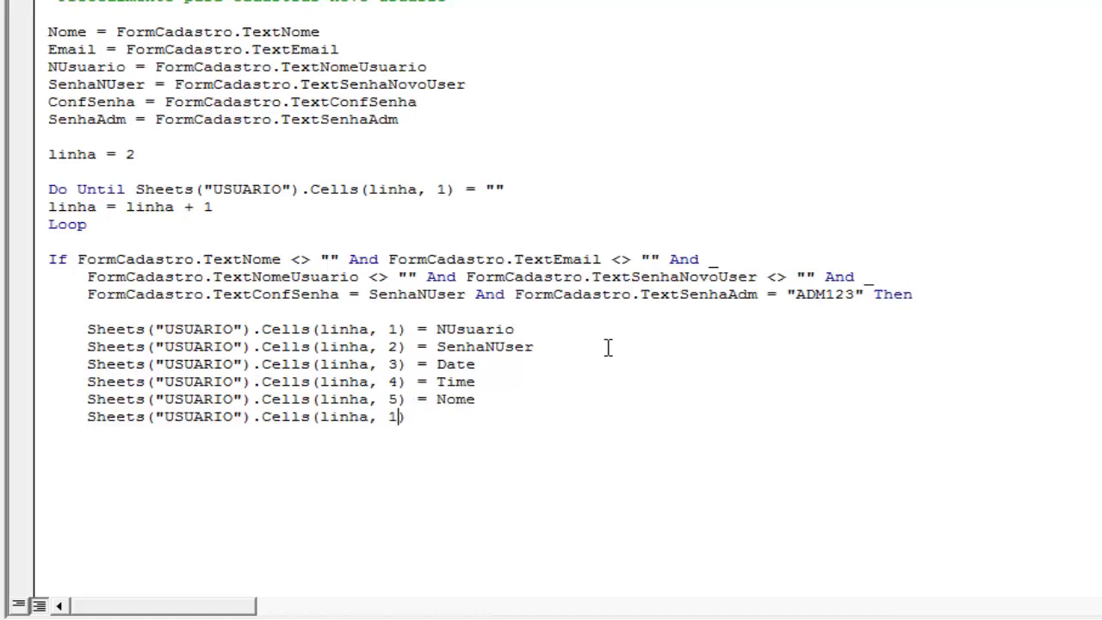
key(BackSpace)
text(6)
key(End)
text(=)
text(email)
key(Return)
key(Return)
- Add MsgBox "Usuário cadastrado com sucesso" with vbInformation and the title "NOVO USUARIO"
text(msg)
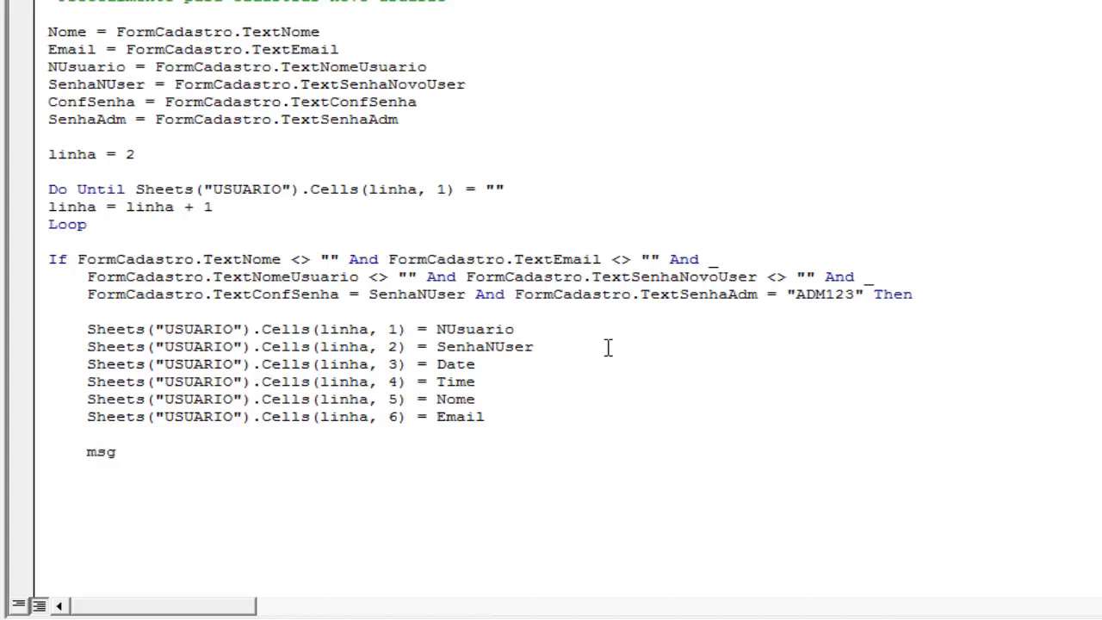
text(box)
text( ")
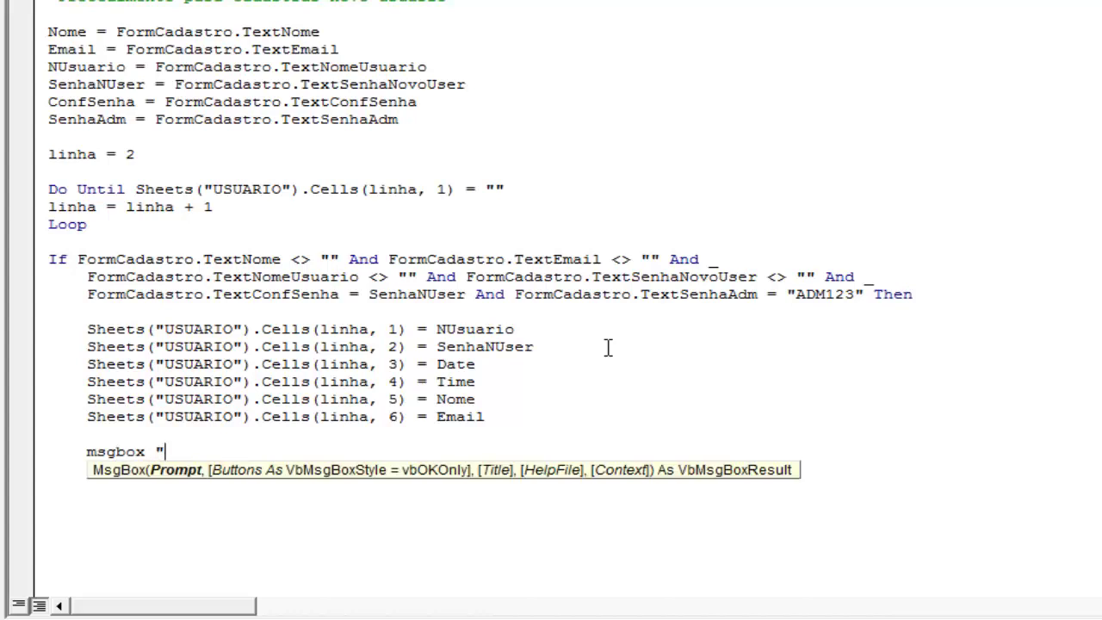
text(Us)
text(uário )
text(cadastra)
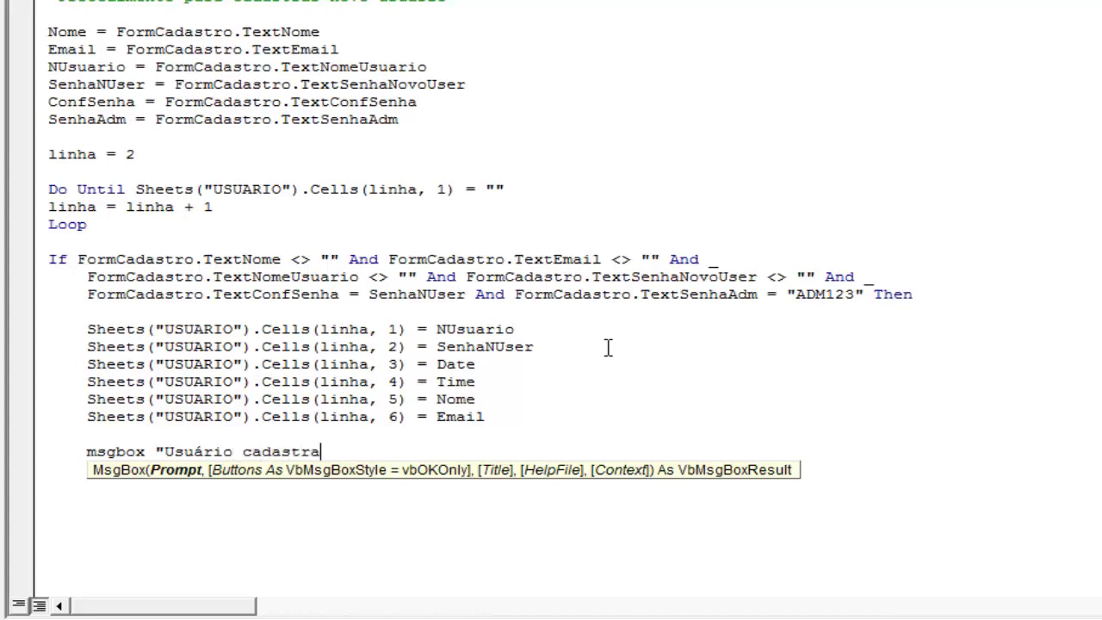
text(do com s)
text(ucess)
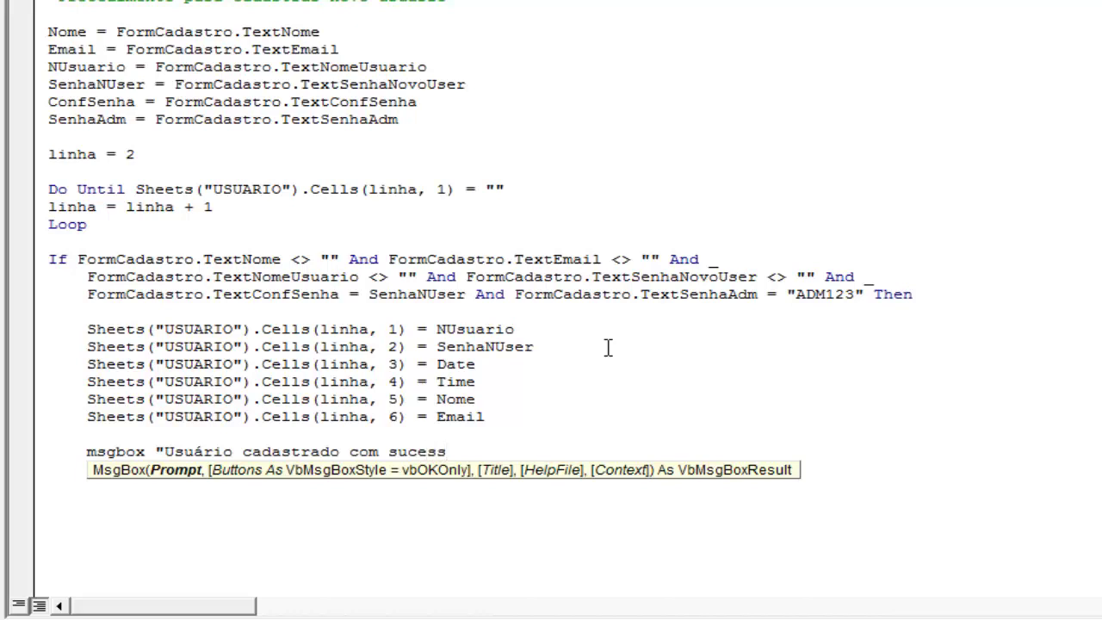
text(o)
text(")
text(,)
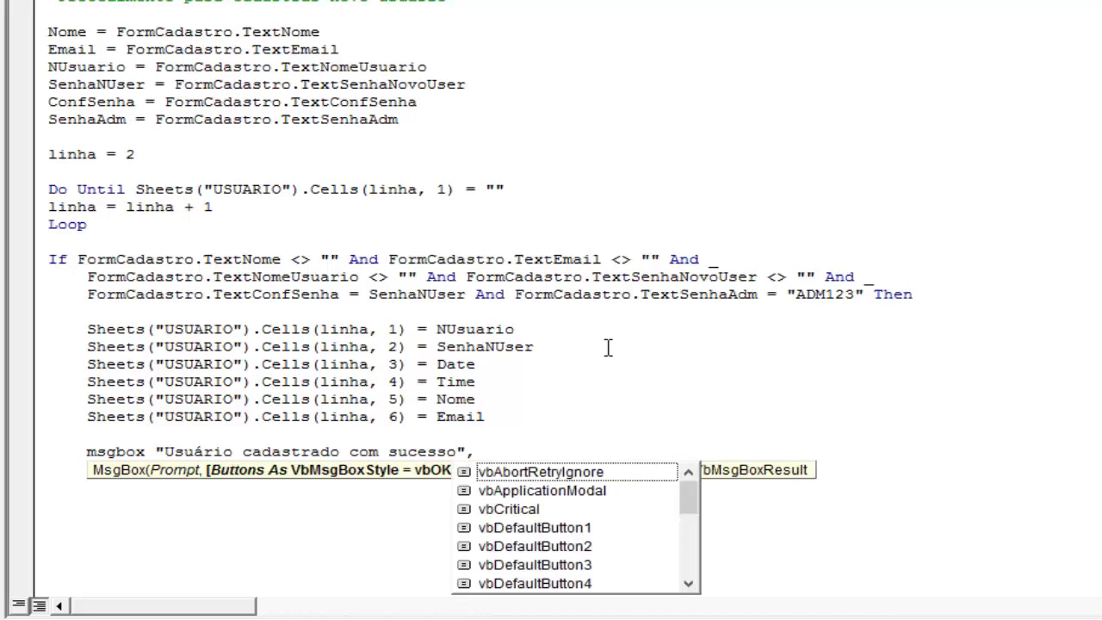
text(vbi)
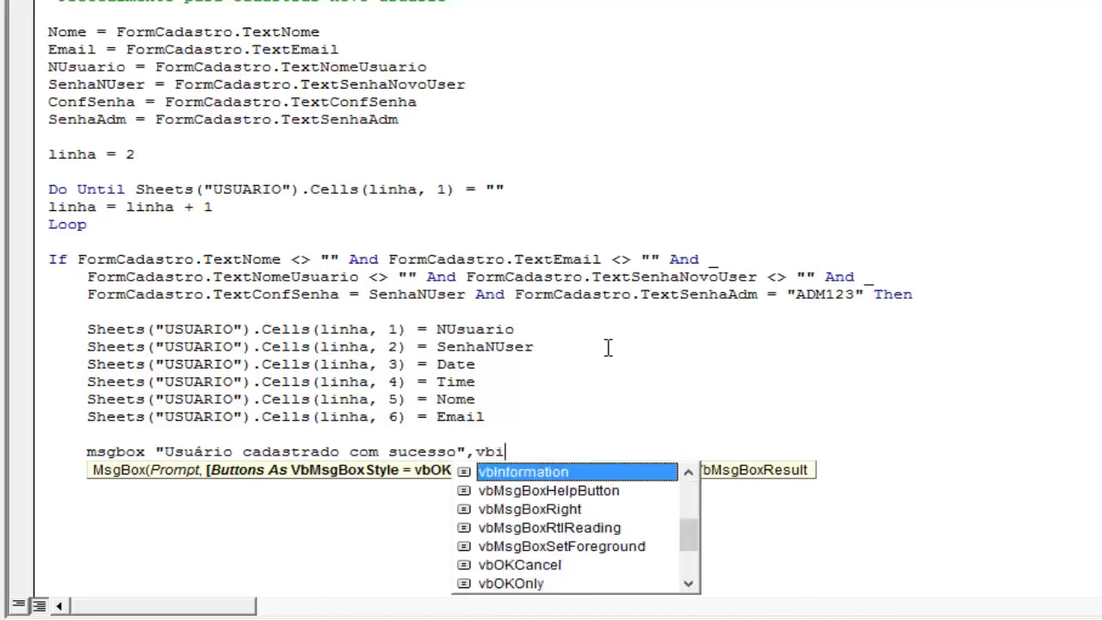
key(Tab)
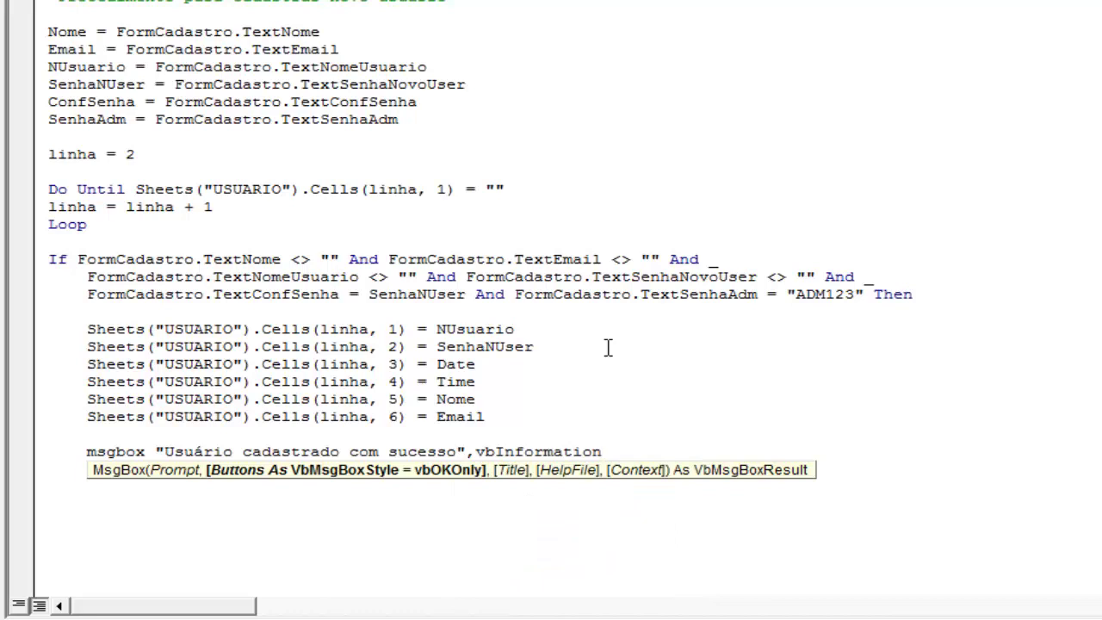
text(,)
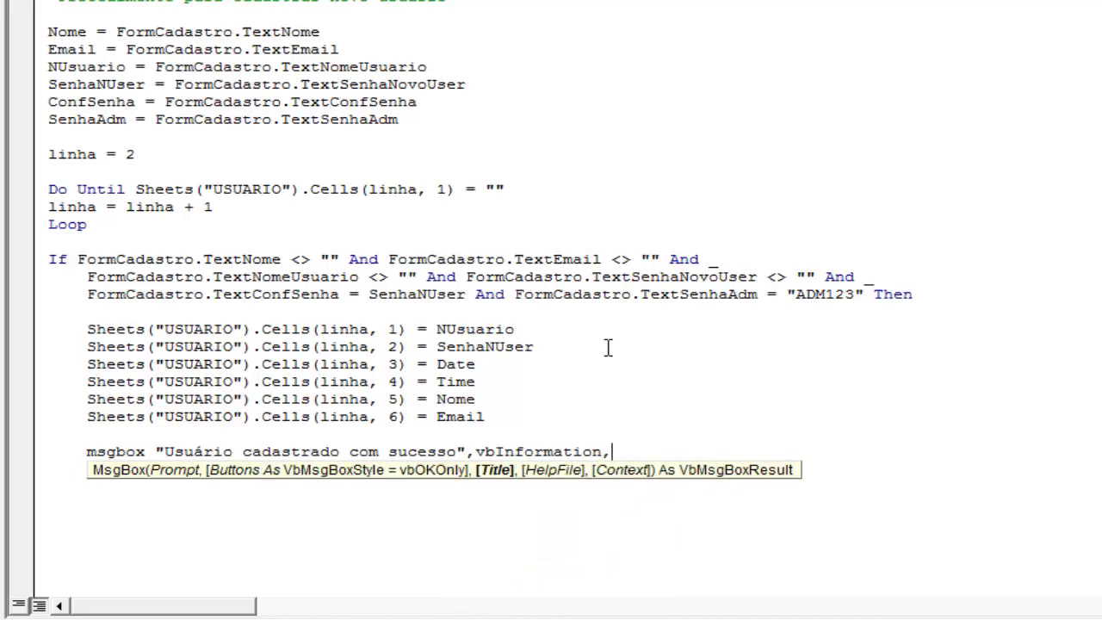
text(")
text(NOVO )
text(USUARIO)
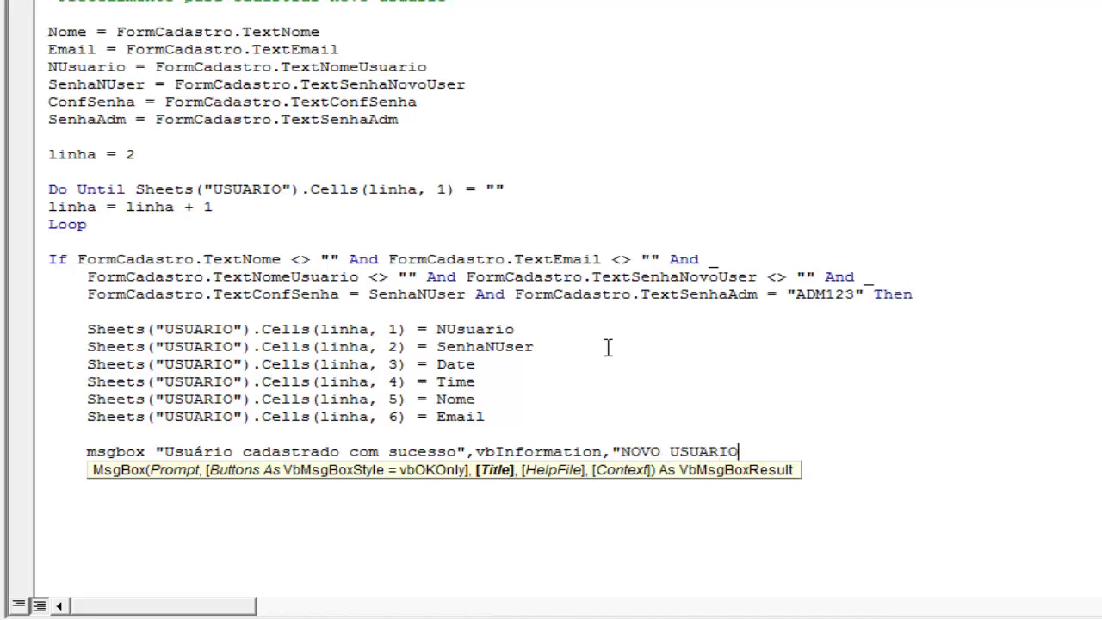
text(")
key(Return)
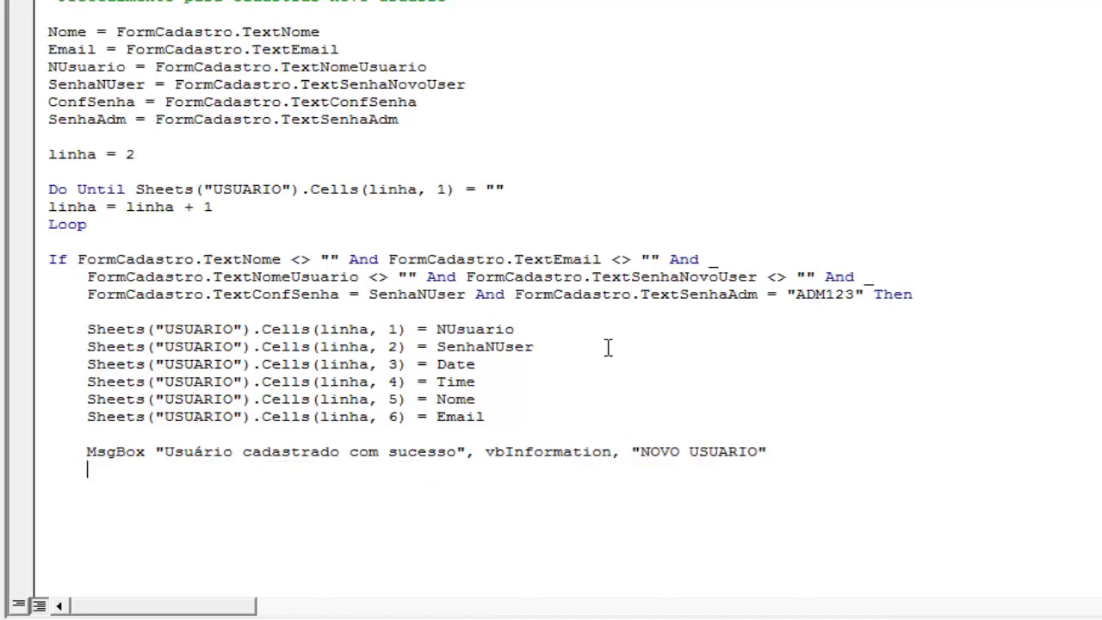
- Start an Else branch with an indented line beneath it
scroll(608, 347, down, 5)
key(BackSpace)
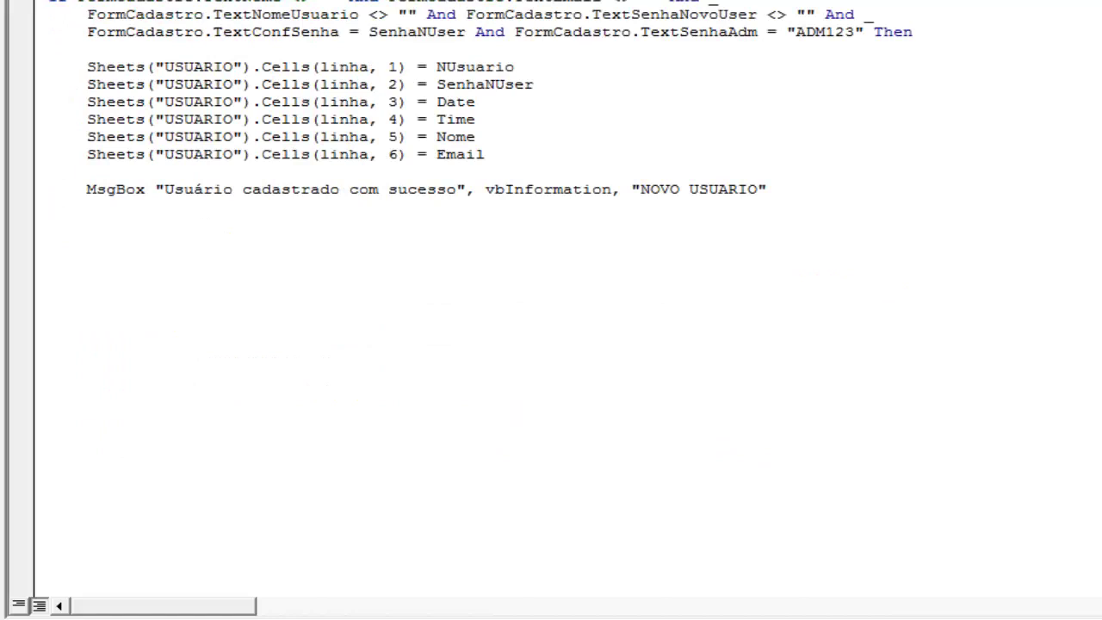
text(else)
key(Return)
key(Tab)
text(")
key(BackSpace)
key(BackSpace)
key(Tab)
- Show "Verefique os dados inseridos e a senha do Administrador" as vbCritical "CADASTRO NEGADO", then End If
text(msg)
text(box)
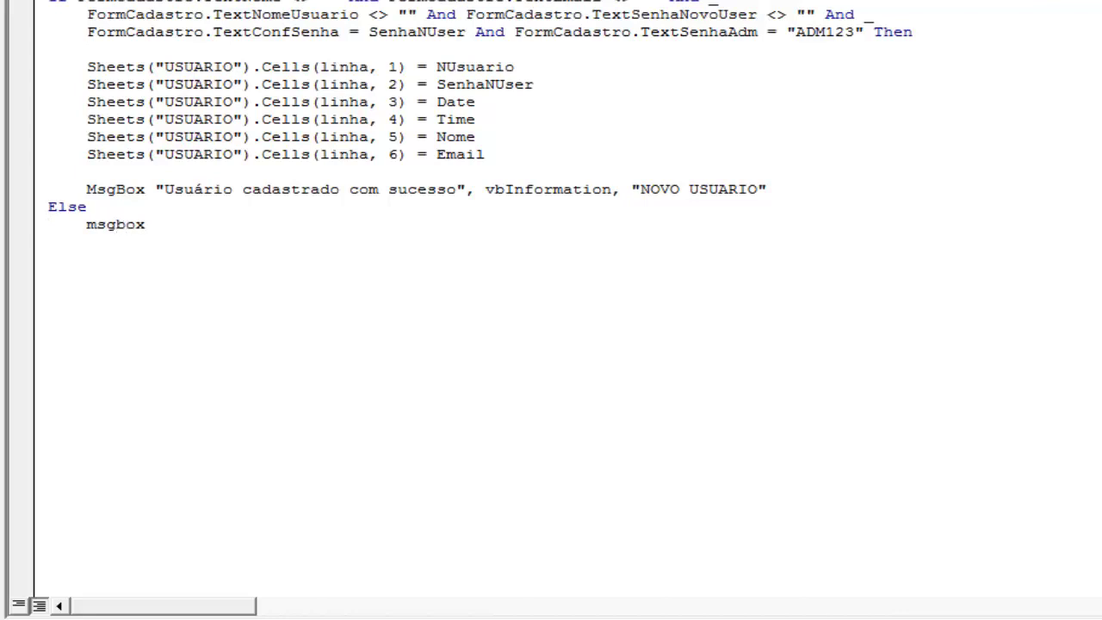
text( "V)
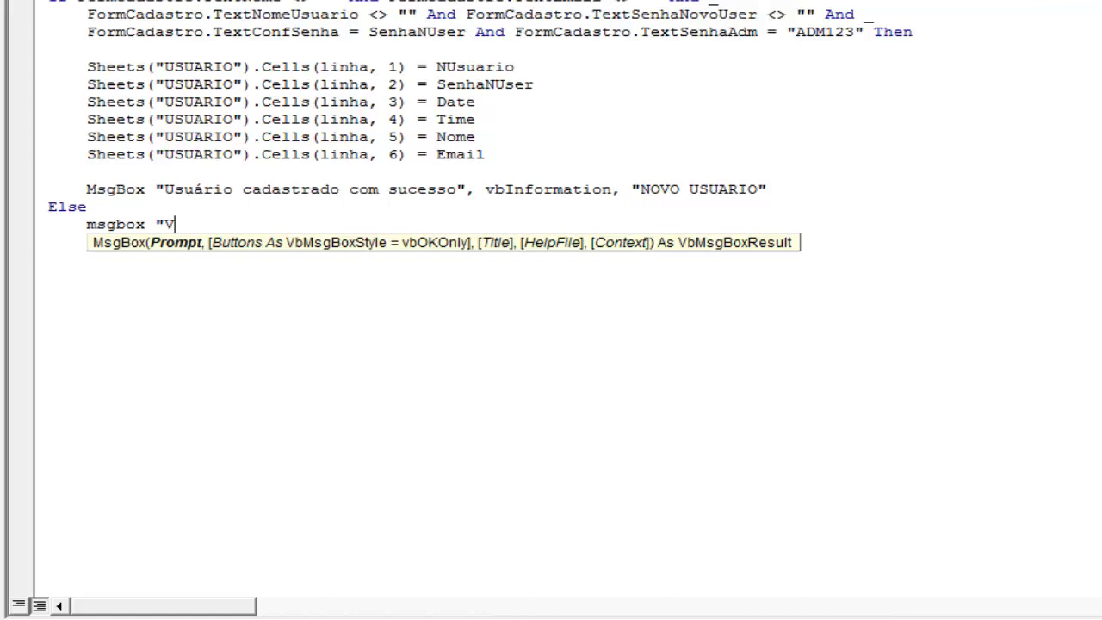
text(er)
text(e)
text(fique )
text(os da)
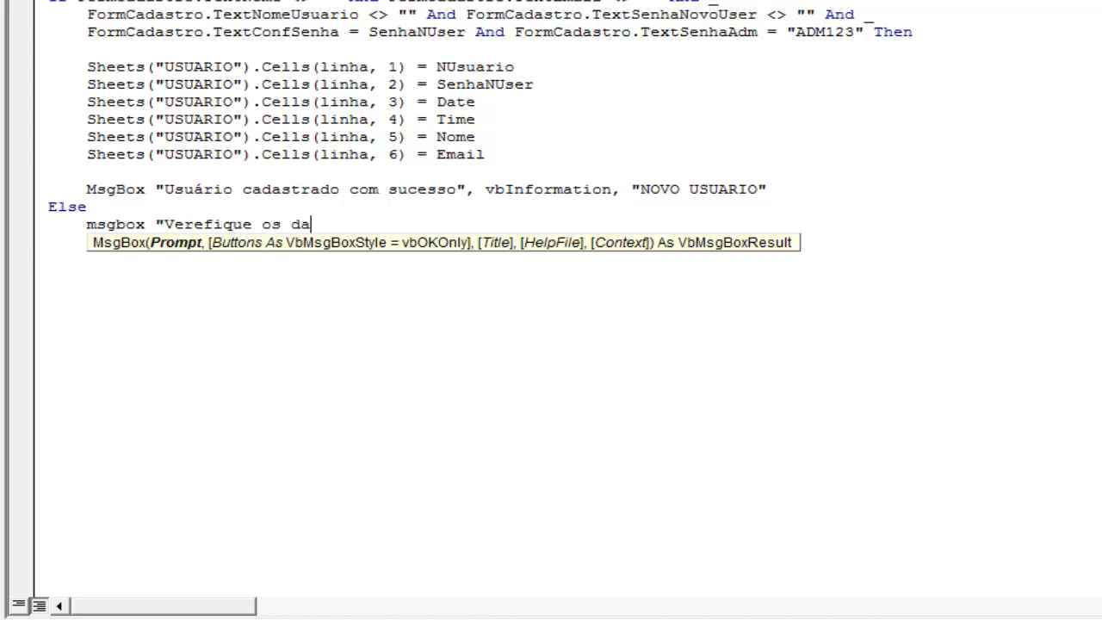
text(dos )
text(c)
key(BackSpace)
text(in)
text(seridos e)
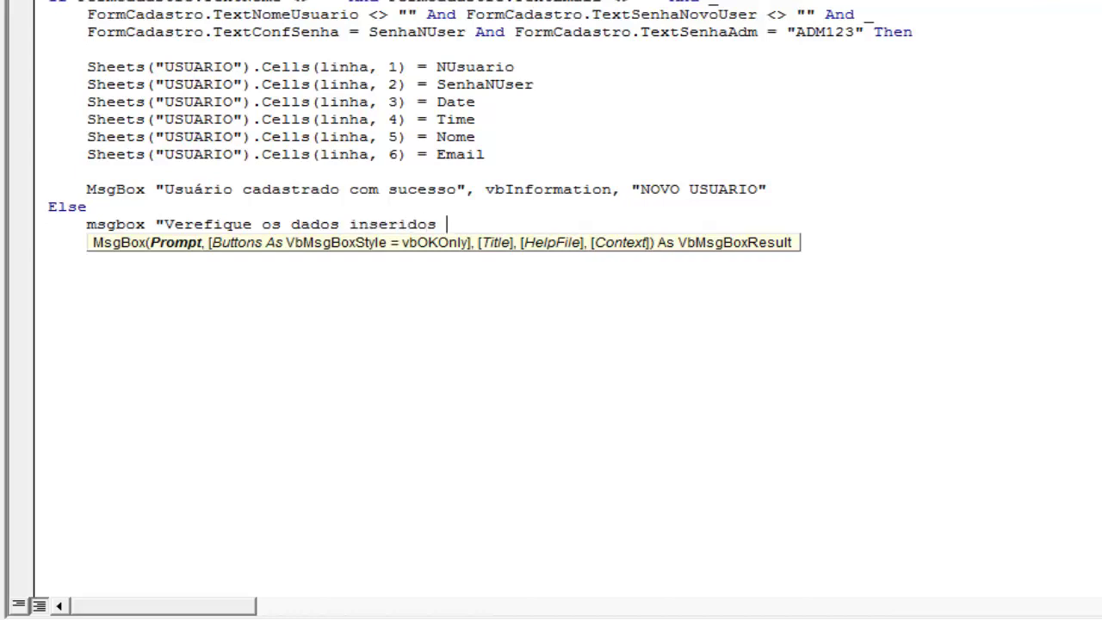
text( a se)
text(nha )
text(do Ad)
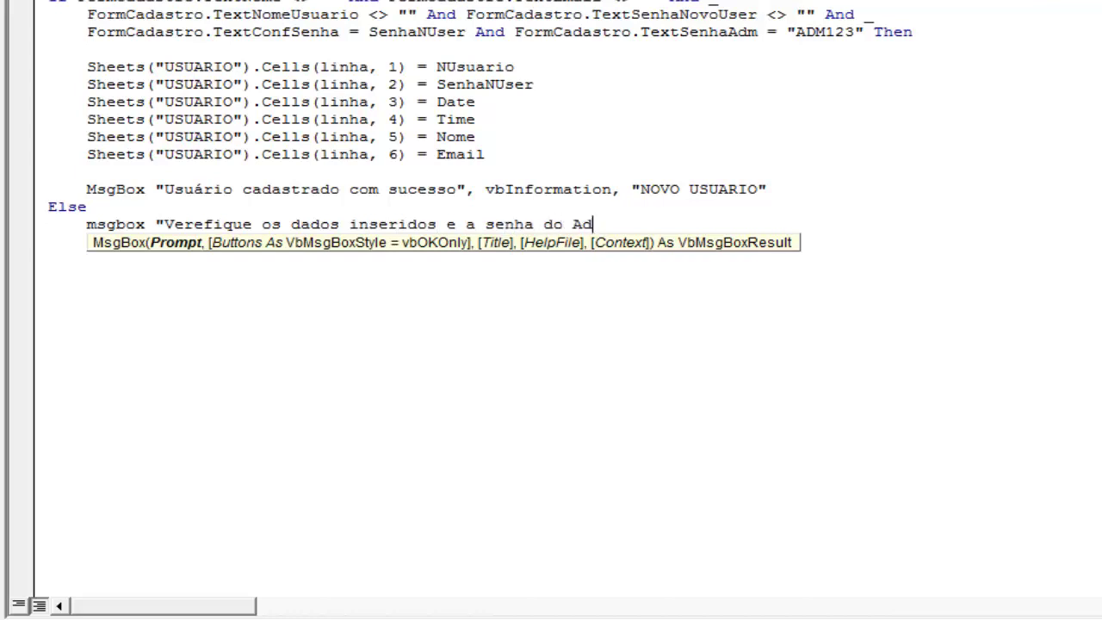
text(ministrador)
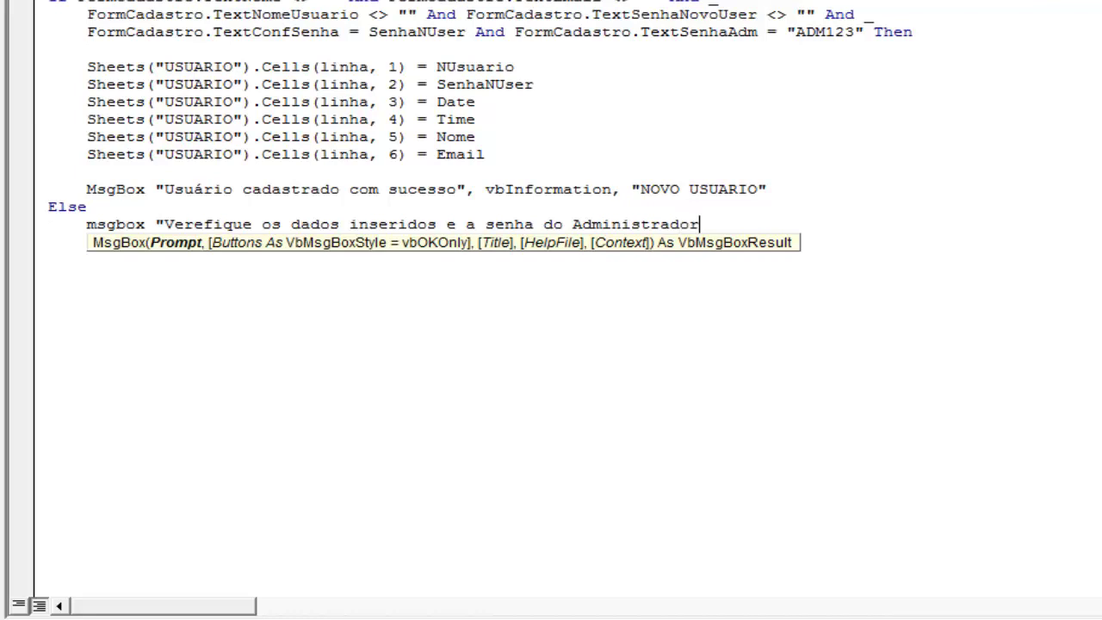
text(")
text(,)
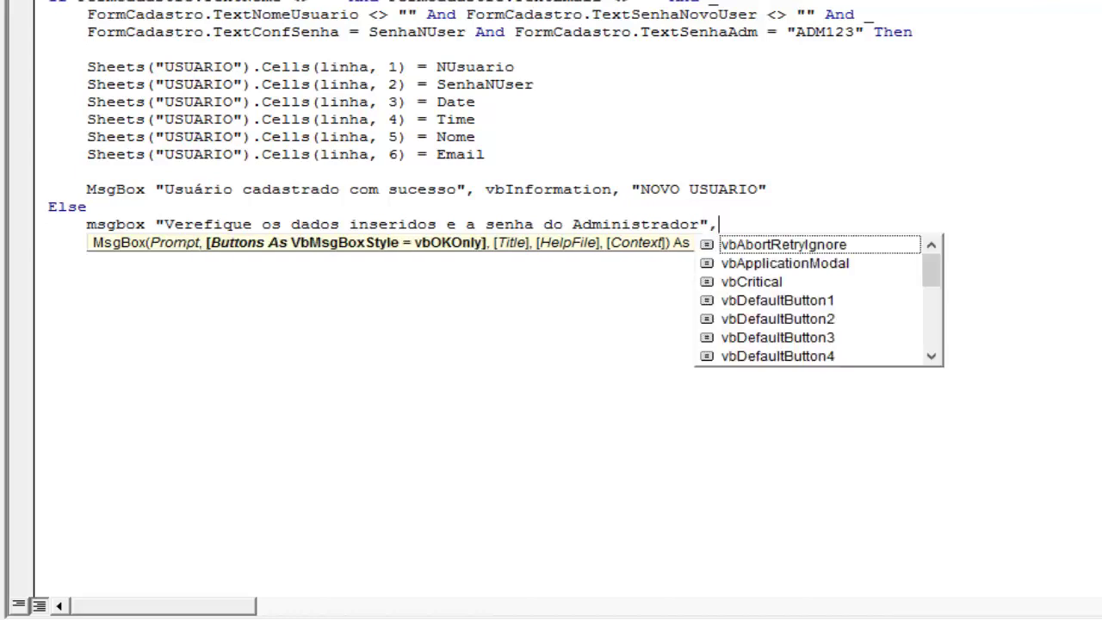
text(vbc)
key(Tab)
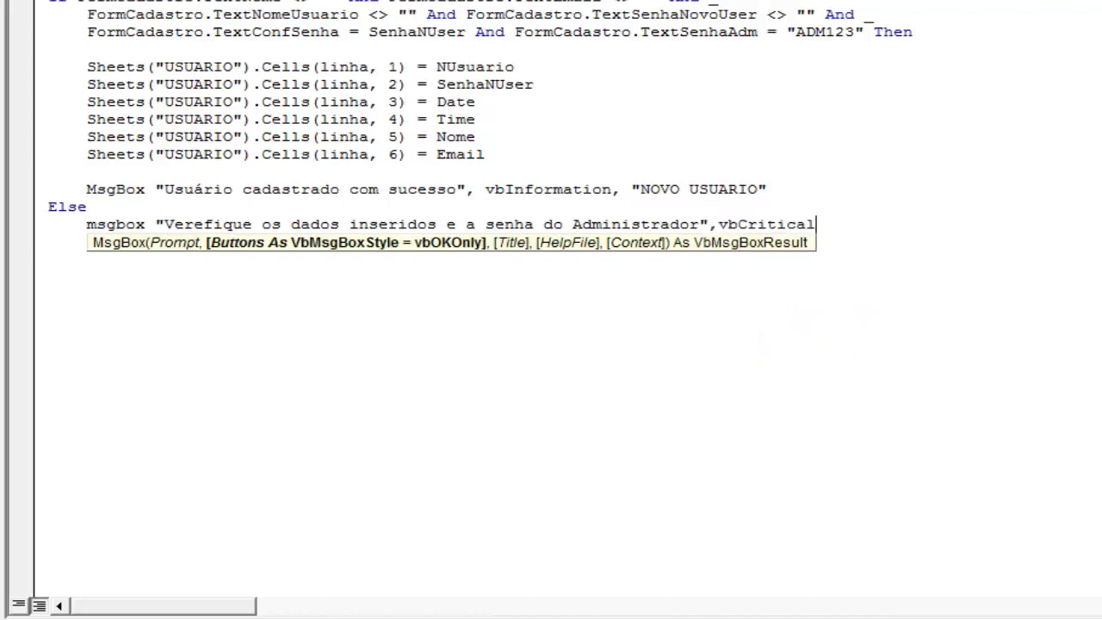
text(,)
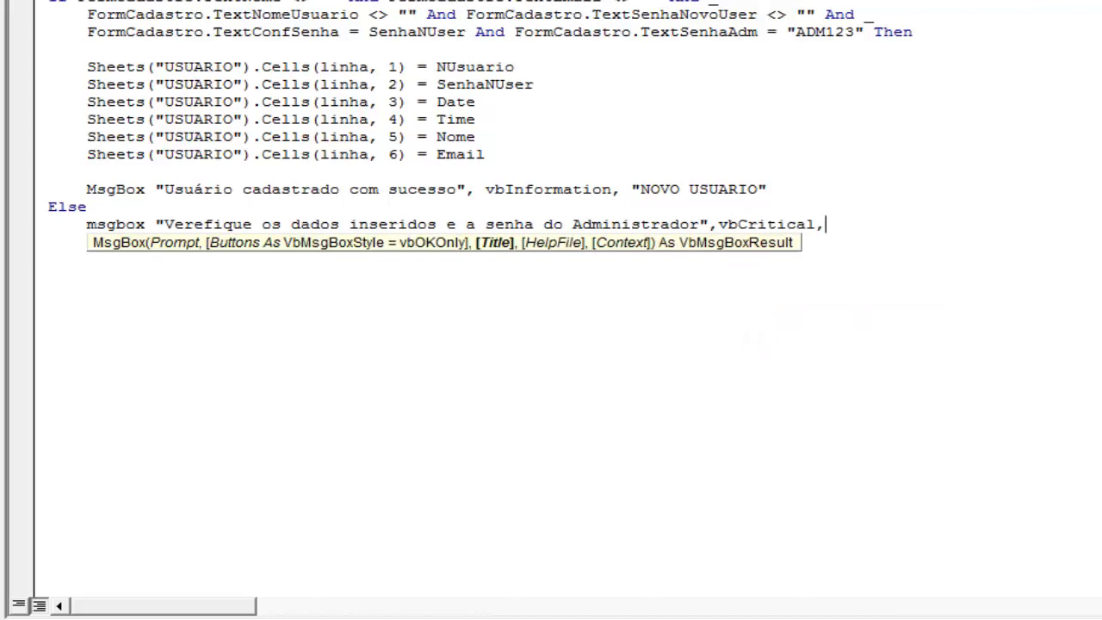
text(")
text(CADASTRO)
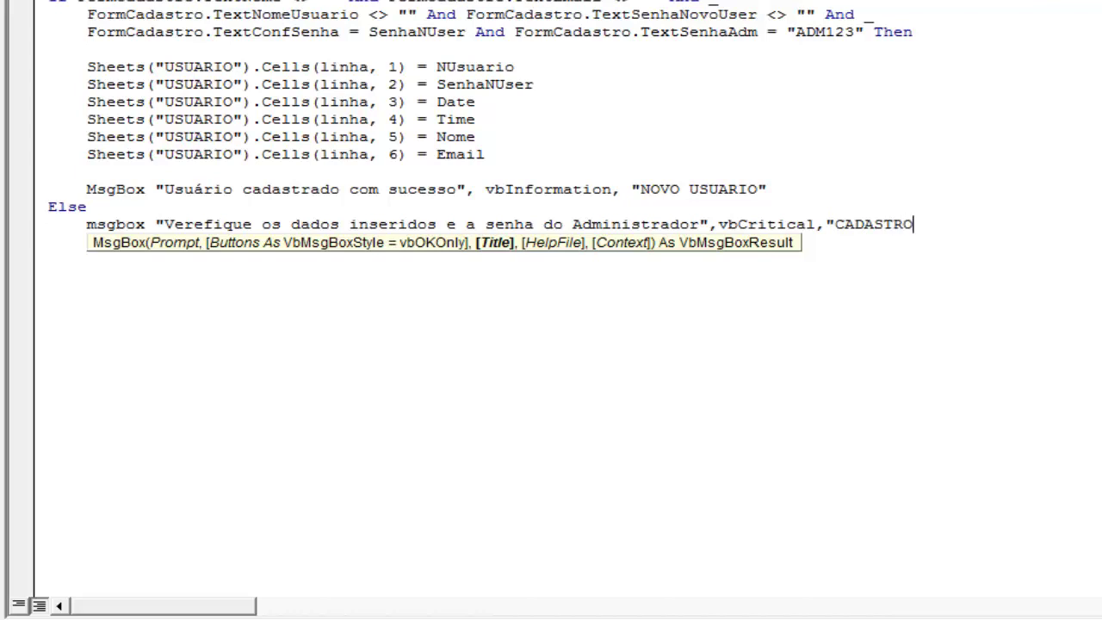
text( NEGADO")
key(Return)
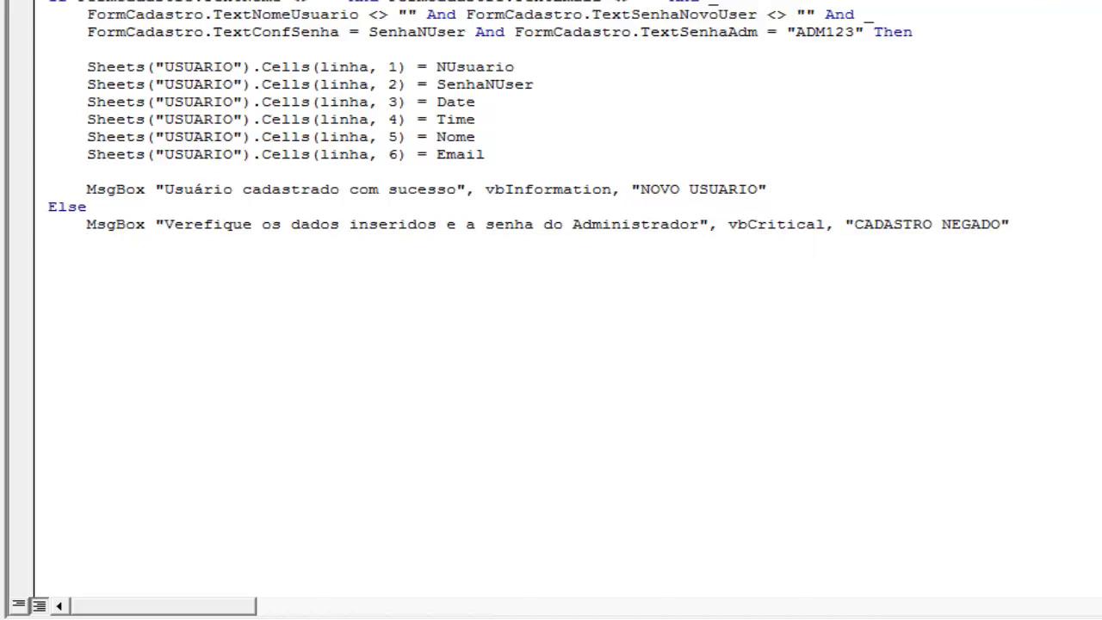
key(BackSpace)
text(e)
text(ndif)
key(Return)
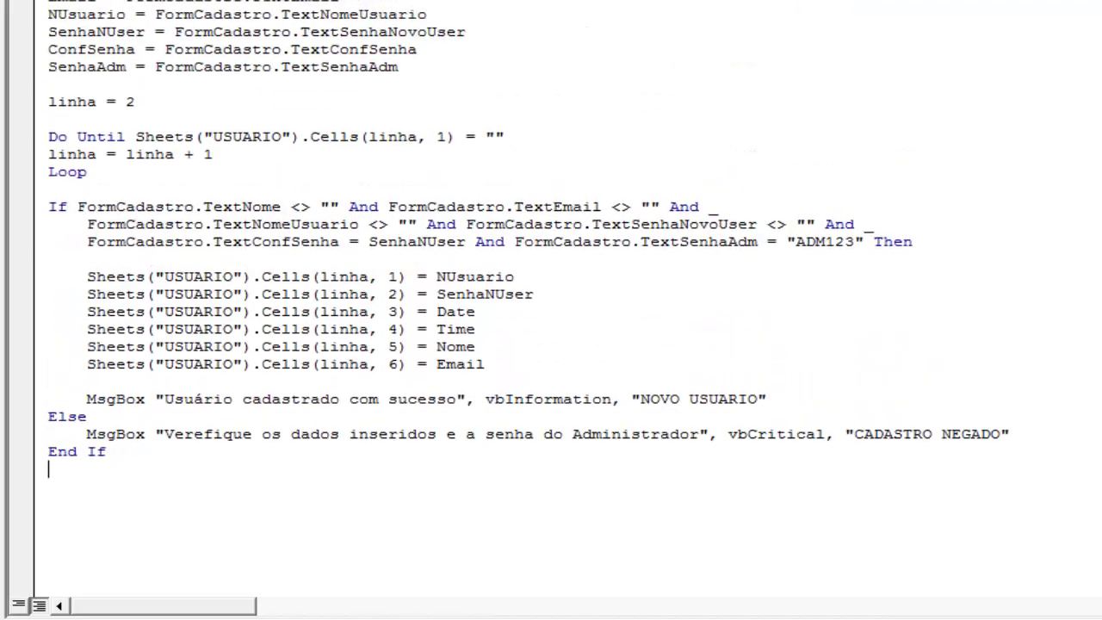
click(218, 206)
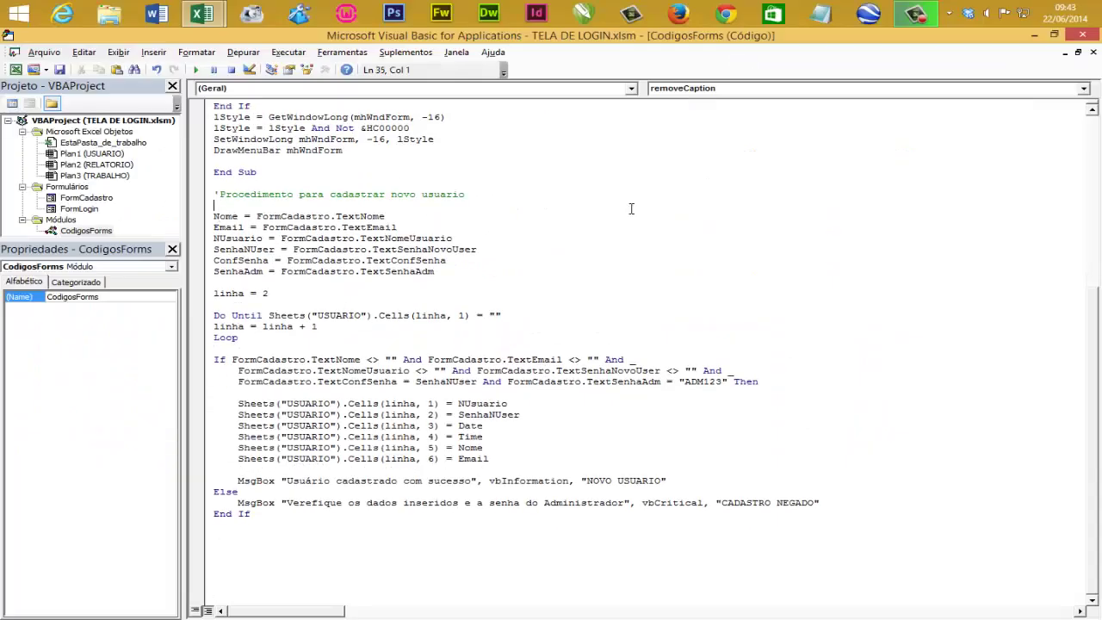
key(Return)
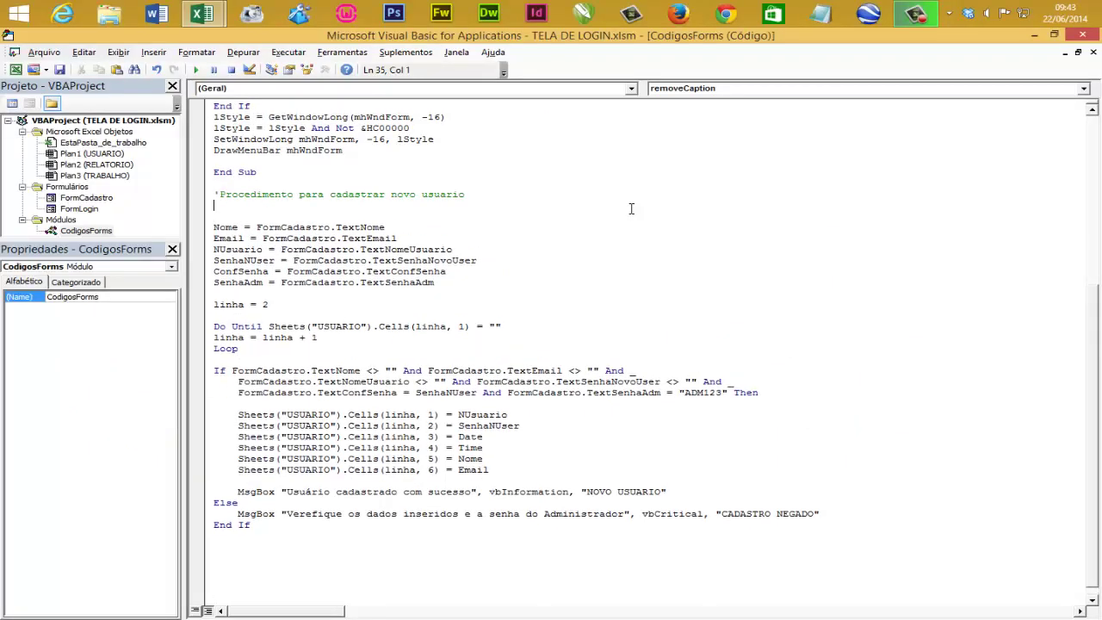
key(Return)
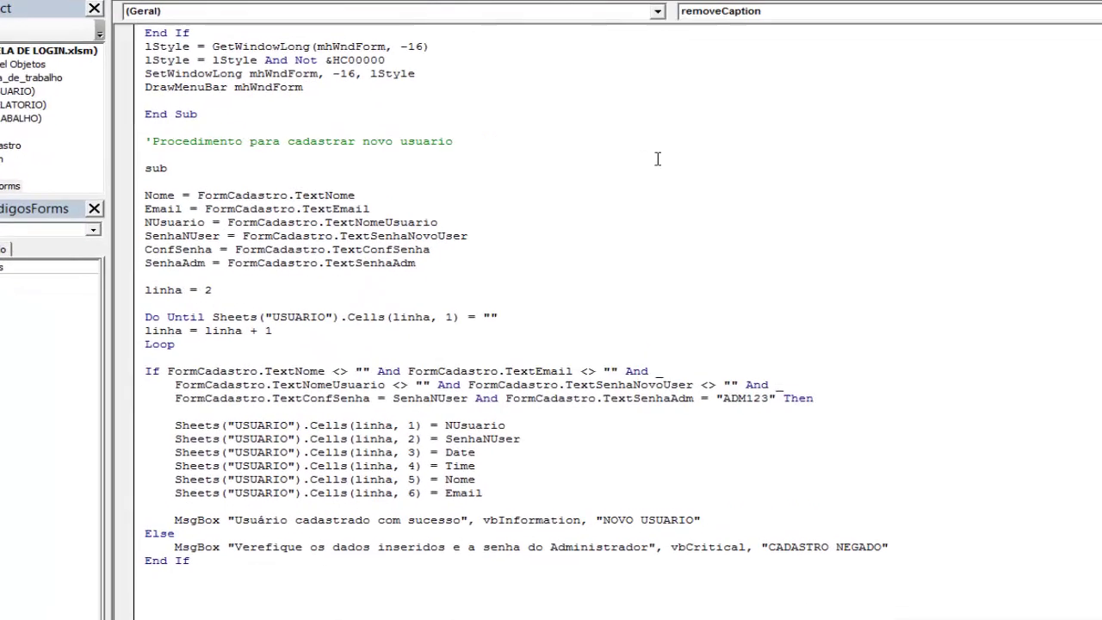
text(ca)
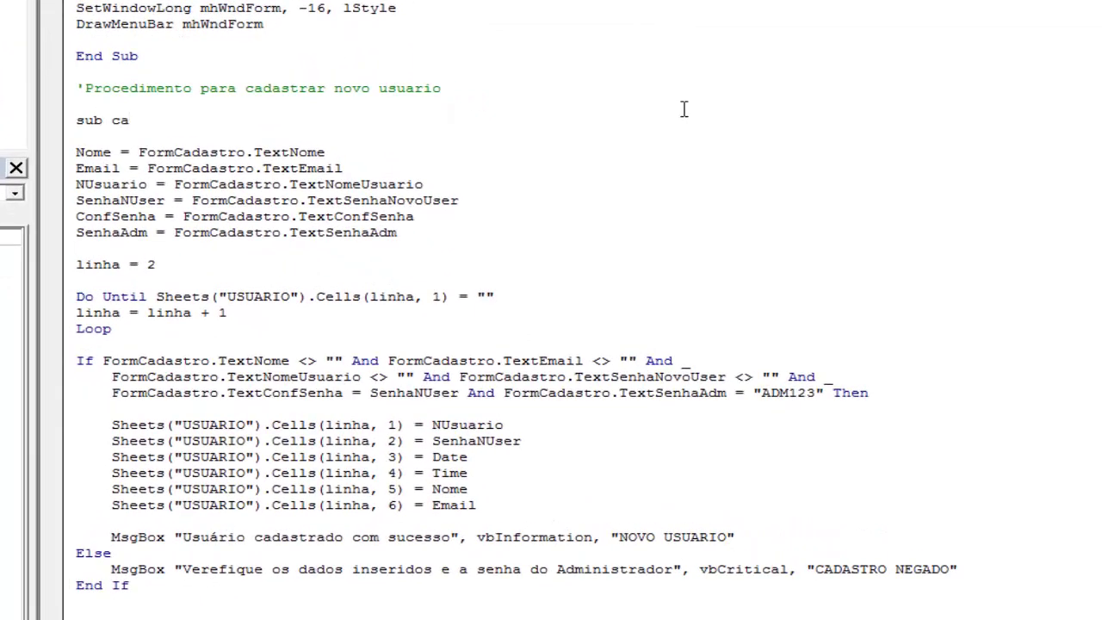
text(dastrar)
text(novo)
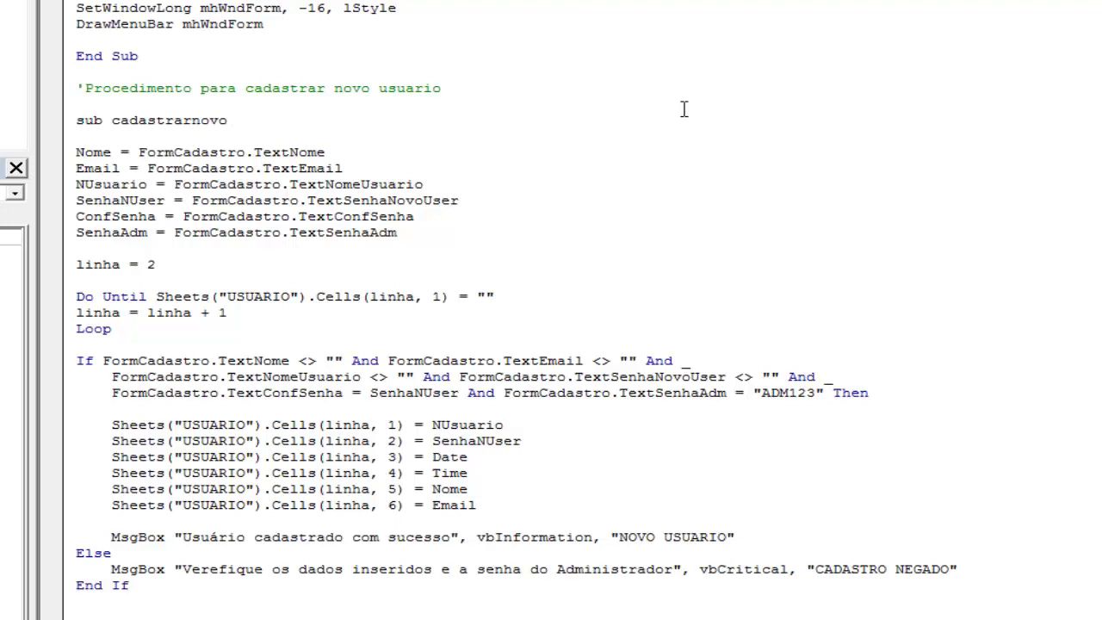
text(usua)
text(rio)
key(BackSpace)
key(BackSpace)
key(BackSpace)
key(BackSpace)
key(BackSpace)
key(BackSpace)
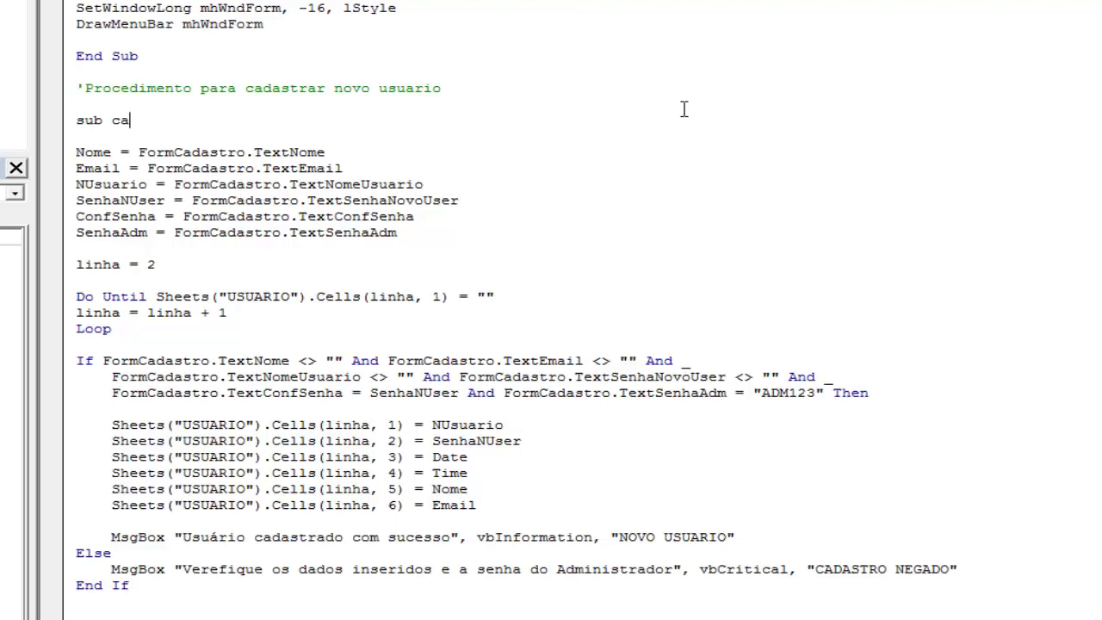
text(dastar)
key(BackSpace)
key(BackSpace)
text(rar)
text(NovoU)
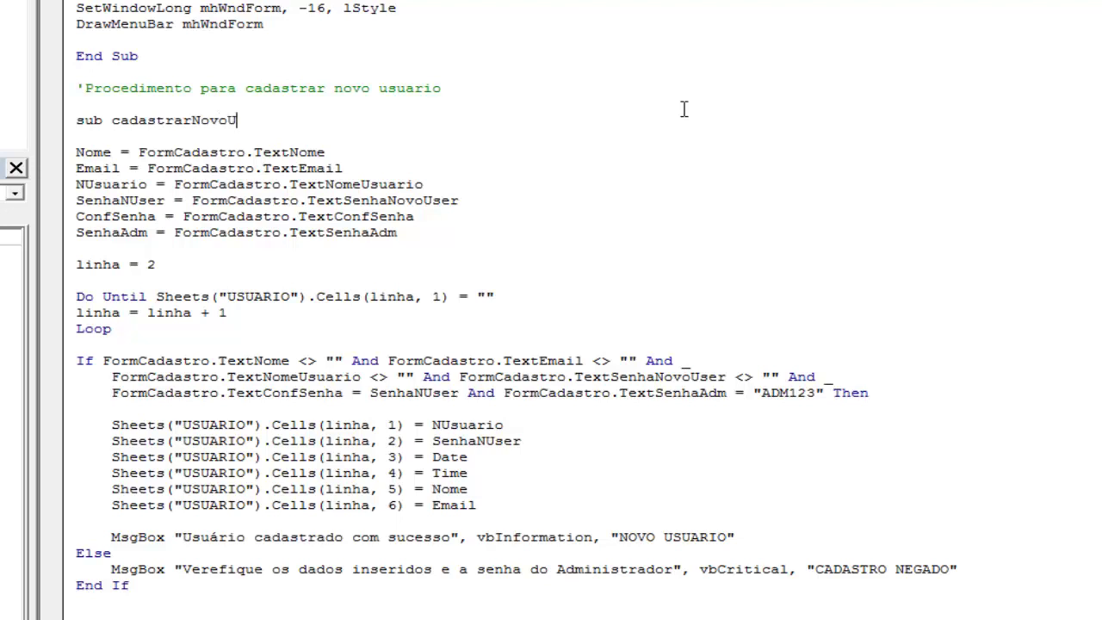
text(suario)
text(())
key(Return)
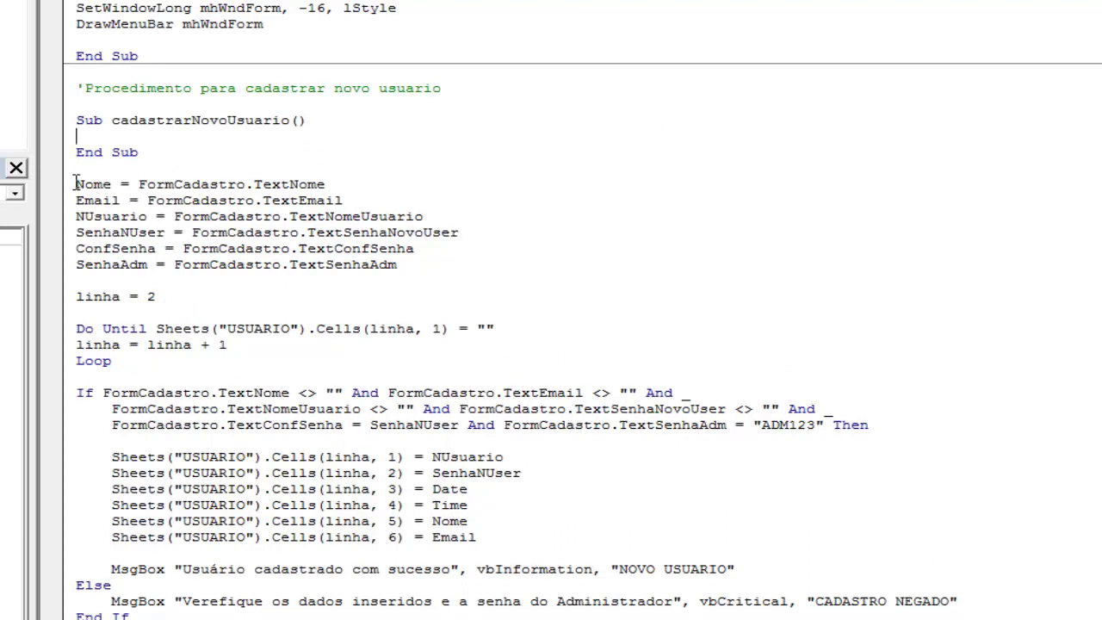
drag(76, 183, 129, 617)
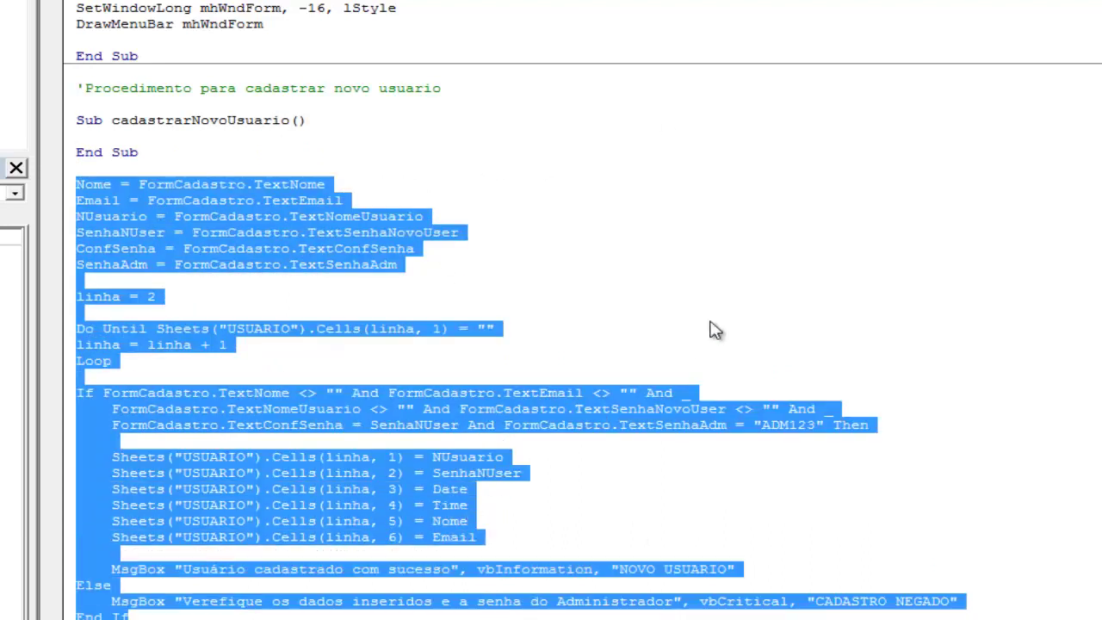
key(ctrl+x)
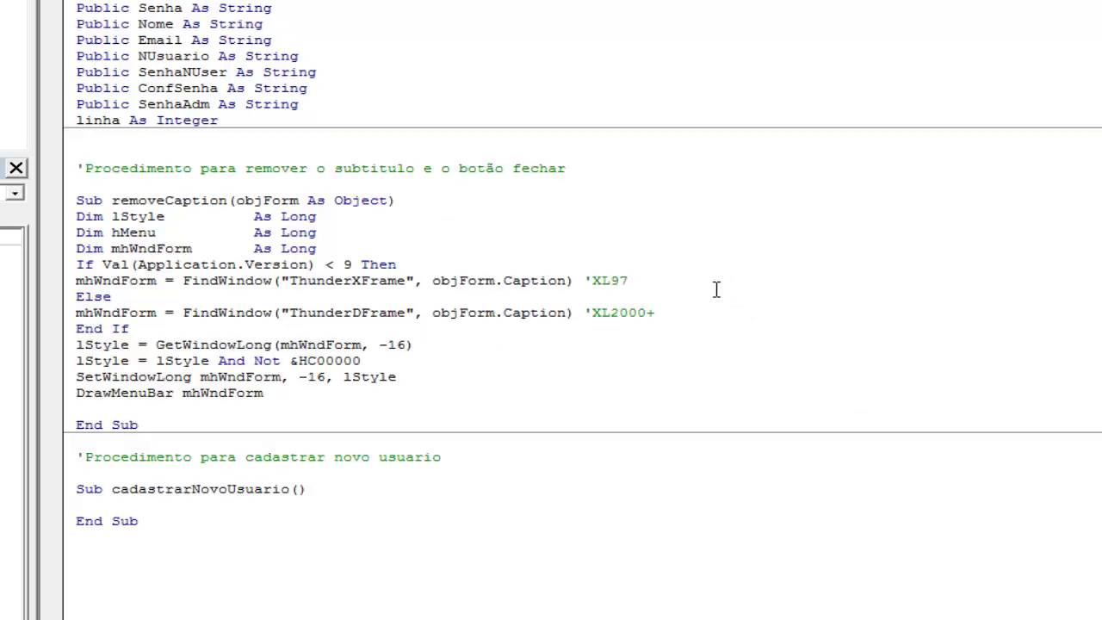
click(147, 503)
key(Return)
key(Return)
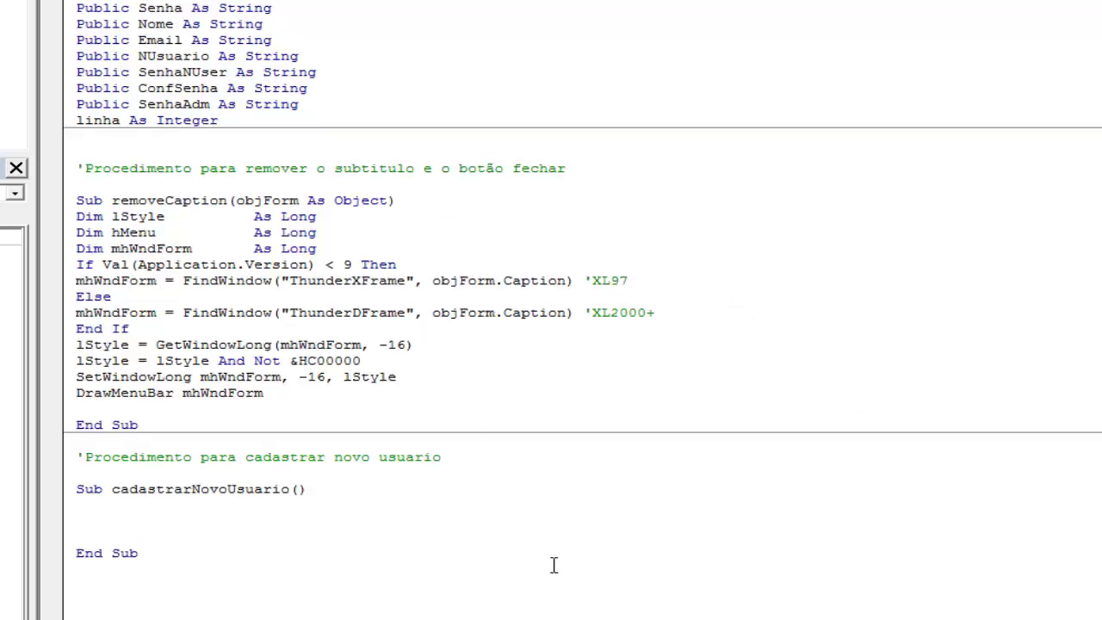
key(ctrl+v)
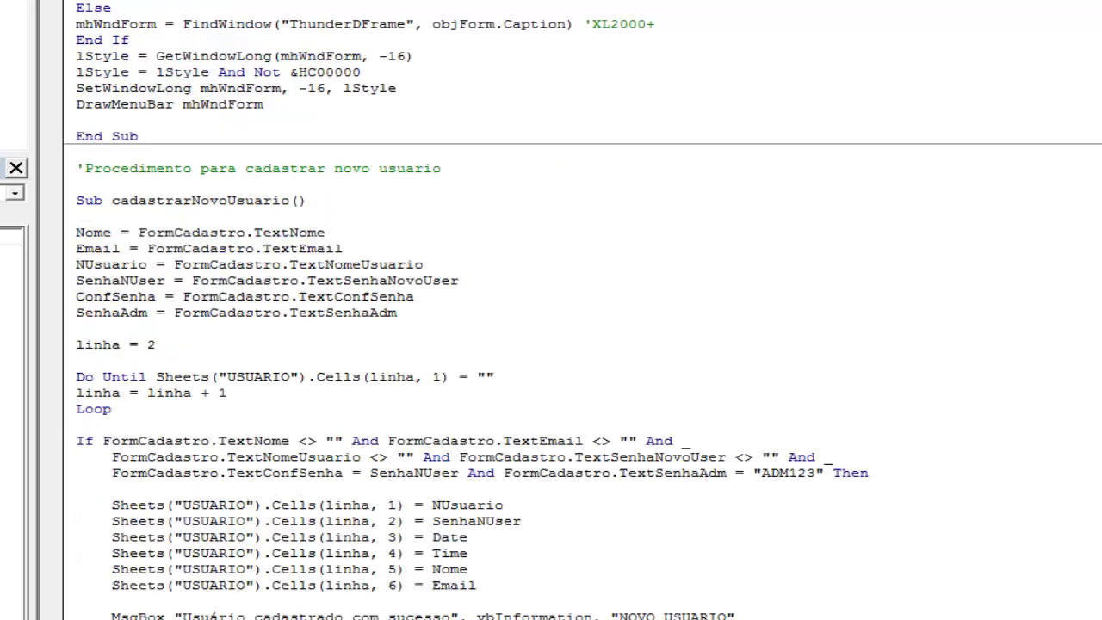
scroll(551, 344, down, 4)
click(113, 538)
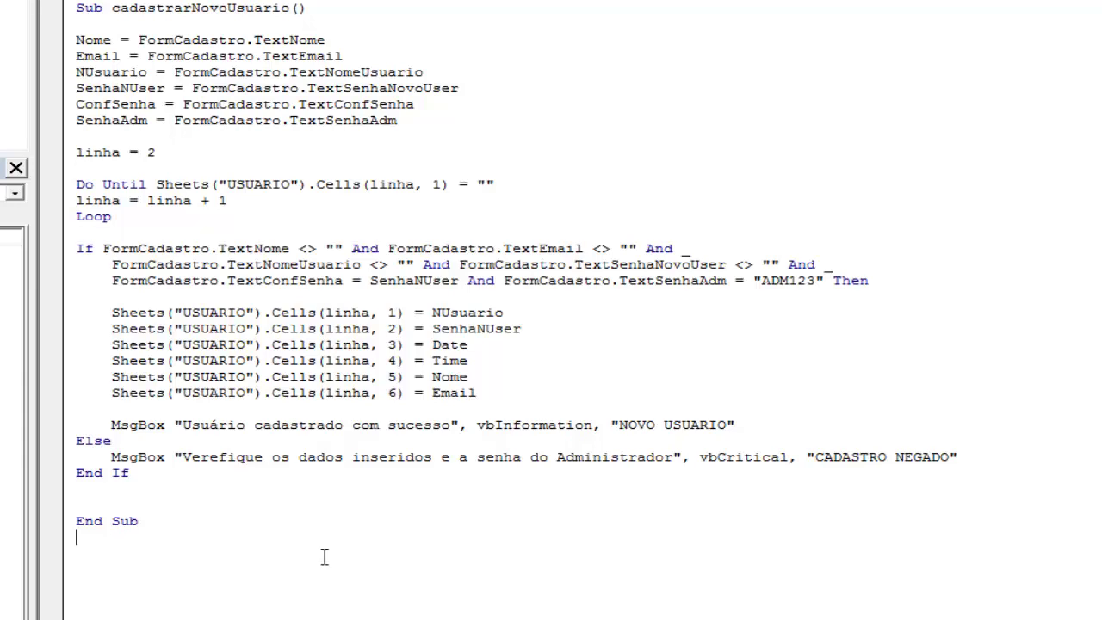
scroll(324, 557, down, 6)
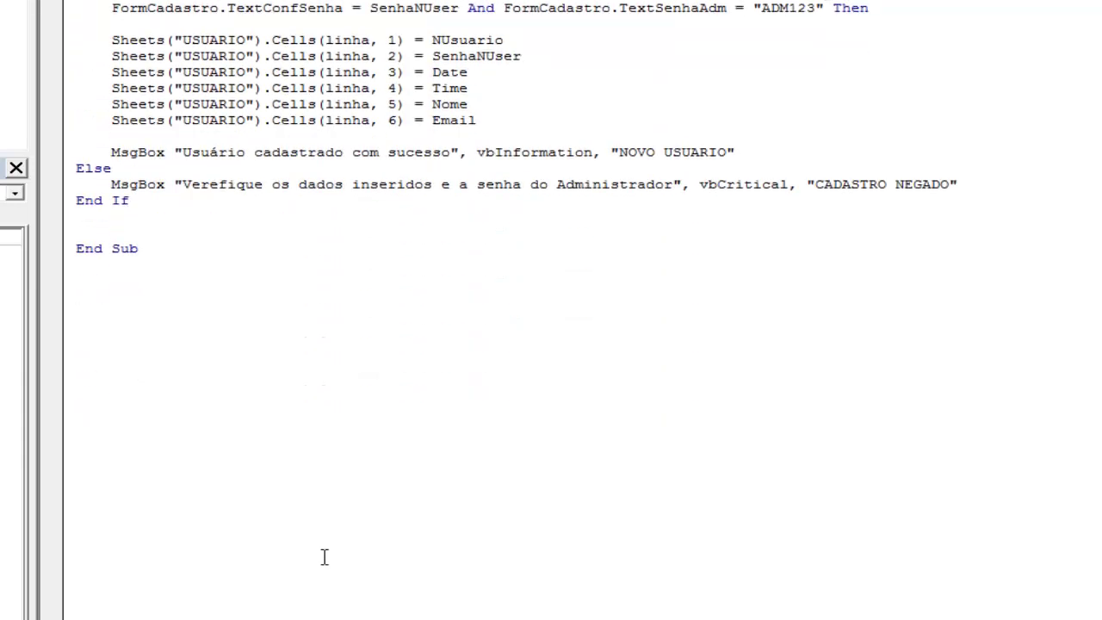
scroll(516, 297, up, 6)
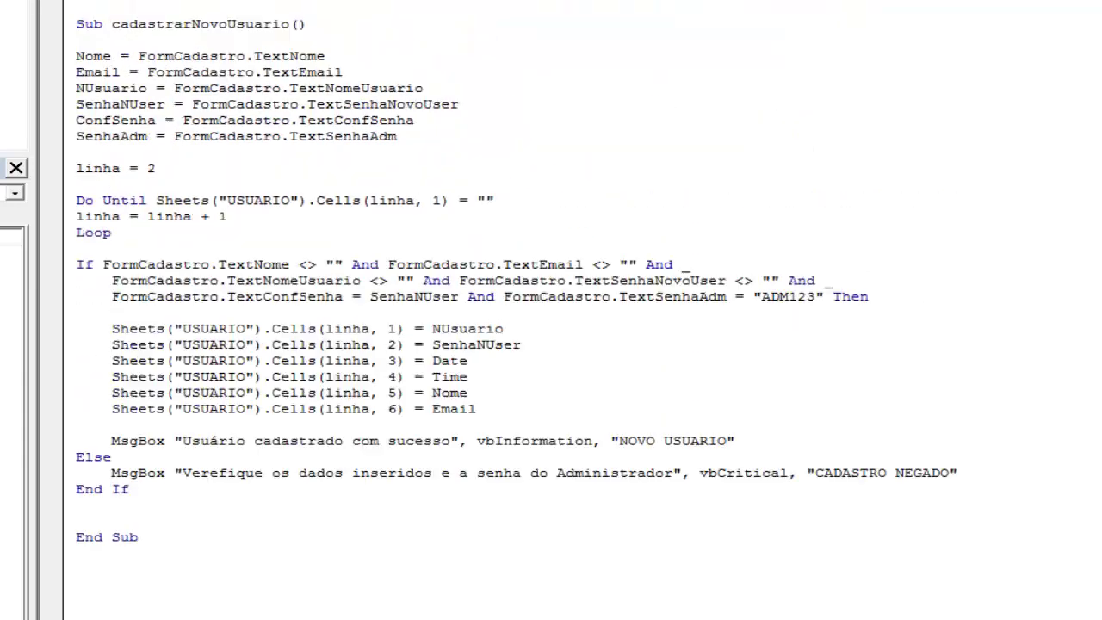
scroll(516, 297, up, 4)
scroll(991, 215, down, 2)
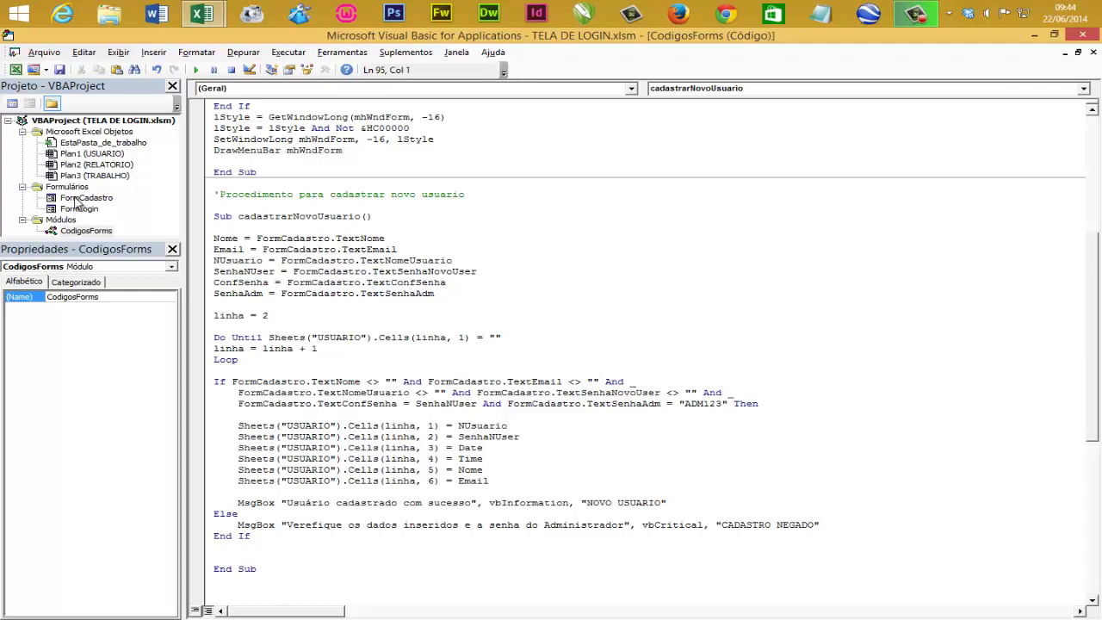
- Add the comment 'Procedimento para abrir o formulario cadastro' below the registration procedure
click(1096, 555)
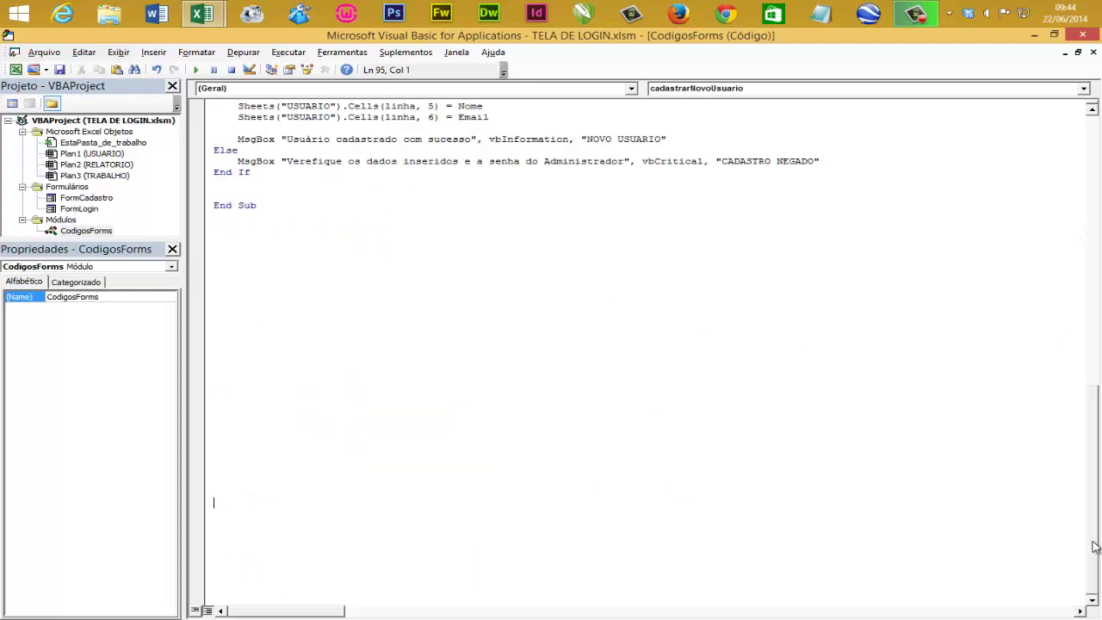
scroll(1096, 504, up, 2)
click(430, 331)
click(374, 225)
text(')
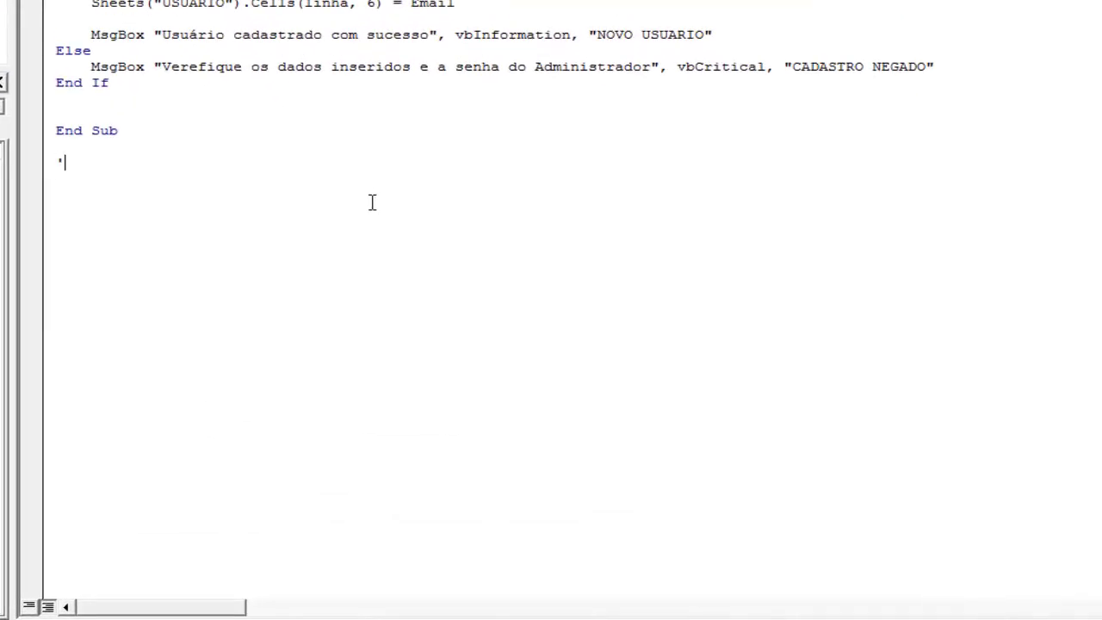
text(pro)
key(BackSpace)
key(BackSpace)
key(BackSpace)
text(Pro)
text(ced)
text(imento para )
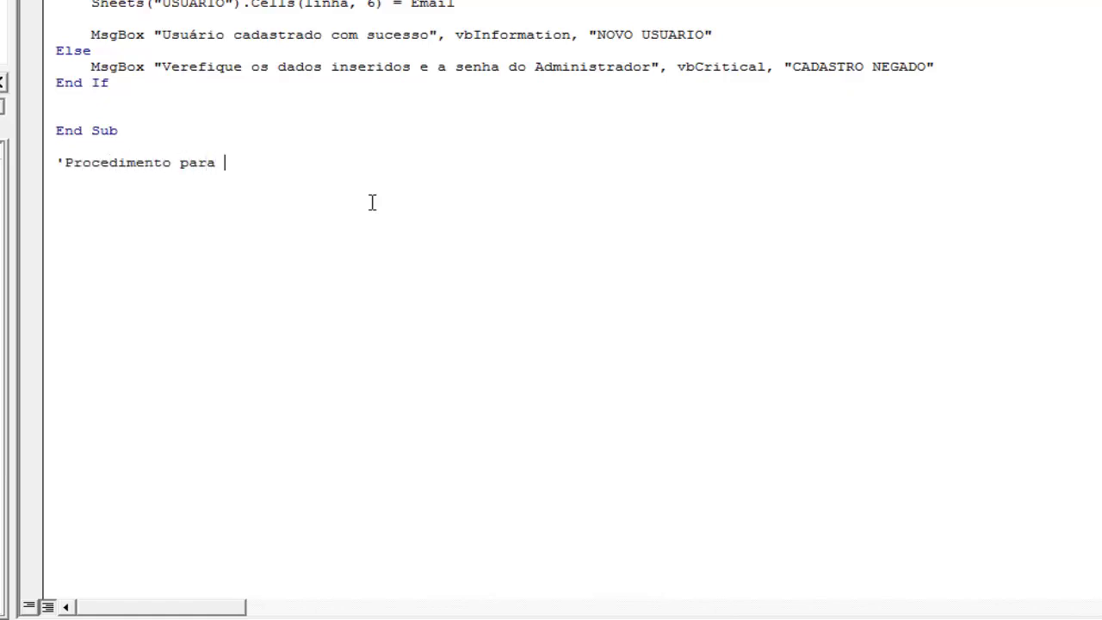
text(abri)
text(r )
text(o formu)
text(lario ca)
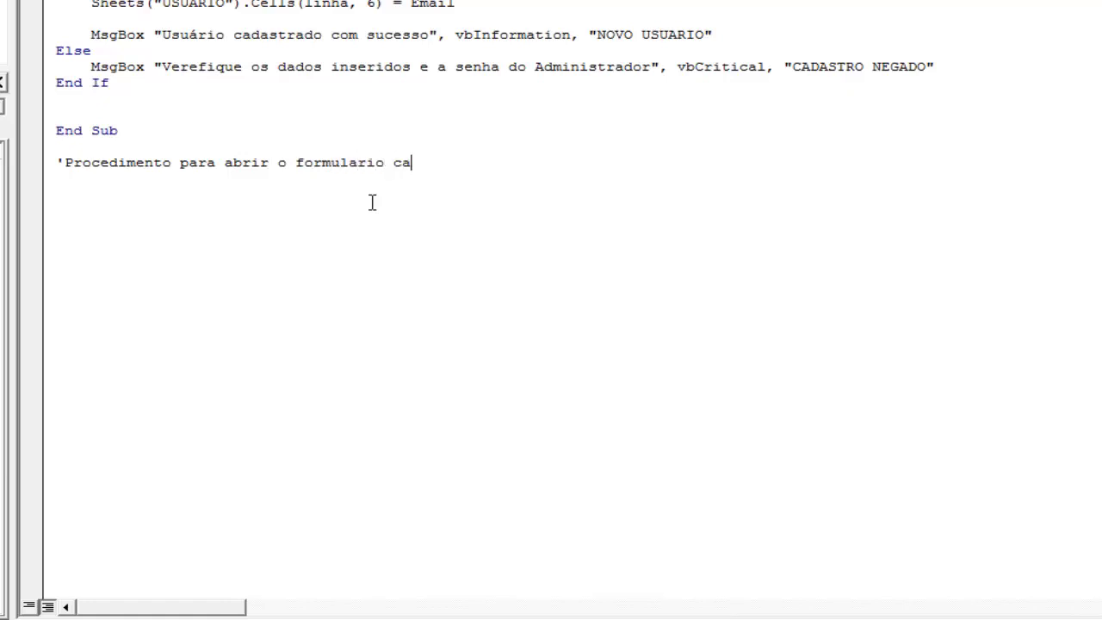
text(dastro)
key(Return)
- Create Sub abrirCadastro() containing FormCadastro.Show
text(s)
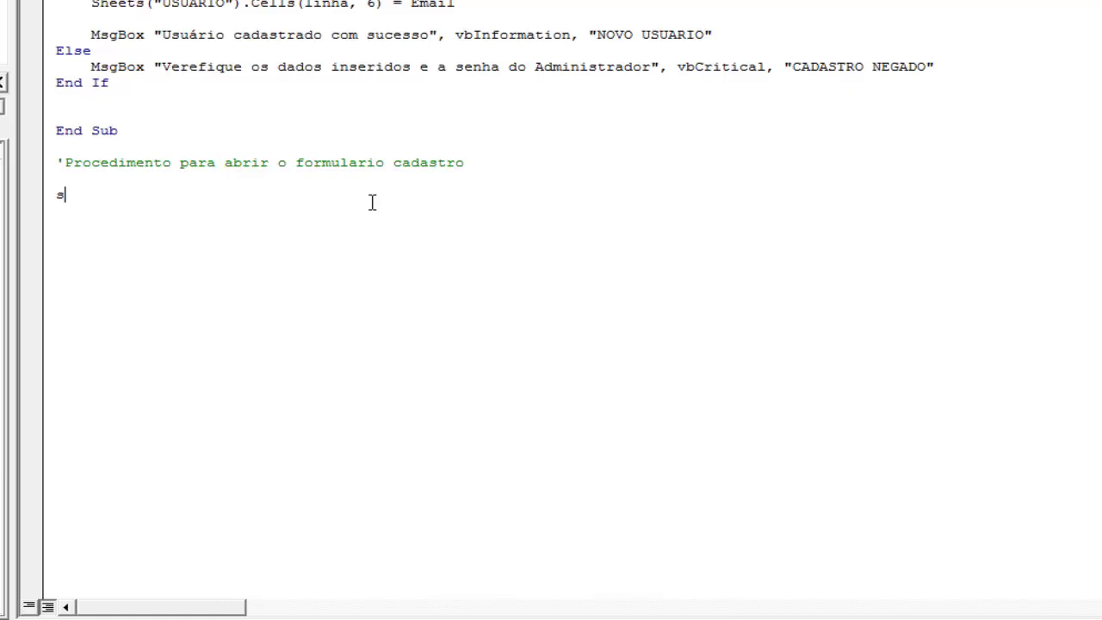
text(ub abr)
text(ir)
text(Cadas)
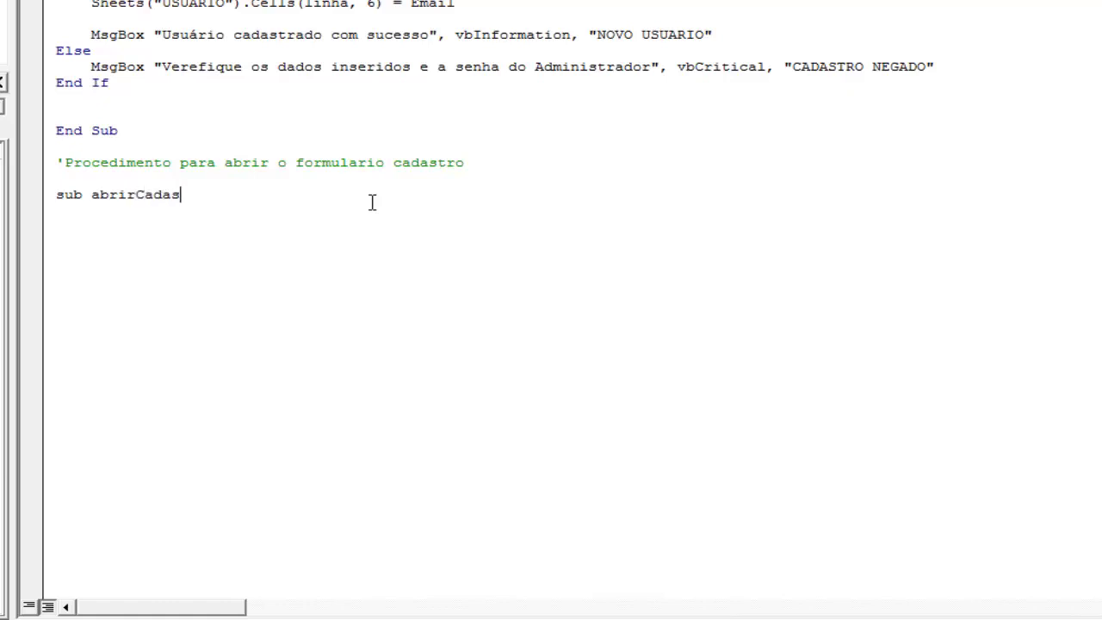
text(tro())
key(Return)
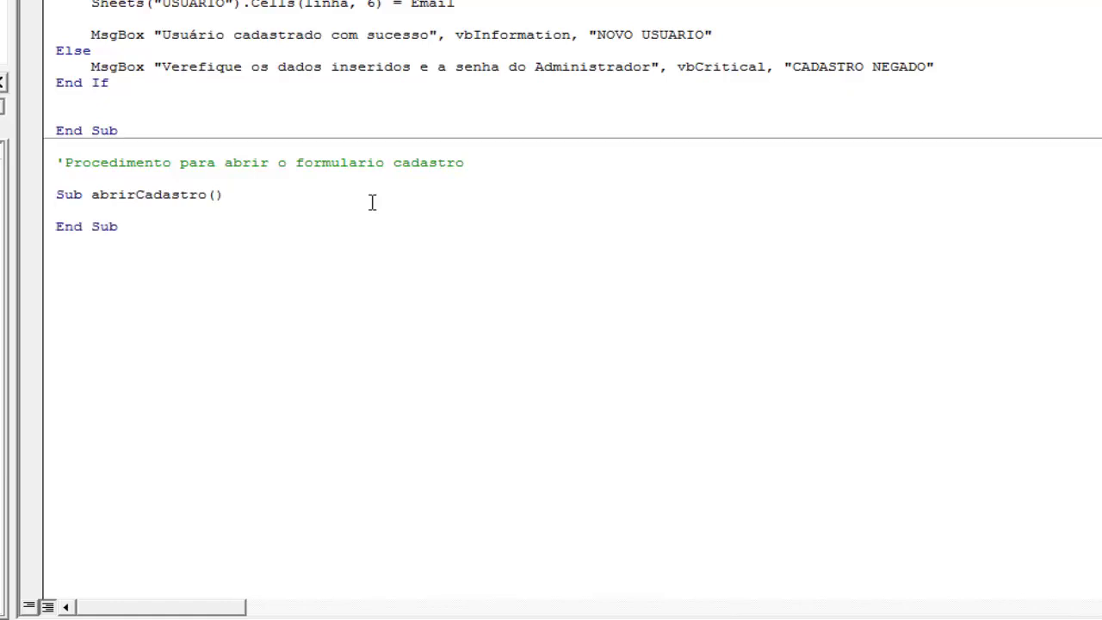
text(Form)
text(cad)
text(astro.s)
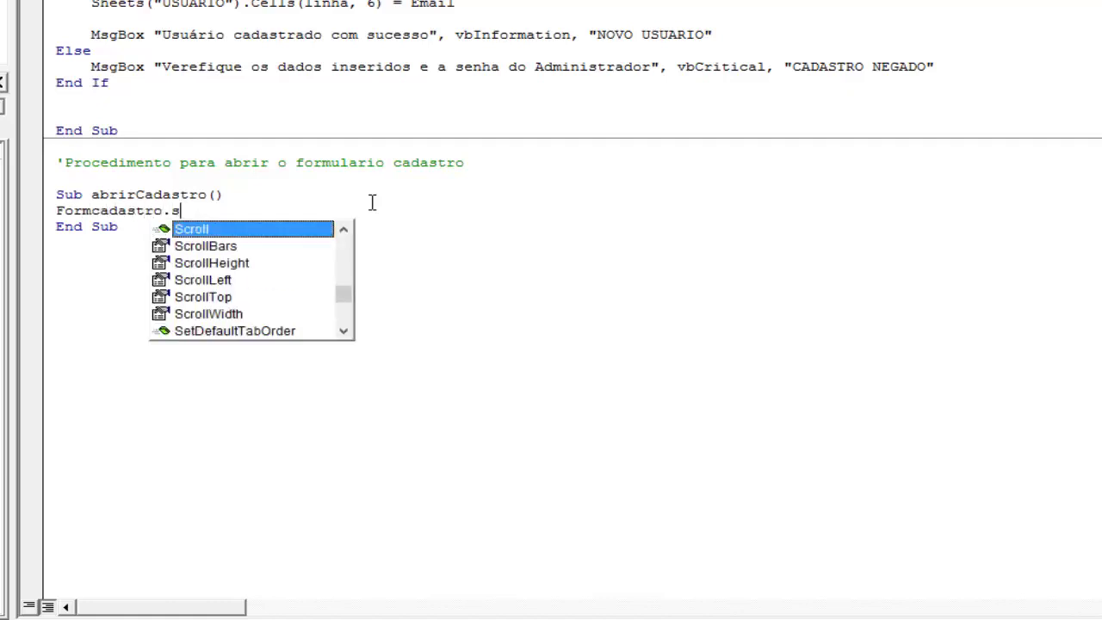
text(h)
key(Tab)
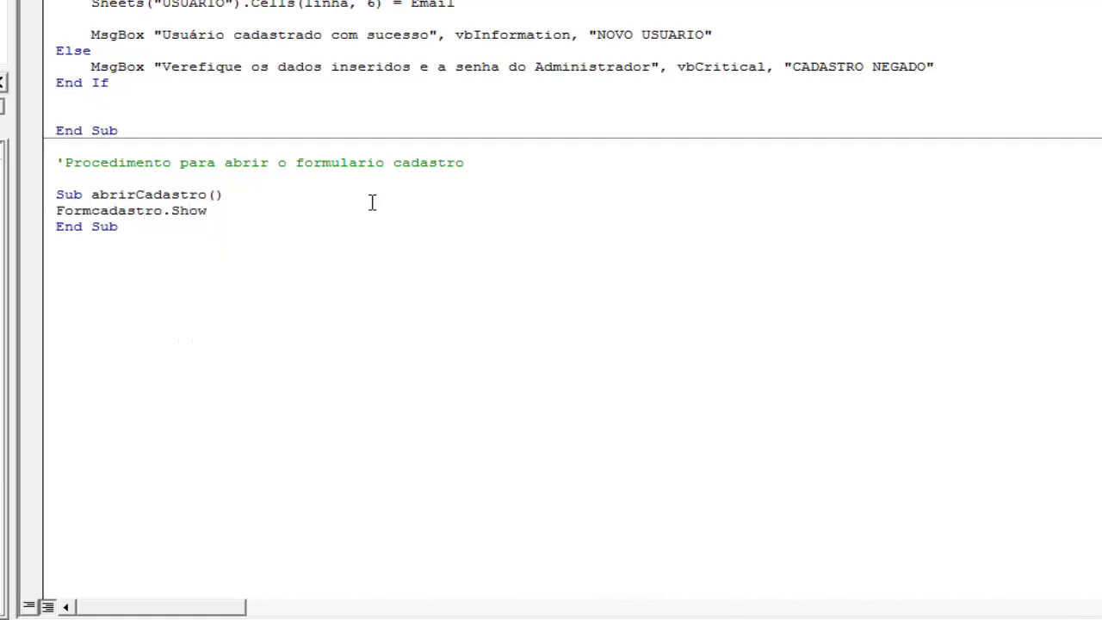
click(360, 268)
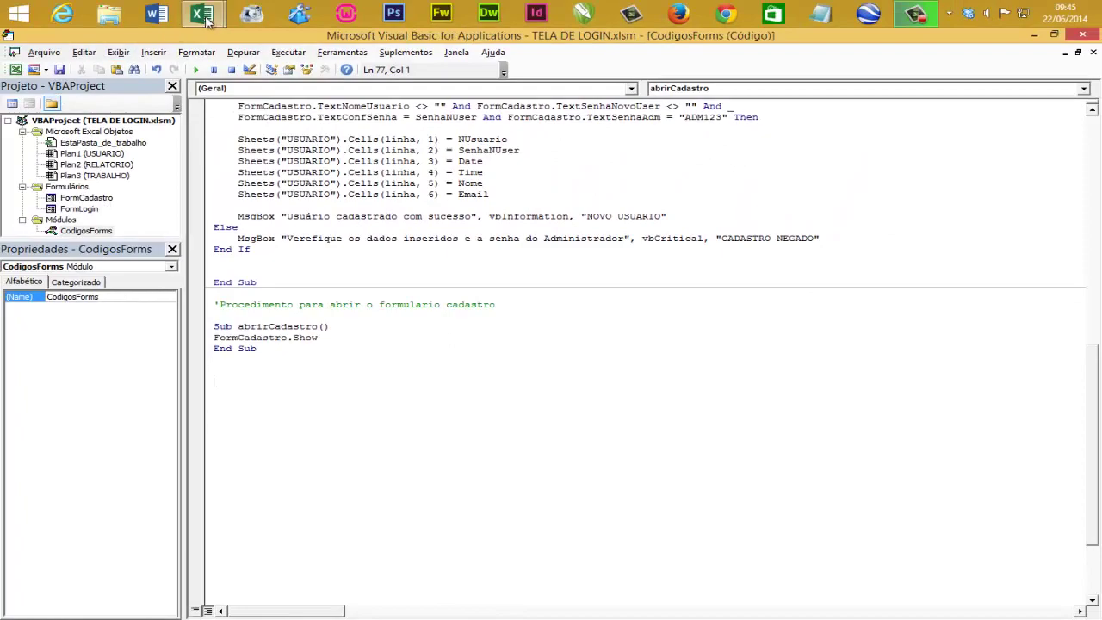
- Draw a form button near cell B22 on the USUARIO sheet and assign it the abrirCadastro macro
click(205, 17)
click(176, 65)
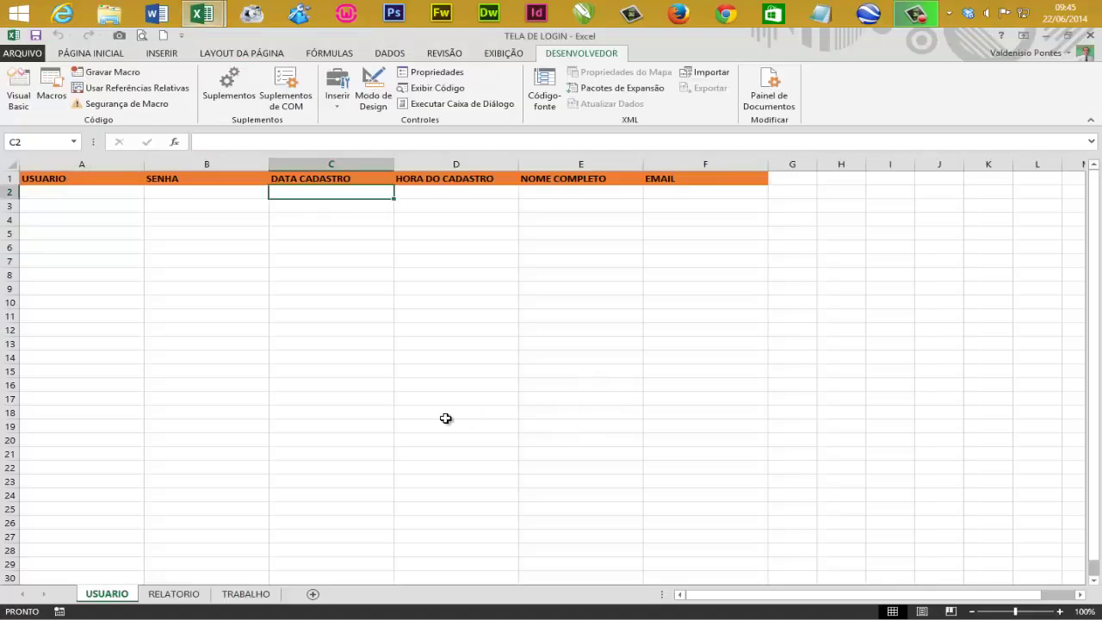
click(395, 410)
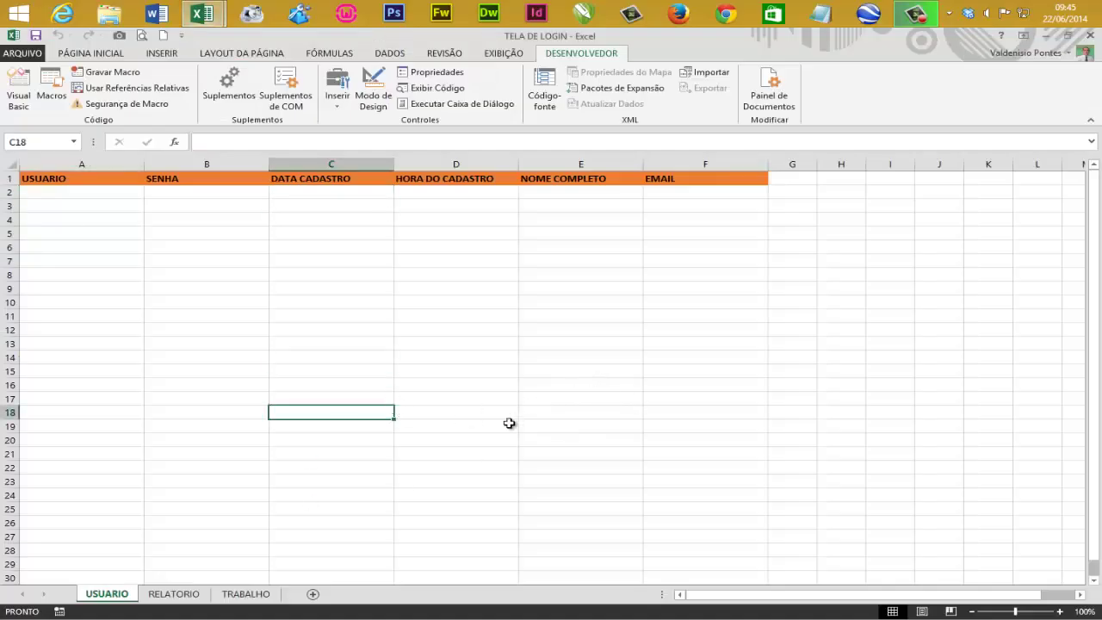
click(341, 116)
click(333, 136)
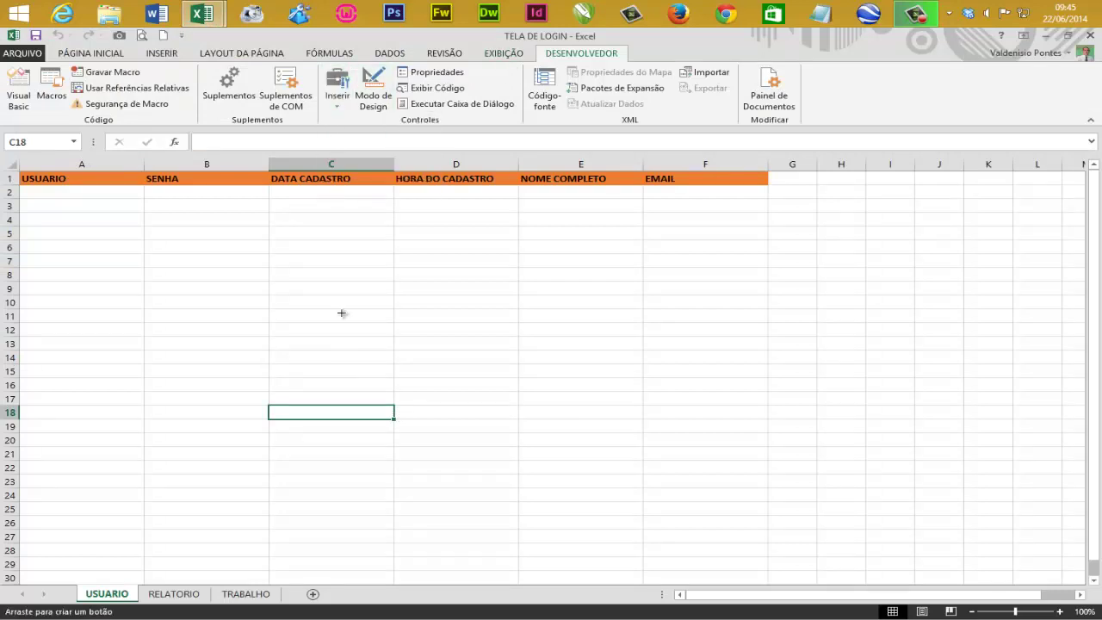
click(251, 347)
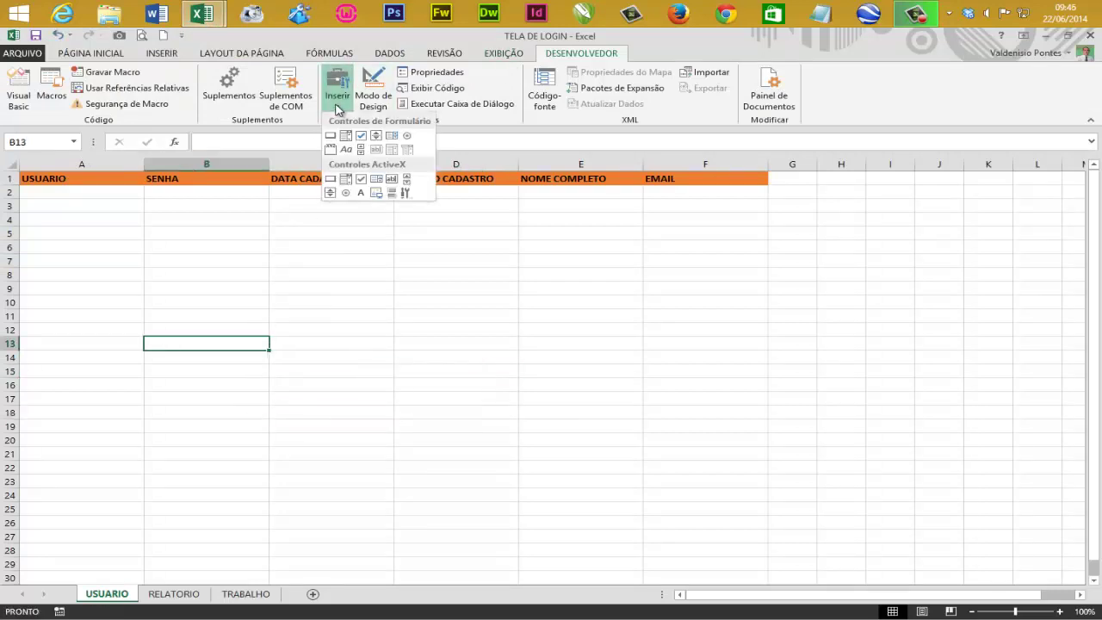
click(336, 111)
click(333, 136)
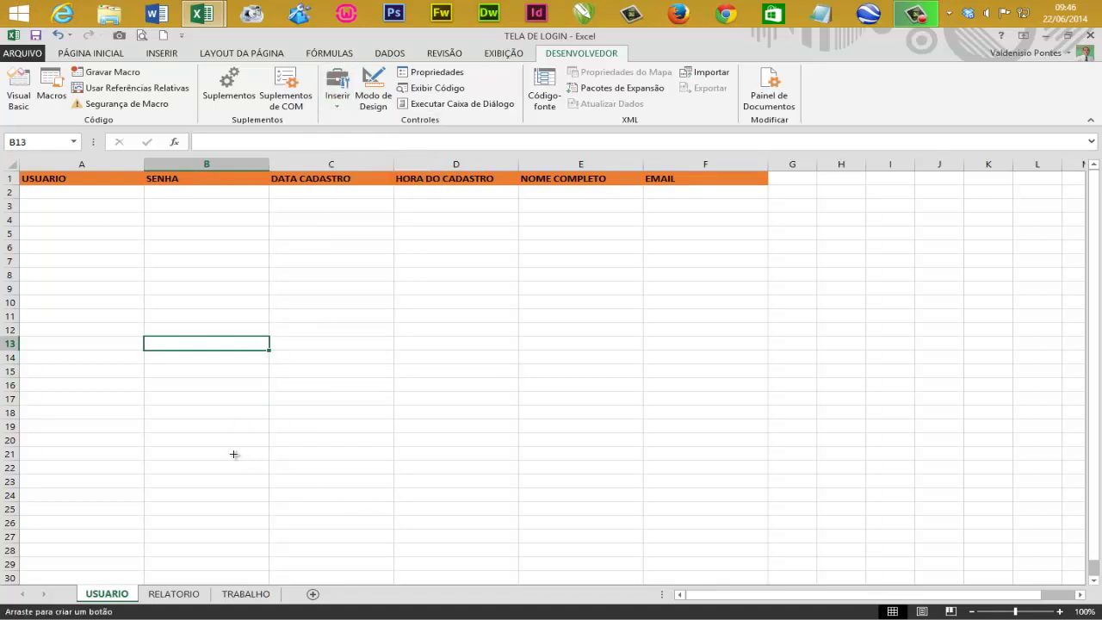
click(196, 453)
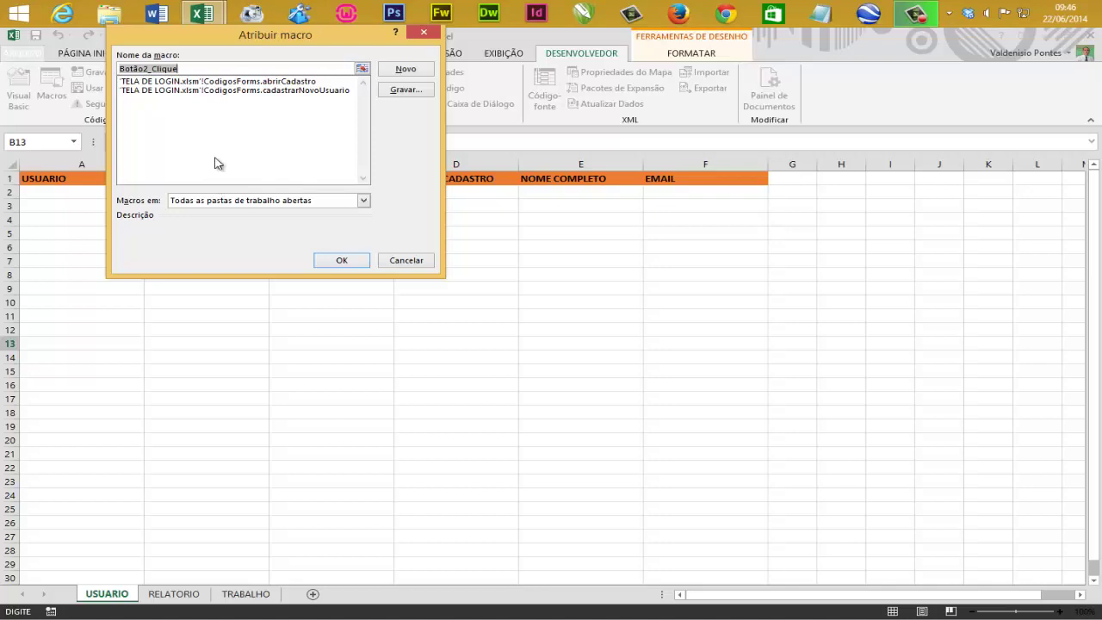
click(225, 82)
click(337, 260)
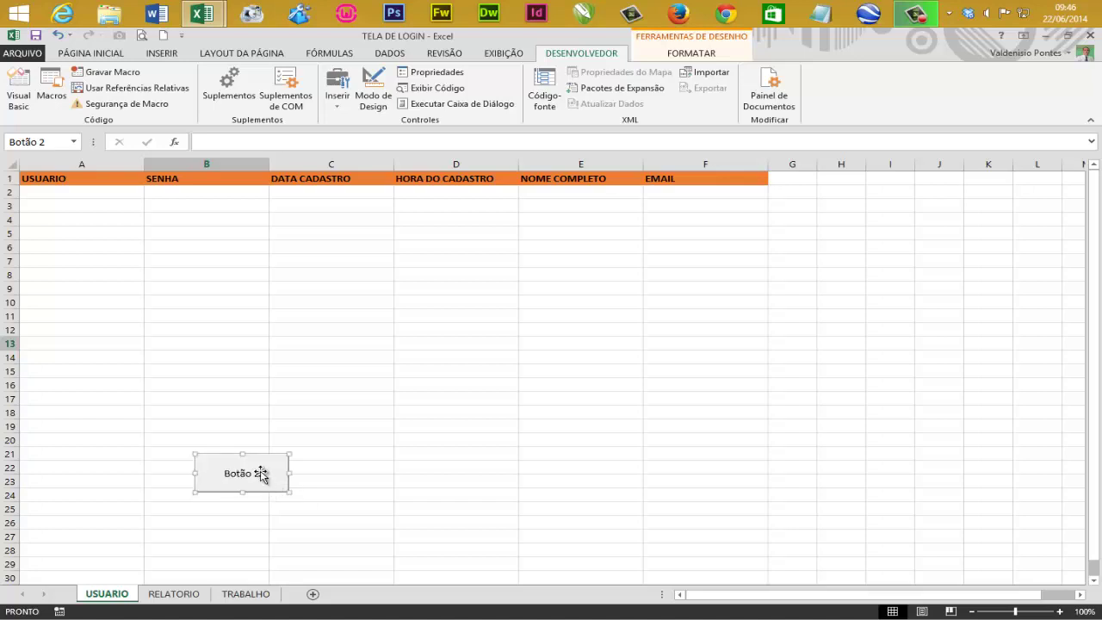
- Change the button's caption to Cadastro
click(261, 473)
click(225, 472)
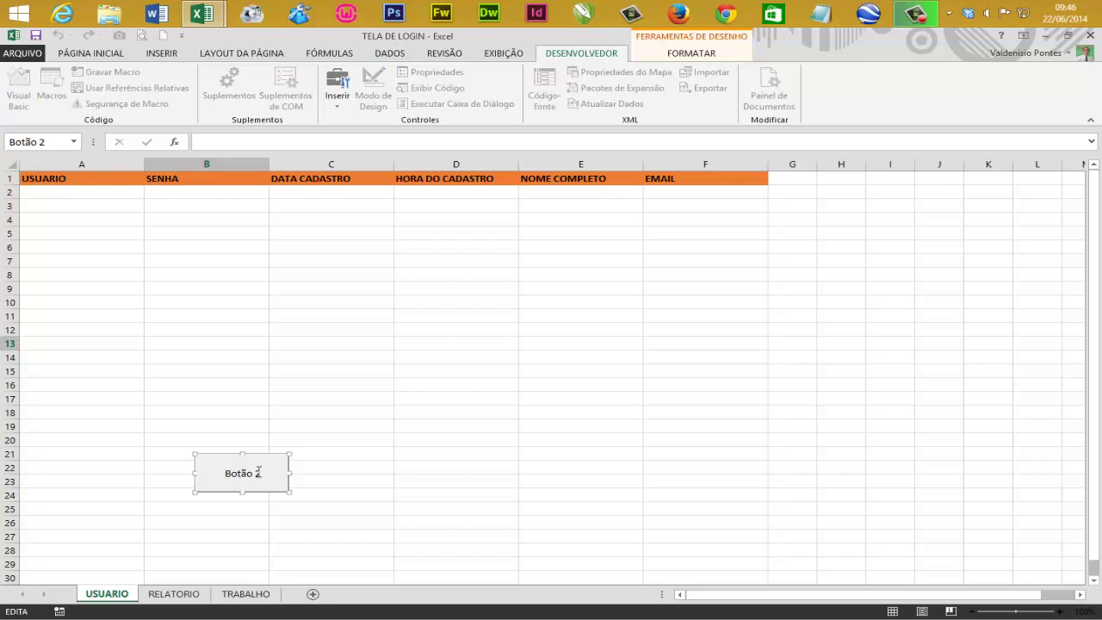
key(Delete)
key(Delete)
key(Delete)
key(Delete)
key(Delete)
key(Delete)
text(afa)
key(BackSpace)
text(d)
text(astro)
click(367, 479)
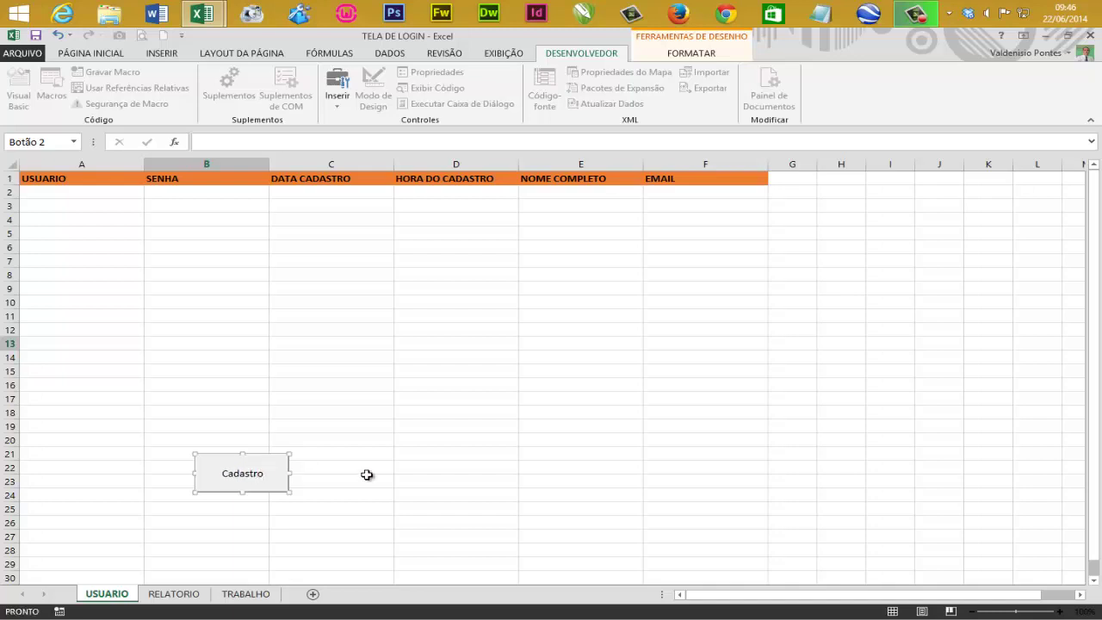
- Test the Cadastro button and fix the compile error by declaring Public linha As Integer
click(259, 479)
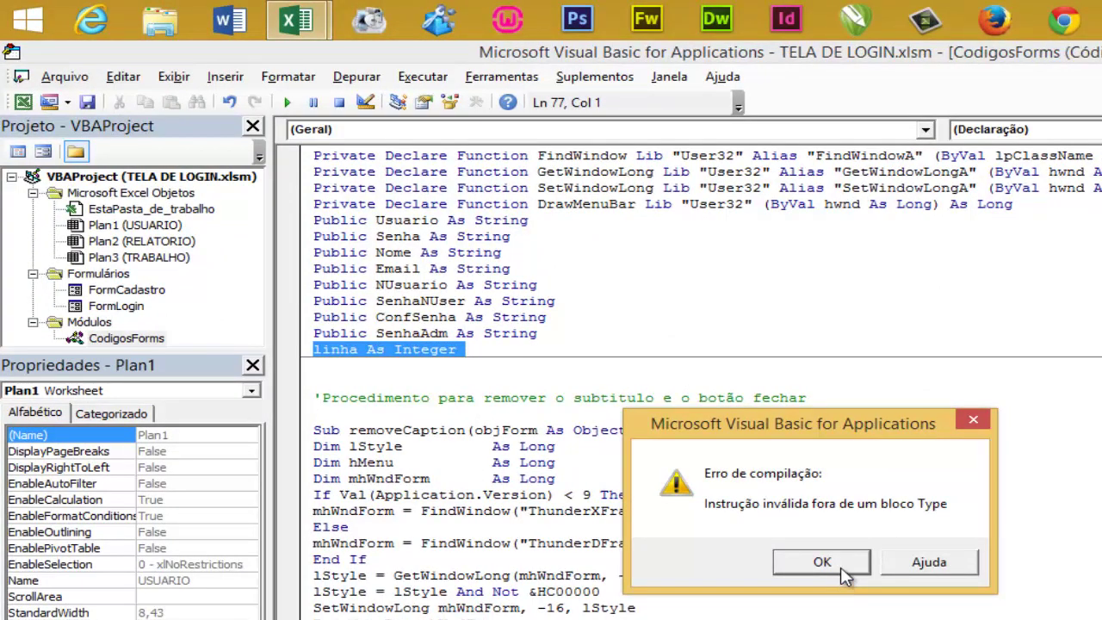
click(840, 566)
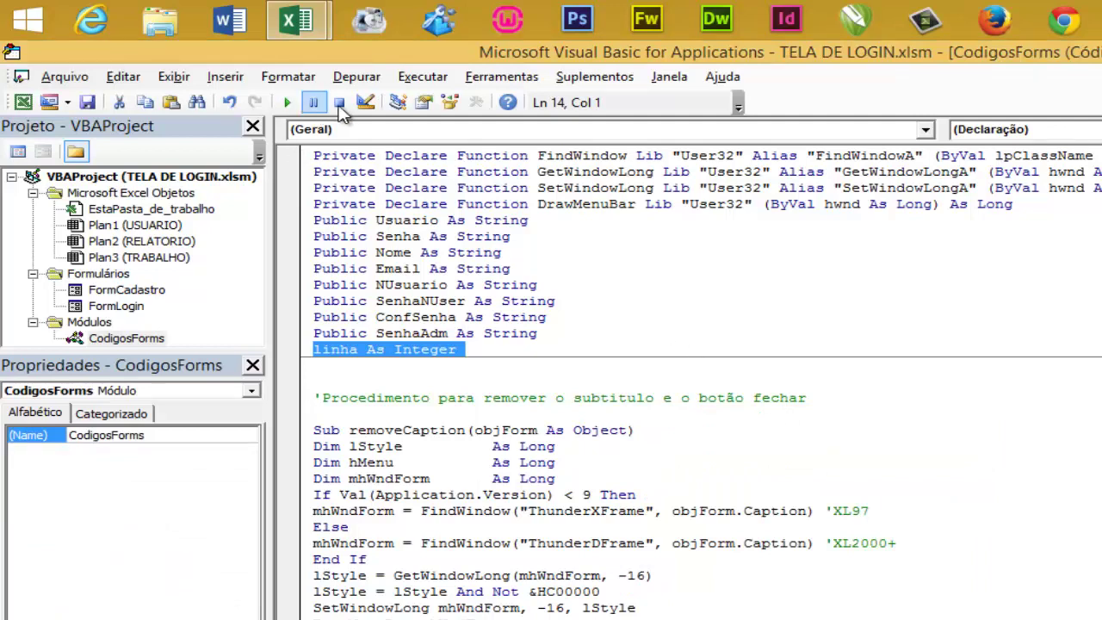
click(686, 374)
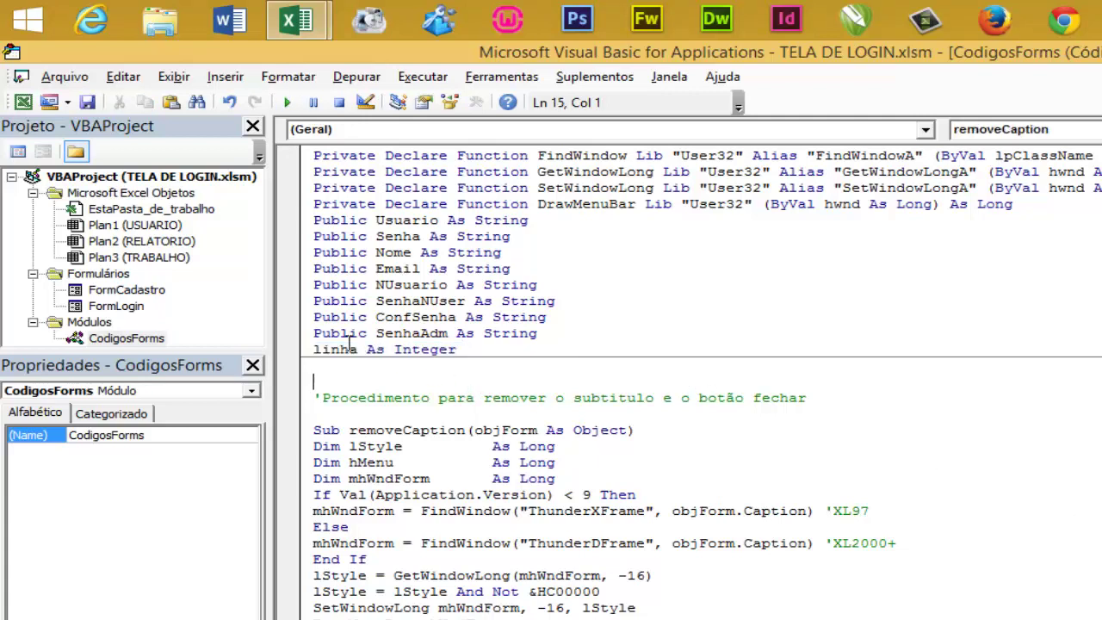
click(324, 352)
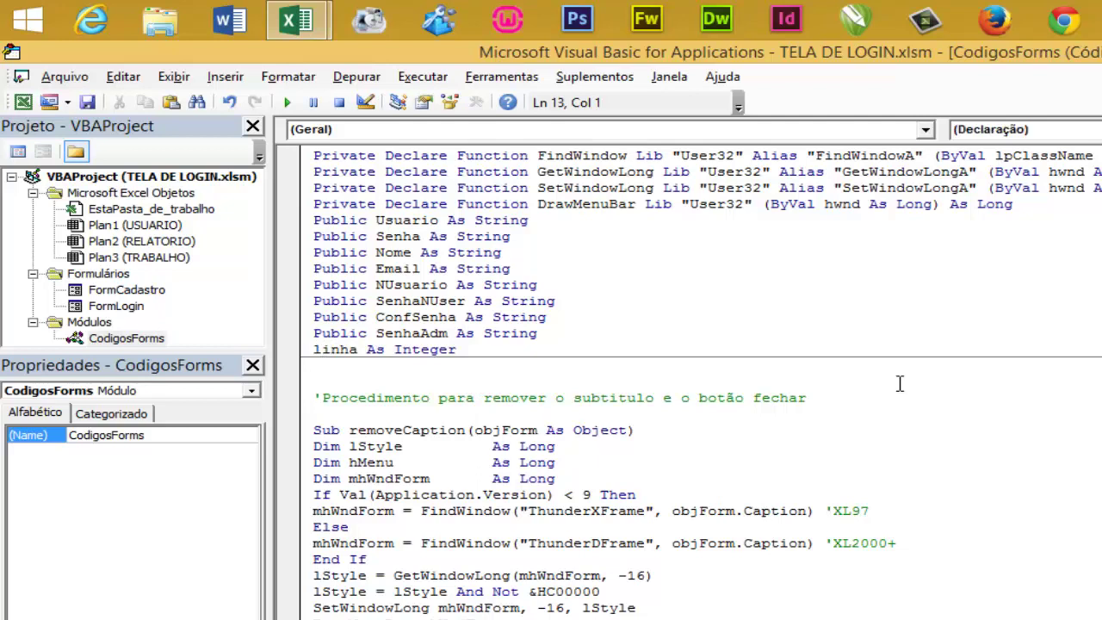
text(public)
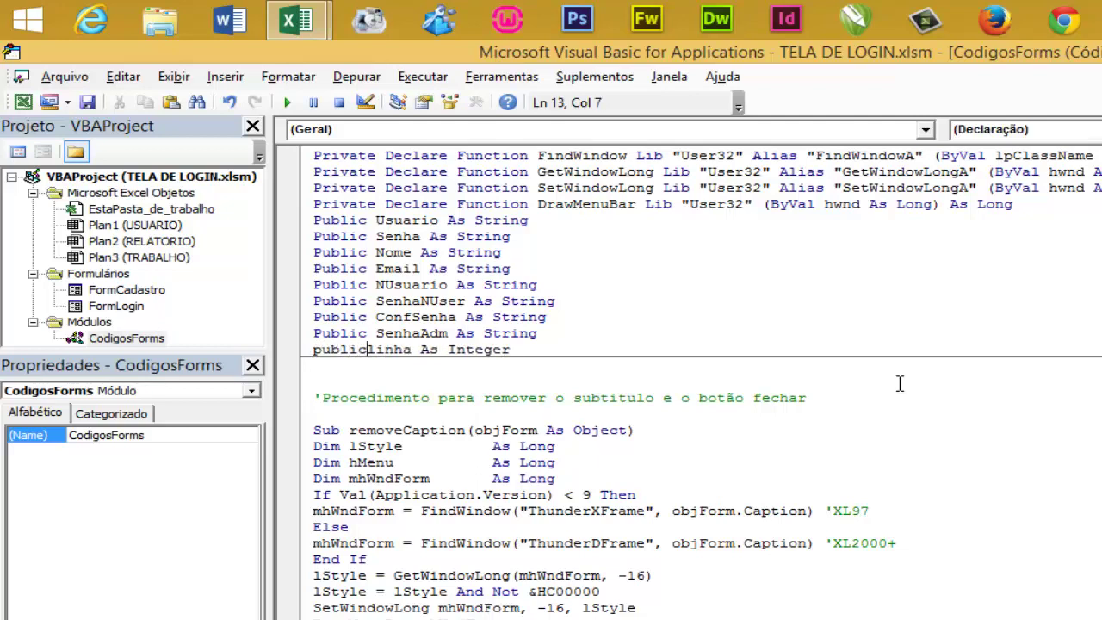
click(637, 495)
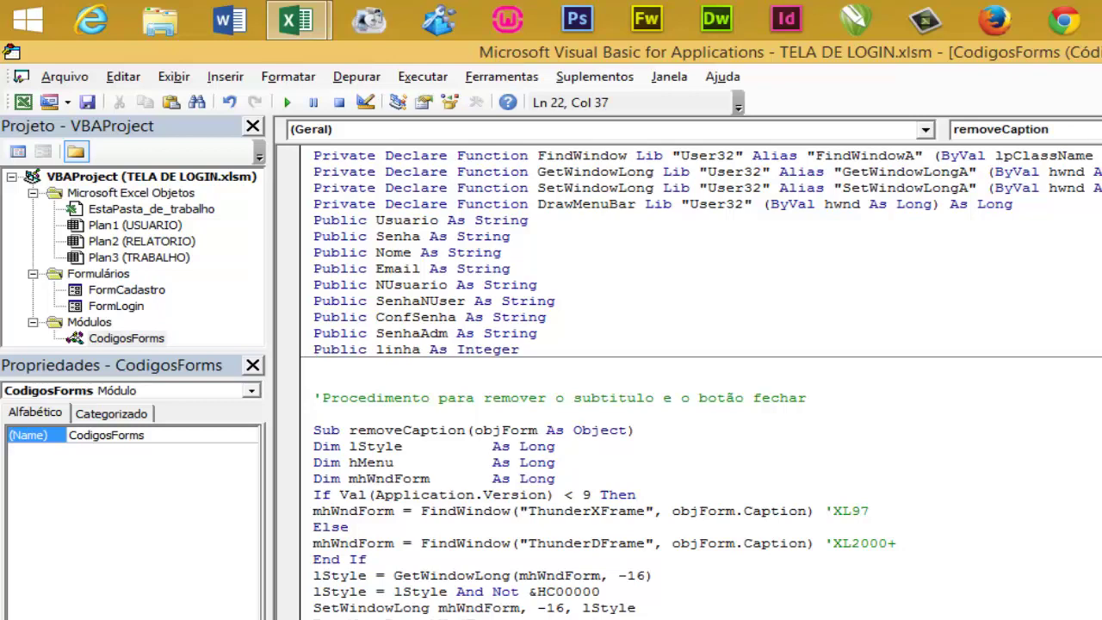
- Save the workbook and return to the TELA DE LOGIN workbook in Excel
click(87, 102)
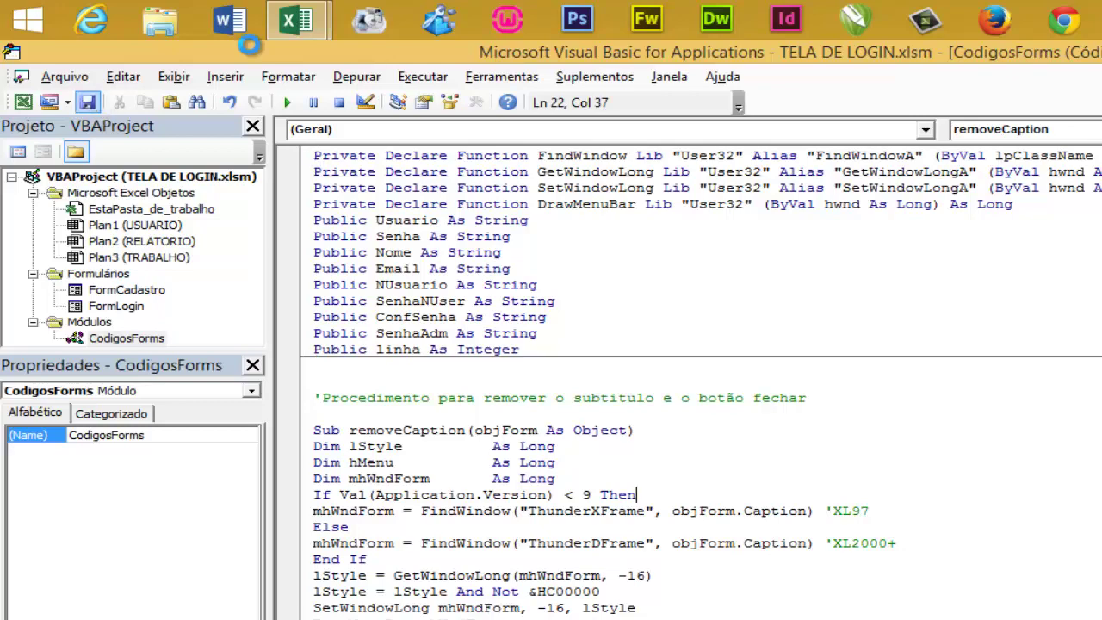
mouse_move(296, 21)
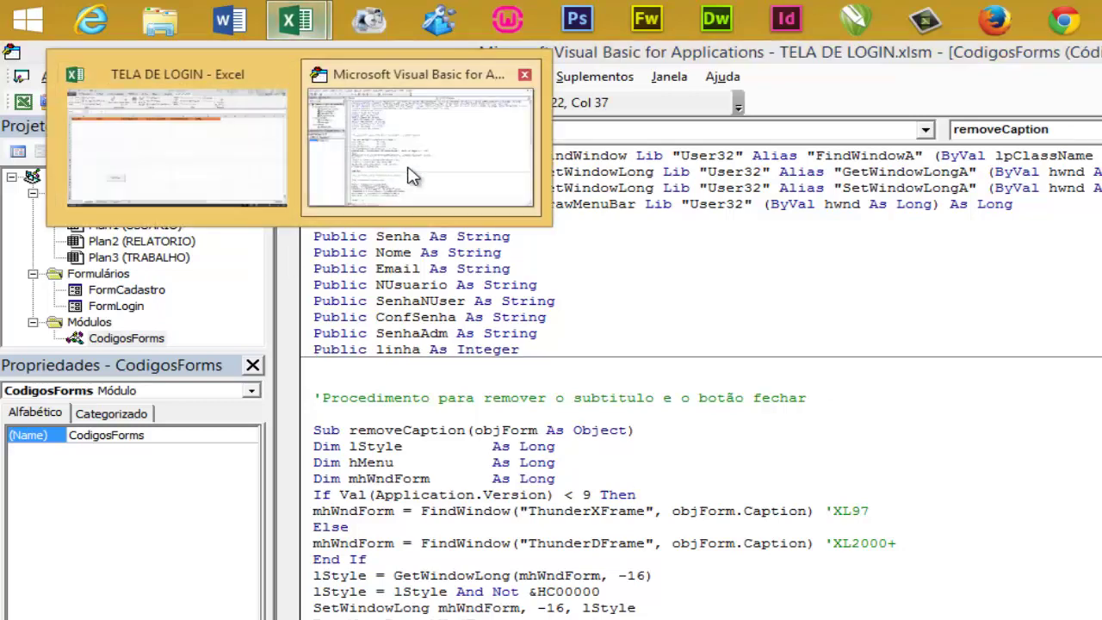
click(177, 146)
click(456, 398)
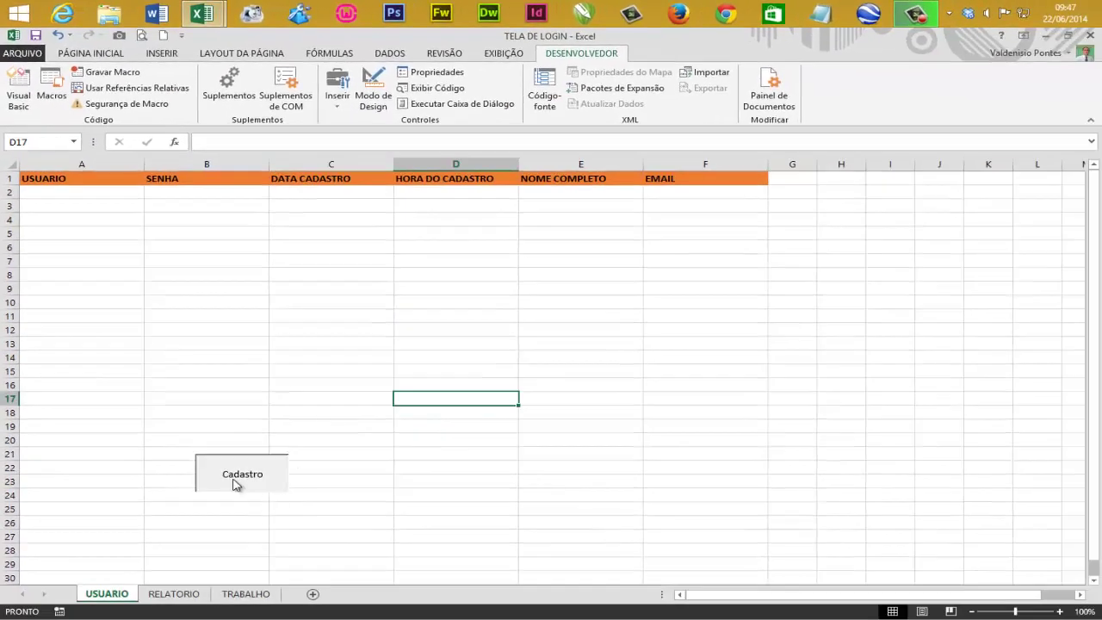
- Open the registration form via Cadastro, cancel it, and bring up the FormCadastro designer in VBA
click(237, 485)
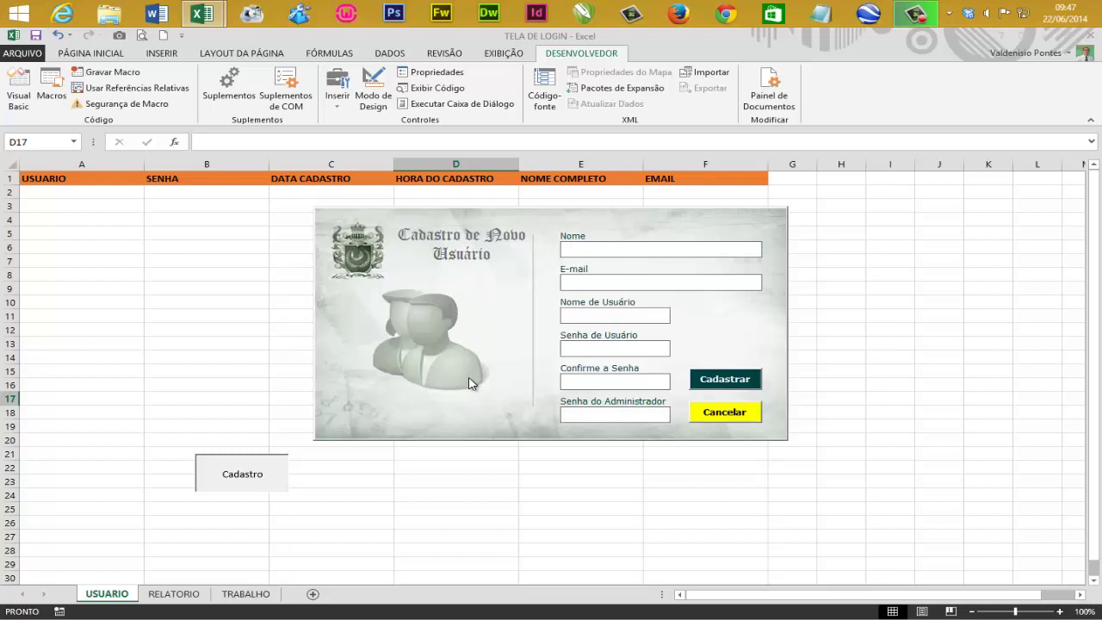
click(748, 417)
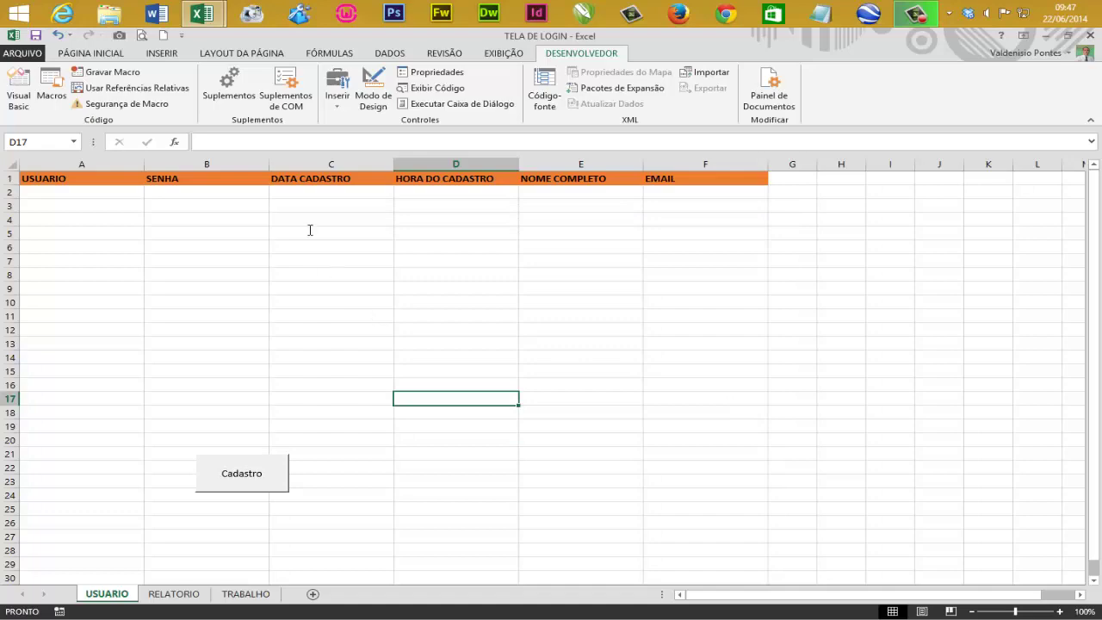
click(207, 14)
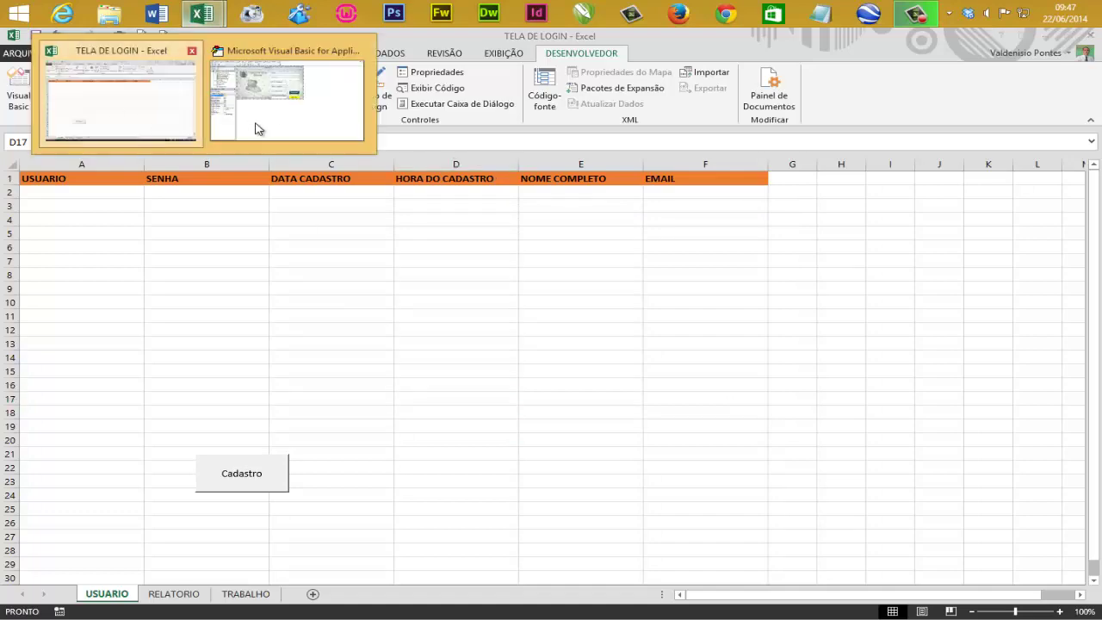
click(210, 146)
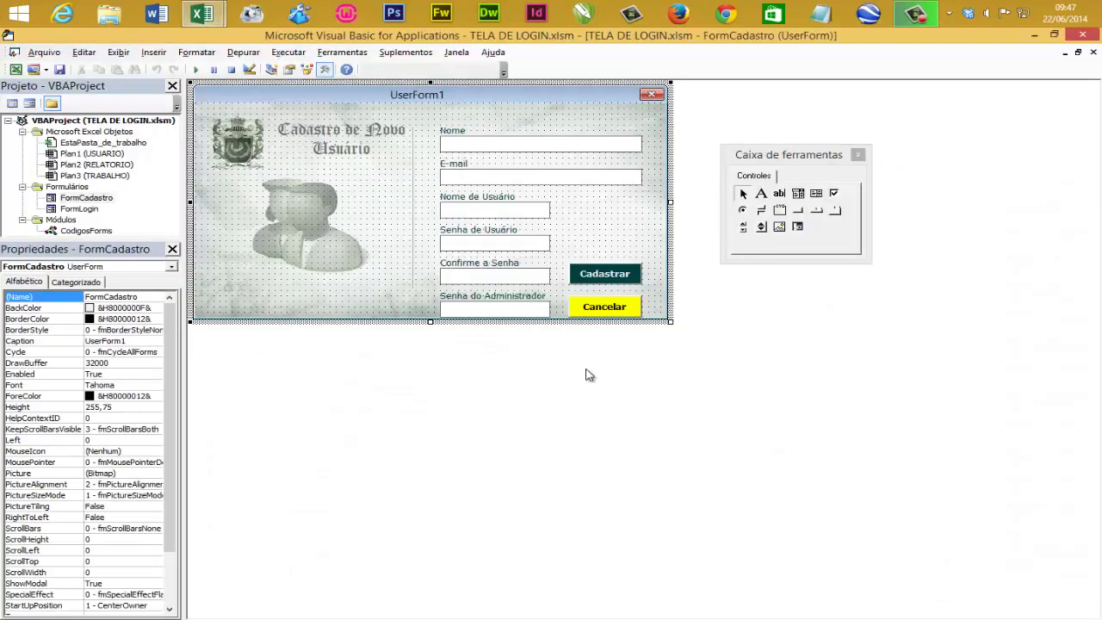
- Call cadastrarNovoUsuario from the btnCadastrarNUser Click procedure
double_click(617, 277)
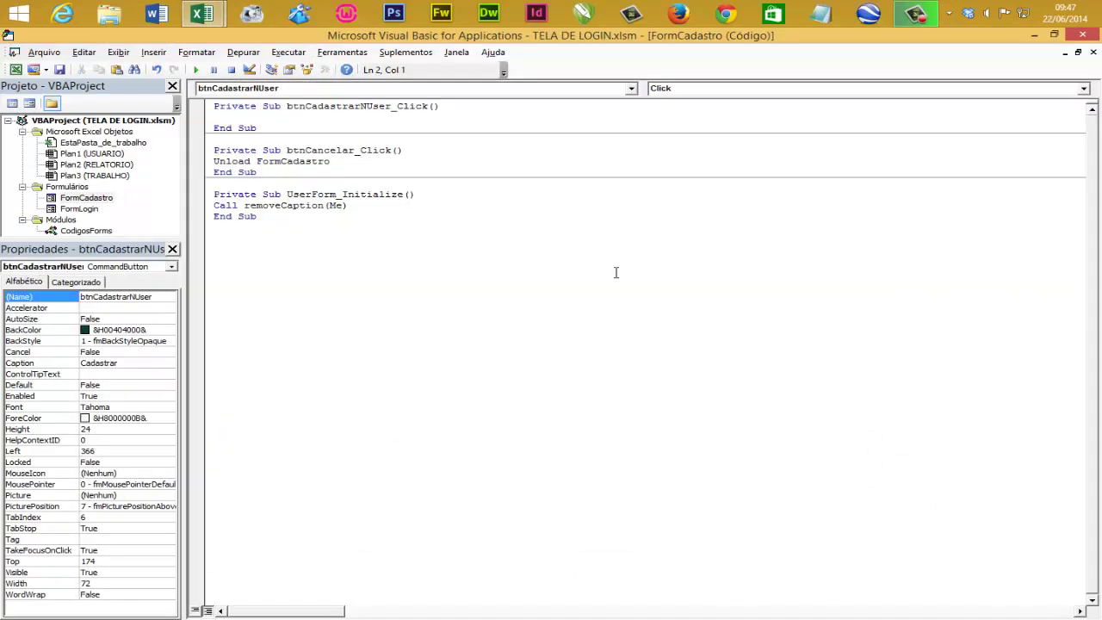
double_click(86, 231)
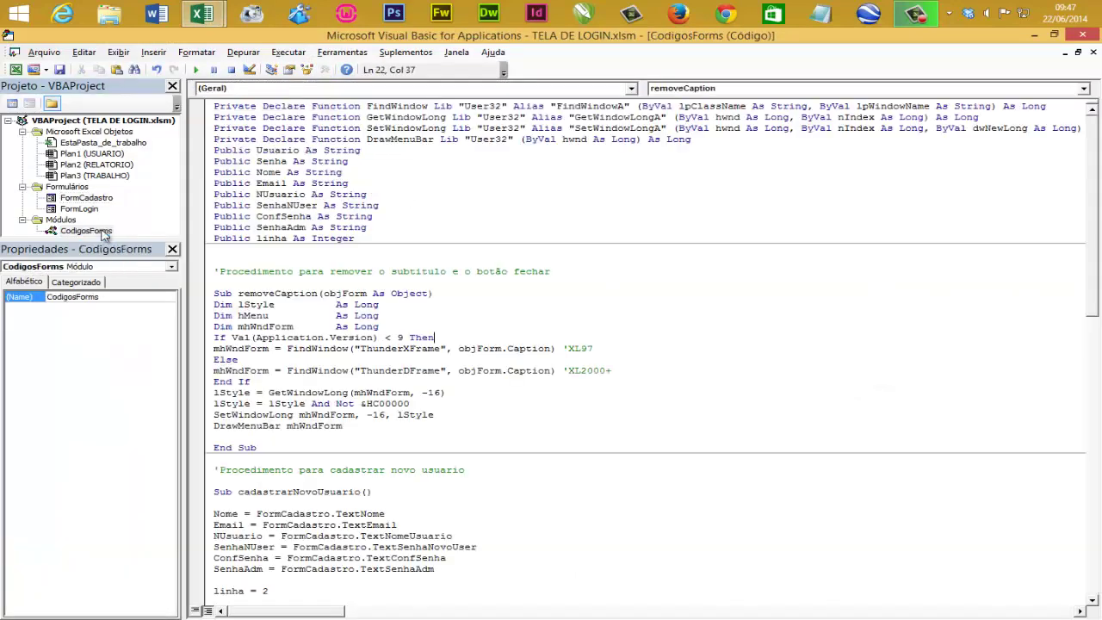
double_click(312, 492)
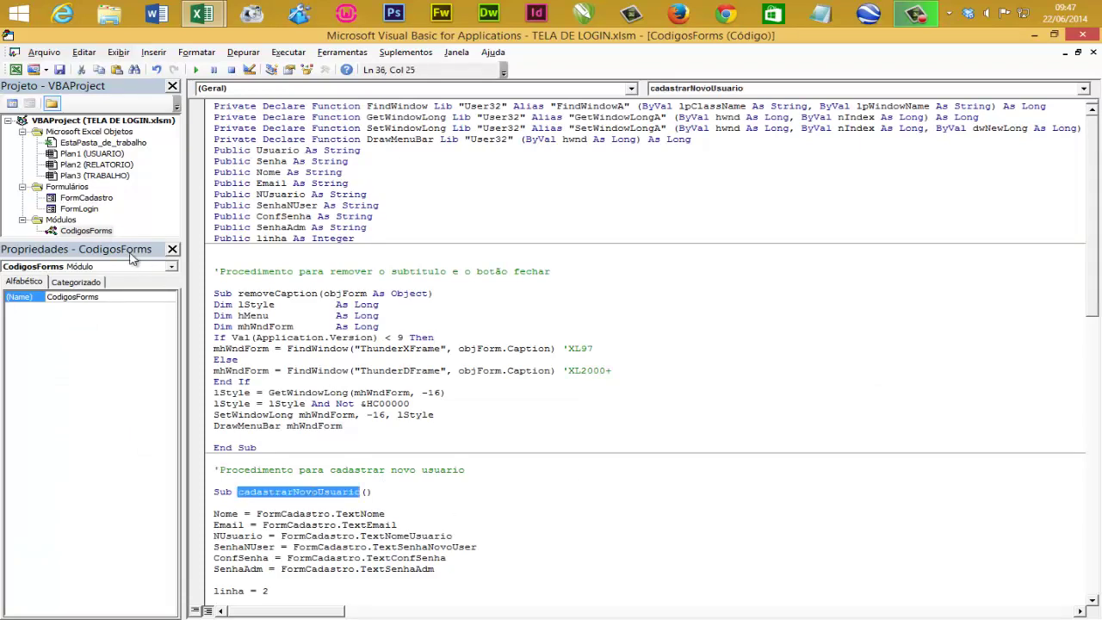
click(87, 200)
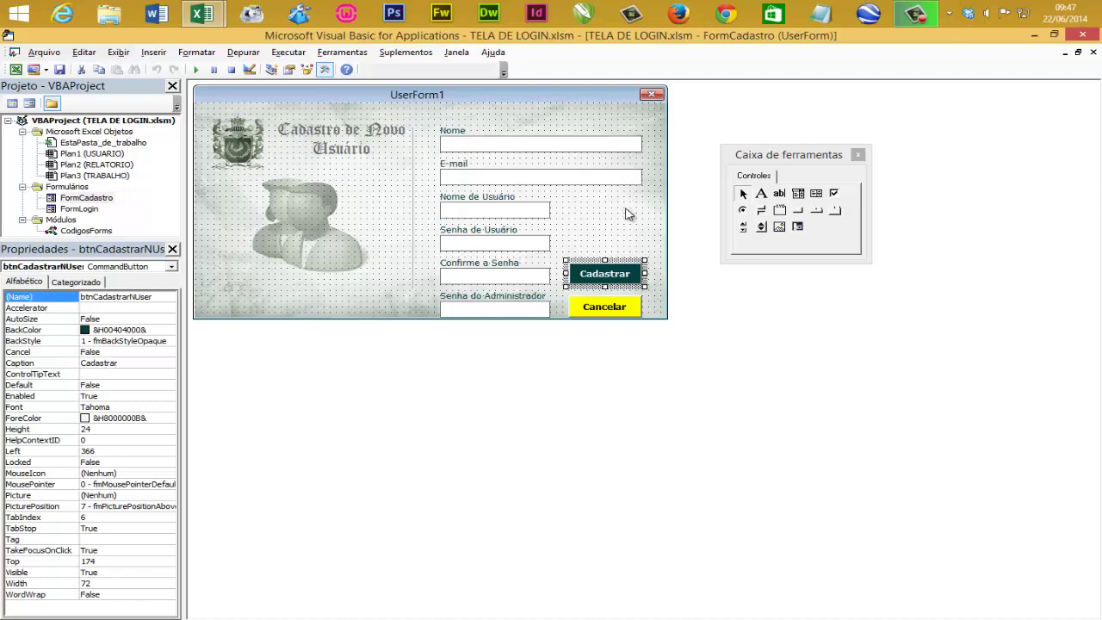
click(628, 215)
double_click(616, 273)
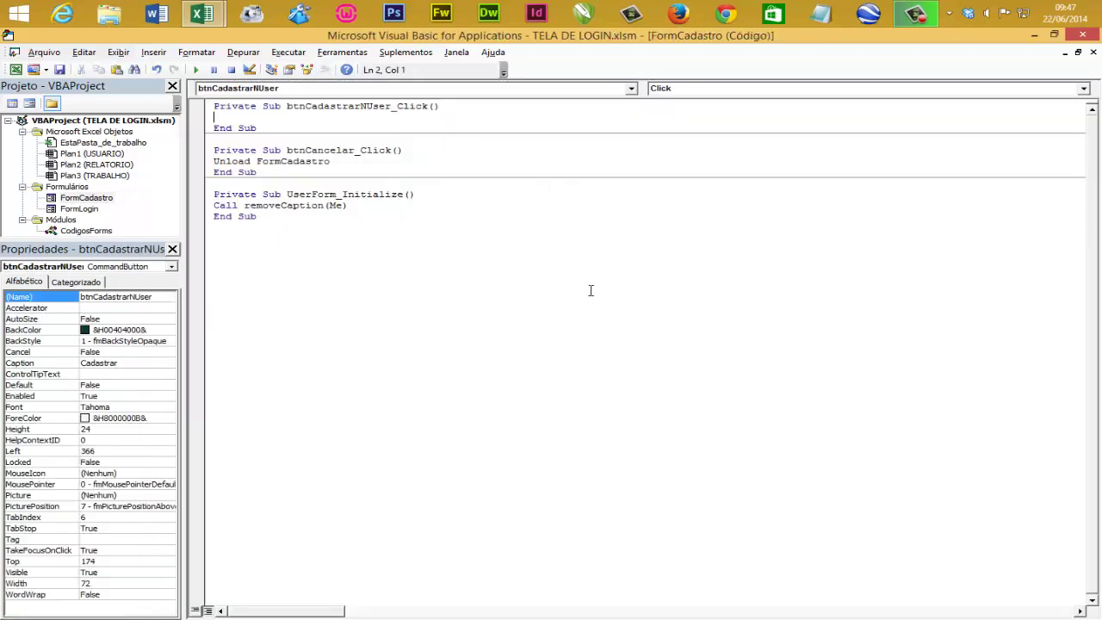
text(cadastrarNovoUsuario)
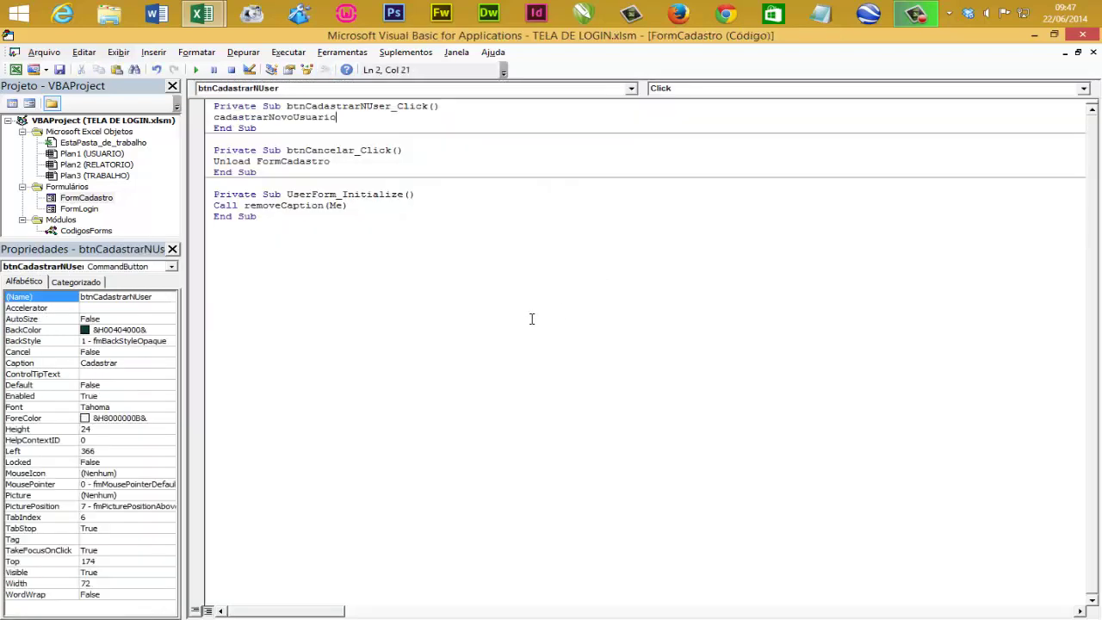
click(480, 346)
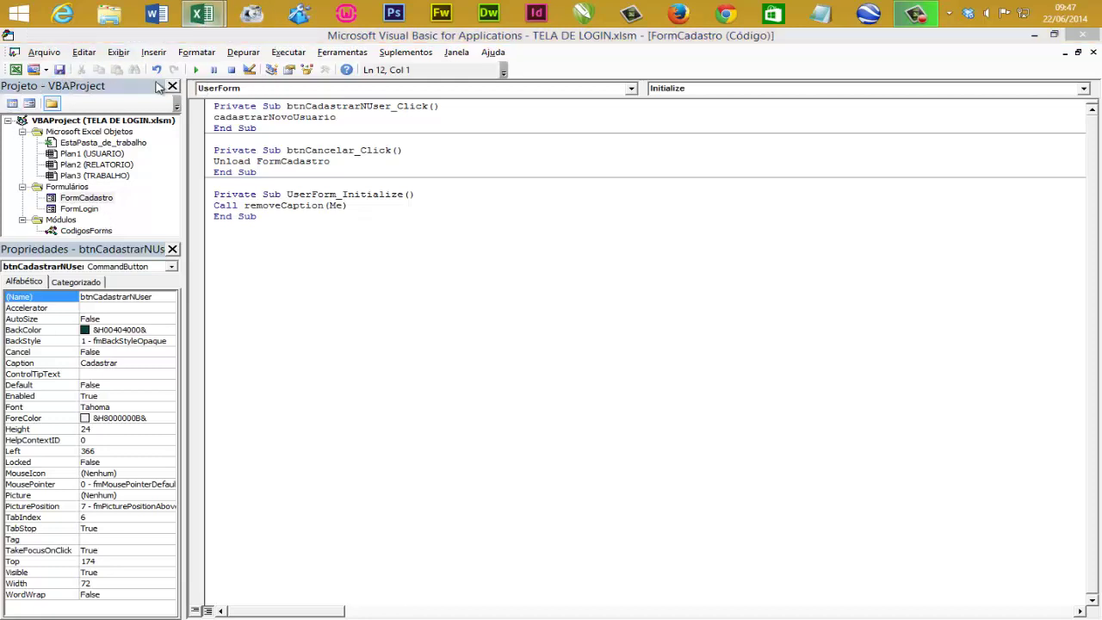
- Switch back to the USUARIO sheet in Excel
mouse_move(203, 13)
click(129, 102)
click(610, 403)
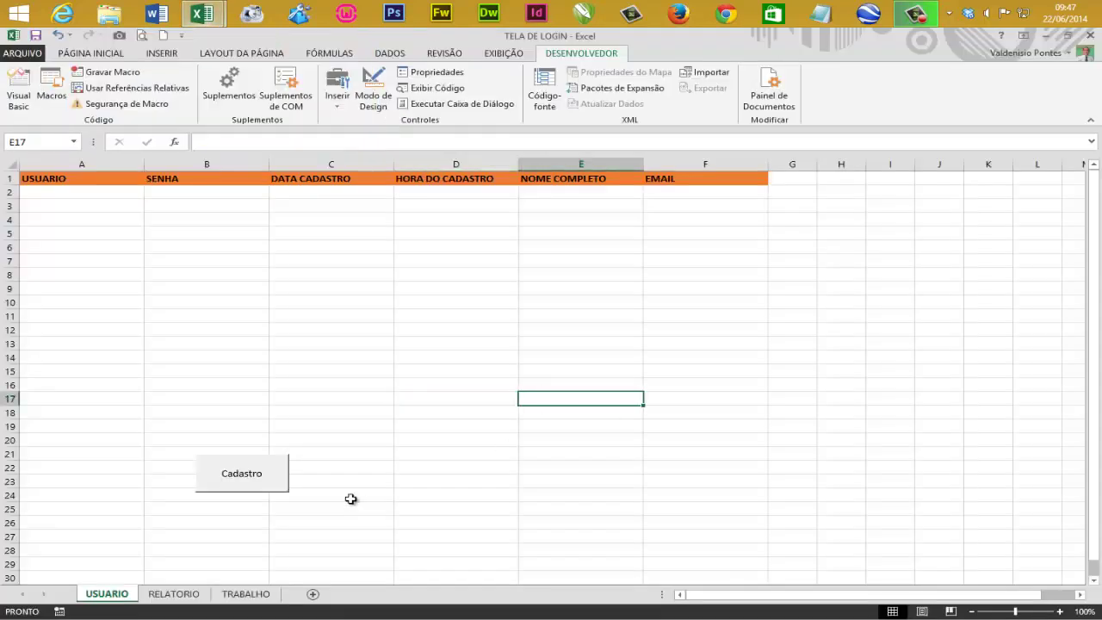
- Submit the empty form three times, dismissing each CADASTRO NEGADO error, then select the Nome field
click(241, 481)
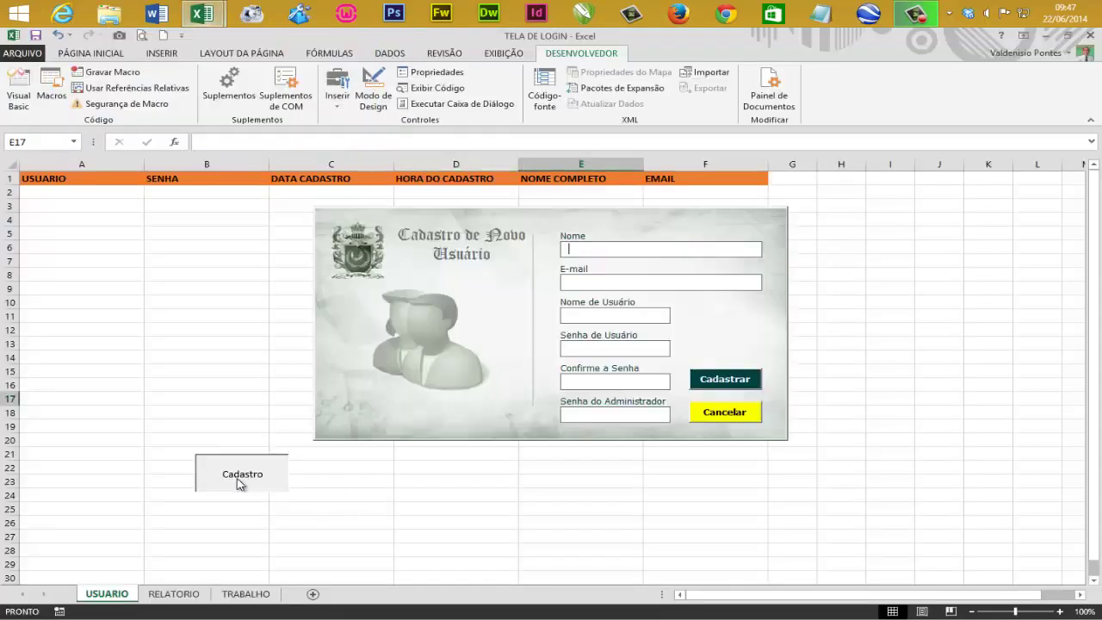
click(743, 383)
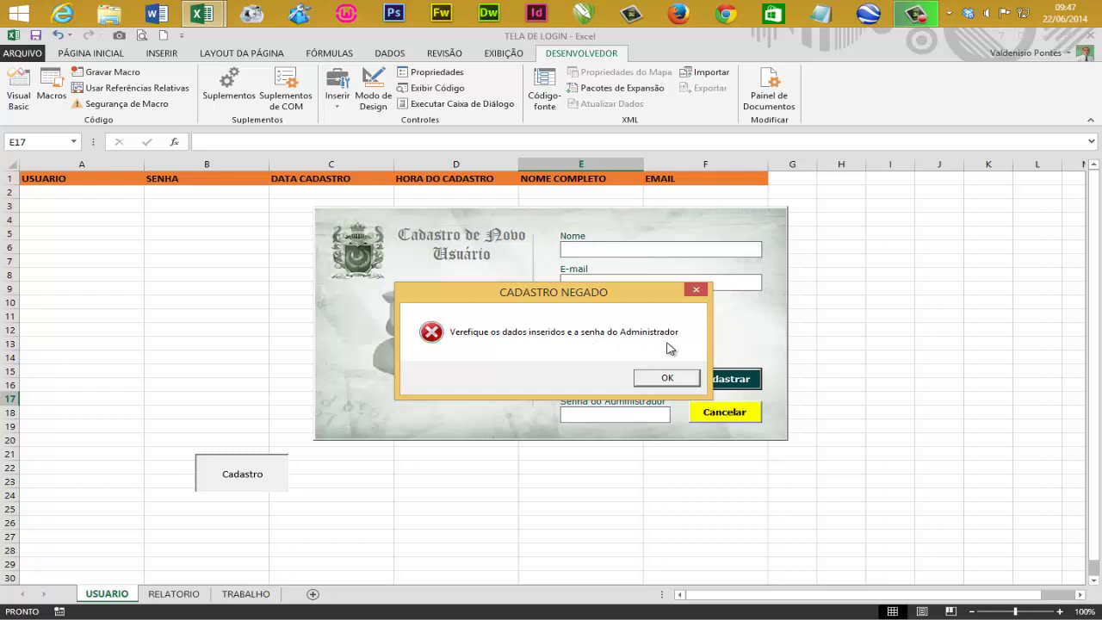
click(686, 379)
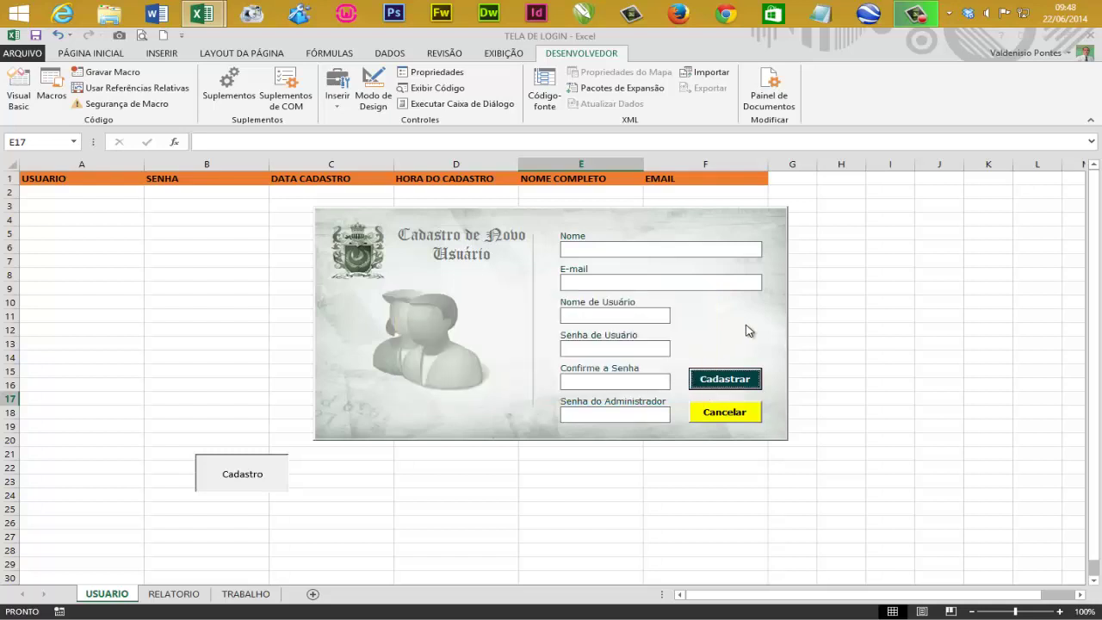
click(740, 384)
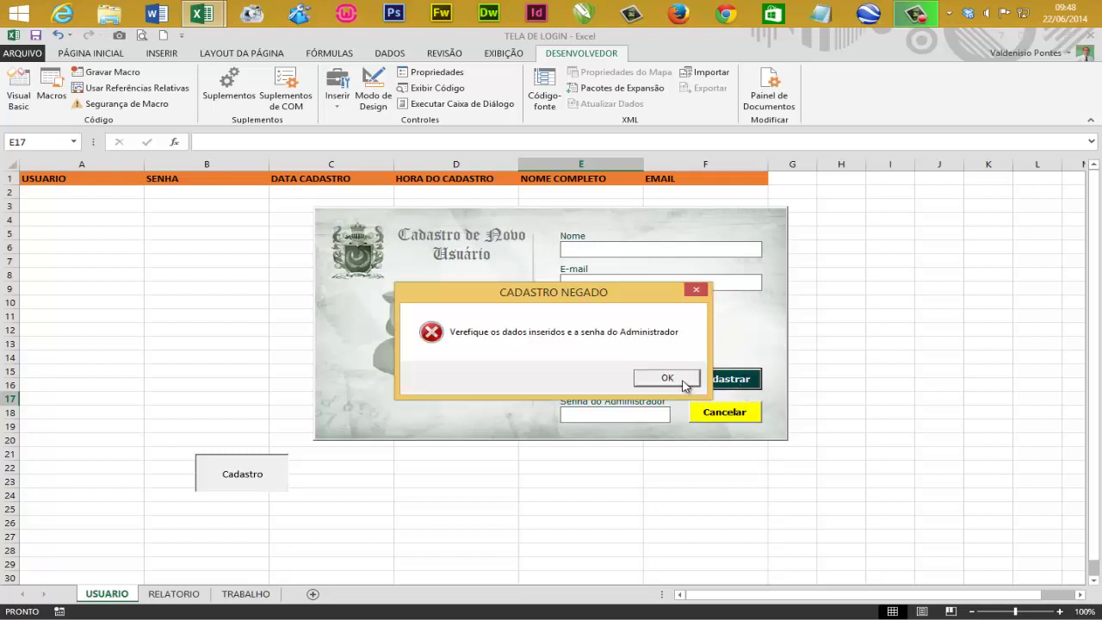
click(686, 384)
click(628, 248)
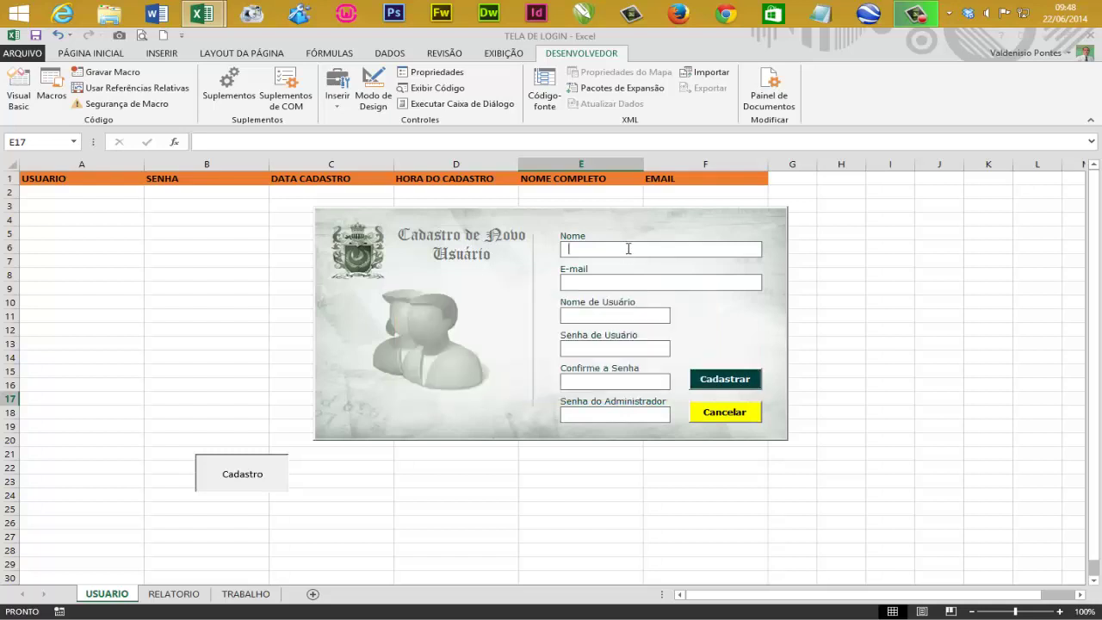
click(718, 387)
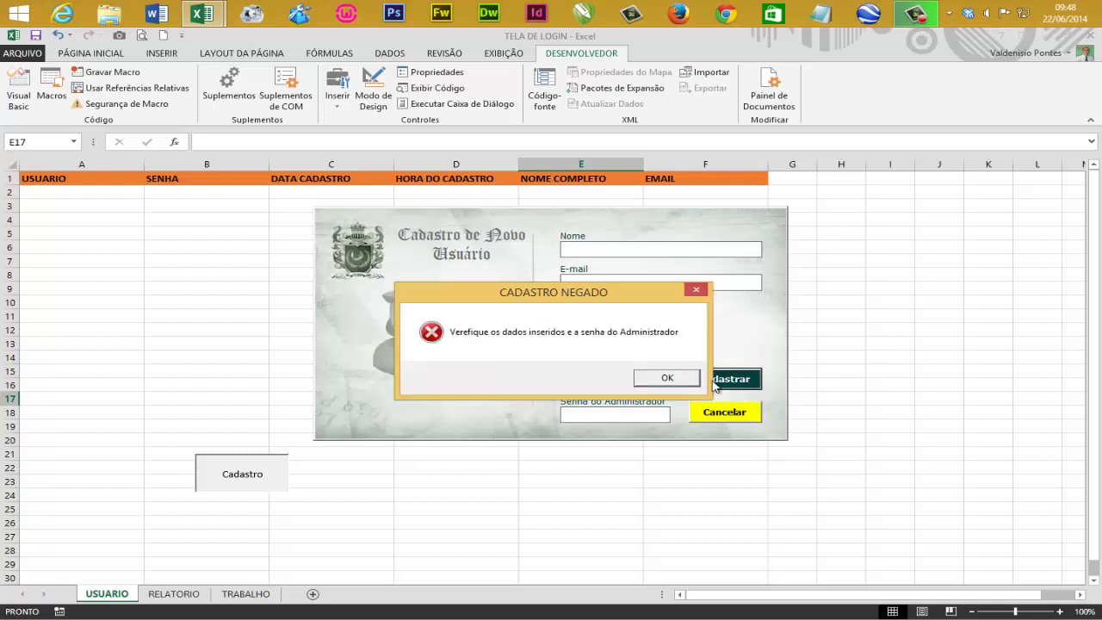
click(664, 379)
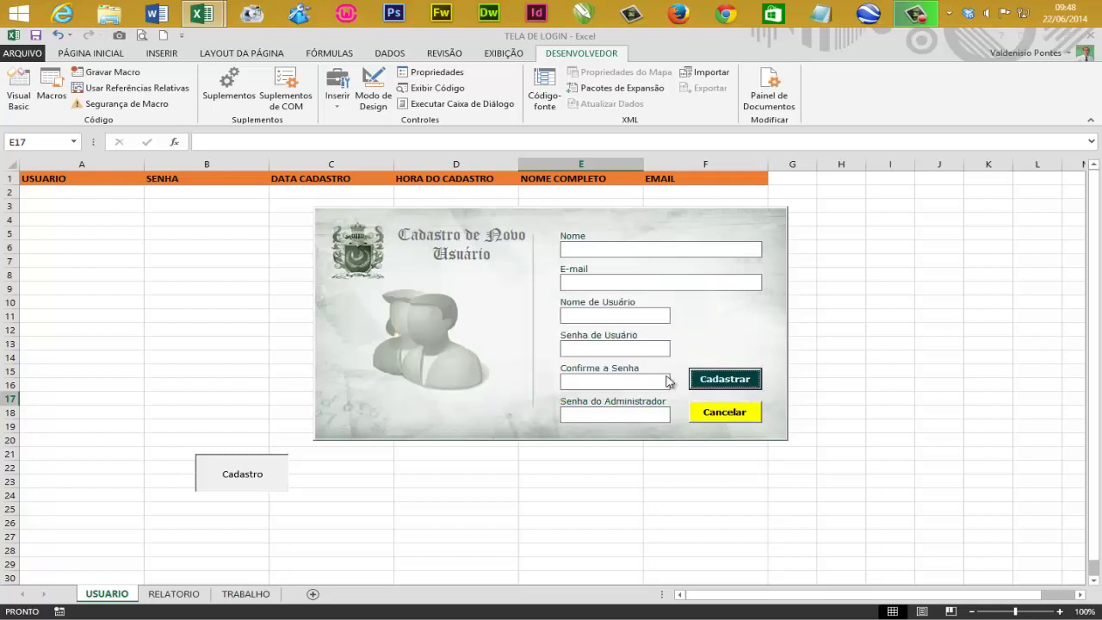
click(612, 252)
text(J)
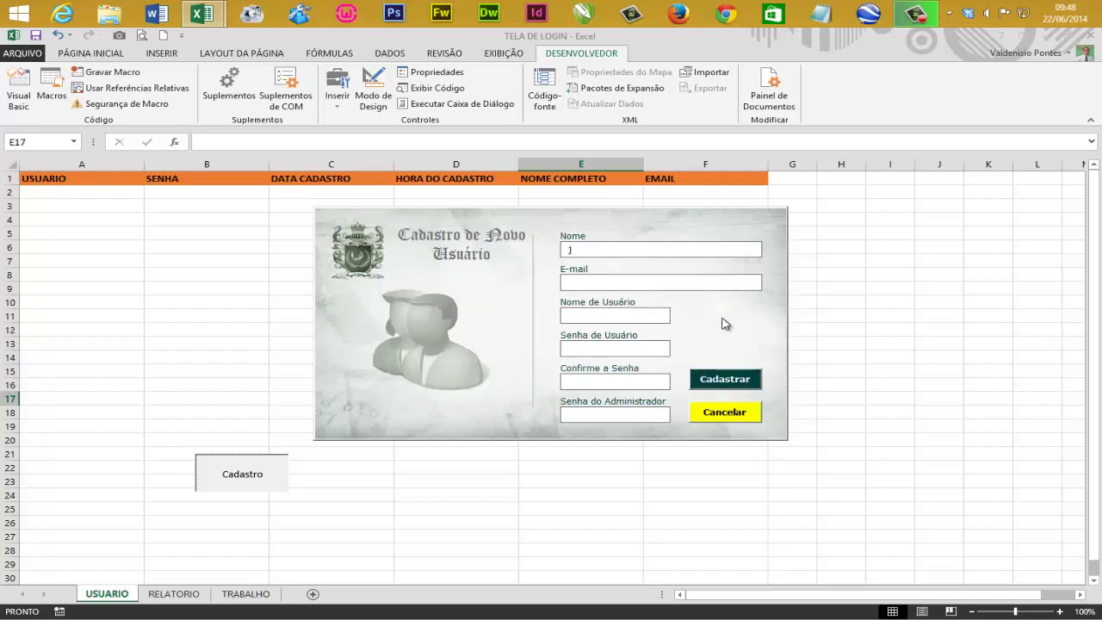
- Enter a sample user's name, e-mail, username and passwords, register them, and close the success message
text(ose)
key(Tab)
text(jose)
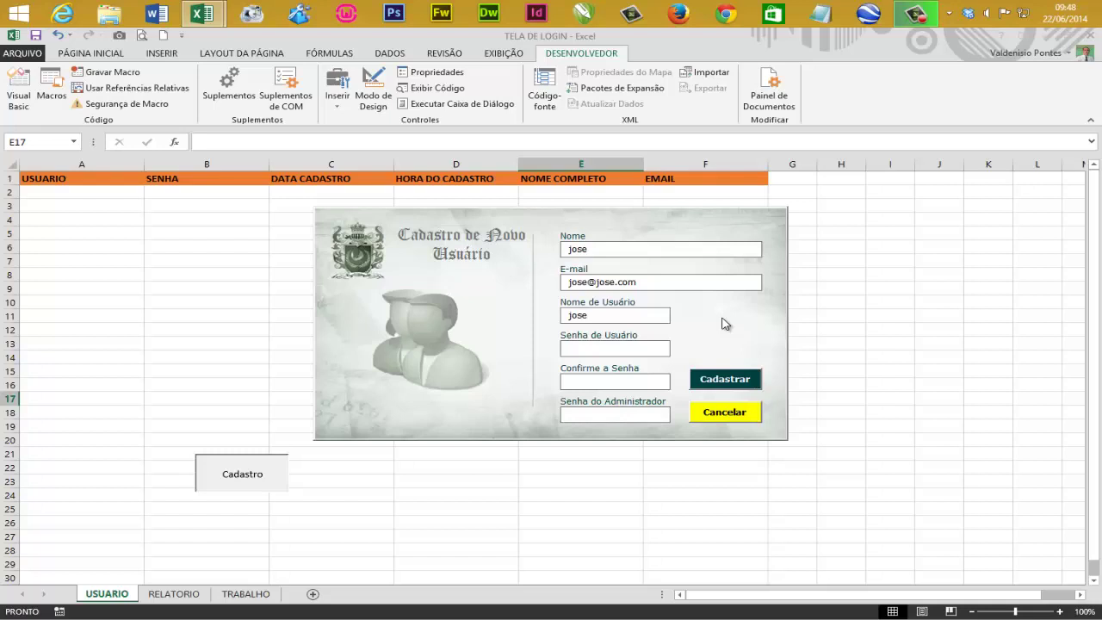
text(3)
key(Tab)
text(1)
text(2345)
click(744, 384)
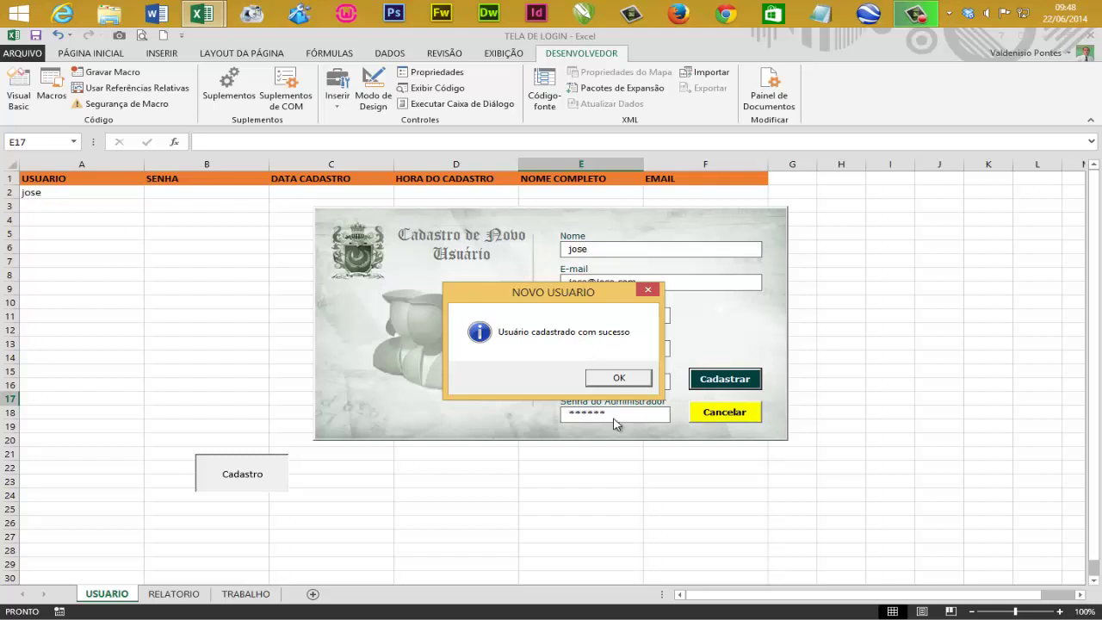
click(618, 379)
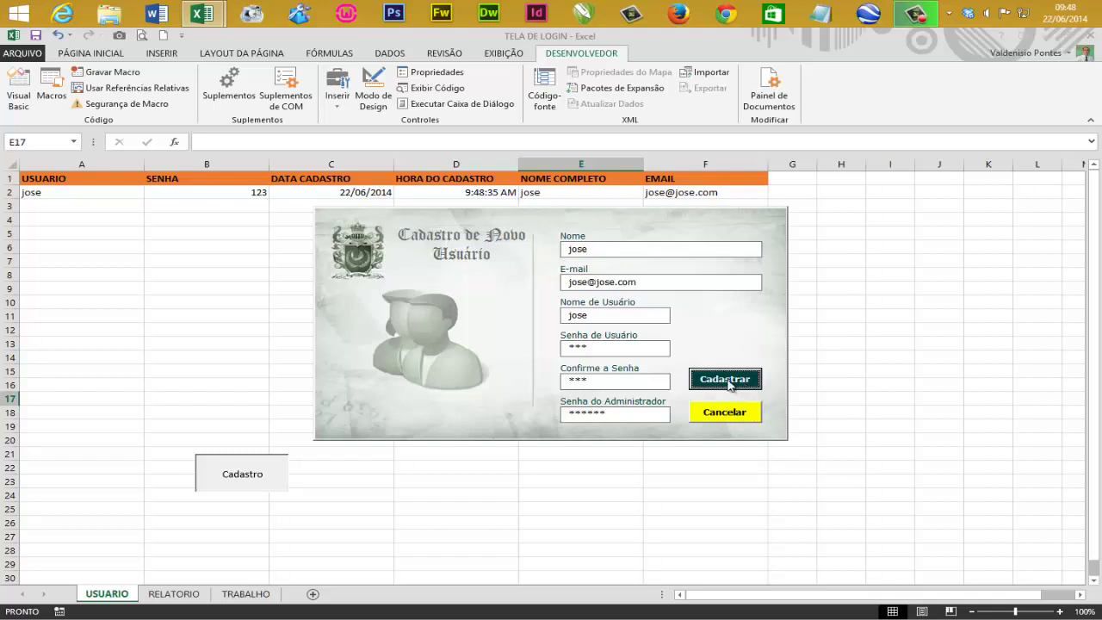
- Submit the registration form seven times, acknowledging each success message, filling rows 3 through 9
click(728, 385)
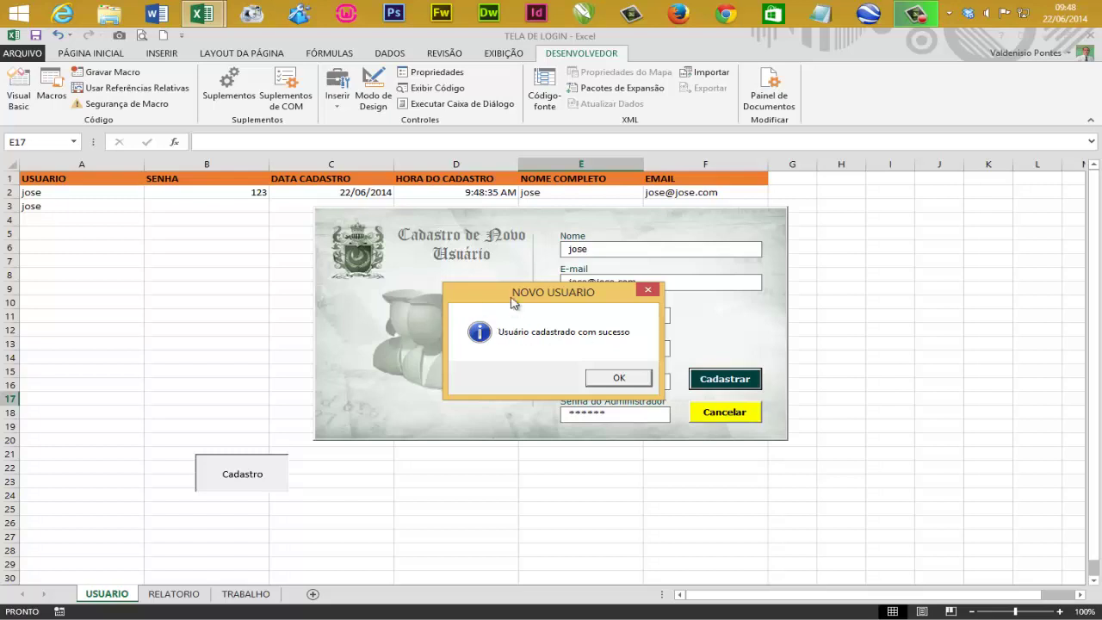
click(631, 379)
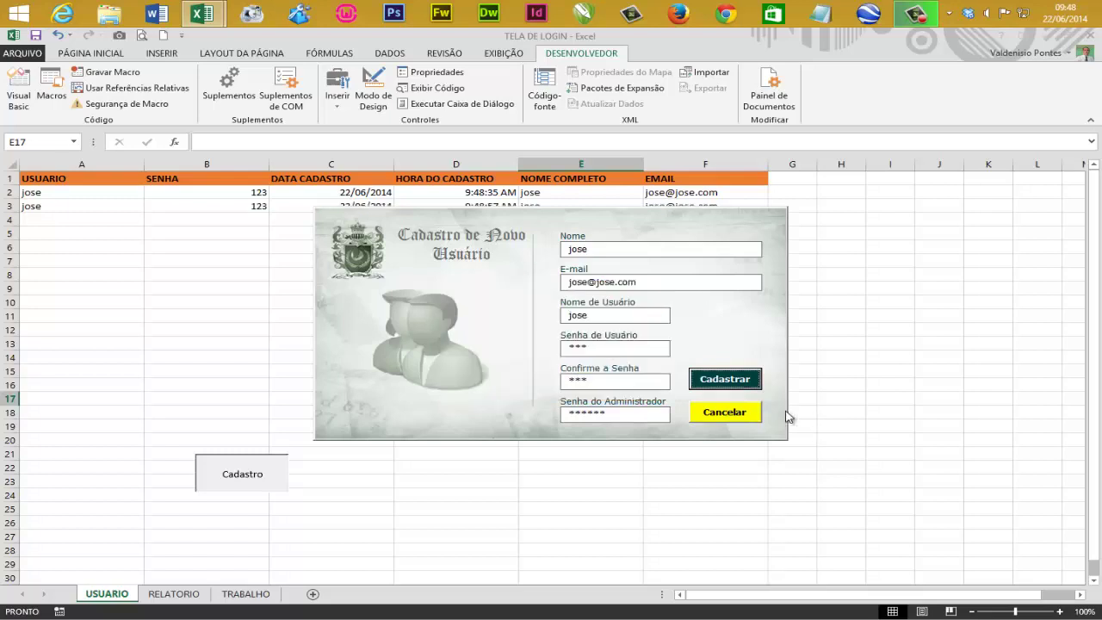
click(746, 384)
click(594, 377)
click(750, 382)
click(639, 380)
click(722, 382)
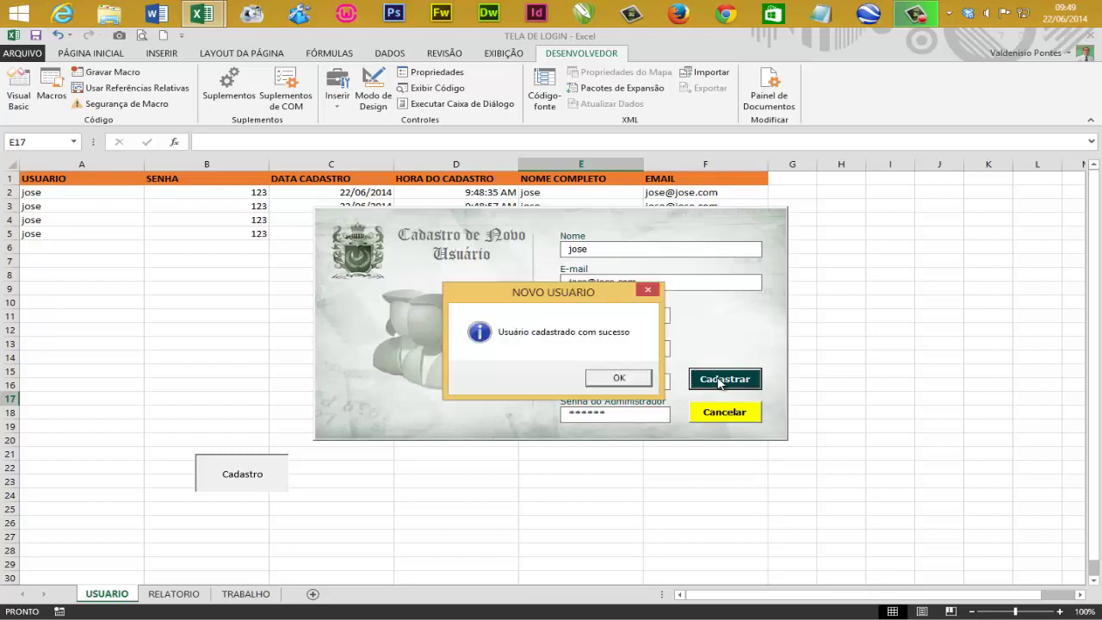
click(629, 376)
click(724, 384)
click(618, 378)
click(725, 383)
click(619, 378)
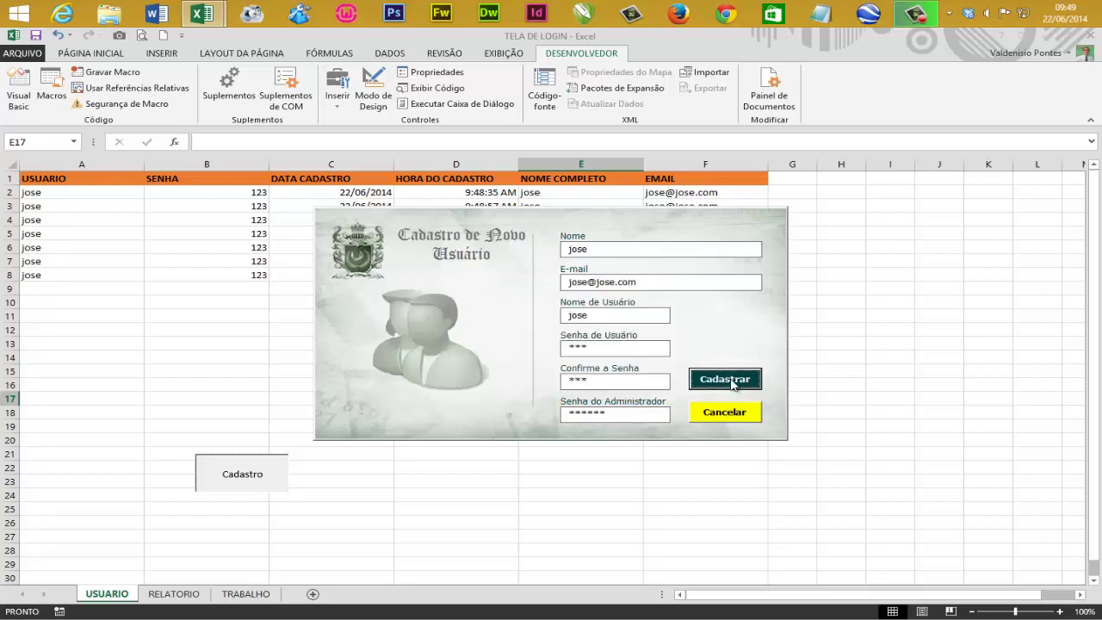
click(724, 382)
click(617, 380)
- Submit three more registrations, confirming each success message, so rows 10 through 12 fill
click(737, 385)
click(648, 385)
click(732, 384)
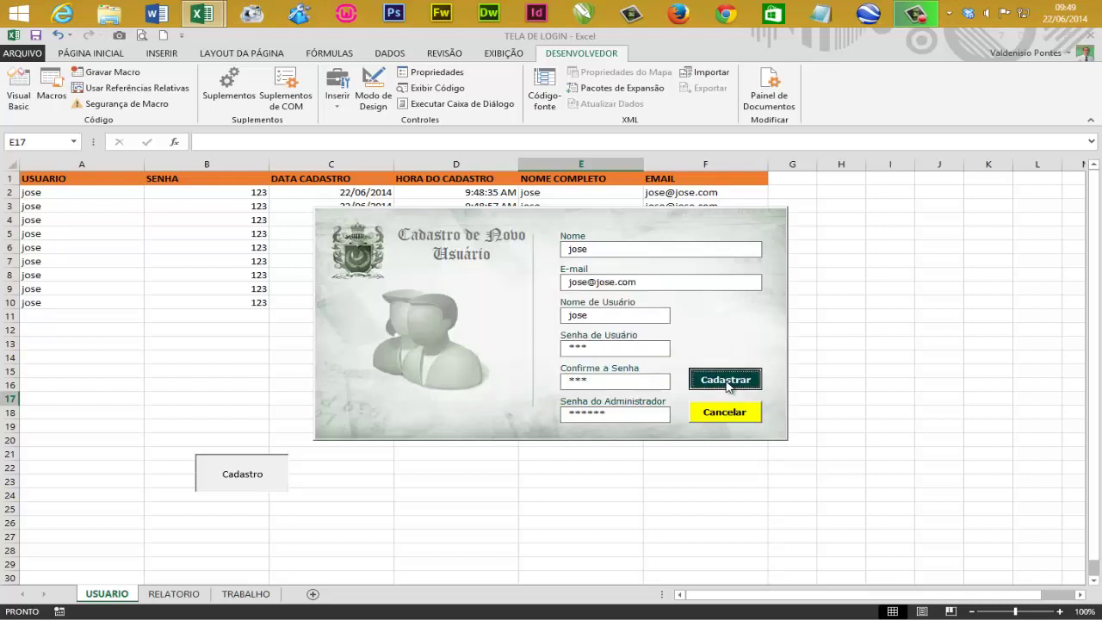
click(619, 379)
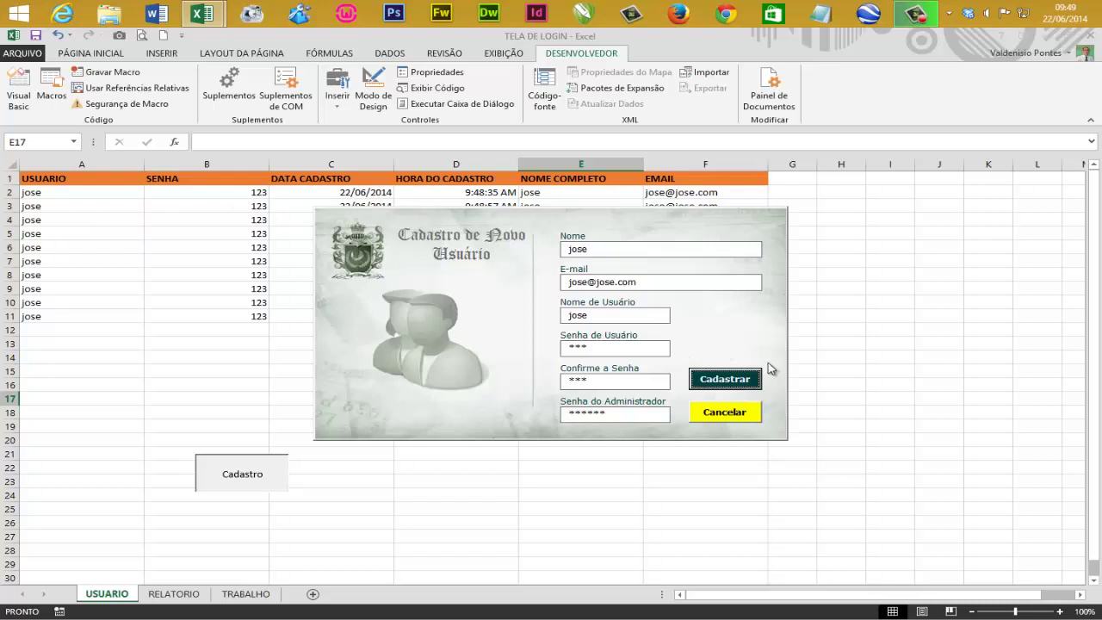
click(731, 385)
click(613, 384)
- Close the registration form and switch to the Visual Basic for Applications window
click(726, 413)
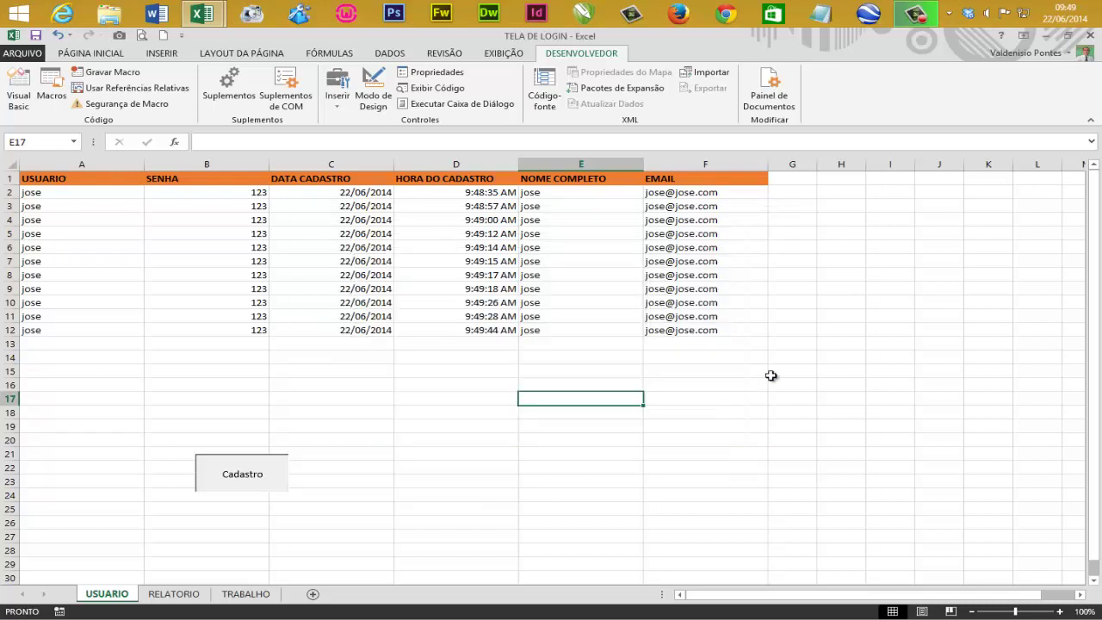
click(746, 423)
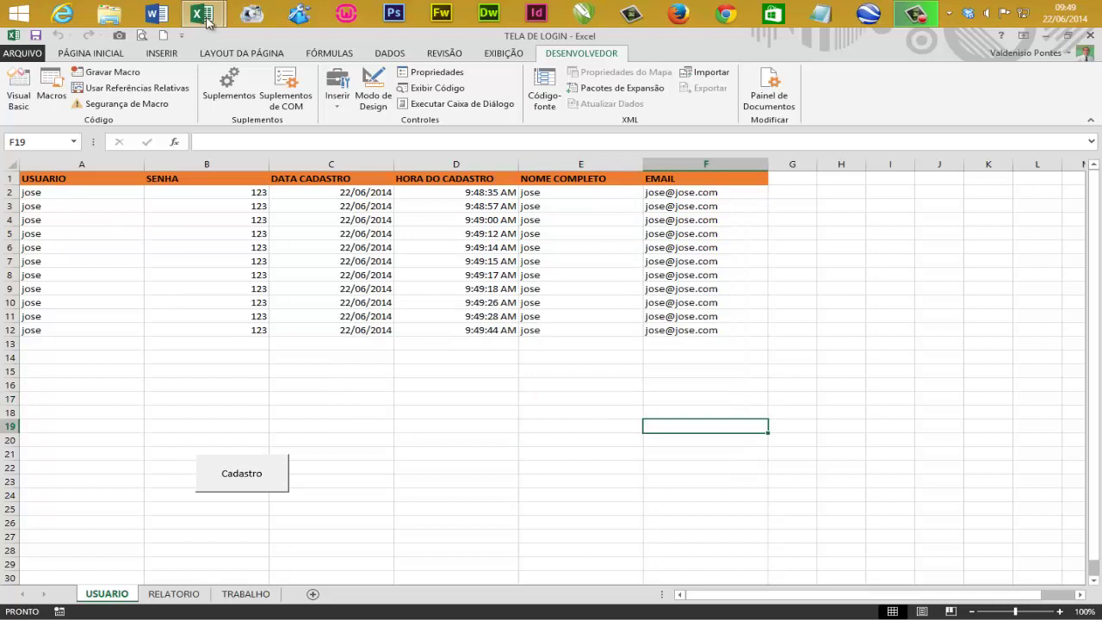
mouse_move(207, 24)
click(162, 81)
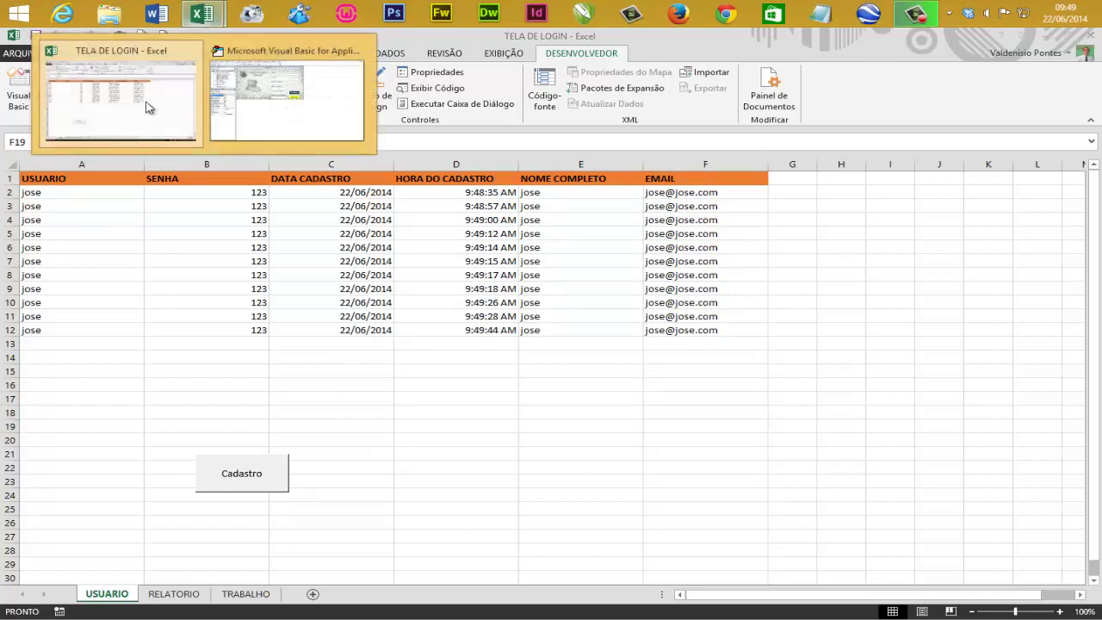
- Open the CodigosForms module, copy the six form-field assignment lines of cadastrarNovoUsuario, and scroll to the end
click(222, 116)
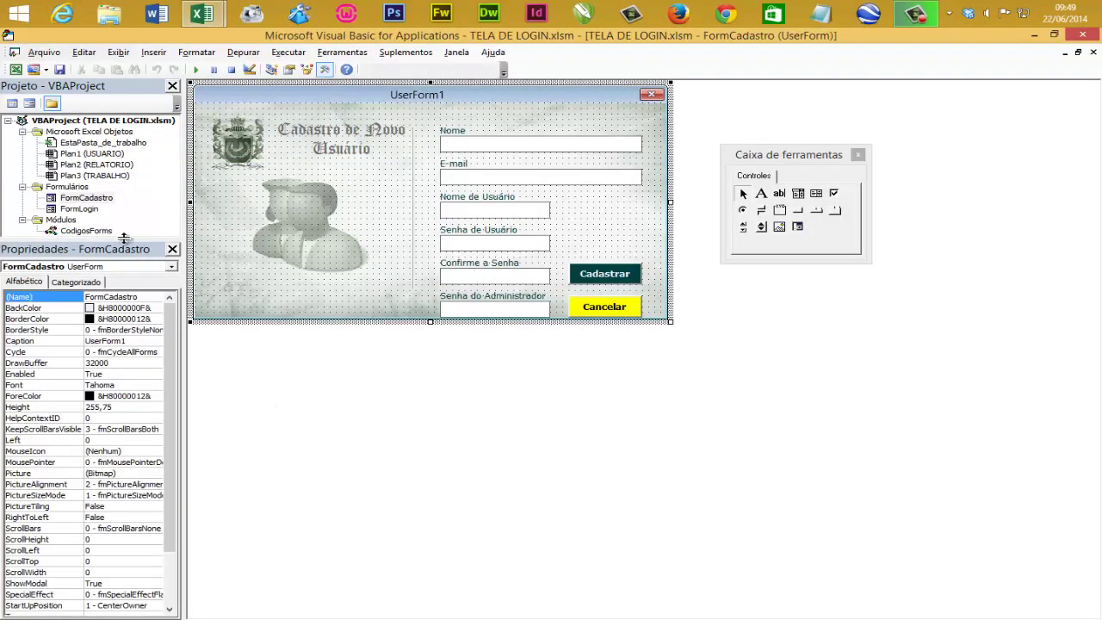
double_click(78, 231)
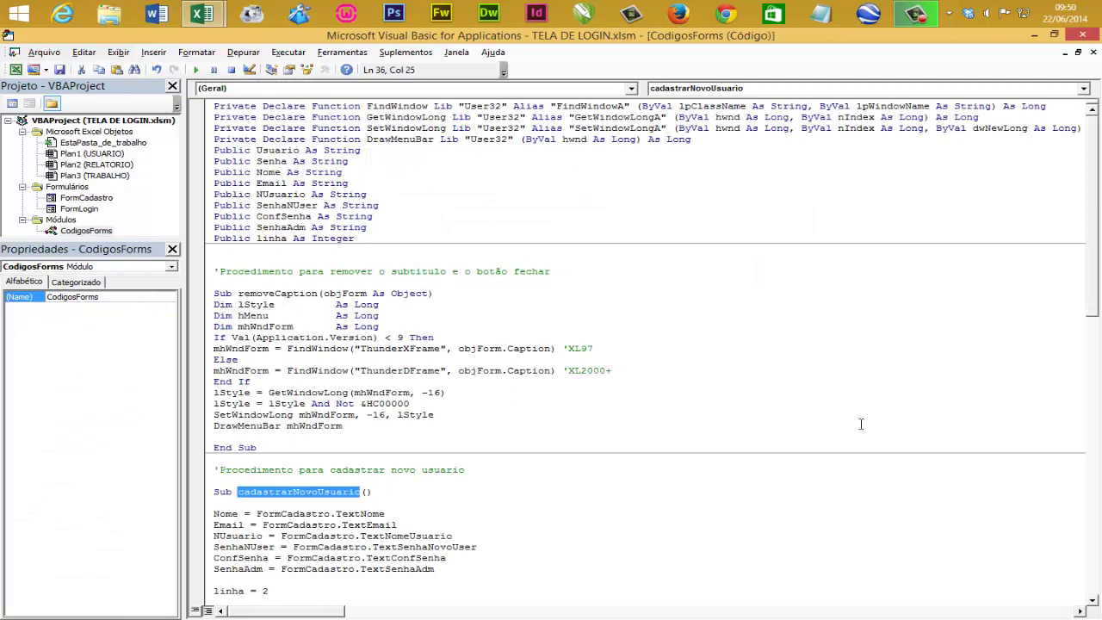
drag(1096, 293, 1095, 394)
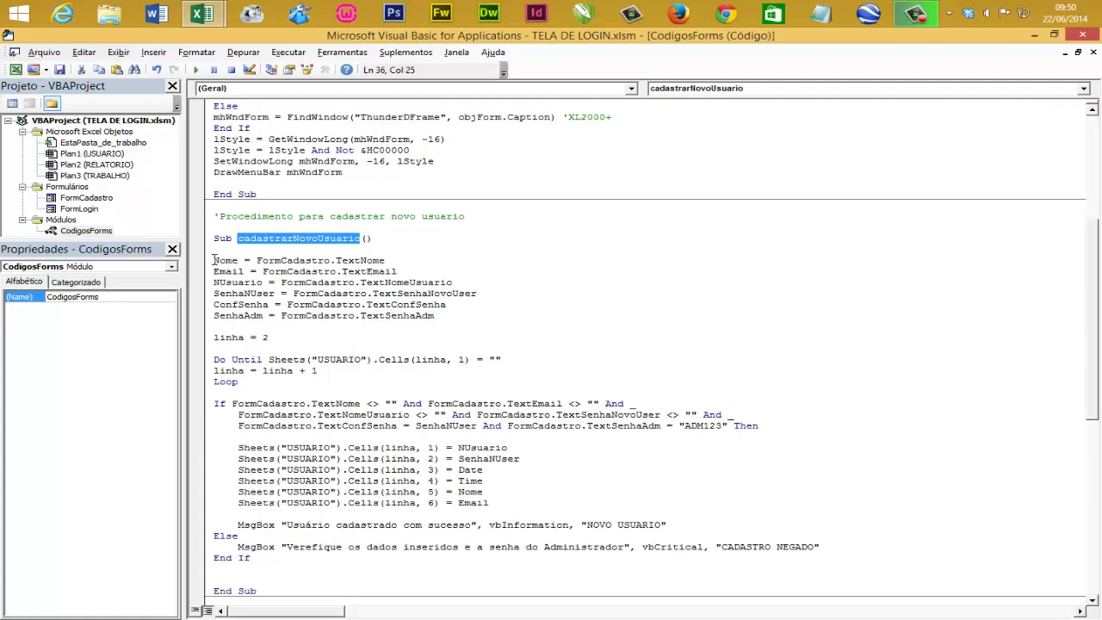
drag(215, 259, 453, 314)
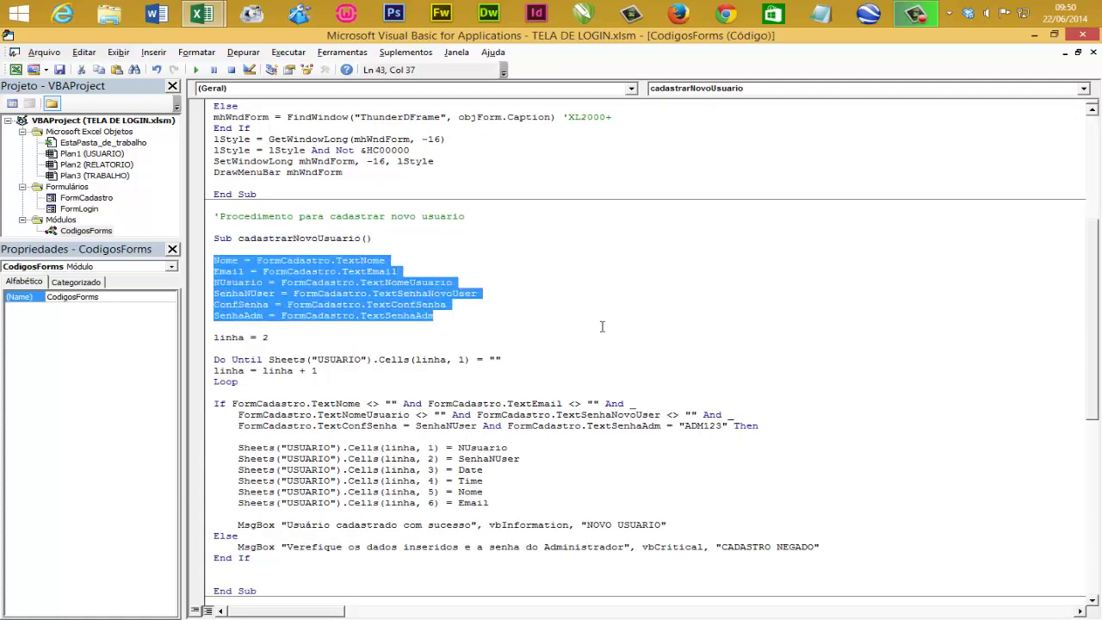
drag(1096, 323, 1100, 480)
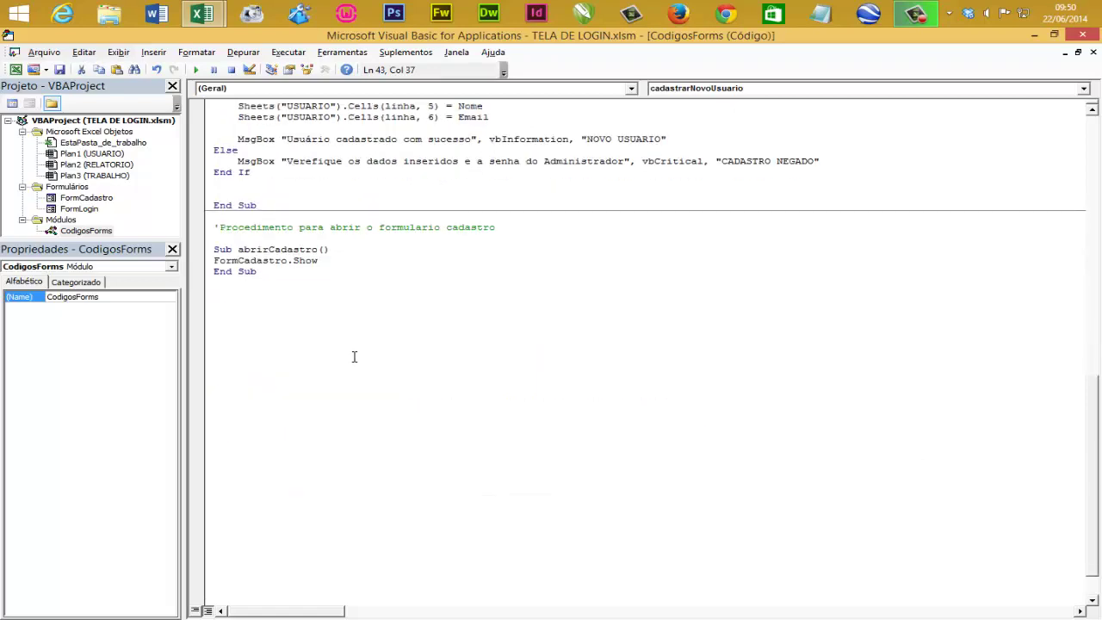
- Add a 'limpar o formulario de cadstro' comment and a new LimparCdastro sub containing the pasted six lines
click(233, 305)
text('proc)
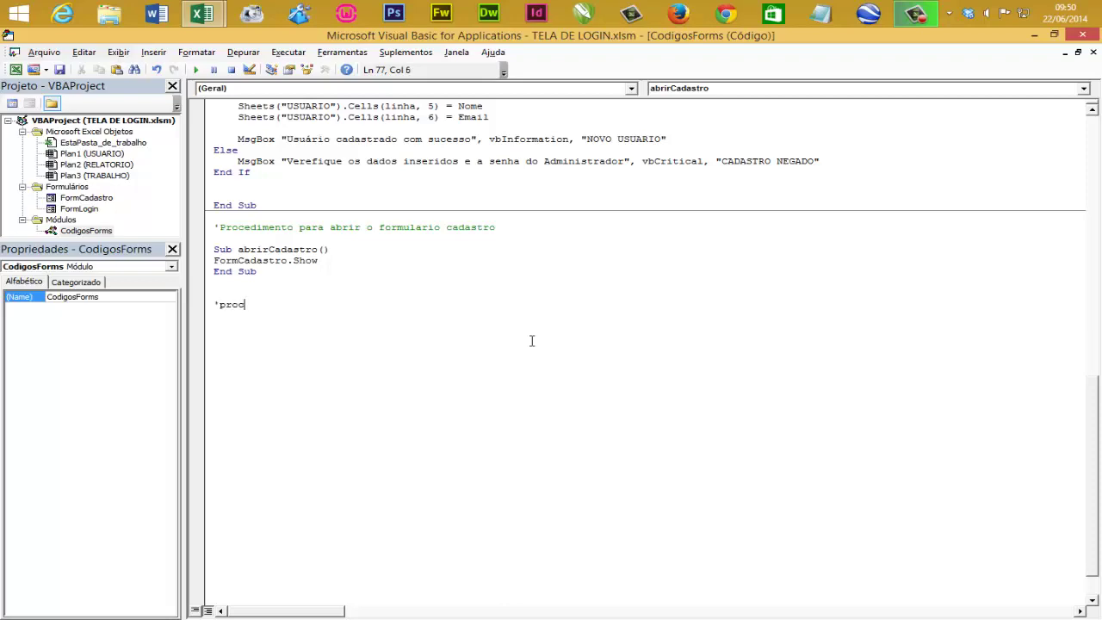
text(edimento )
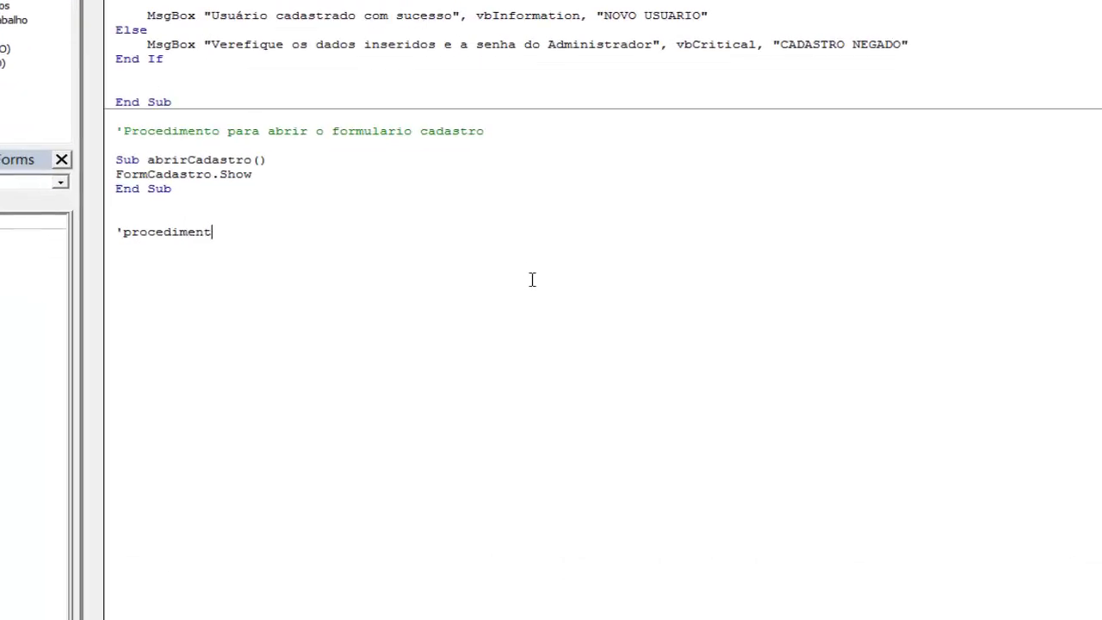
text(para )
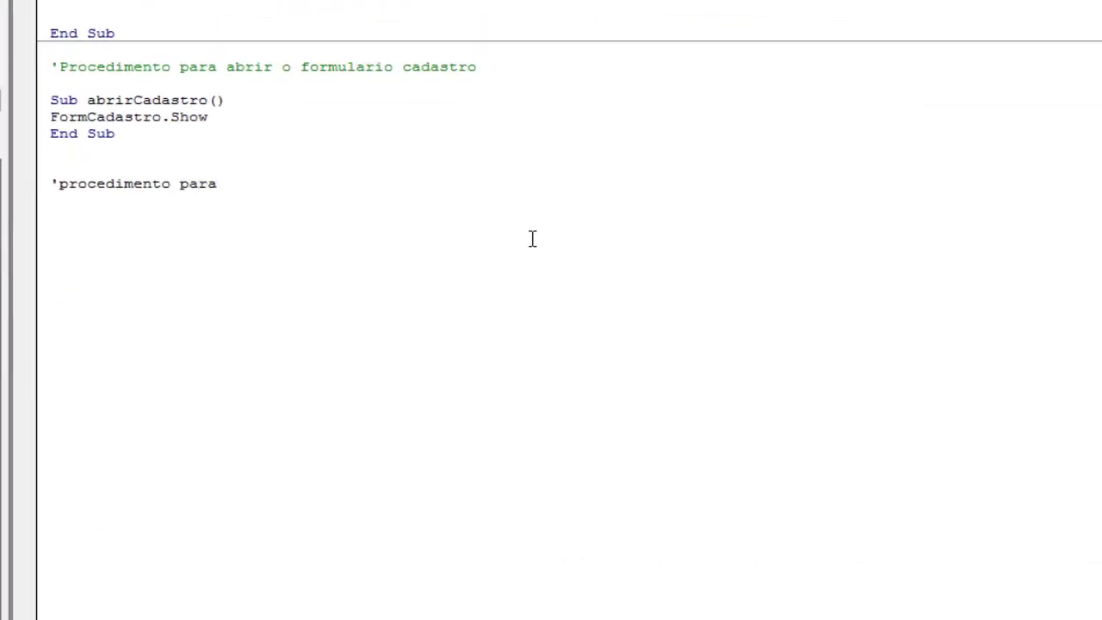
text(limpar o)
text( formu)
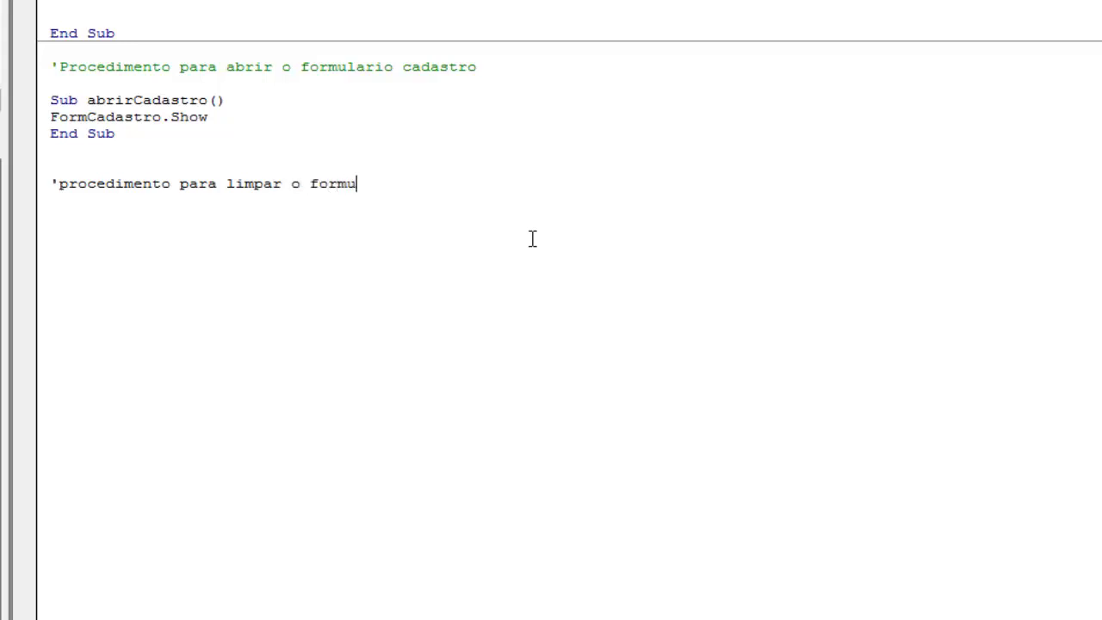
text(lario de )
text(cadstro)
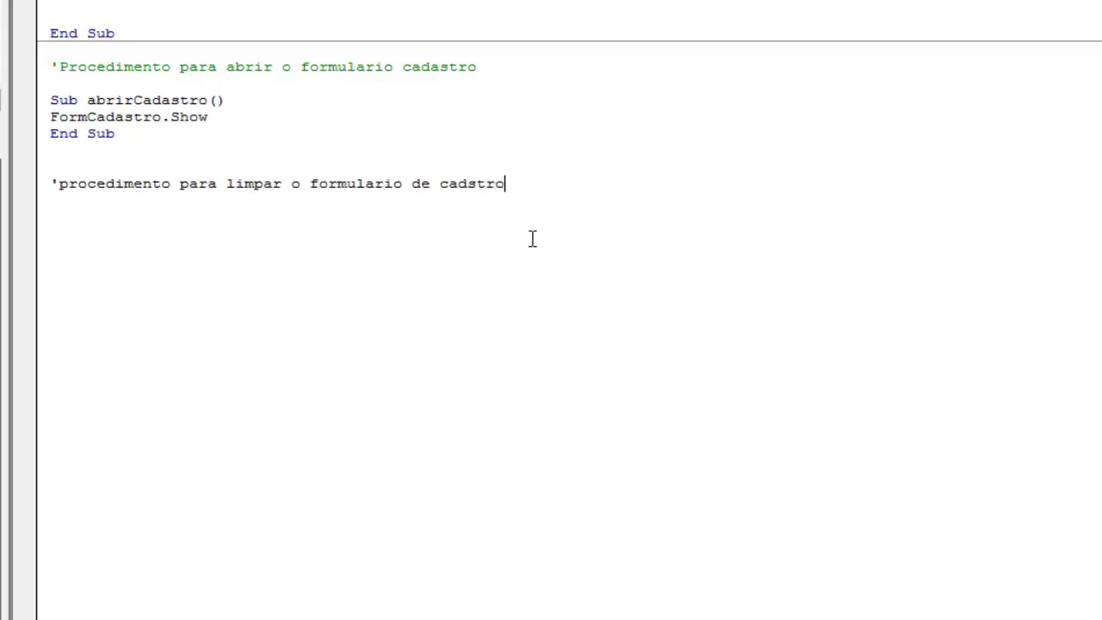
key(Return)
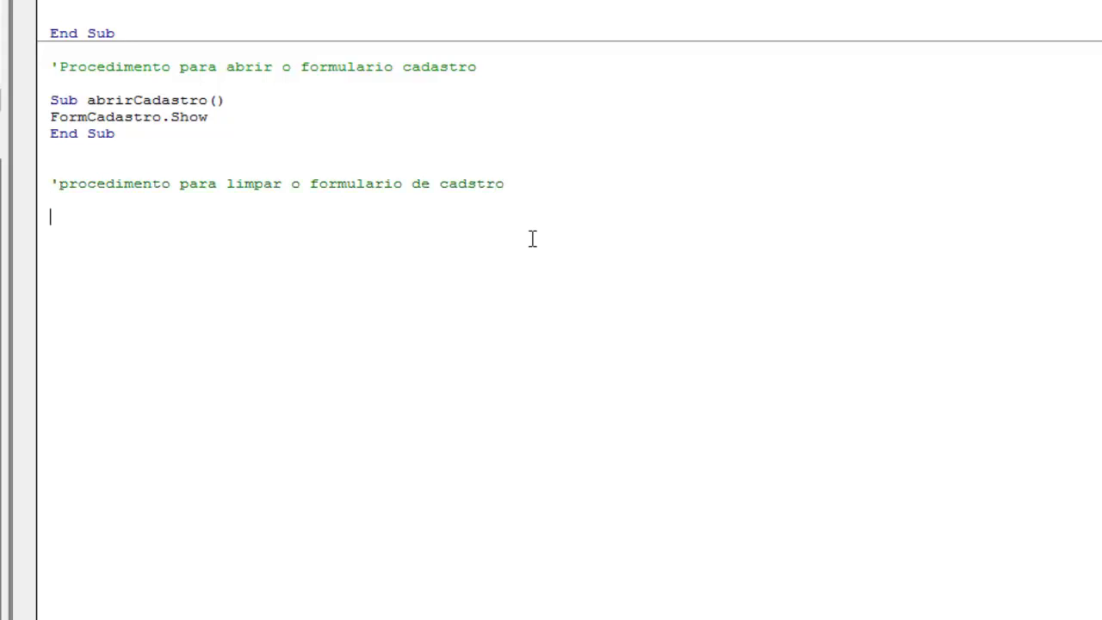
text(sub)
text(lim)
key(BackSpace)
key(BackSpace)
text(Lim)
text(parC)
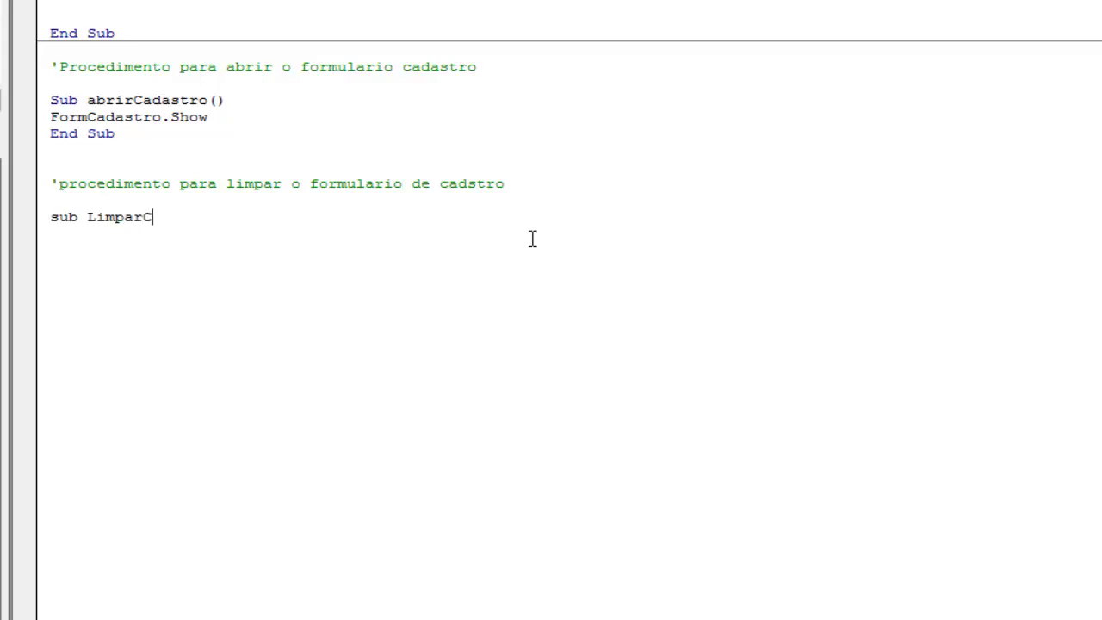
text(dastro)
text(())
key(Return)
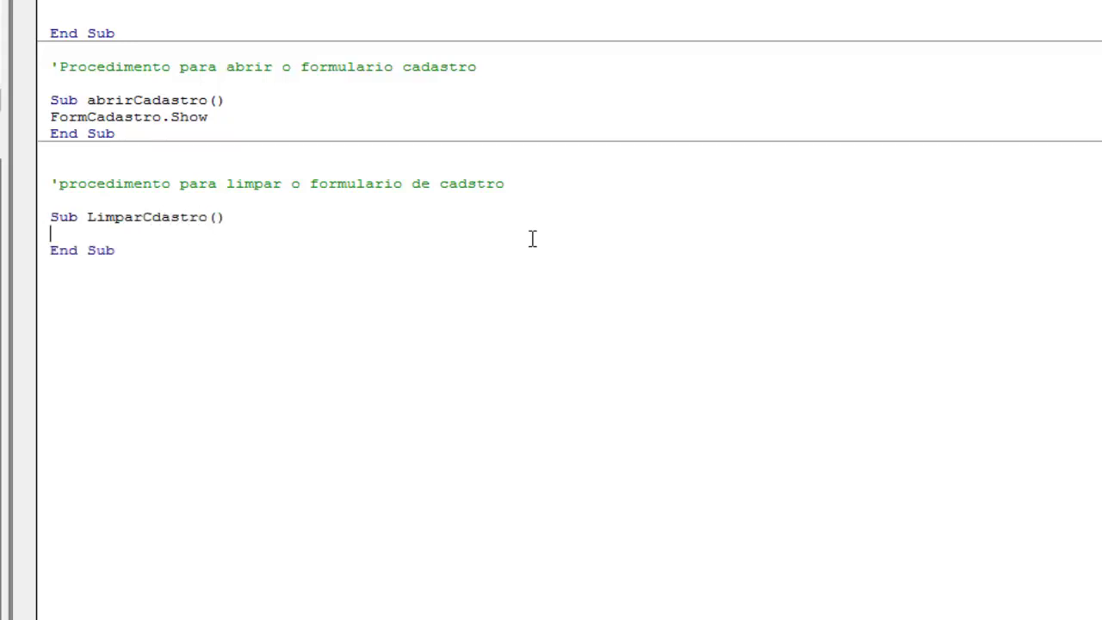
key(Return)
text(Nome = FormCadastro.TextNome Email = FormCadastro.TextEmail NUsuario = FormCadastro.TextNomeUsuario SenhaNUser = FormCadastro.TextSenhaNovoUser ConfSenha = FormCadastro.TextConfSenha SenhaAdm = FormCadastro.TextSenhaAdm)
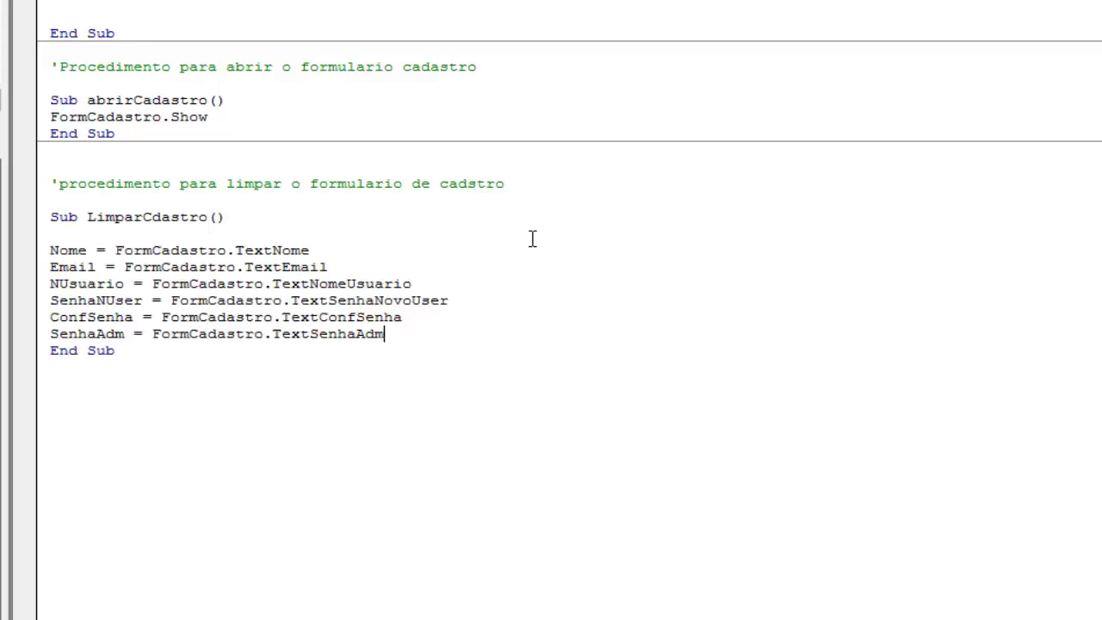
key(Return)
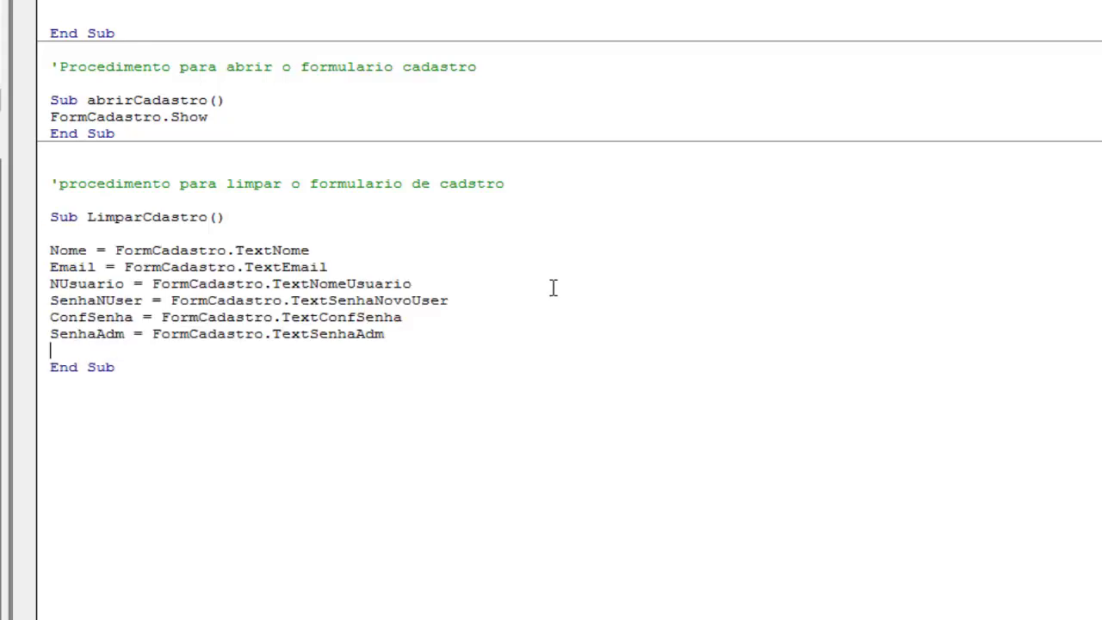
- Strip the variable assignments from the Nome and Email lines, leaving only the FormCadastro references
click(115, 250)
key(BackSpace)
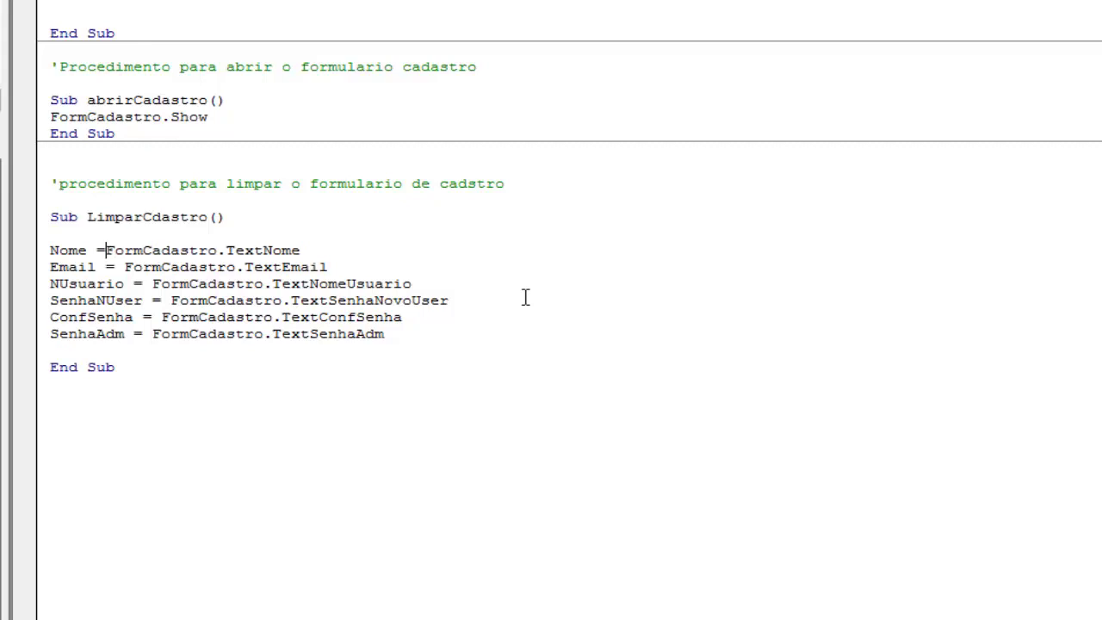
key(BackSpace)
key(BackSpace)
key(BackSpace)
key(BackSpace)
key(BackSpace)
key(BackSpace)
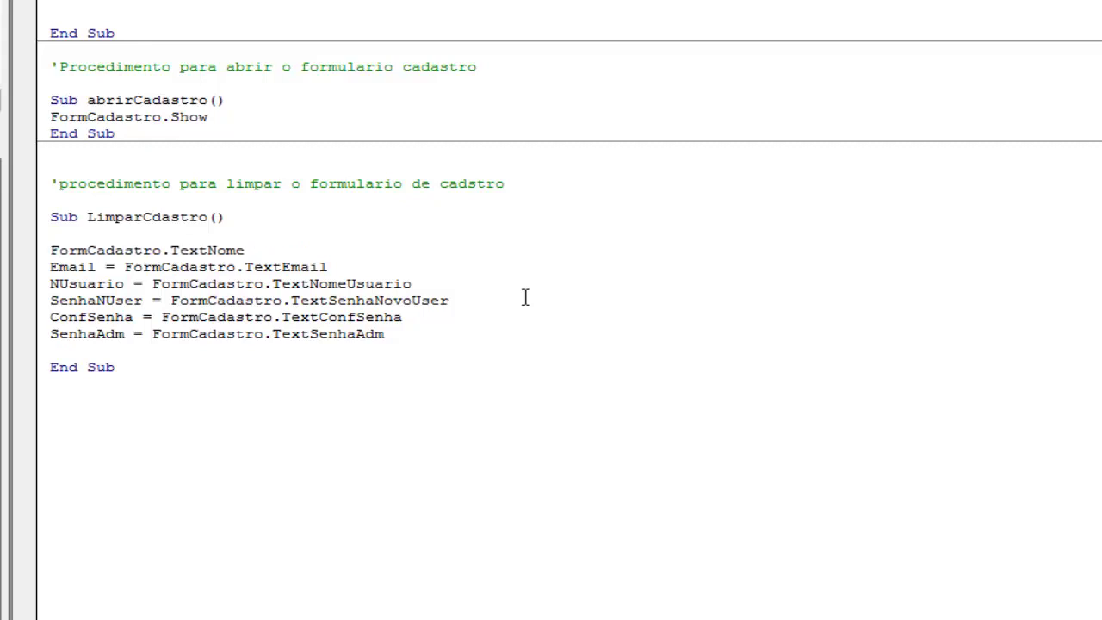
key(Down)
key(Delete)
key(Delete)
key(Delete)
key(Delete)
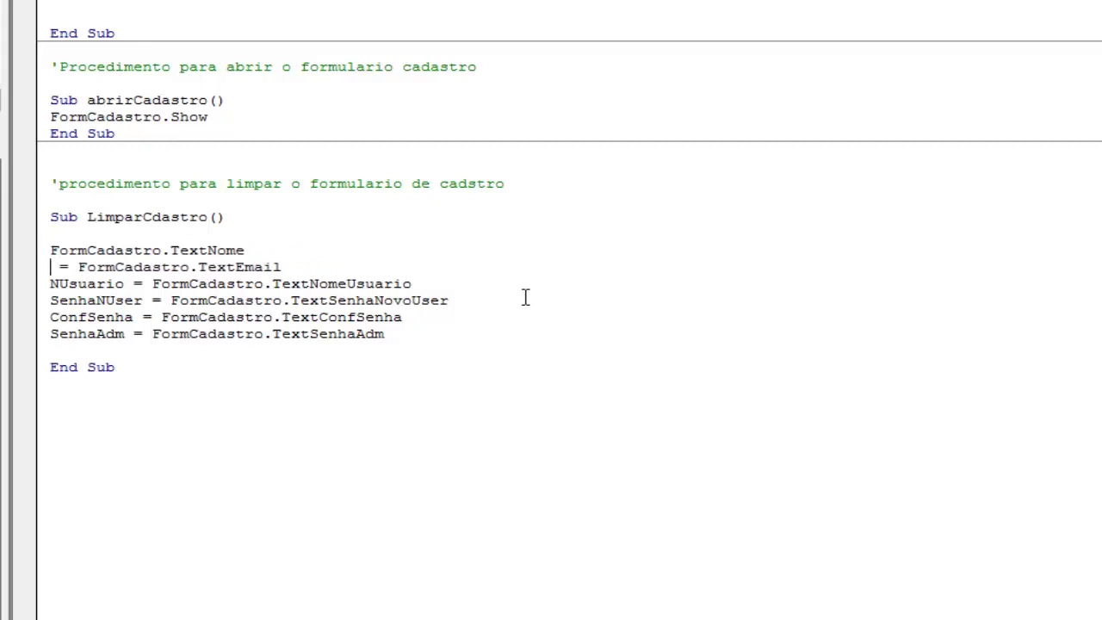
key(Delete)
key(Delete)
key(Delete)
key(Delete)
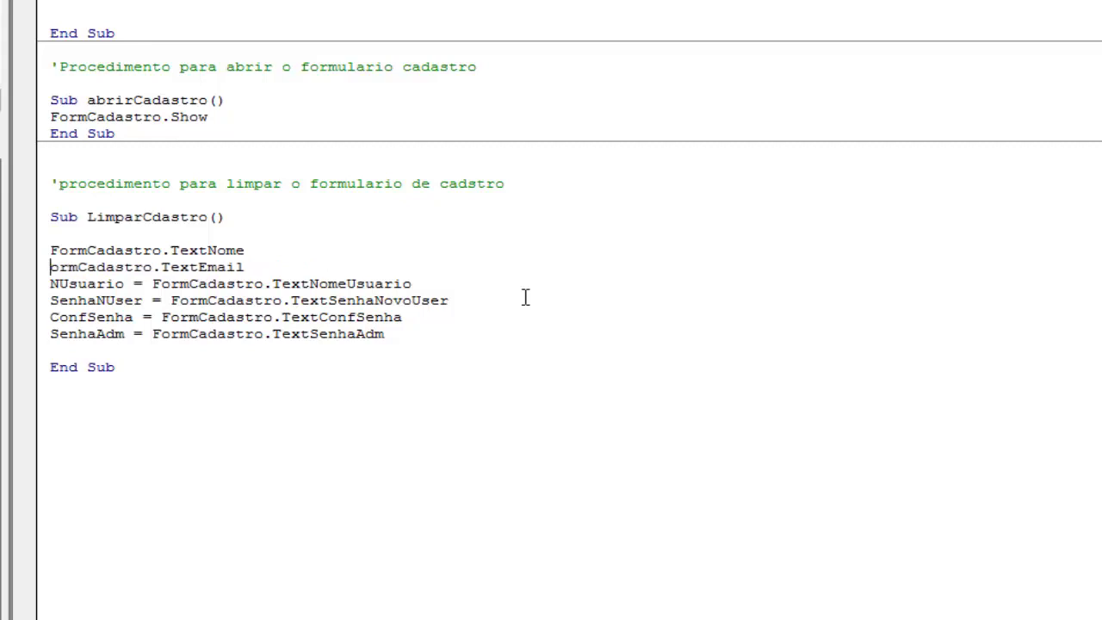
key(ctrl+z)
key(Delete)
key(Delete)
key(Delete)
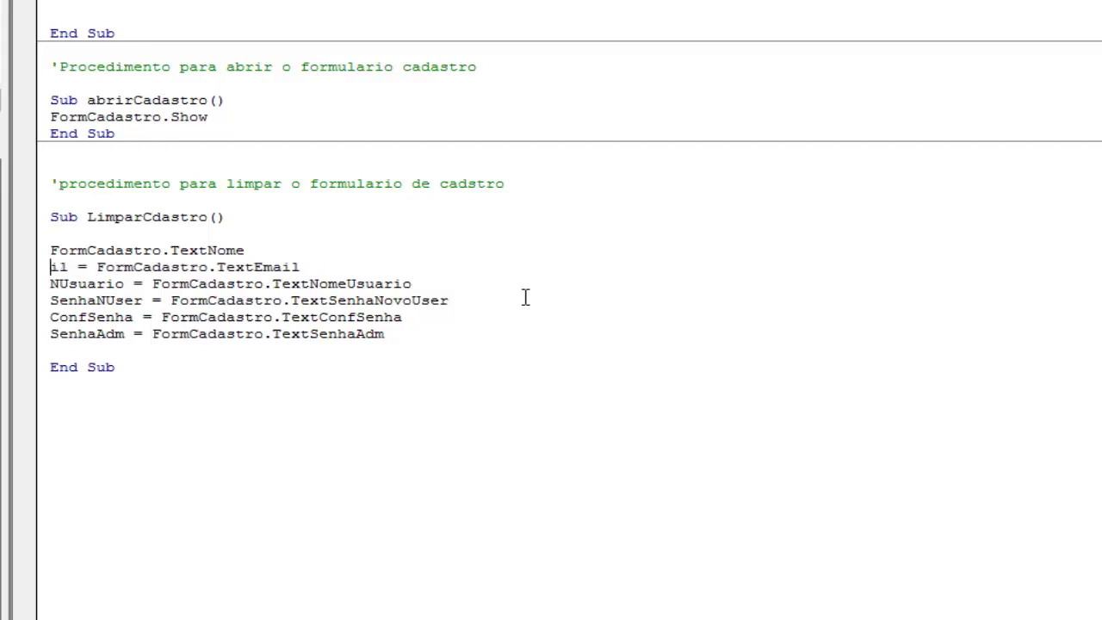
key(Delete)
key(Delete)
key(Delete)
- Strip the NUsuario, SenhaNUser, ConfSenha and SenhaAdm prefixes, leaving bare FormCadastro text box references
key(Delete)
key(Down)
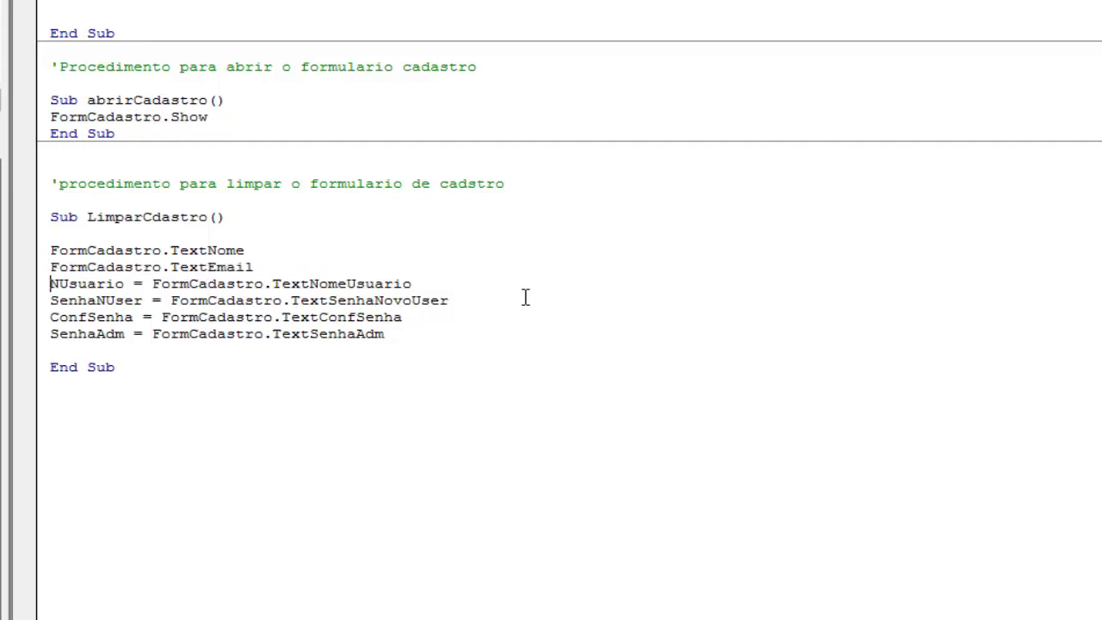
key(Delete)
key(Delete)
key(Delete)
key(Delete)
key(Delete)
key(Delete)
key(Delete)
key(Delete)
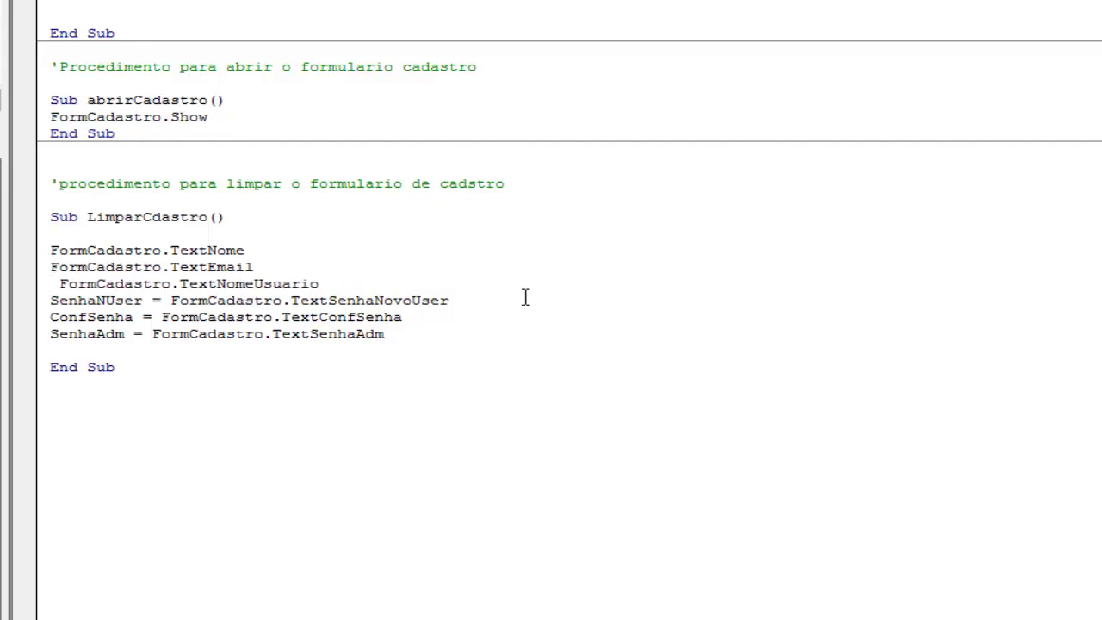
key(Delete)
key(Down)
key(Delete)
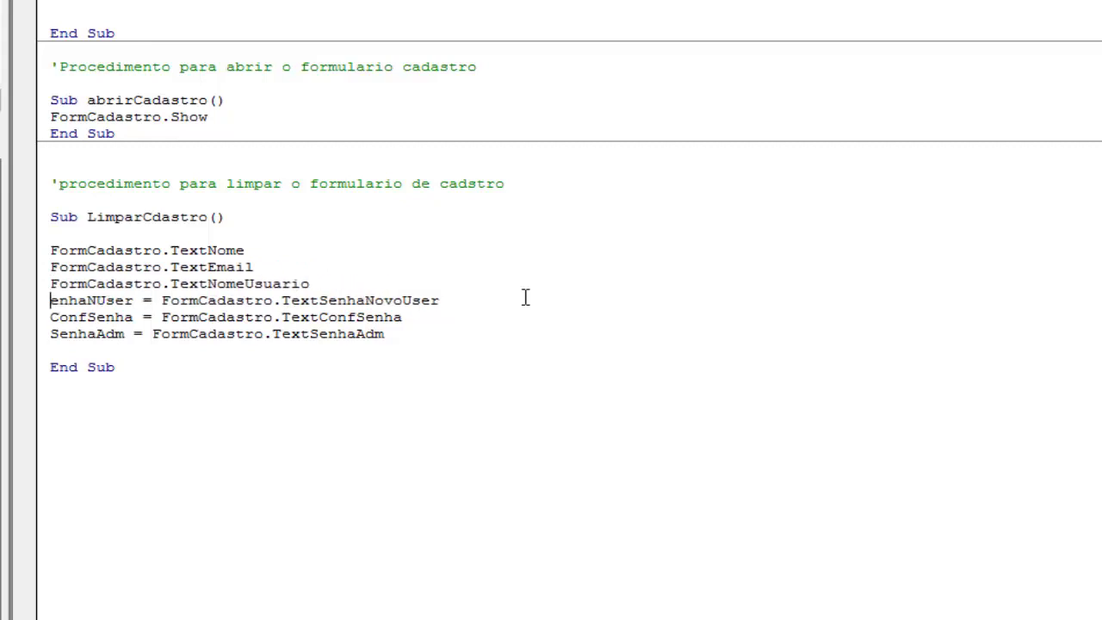
key(Delete)
key(Delete)
key(Delete)
key(Delete)
key(Delete)
key(Delete)
key(Delete)
key(Delete)
key(Delete)
key(Delete)
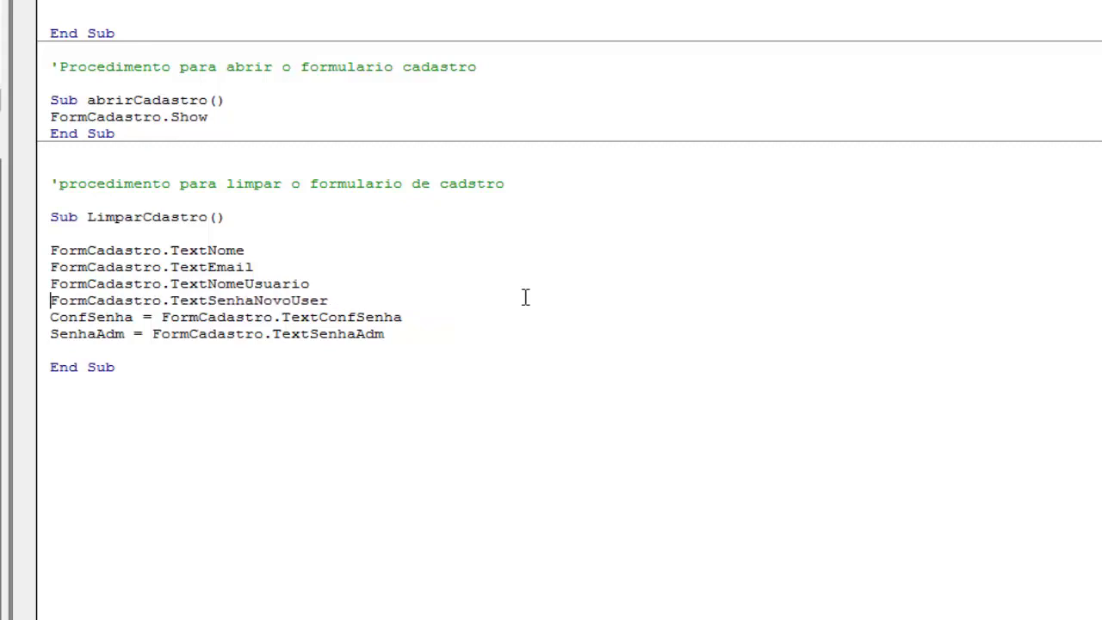
key(Down)
key(Delete)
key(Delete)
key(Delete)
key(Delete)
key(Delete)
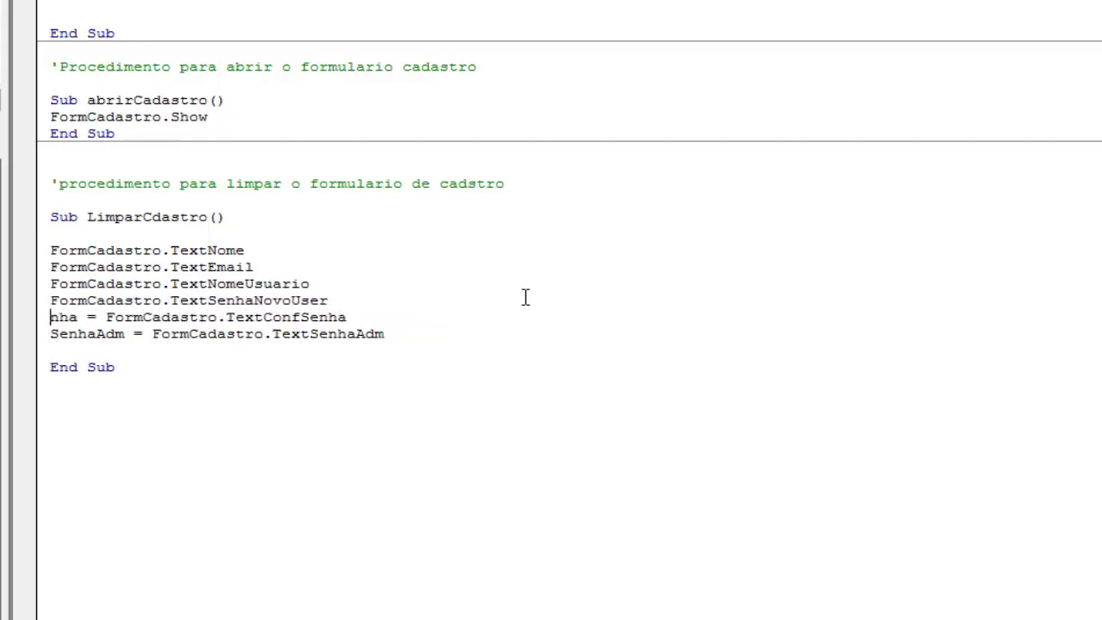
key(Delete)
key(Delete)
key(Delete)
key(Delete)
key(Delete)
key(Delete)
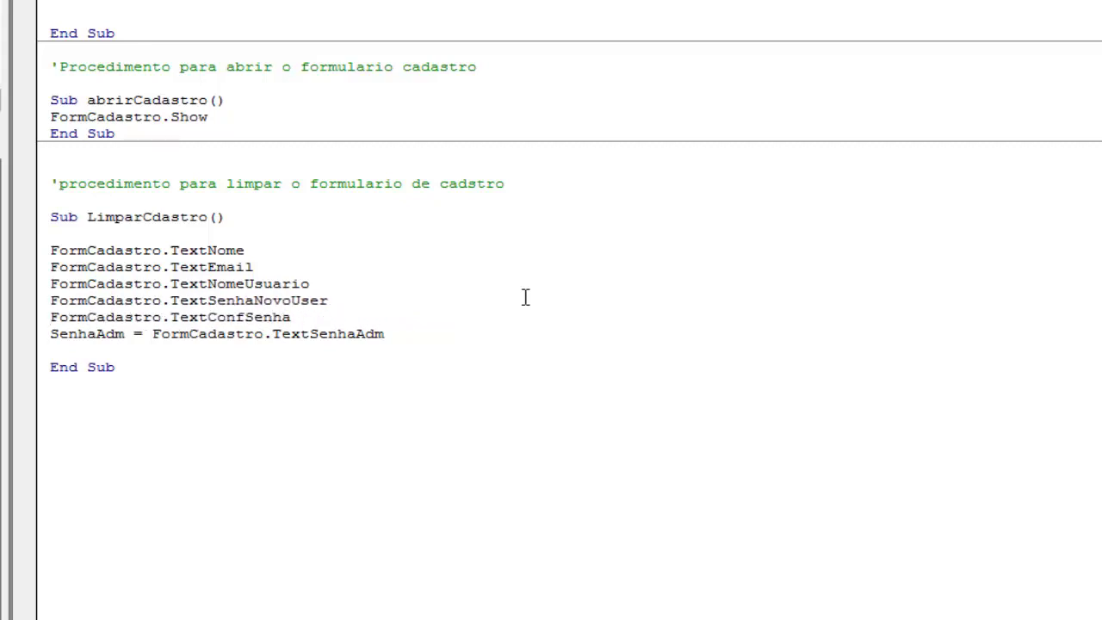
key(Down)
key(Delete)
key(Delete)
key(Delete)
key(Delete)
key(Delete)
key(Delete)
key(Delete)
key(Delete)
key(Delete)
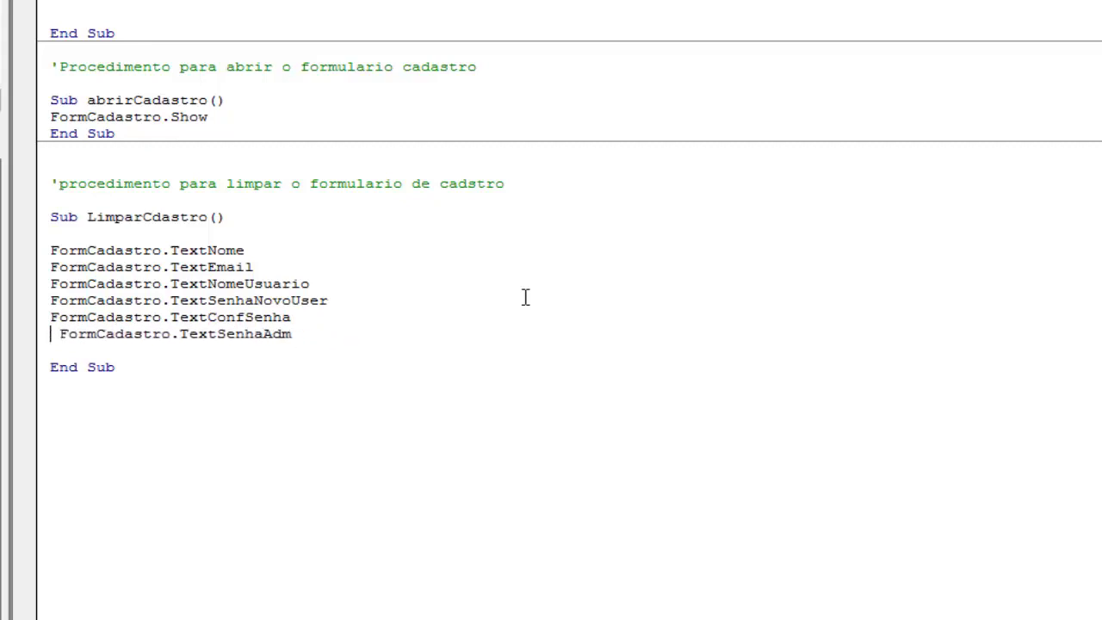
key(Delete)
- Set FormCadastro.TextNome and FormCadastro.TextEmail to Empty
click(276, 246)
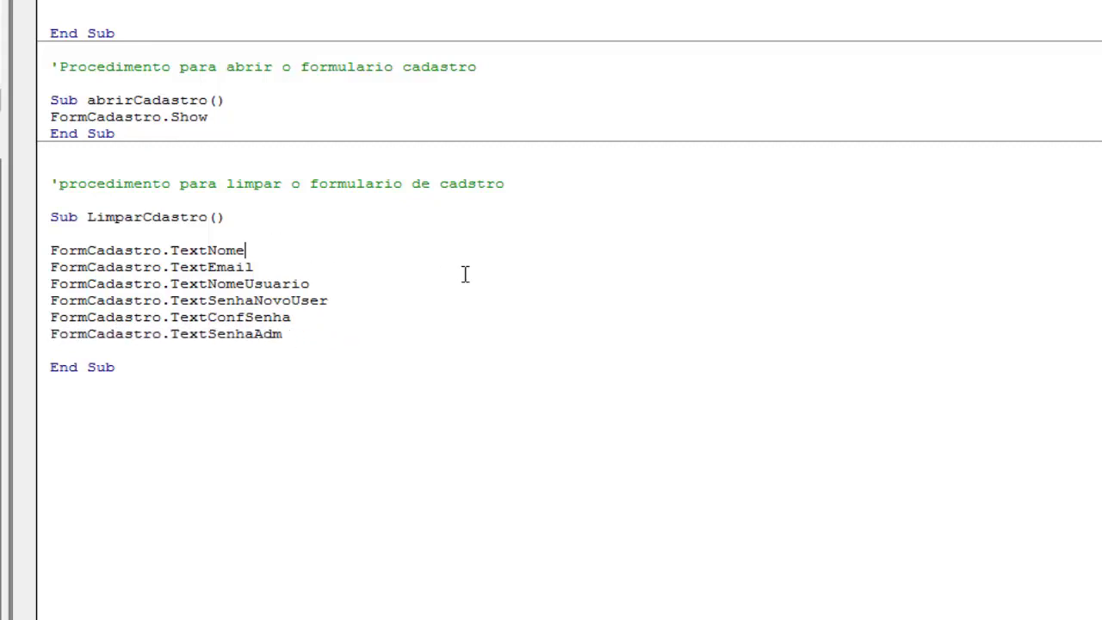
text(=)
text( ")
text(")
key(BackSpace)
key(BackSpace)
text(e)
text(mpty)
key(Down)
text(=)
text(emp)
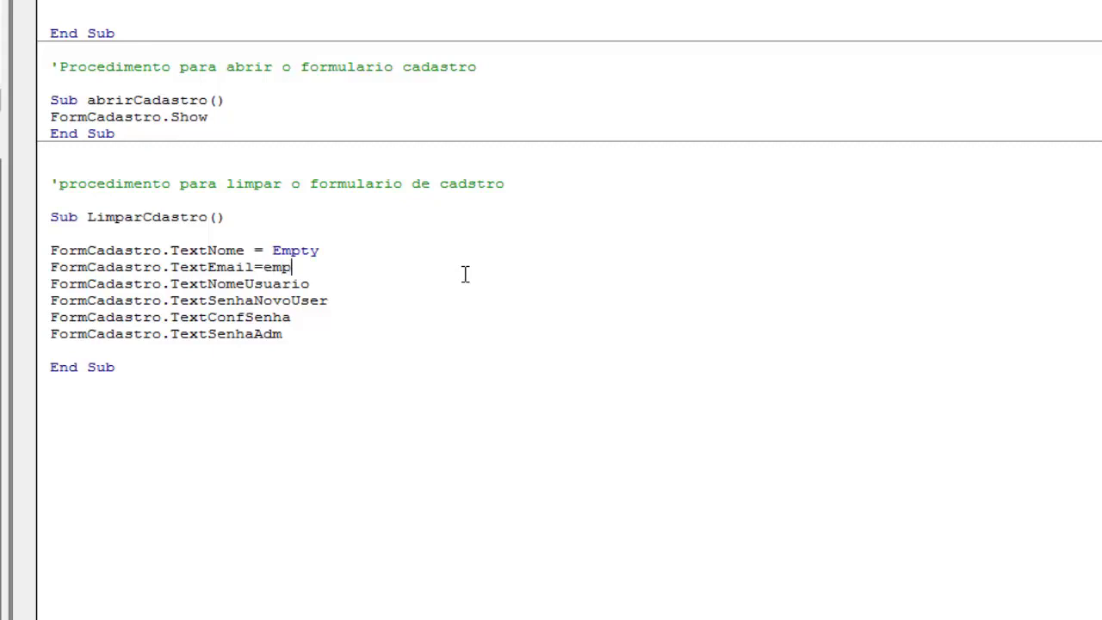
text(ty)
key(Down)
- Set TextNomeUsuario, TextSenhaNovoUser, TextConfSenha and TextSenhaAdm to Empty as well
text(=em)
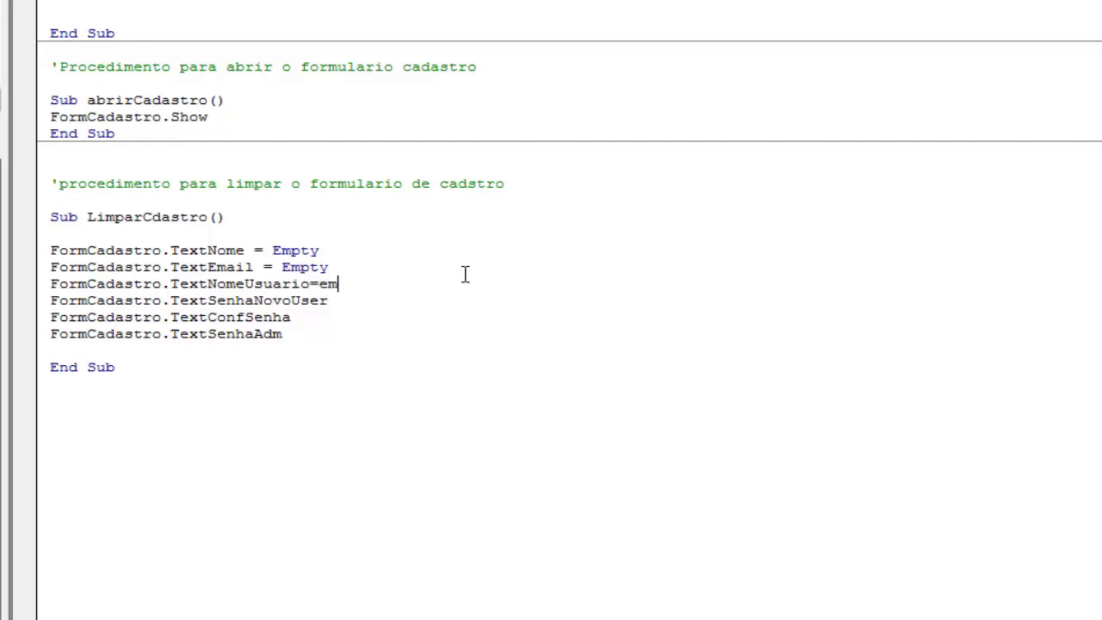
text(pty)
key(Down)
text(=em)
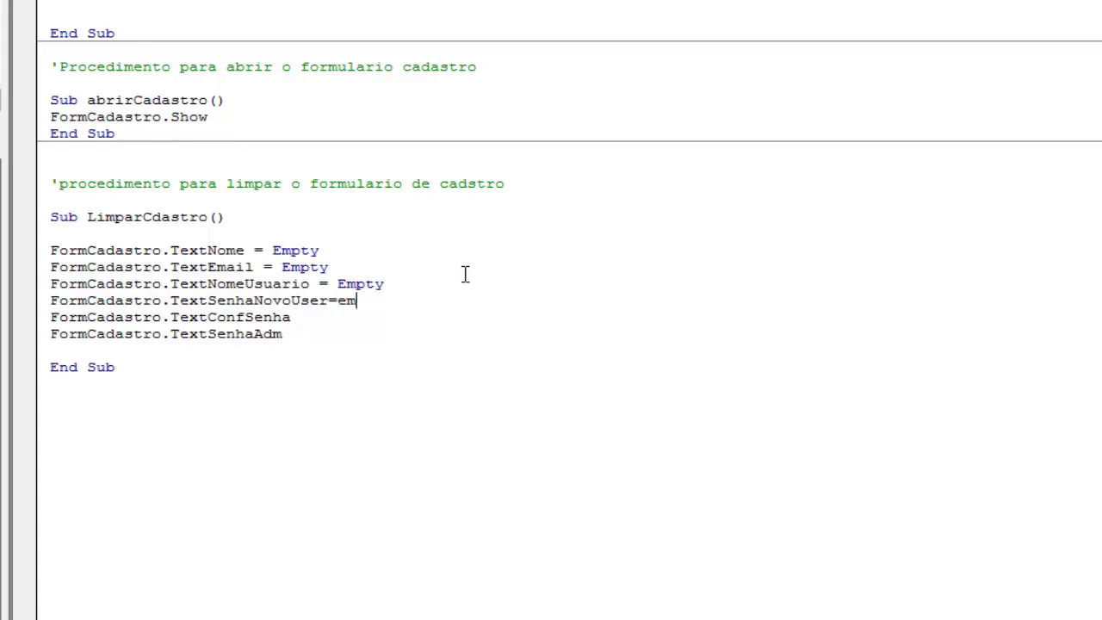
text(pty)
key(Down)
text(=)
text(emp)
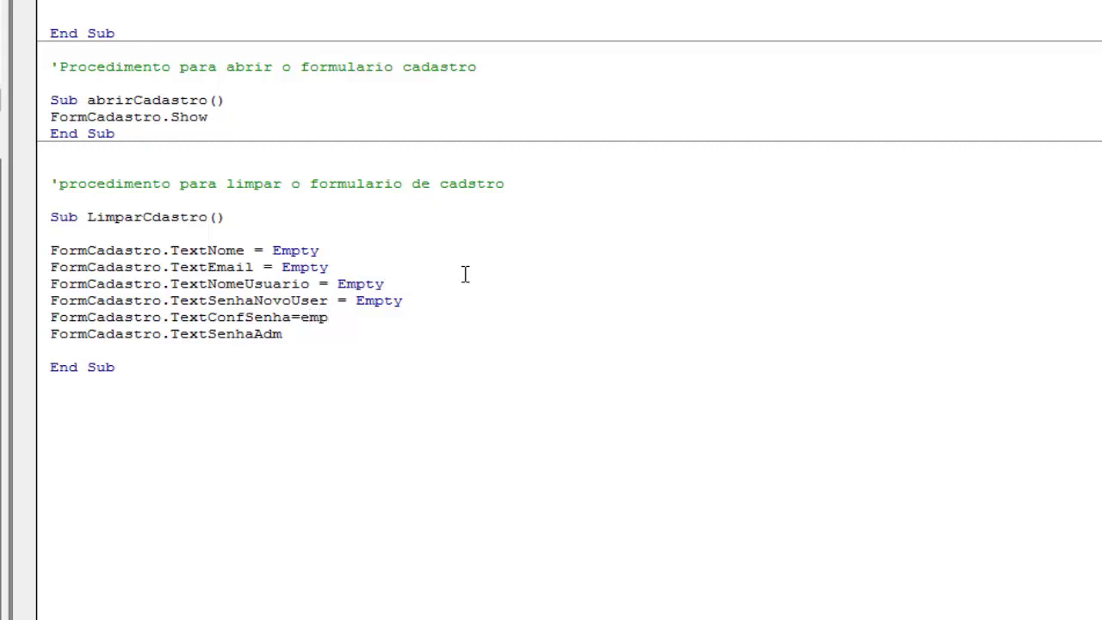
text(ty)
key(Down)
text(=e)
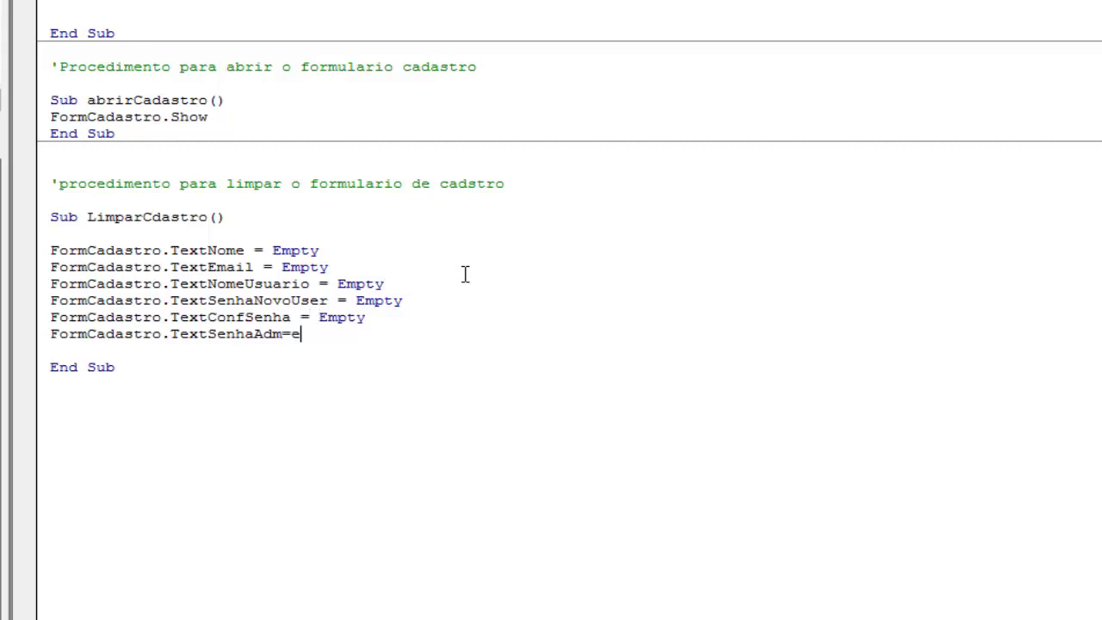
text(mpty)
key(Down)
- Insert a LimparCdastro call above the success MsgBox in cadastrarNovoUsuario and save the workbook
double_click(176, 216)
key(ctrl+c)
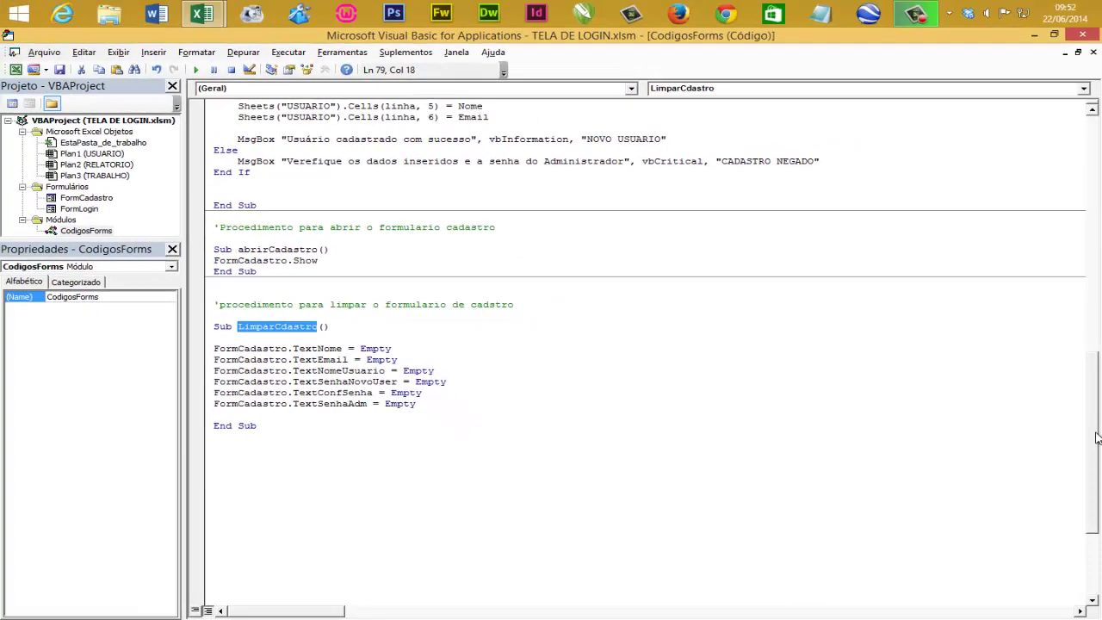
drag(1096, 439, 1094, 372)
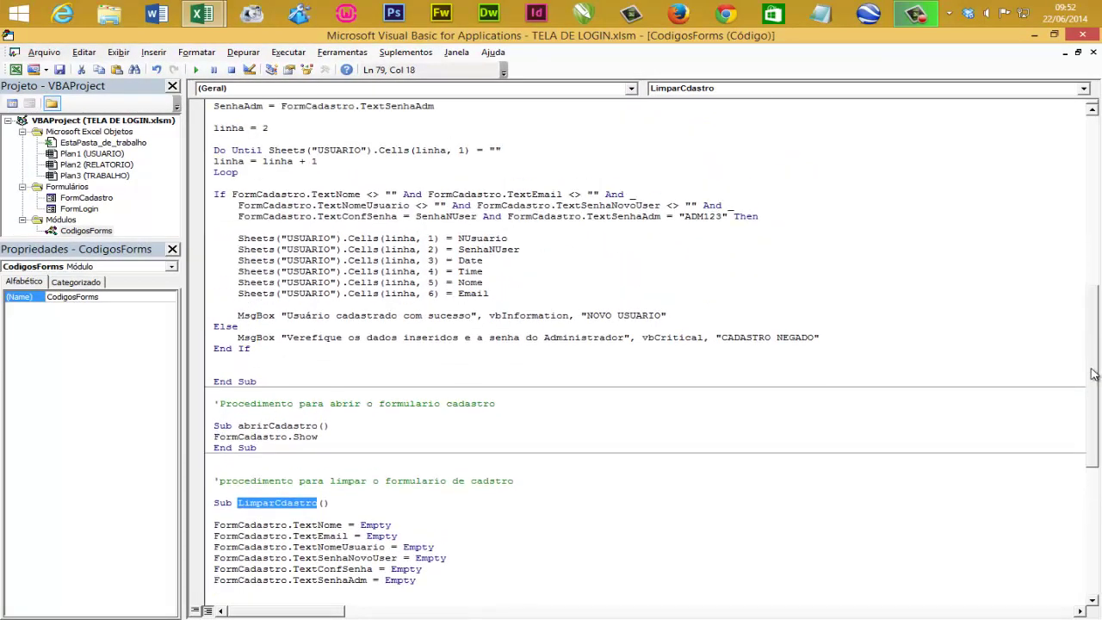
click(255, 315)
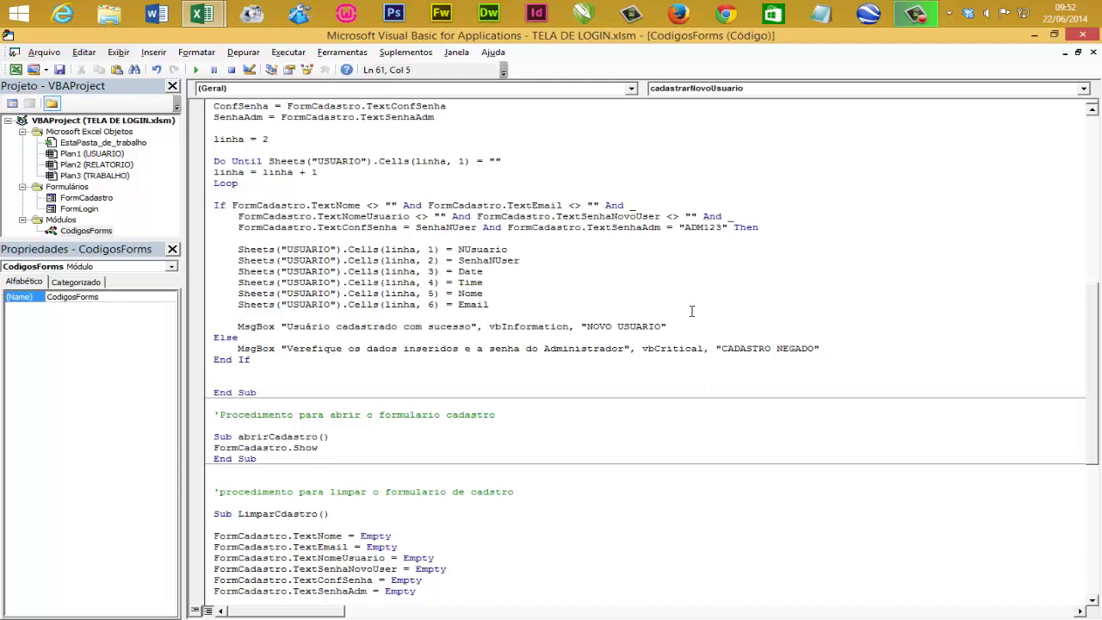
key(ctrl+v)
click(613, 295)
click(61, 69)
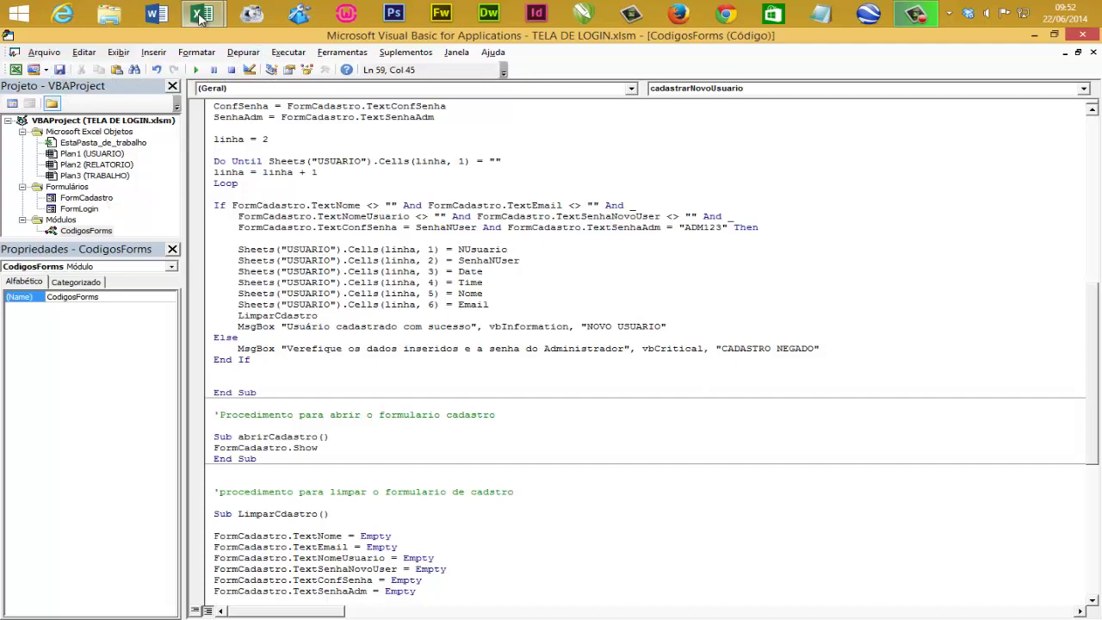
- Back in Excel, open the registration form and enter the new user's e-mail, username and password
mouse_move(200, 16)
click(121, 94)
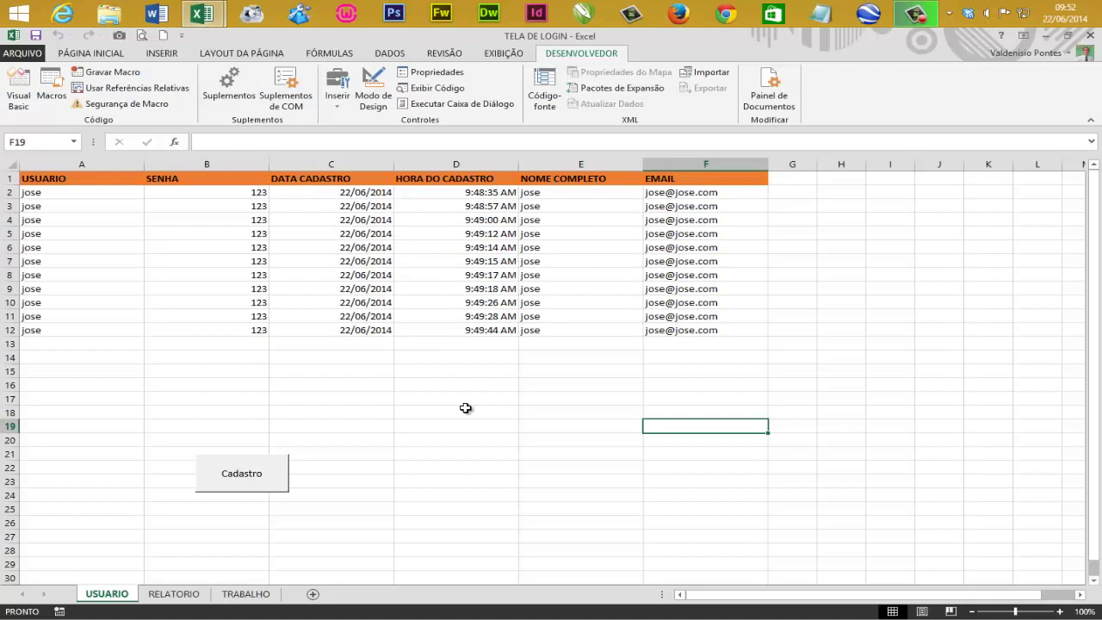
click(256, 478)
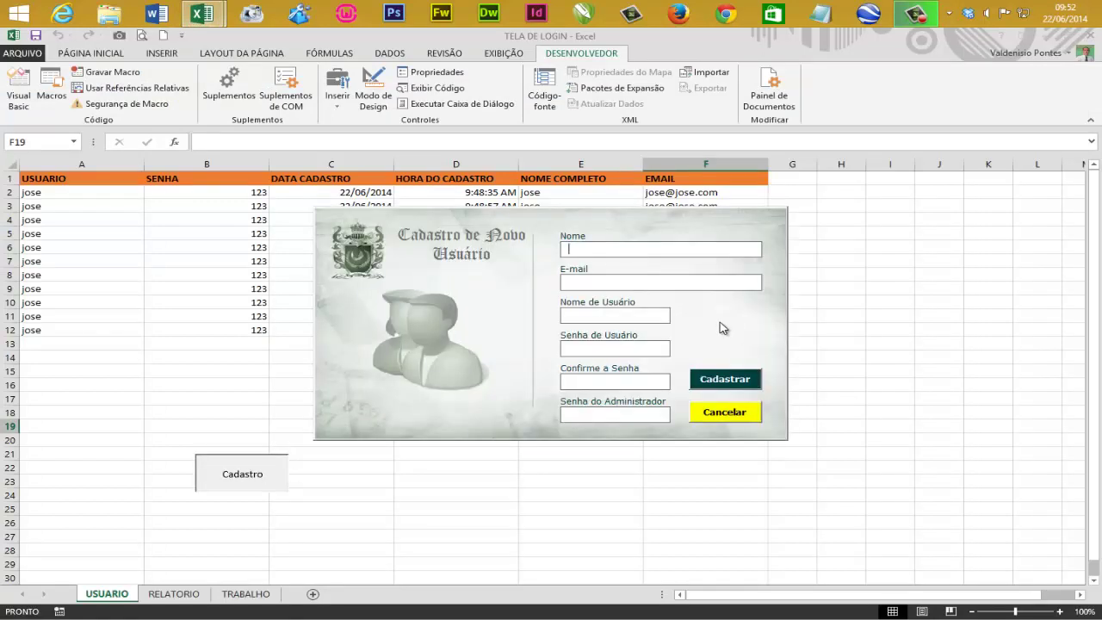
key(Tab)
text(TER)
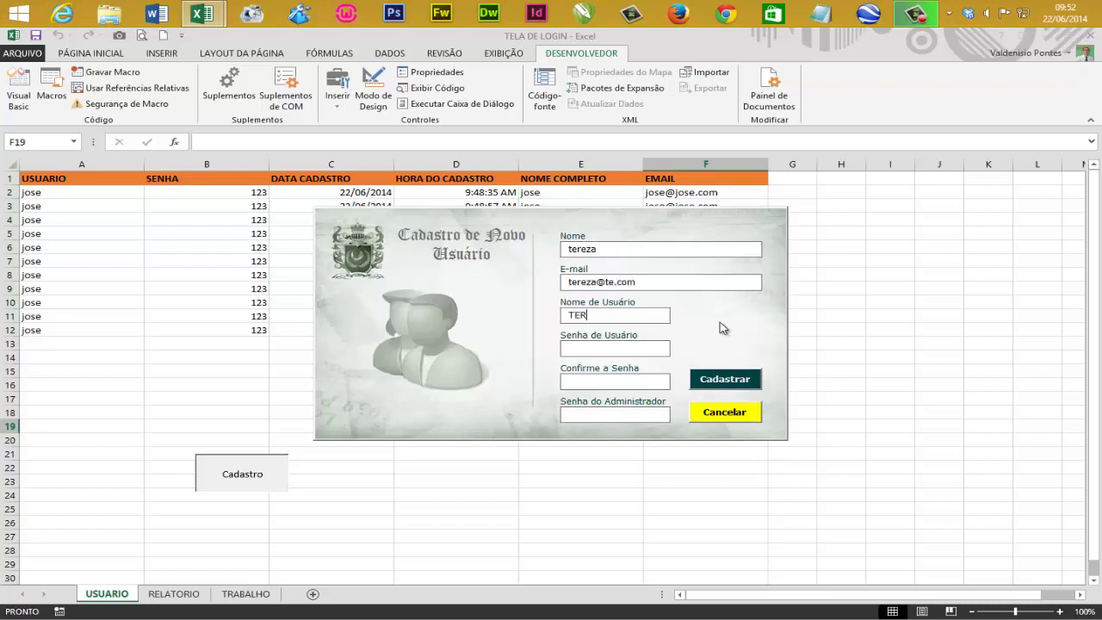
text(EZA)
text(123)
key(Tab)
text(123)
text(admi)
text(n)
- Submit the registration to fill row 13, then confirm the cleared empty form is denied
click(745, 380)
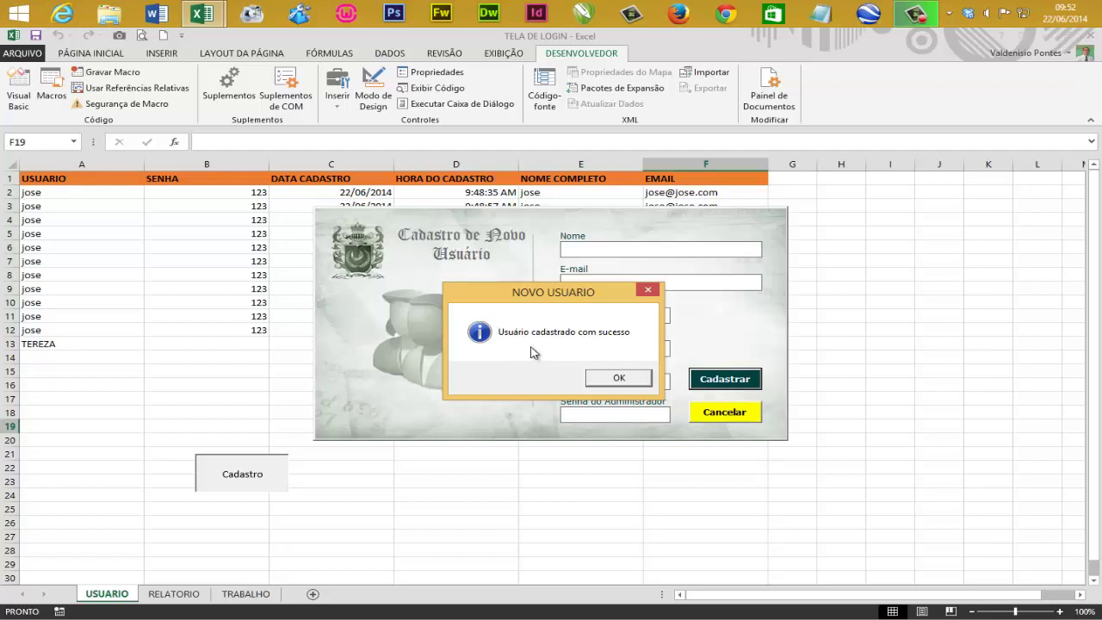
click(617, 379)
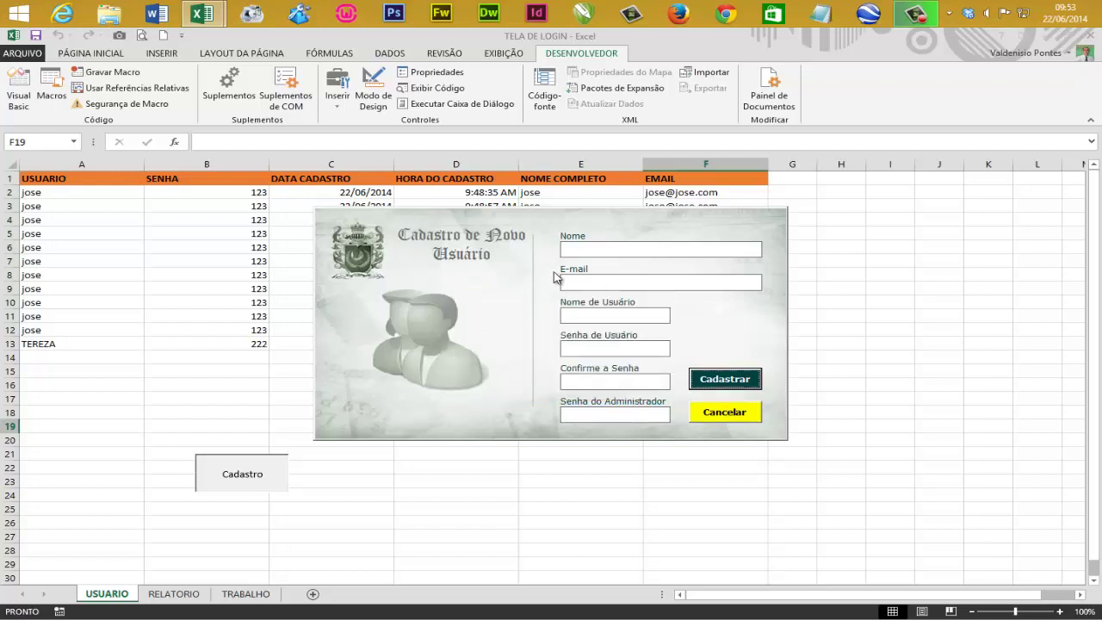
click(757, 381)
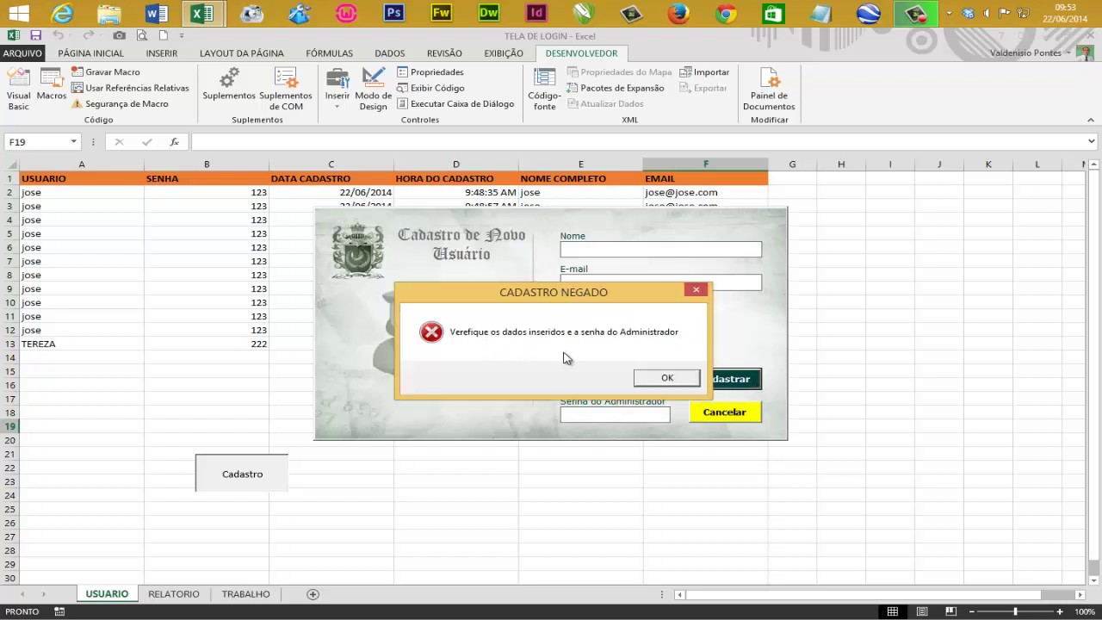
click(667, 379)
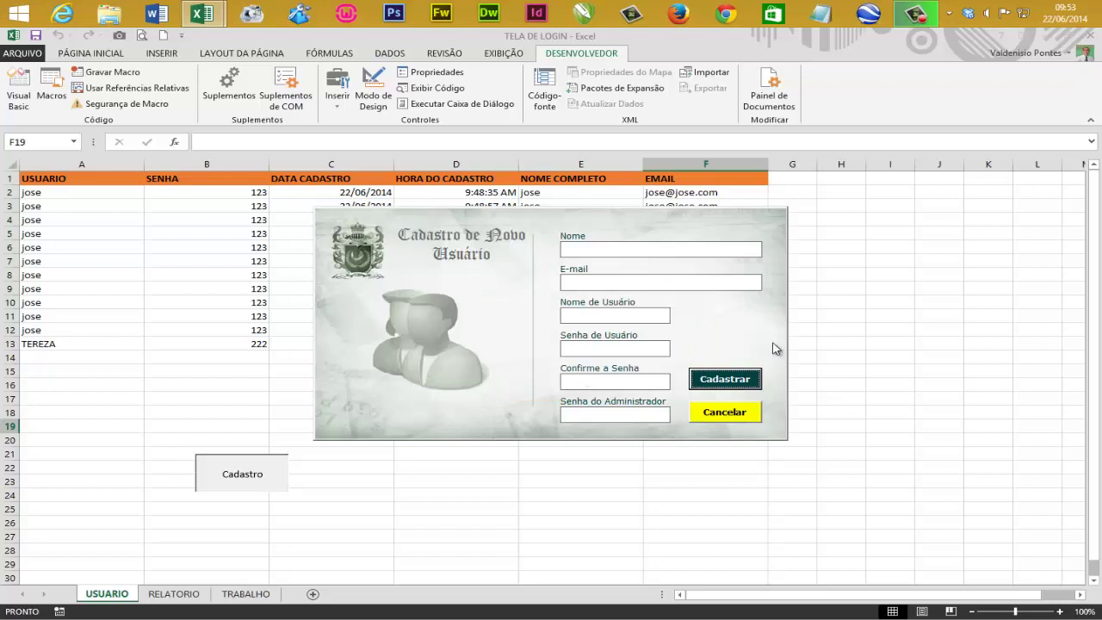